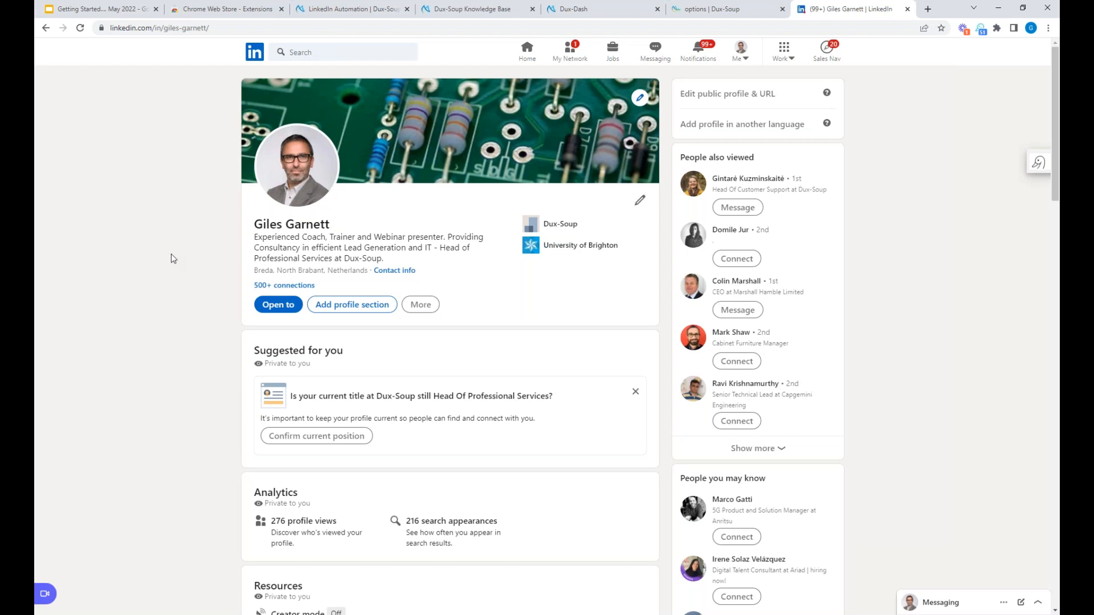
Search the Chrome Web Store for "dux soup" and open the Dux-Soup for LinkedIn Automation extension page
{"action": "left_click", "coordinate": [238, 9]}
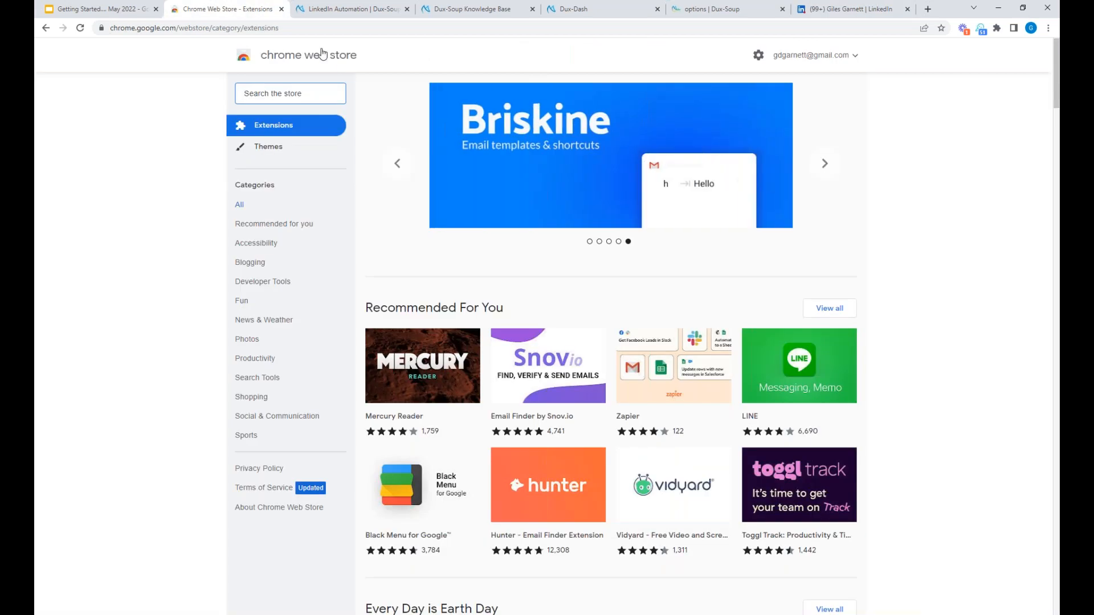
{"action": "left_click", "coordinate": [267, 94]}
{"action": "type", "text": "dux"}
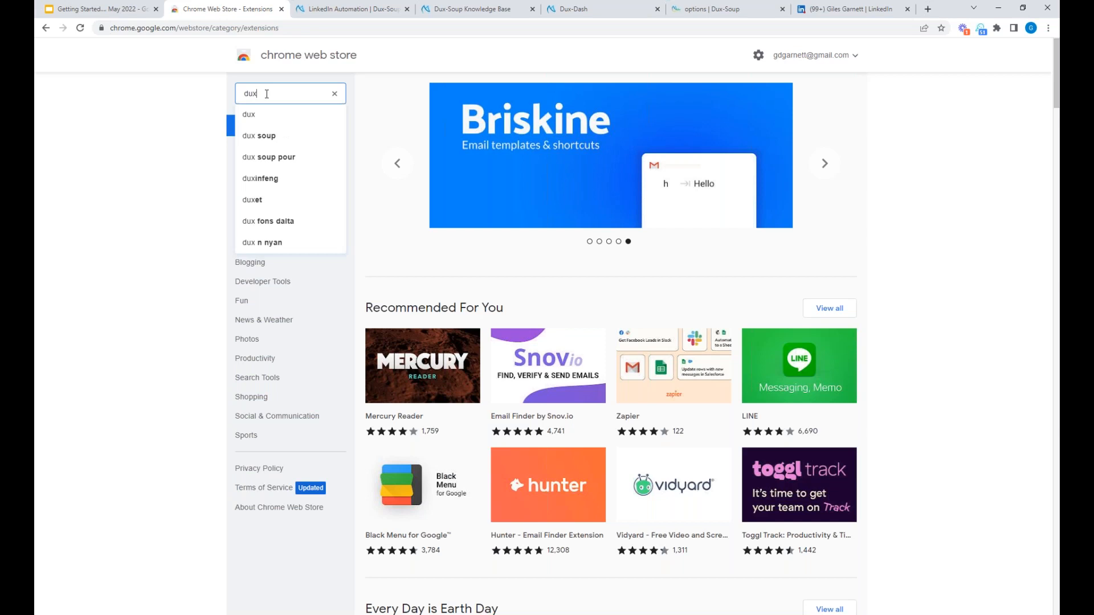
{"action": "left_click", "coordinate": [282, 137]}
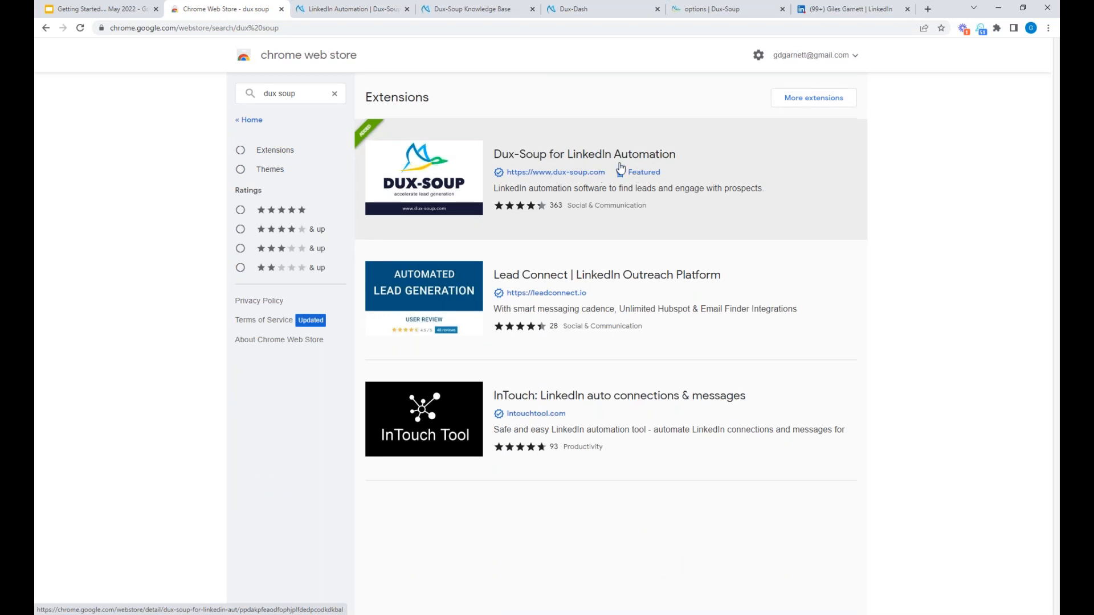
{"action": "left_click", "coordinate": [595, 157]}
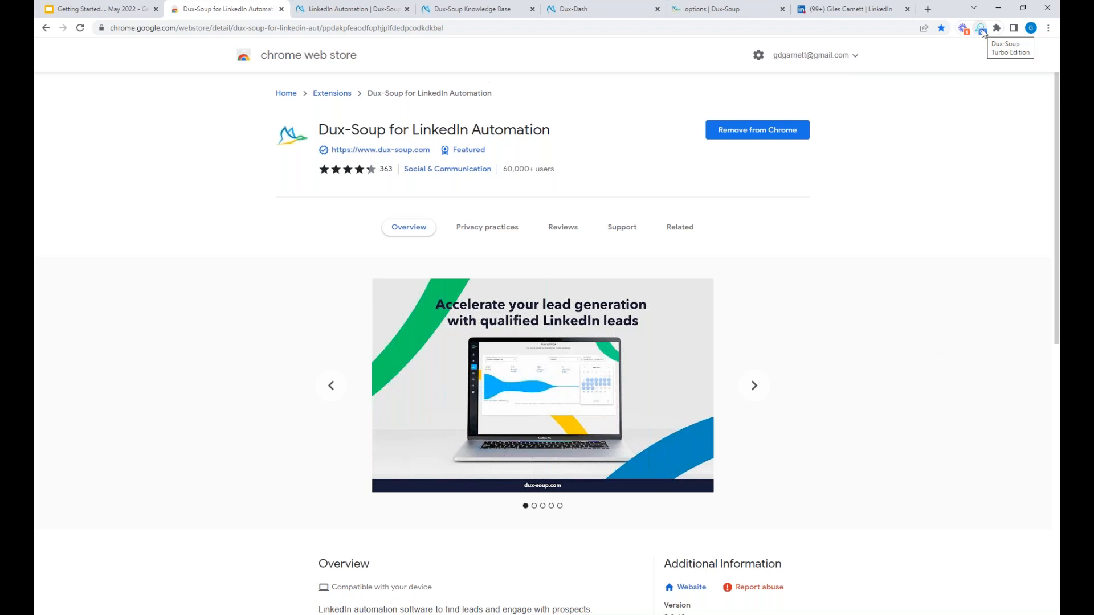
Unpin and re-pin the Dux-Soup extension in the browser, and unpin the Loom extension
{"action": "left_click", "coordinate": [996, 28]}
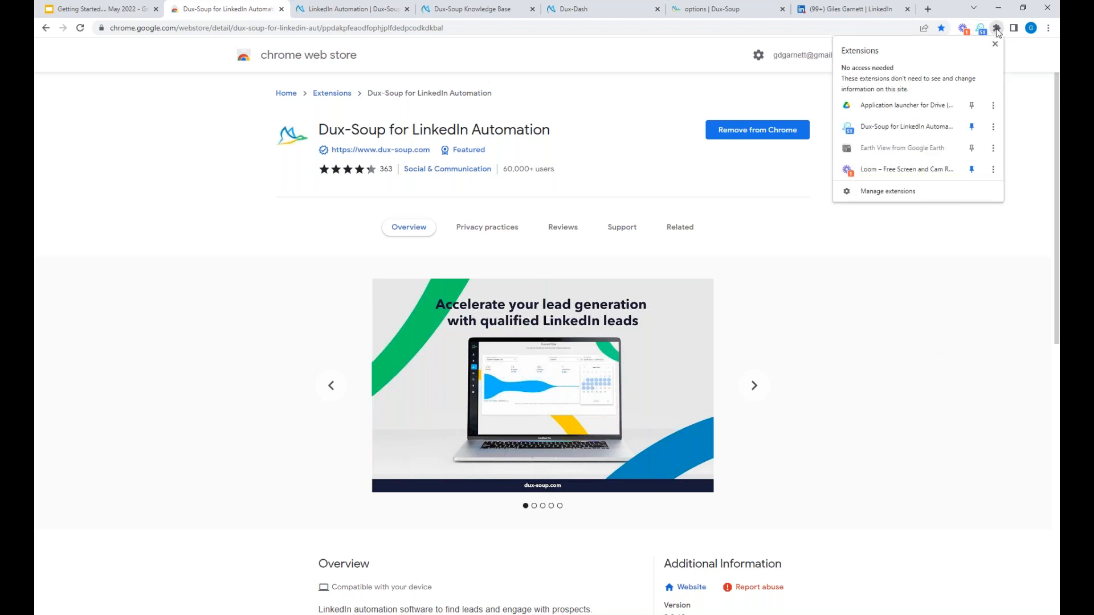
{"action": "left_click", "coordinate": [972, 128]}
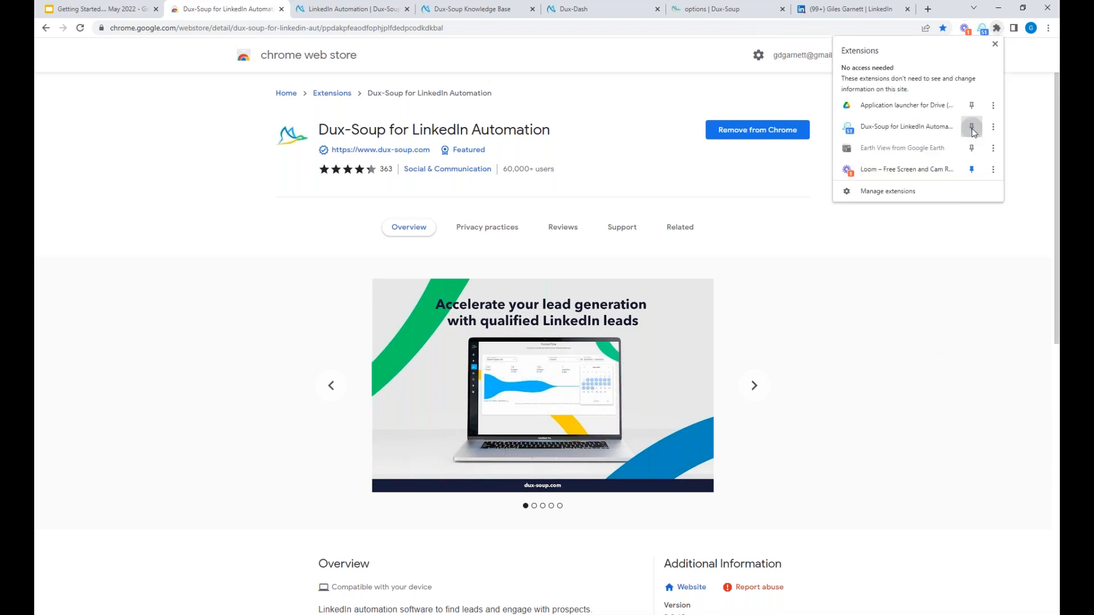
{"action": "left_click", "coordinate": [972, 128]}
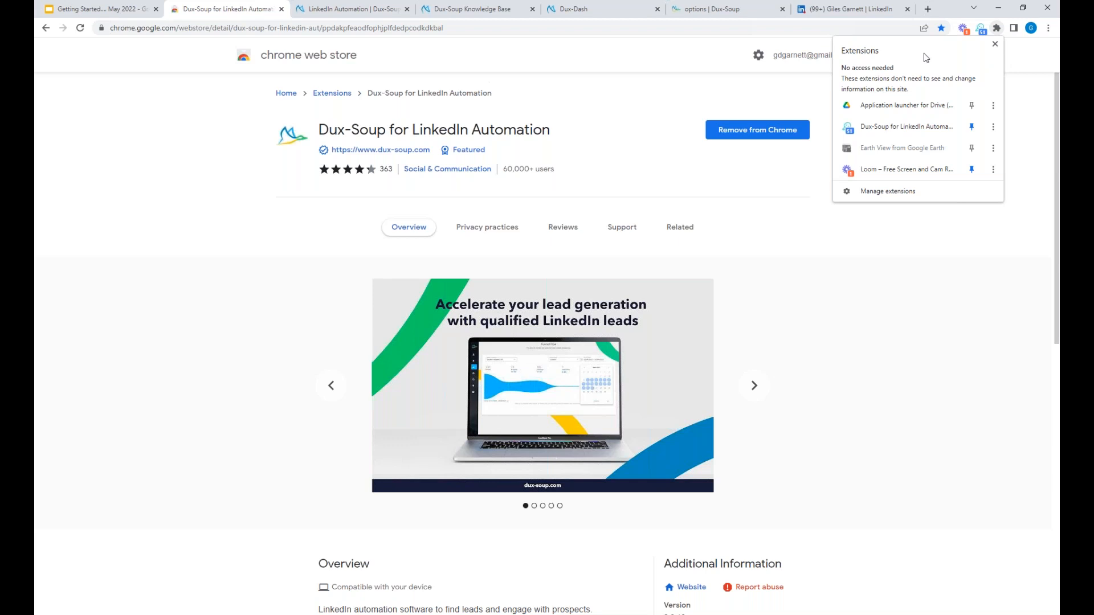
{"action": "left_click", "coordinate": [972, 169]}
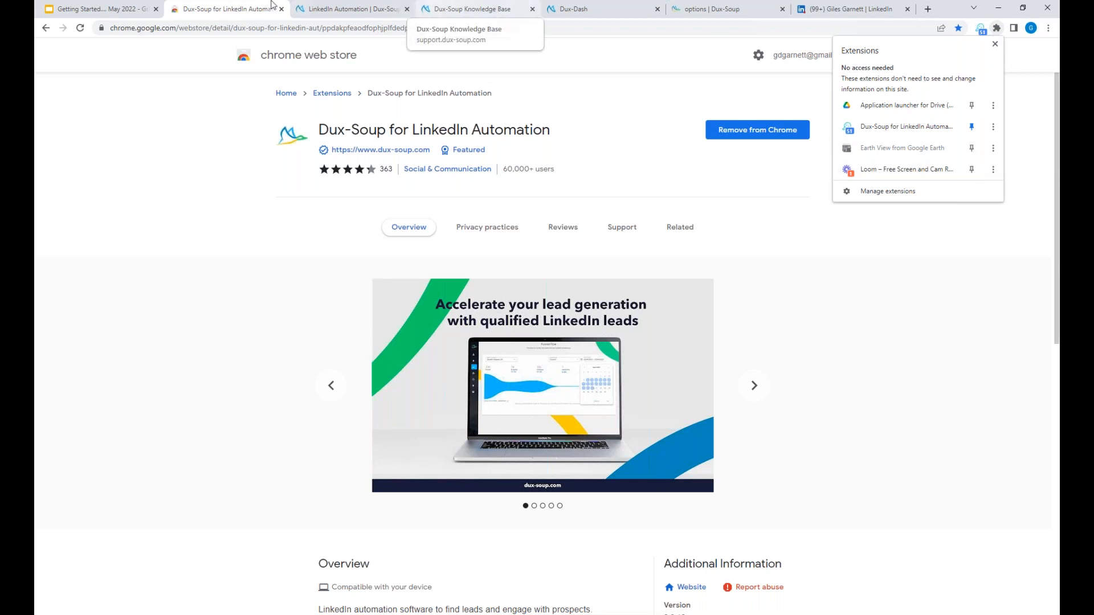
{"action": "left_click", "coordinate": [230, 11]}
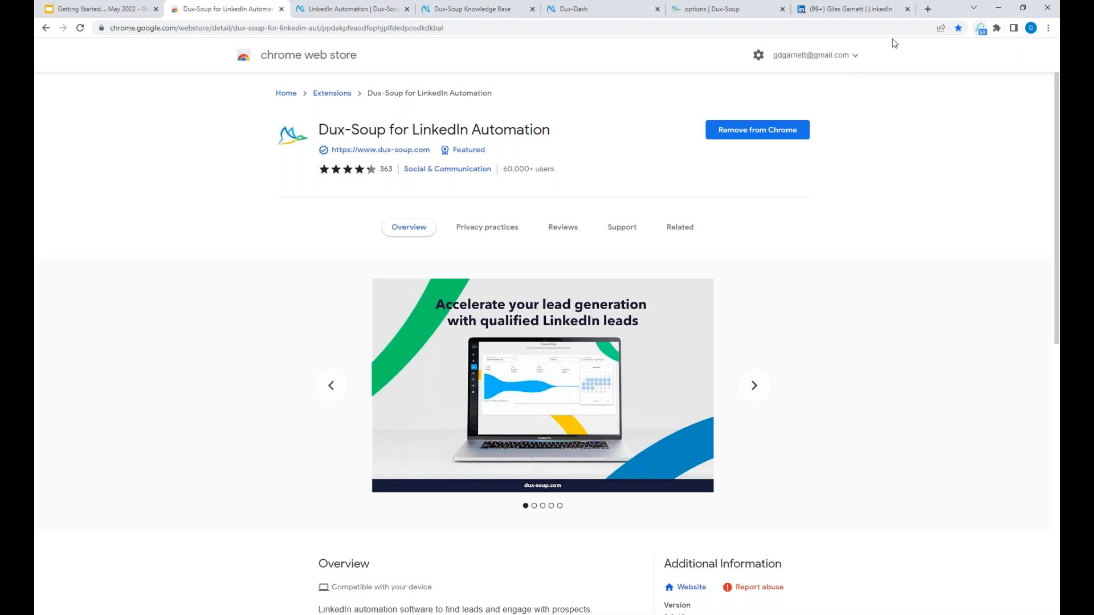
Switch to LinkedIn, go to the home feed and check which Dux-Soup actions are available there
{"action": "left_click", "coordinate": [863, 10]}
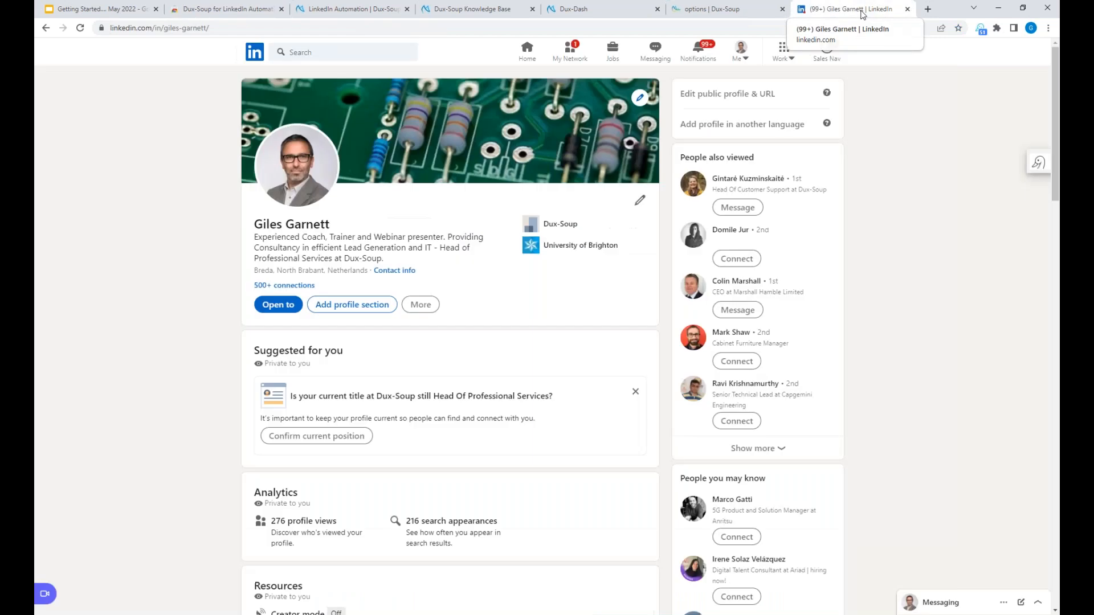
{"action": "left_click", "coordinate": [528, 51]}
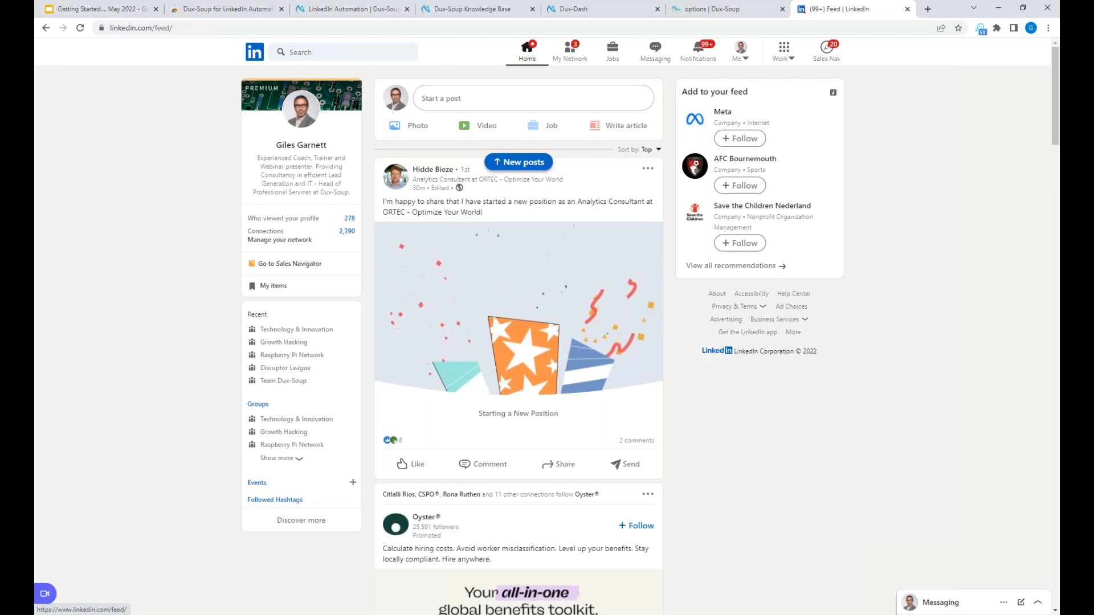
{"action": "left_click", "coordinate": [981, 29]}
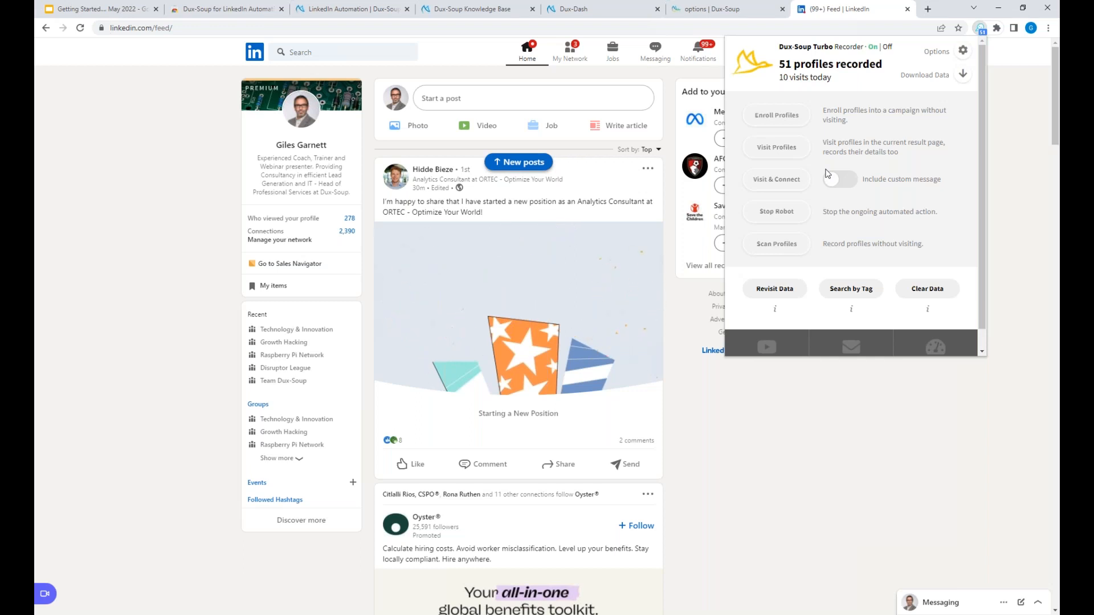
{"action": "mouse_move", "coordinate": [777, 337]}
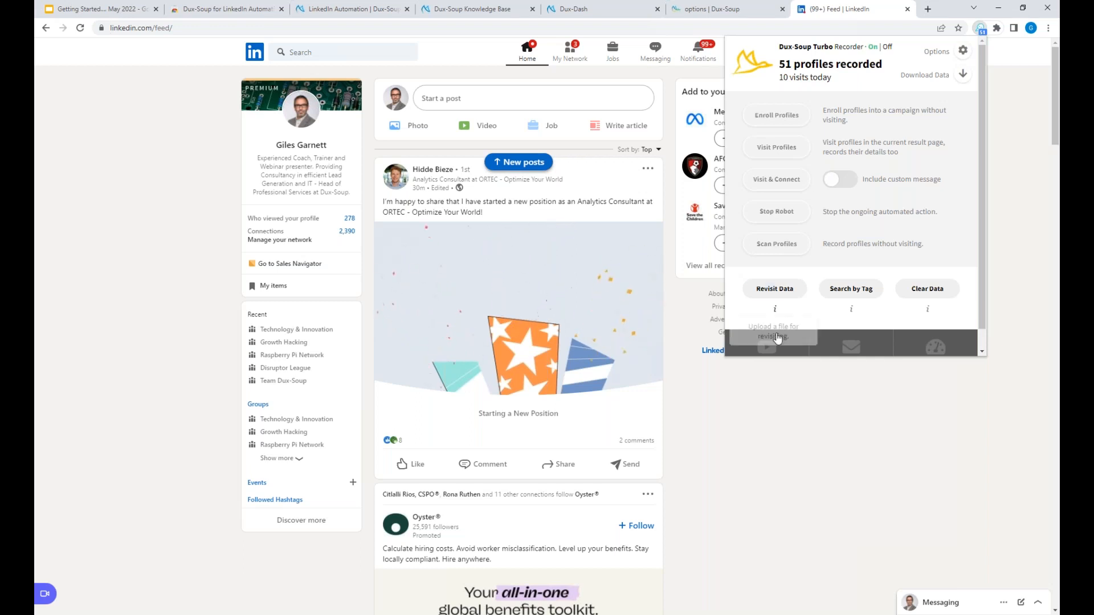
{"action": "left_click", "coordinate": [733, 450]}
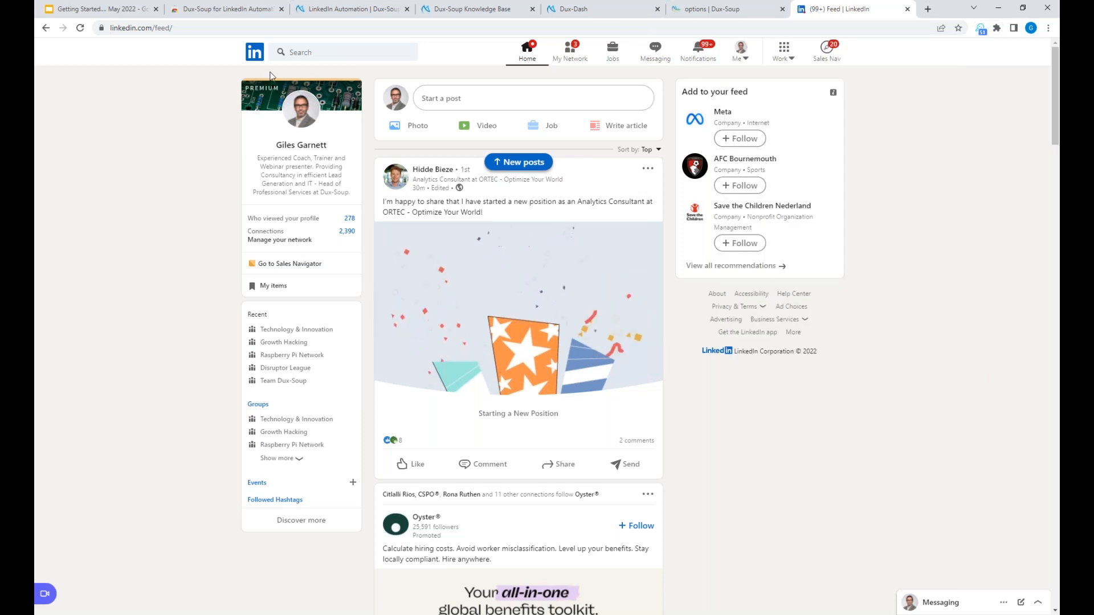
Search LinkedIn for "operations manager" and restrict the results to people
{"action": "left_click", "coordinate": [294, 52]}
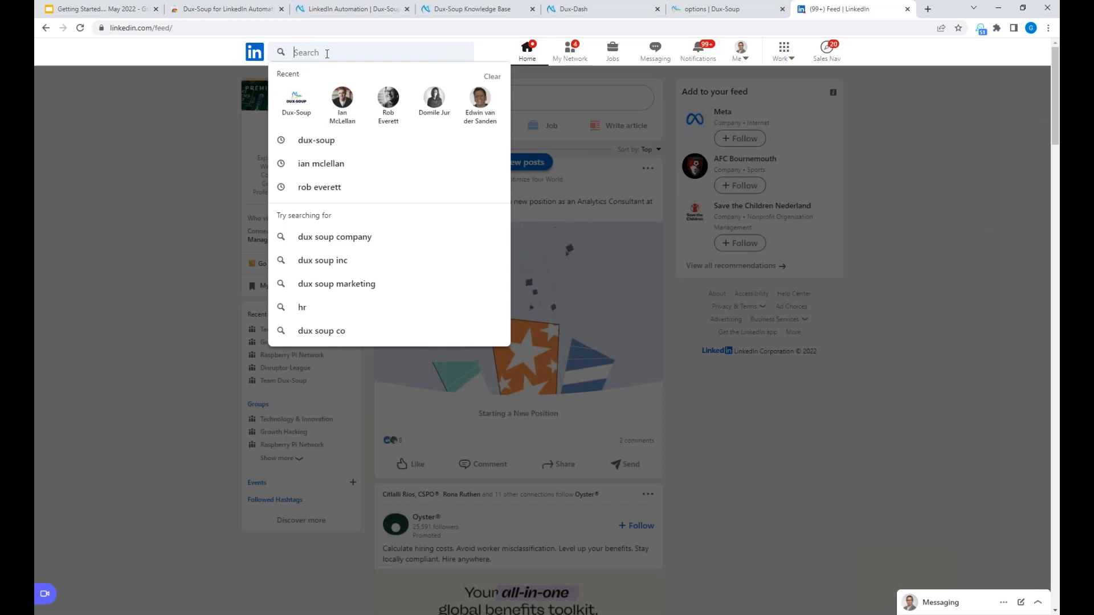
{"action": "type", "text": "operations"}
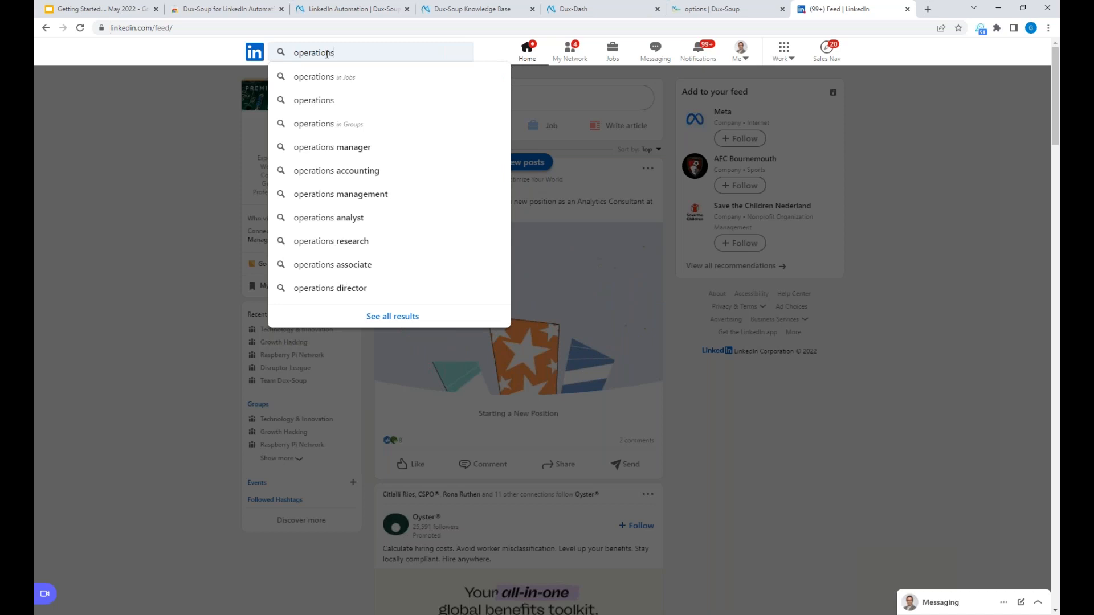
{"action": "left_click", "coordinate": [329, 149]}
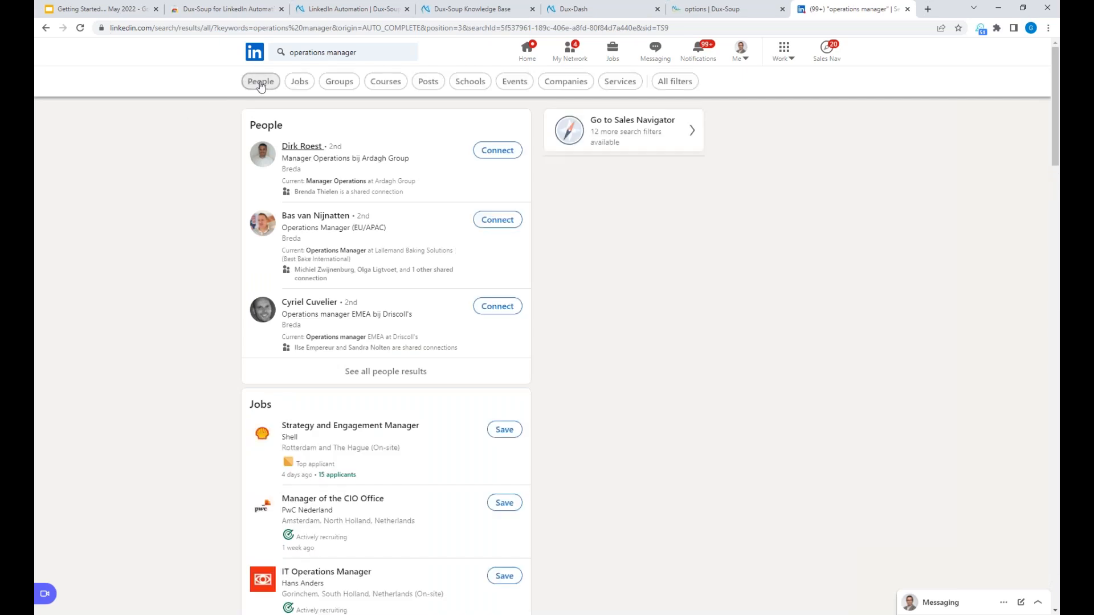
{"action": "left_click", "coordinate": [261, 82]}
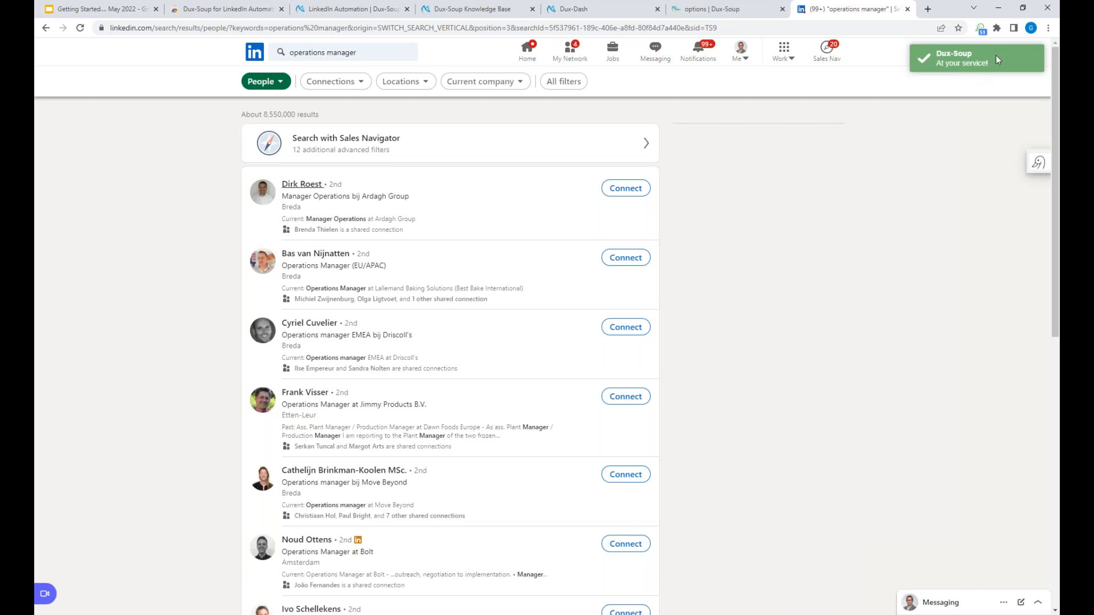
Examine the Dux-Soup actions offered for the people search results, including Visit Profiles
{"action": "left_click", "coordinate": [981, 29]}
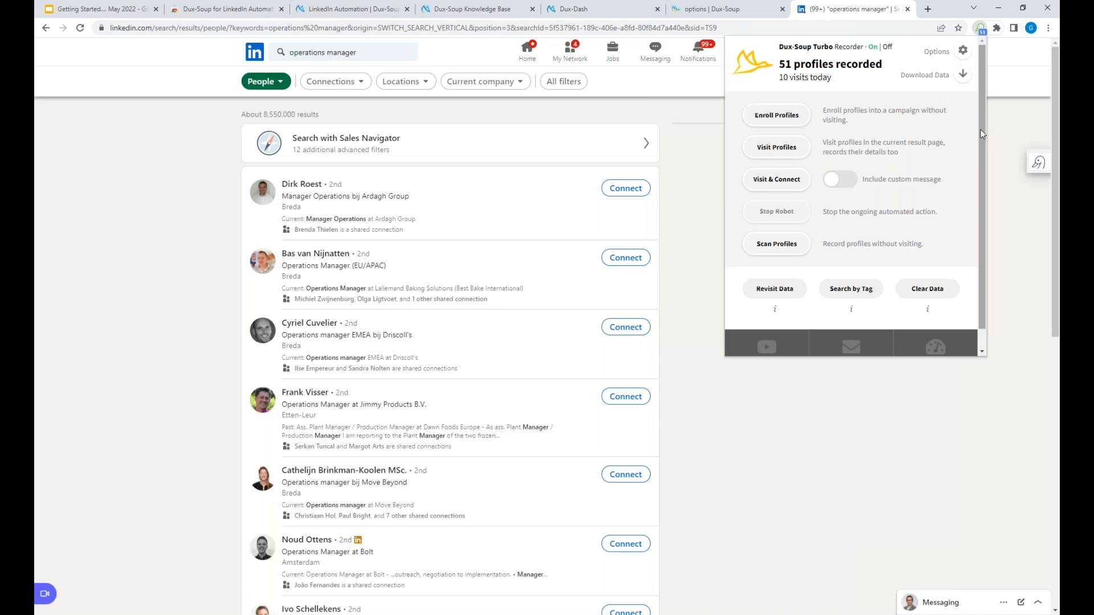
{"action": "left_click", "coordinate": [776, 147]}
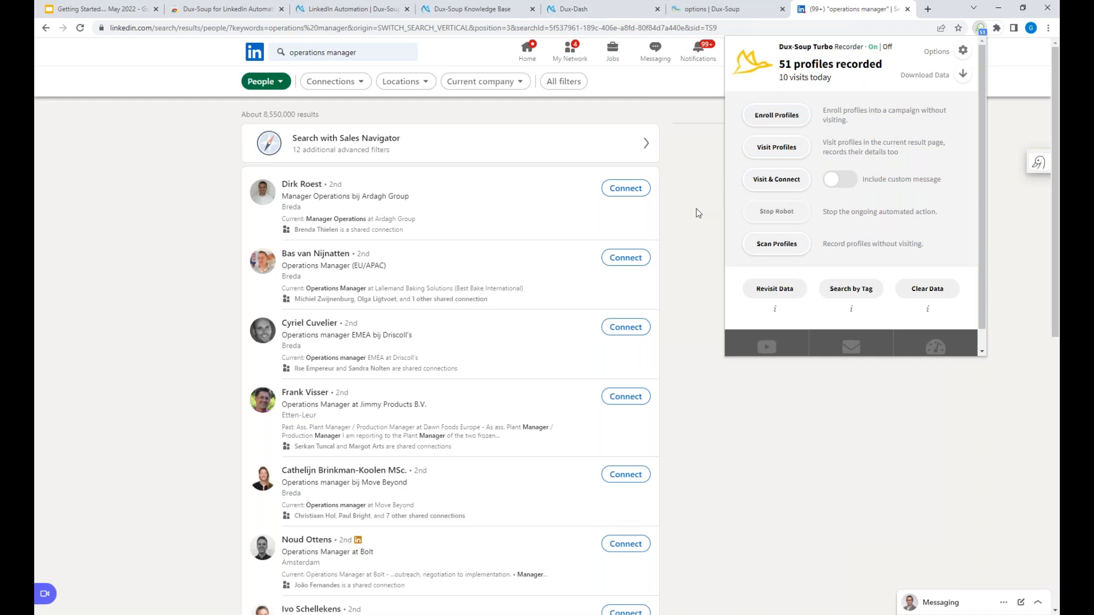
{"action": "left_click", "coordinate": [198, 177]}
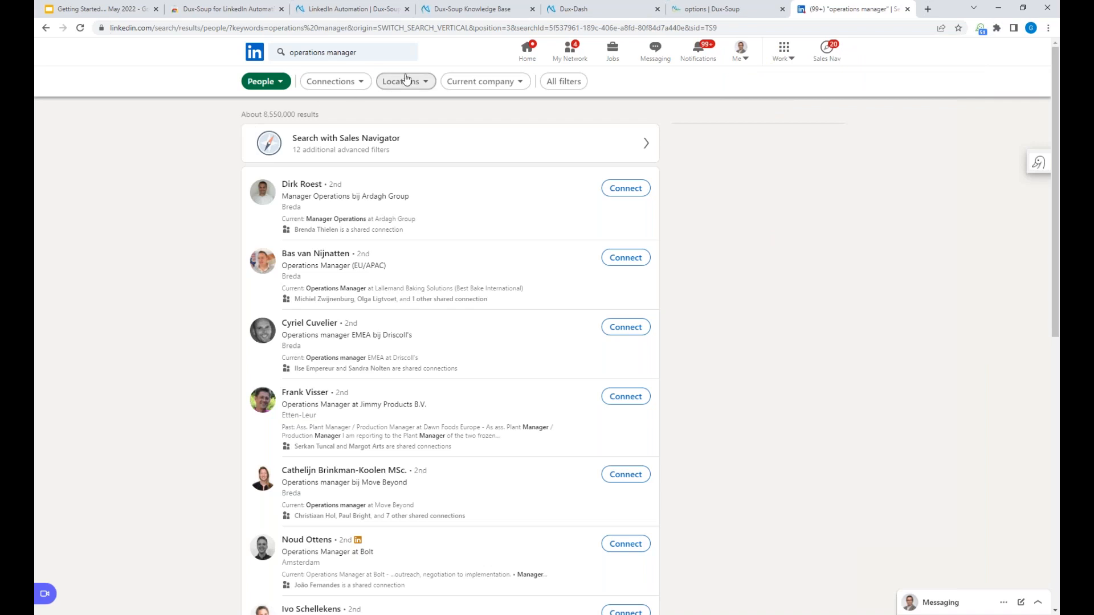
Filter the people results to the location Breda, North Brabant, Netherlands, and look through the first results page
{"action": "left_click", "coordinate": [429, 83]}
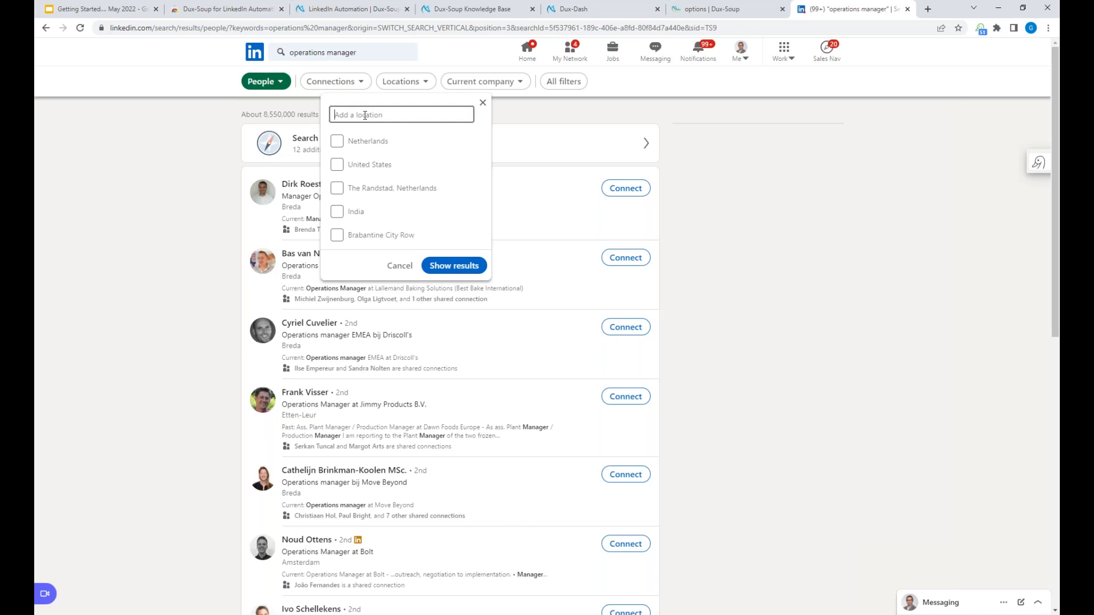
{"action": "type", "text": "breda"}
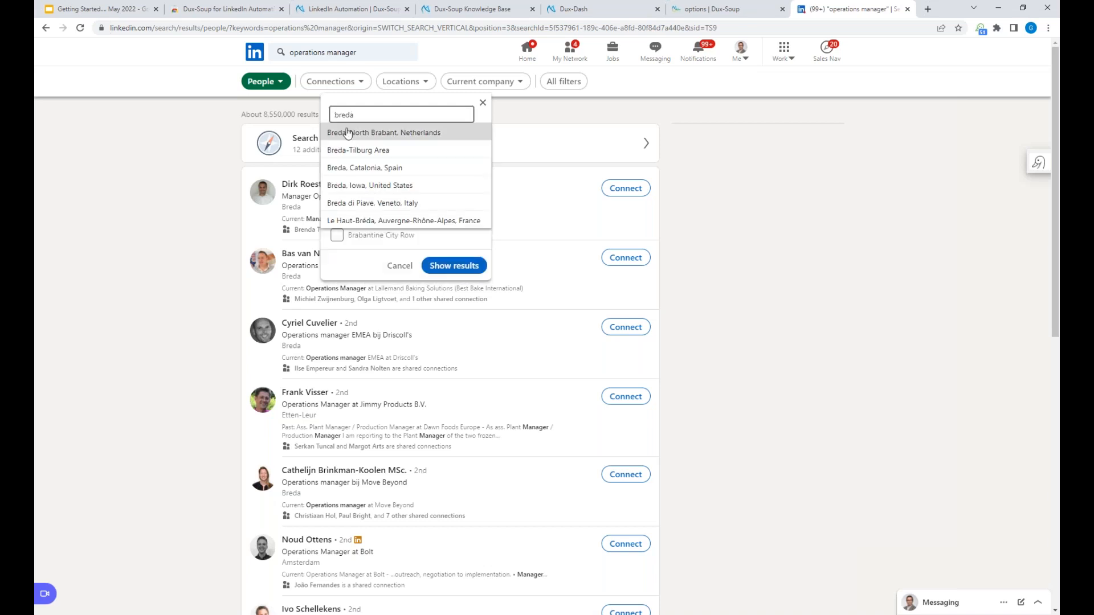
{"action": "left_click", "coordinate": [348, 134]}
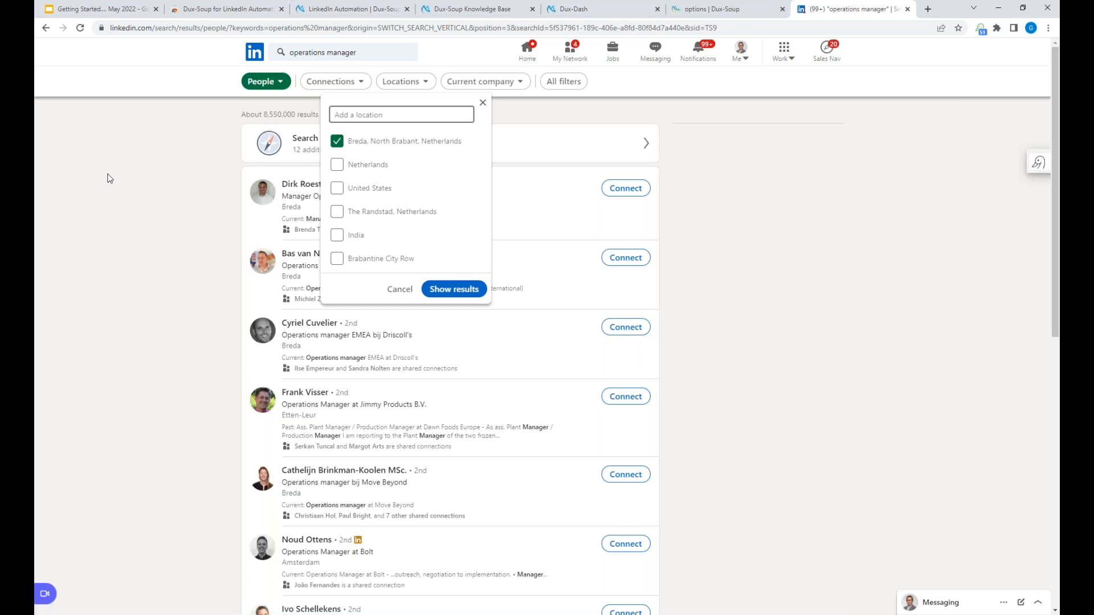
{"action": "left_click", "coordinate": [456, 290]}
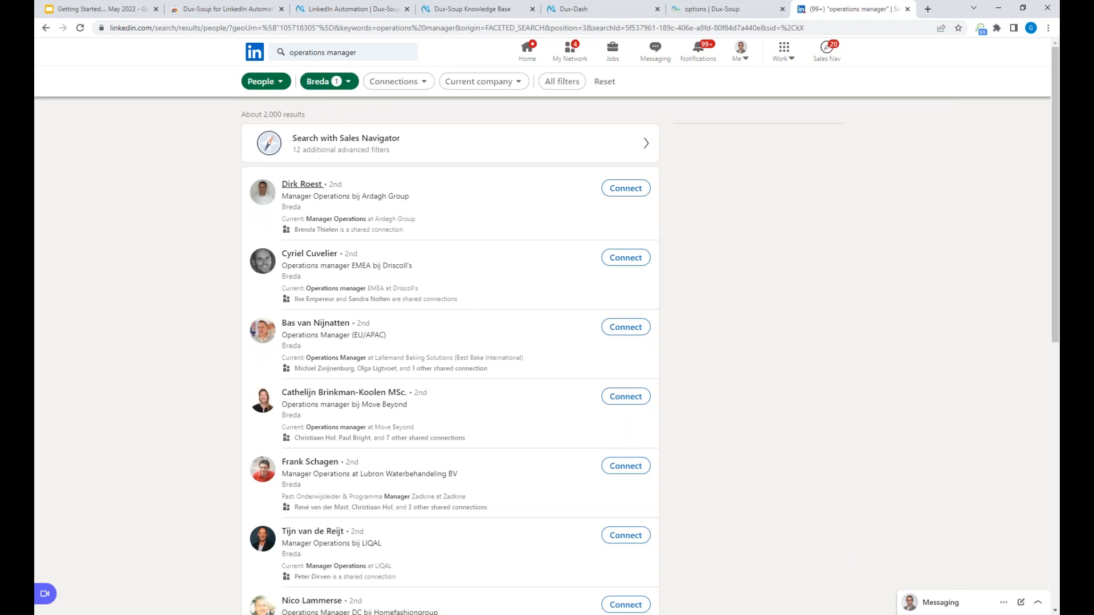
{"action": "scroll", "coordinate": [538, 589], "scroll_direction": "down", "scroll_amount": 9}
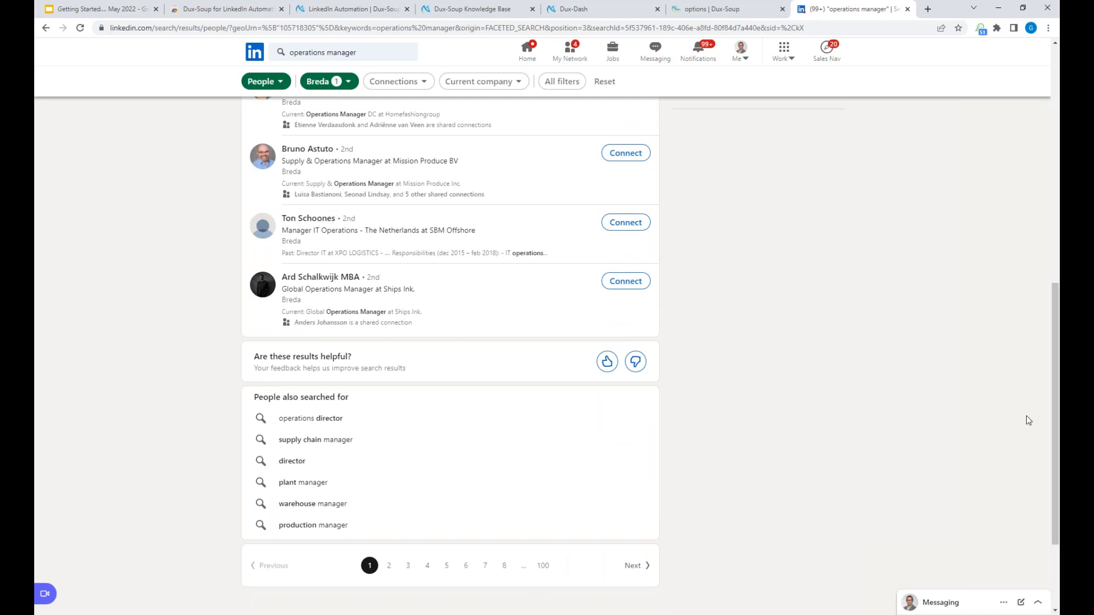
{"action": "left_click_drag", "start_coordinate": [1053, 330], "coordinate": [1038, 74]}
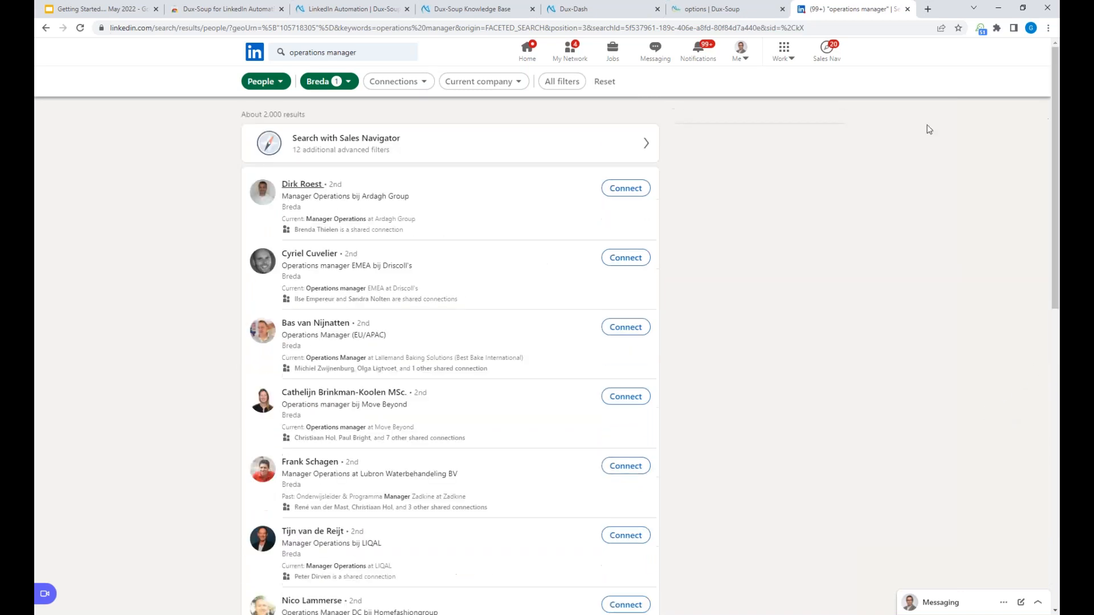
Narrow the people results to 2nd-degree connections
{"action": "left_click", "coordinate": [419, 82]}
{"action": "left_click", "coordinate": [329, 135]}
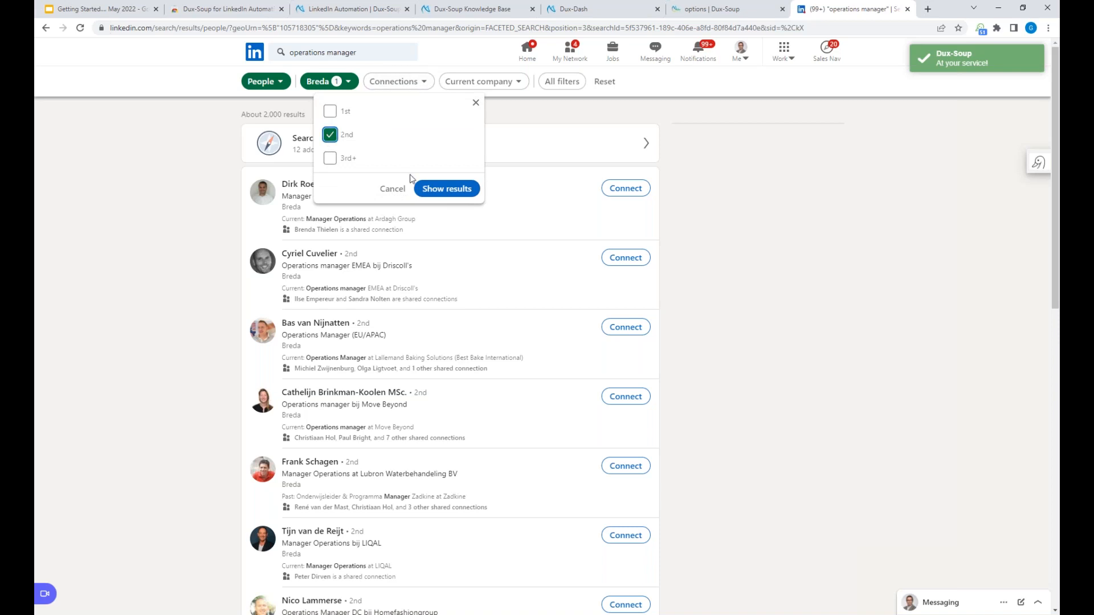
{"action": "left_click", "coordinate": [447, 188]}
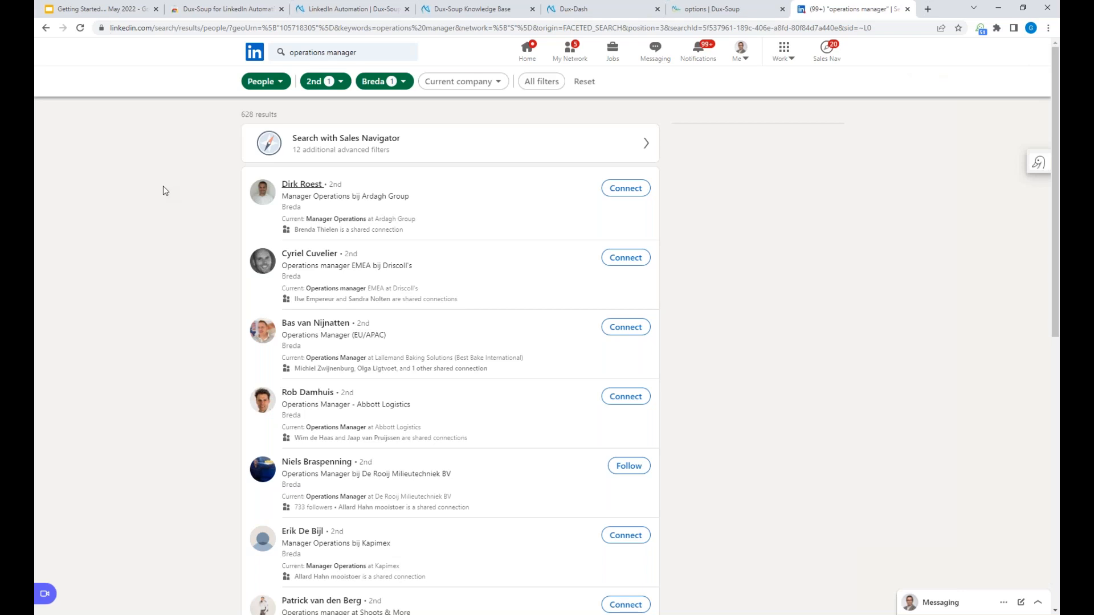
Review the Dux-Soup Automated Actions options and the extension's actions for the filtered LinkedIn results, ending on the options page
{"action": "left_click", "coordinate": [982, 30]}
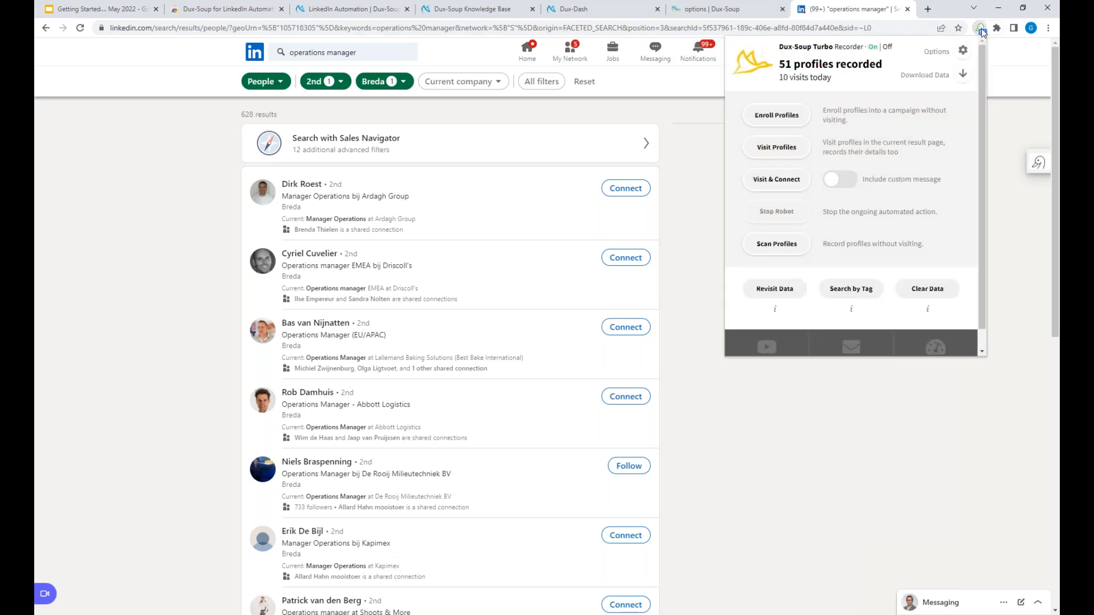
{"action": "left_click", "coordinate": [962, 53]}
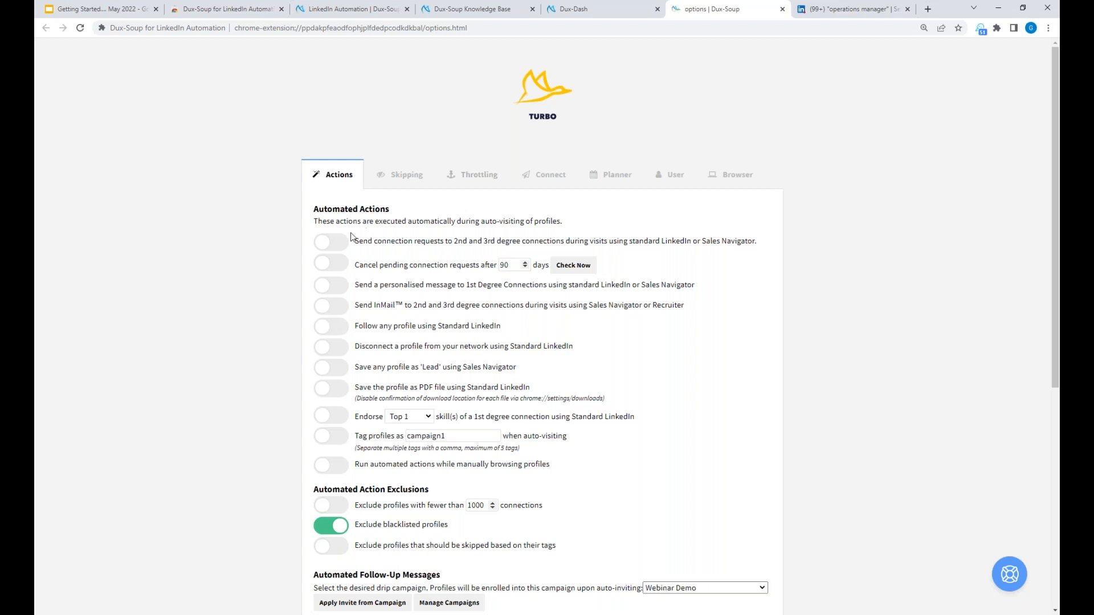
{"action": "left_click", "coordinate": [856, 13]}
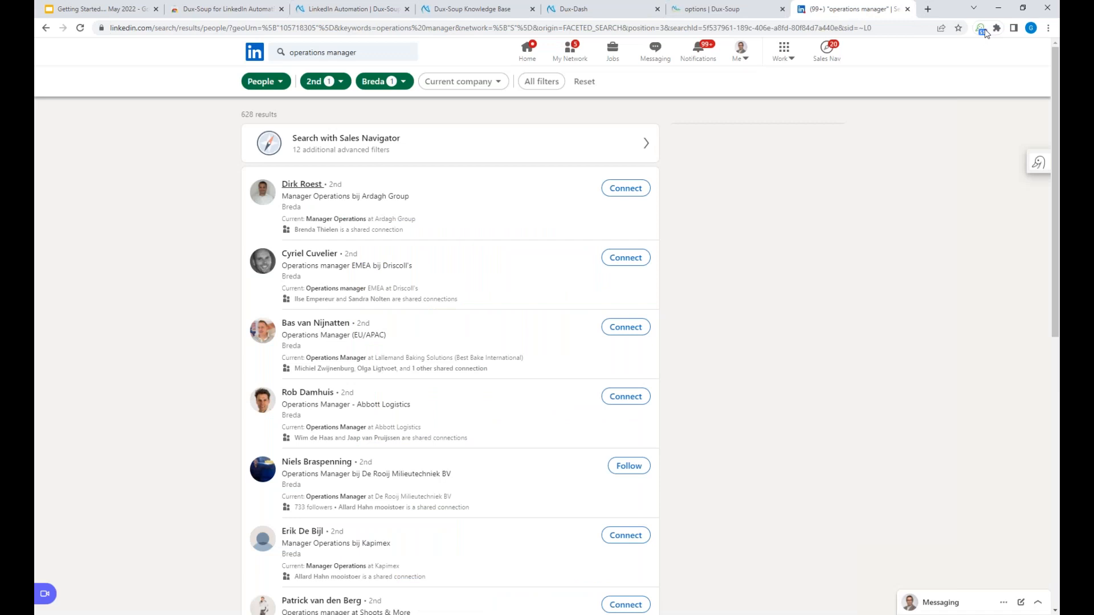
{"action": "left_click", "coordinate": [981, 30]}
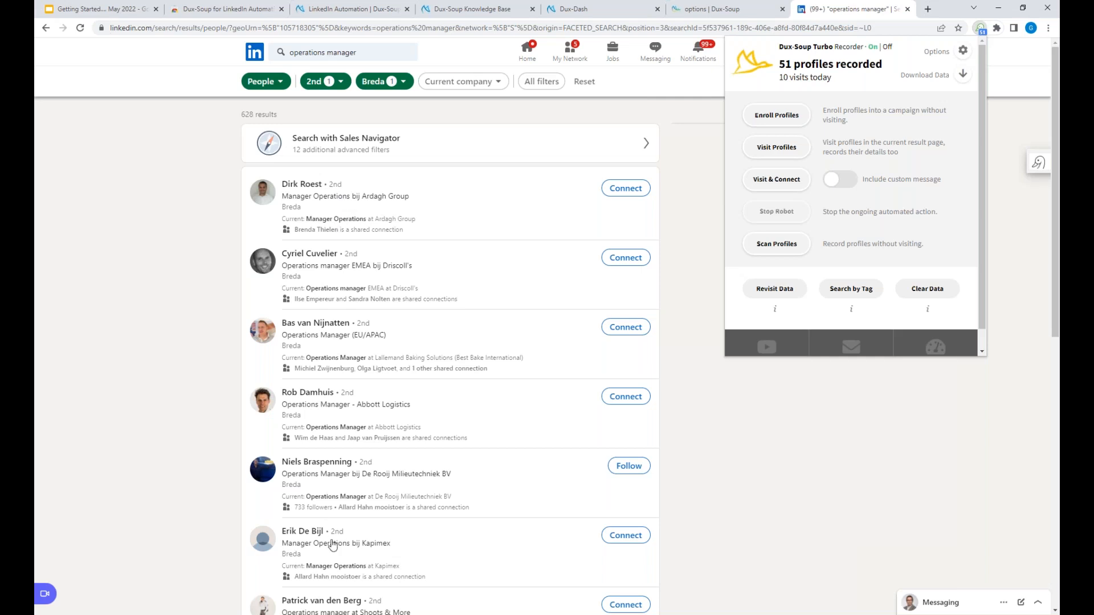
{"action": "left_click", "coordinate": [745, 477]}
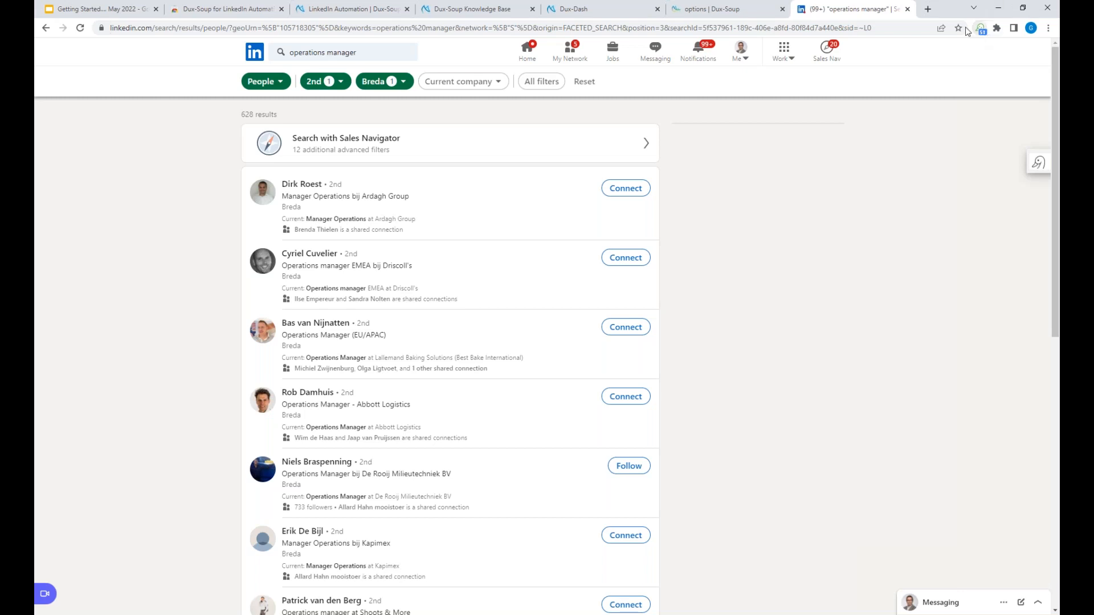
{"action": "left_click", "coordinate": [722, 11]}
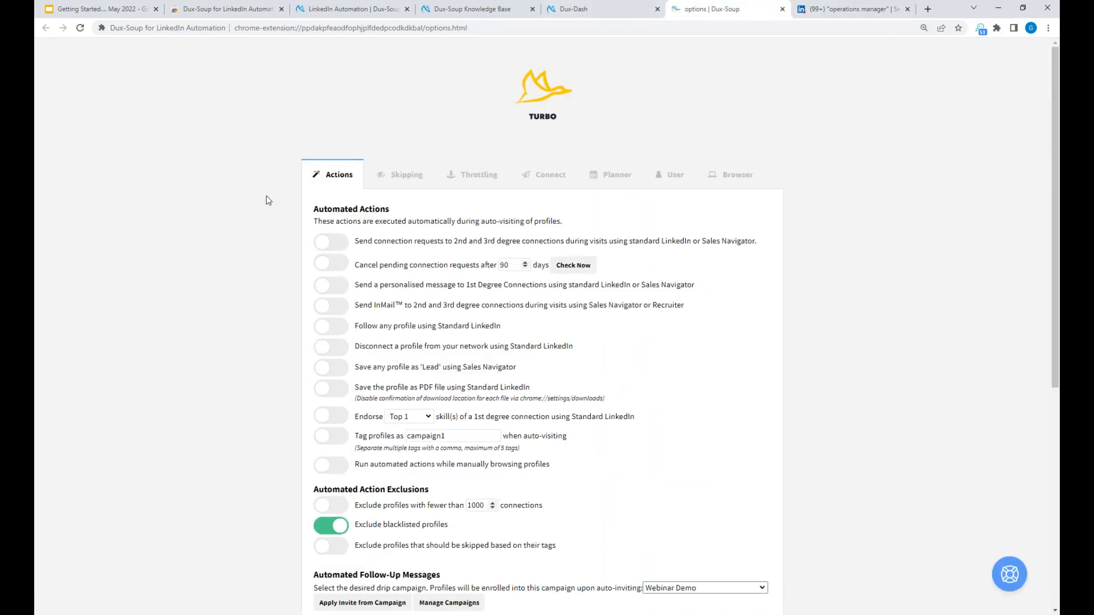
Enable automated connection requests to 2nd and 3rd degree connections, including the personalised message that uses the _FN_ marker
{"action": "left_click", "coordinate": [337, 242]}
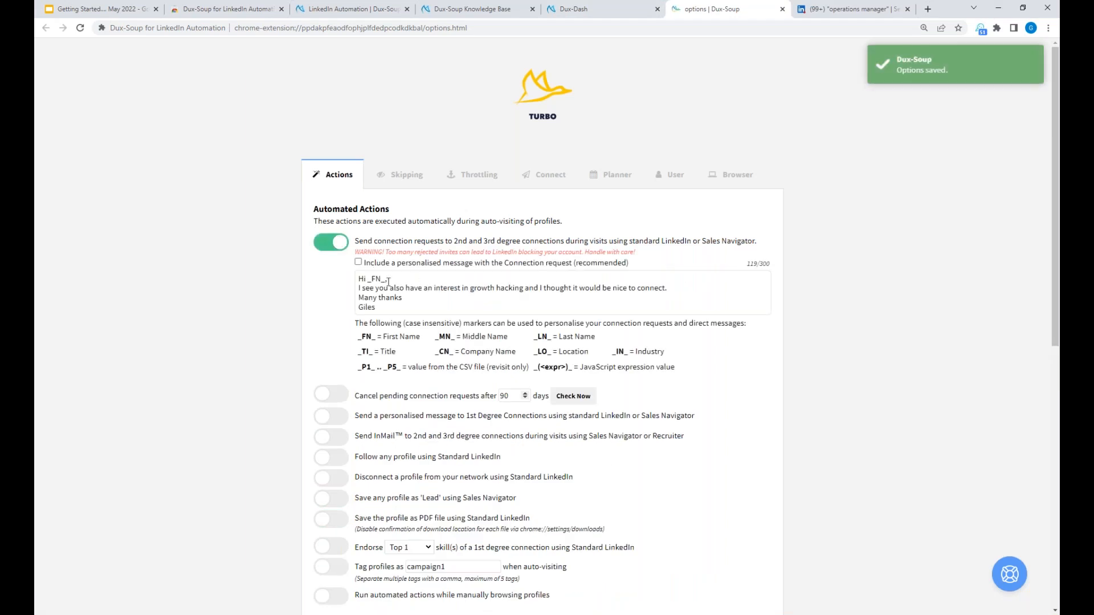
{"action": "left_click", "coordinate": [358, 262]}
{"action": "left_click_drag", "start_coordinate": [387, 308], "coordinate": [349, 270]}
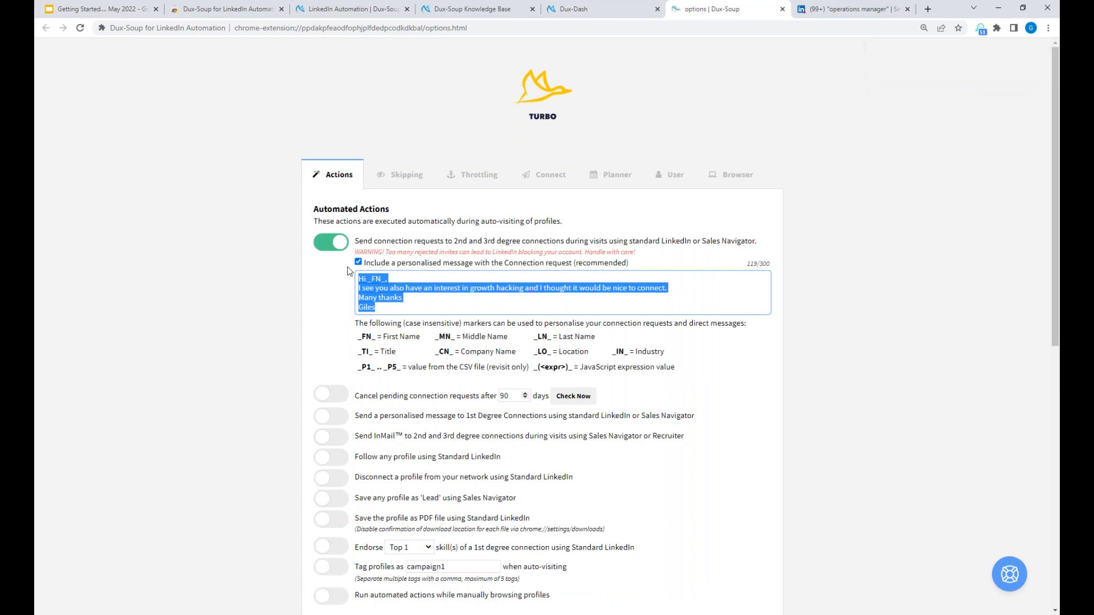
{"action": "left_click", "coordinate": [380, 284]}
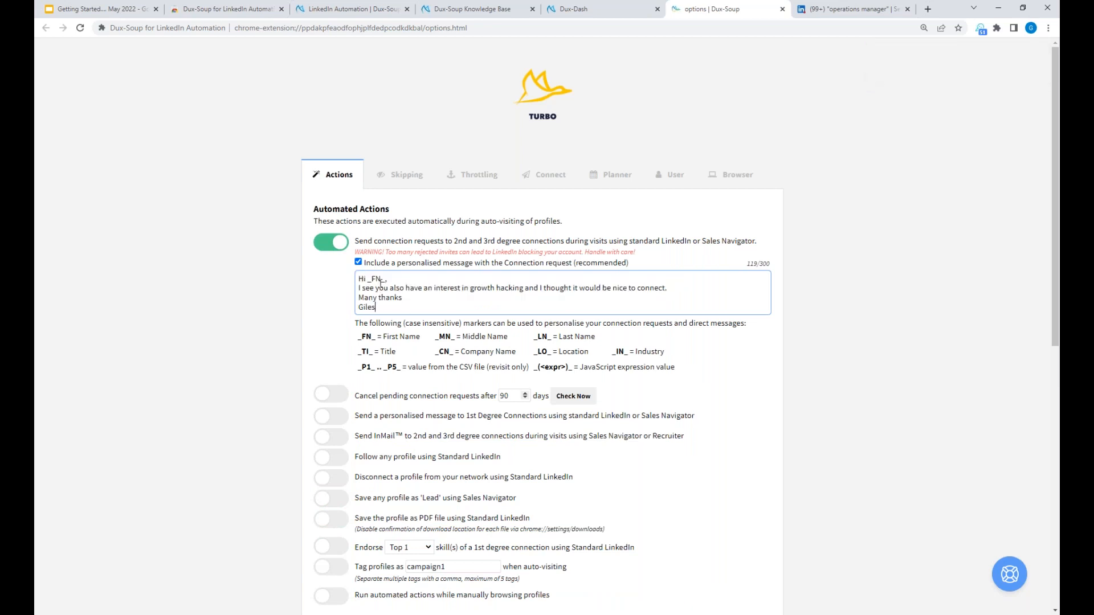
{"action": "mouse_move", "coordinate": [385, 281]}
{"action": "left_mouse_down"}
{"action": "mouse_move", "coordinate": [368, 285]}
{"action": "mouse_move", "coordinate": [386, 279]}
{"action": "left_mouse_up"}
{"action": "left_click", "coordinate": [375, 282]}
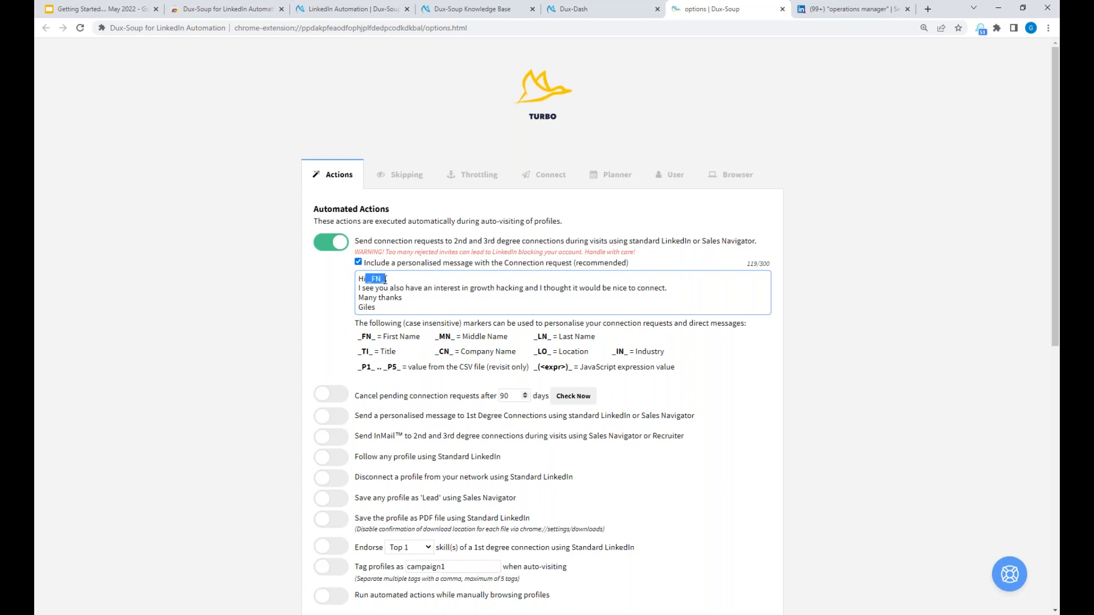
Enlarge the options page and review the connection request message with its personalisation markers
{"action": "left_click", "coordinate": [1048, 28]}
{"action": "left_click", "coordinate": [1016, 130]}
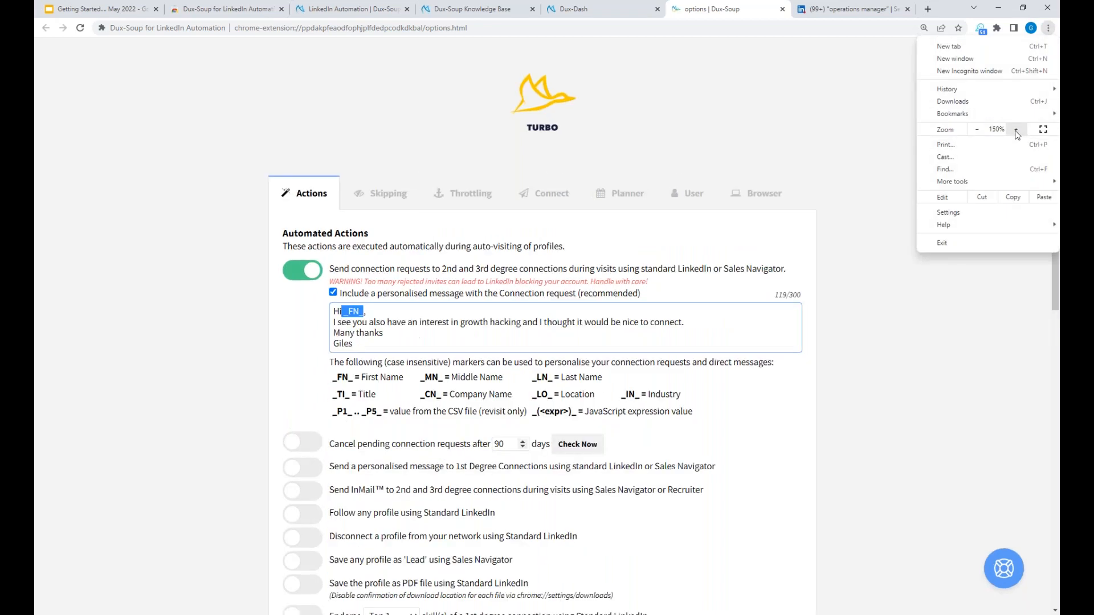
{"action": "left_click", "coordinate": [1016, 130]}
{"action": "left_click", "coordinate": [974, 393]}
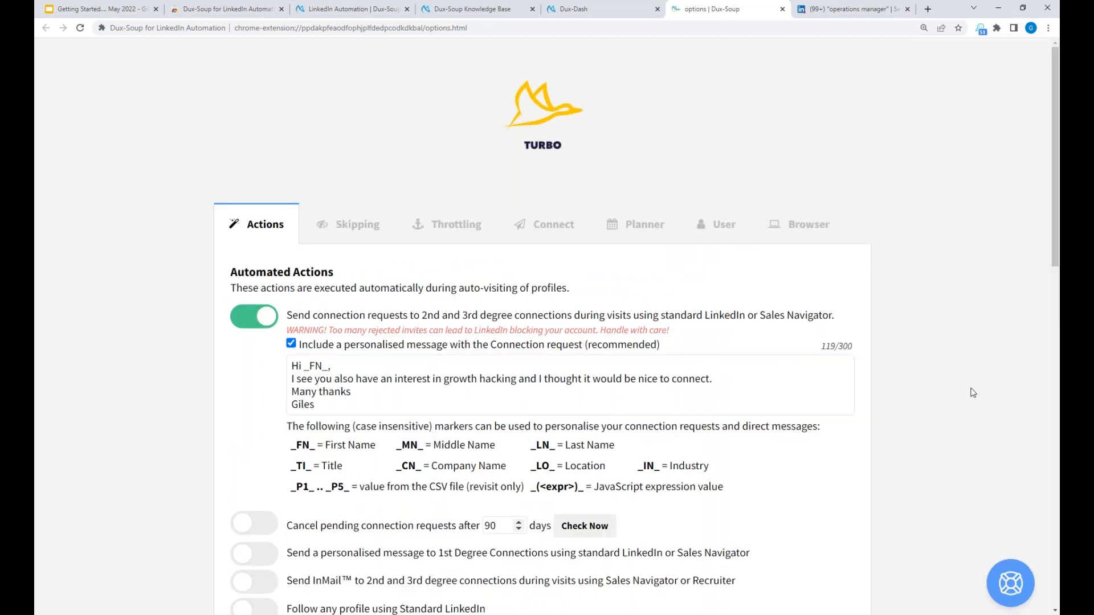
{"action": "scroll", "coordinate": [973, 393], "scroll_direction": "down", "scroll_amount": 2}
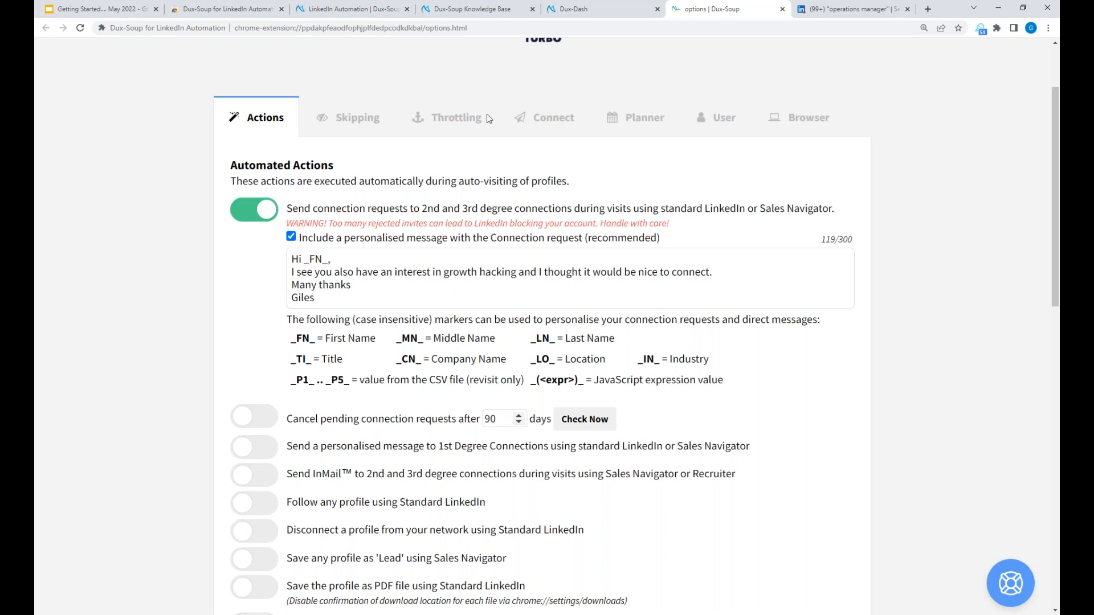
Review the Dux-Soup actions available for the filtered 2nd-degree LinkedIn results, including Visit Profiles and Visit & Connect
{"action": "left_click", "coordinate": [872, 10]}
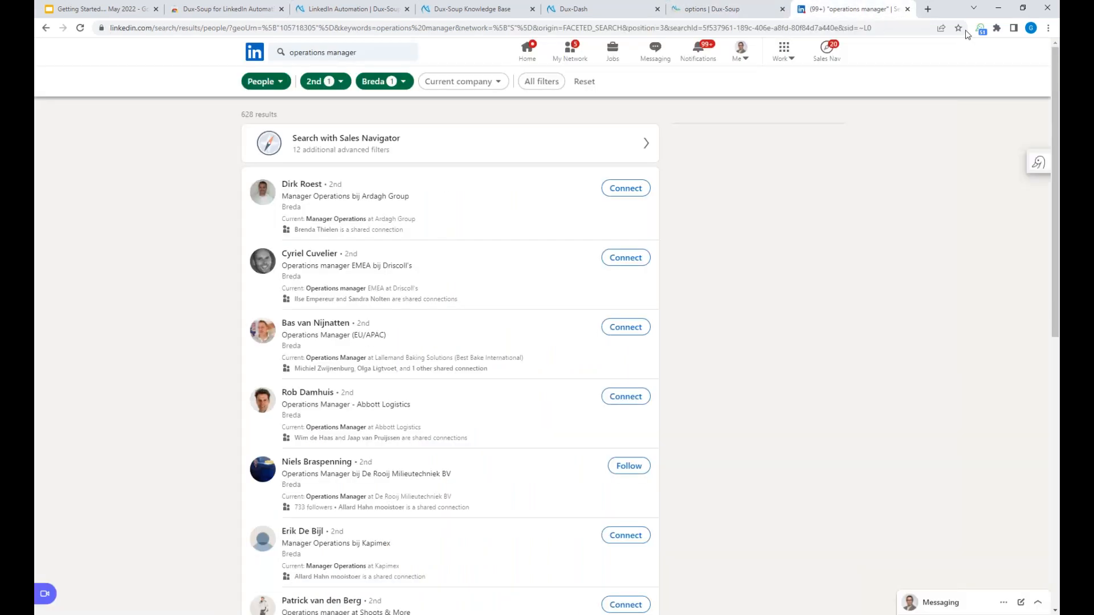
{"action": "left_click", "coordinate": [980, 28]}
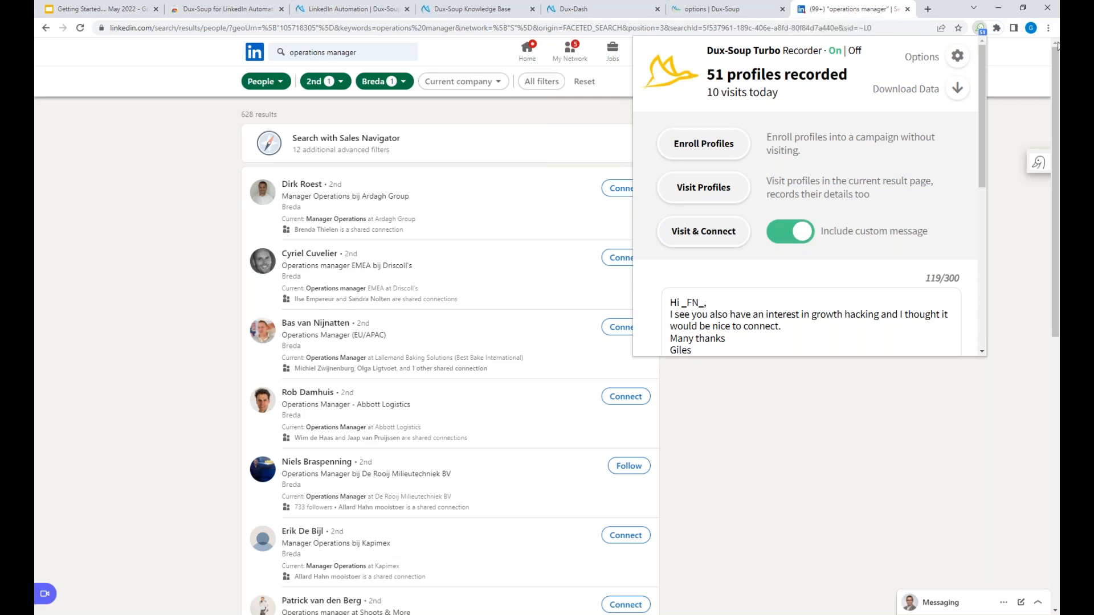
{"action": "left_click", "coordinate": [1048, 28]}
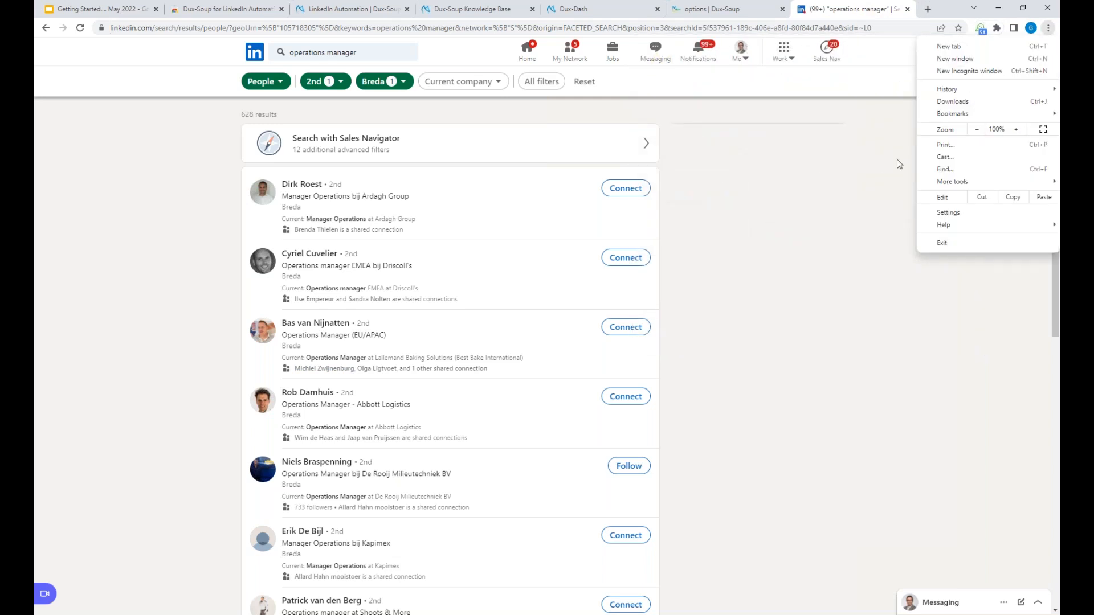
Turn off automated connection requests in the Dux-Soup options and select the day limit for cancelling pending requests
{"action": "left_click", "coordinate": [744, 19]}
{"action": "left_click", "coordinate": [744, 18]}
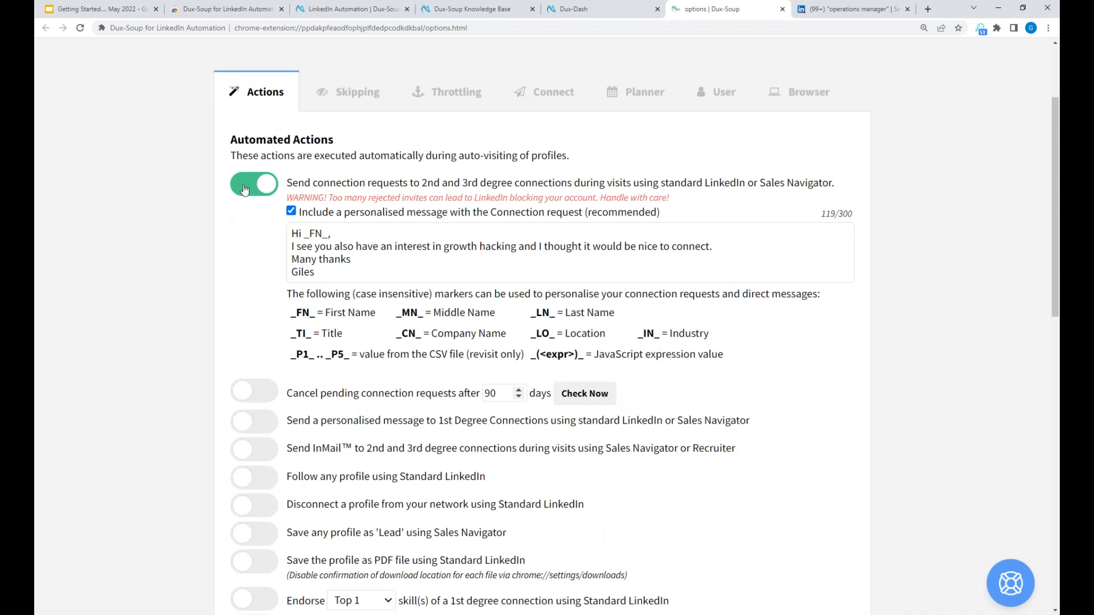
{"action": "left_click", "coordinate": [247, 190]}
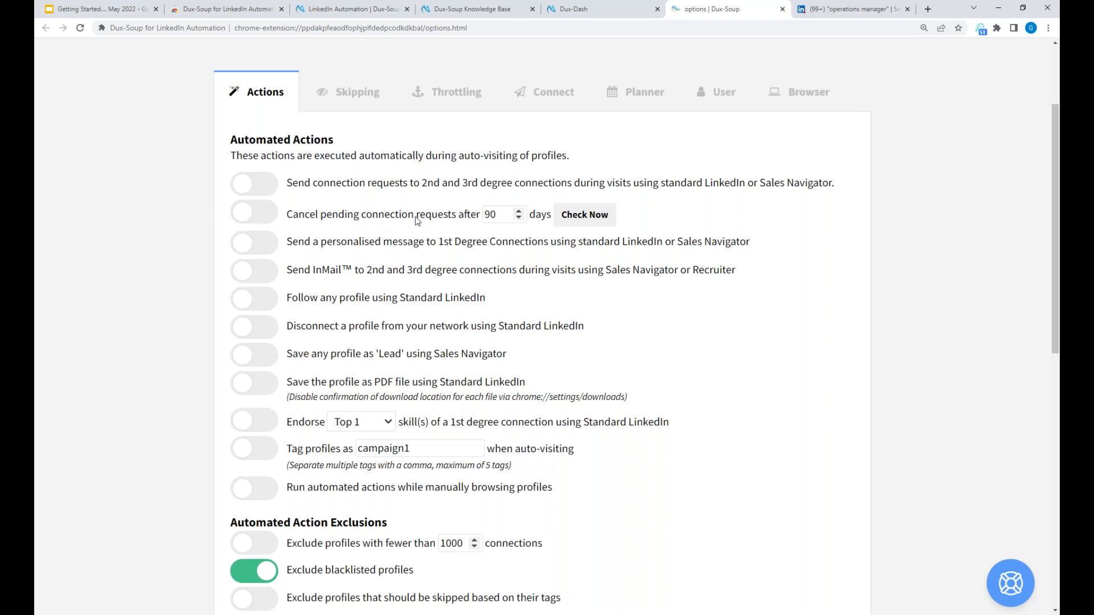
{"action": "left_click_drag", "start_coordinate": [499, 216], "coordinate": [475, 215]}
Open LinkedIn in a new browser tab and look through the sent connection invitations in the invitation manager
{"action": "left_click", "coordinate": [928, 9]}
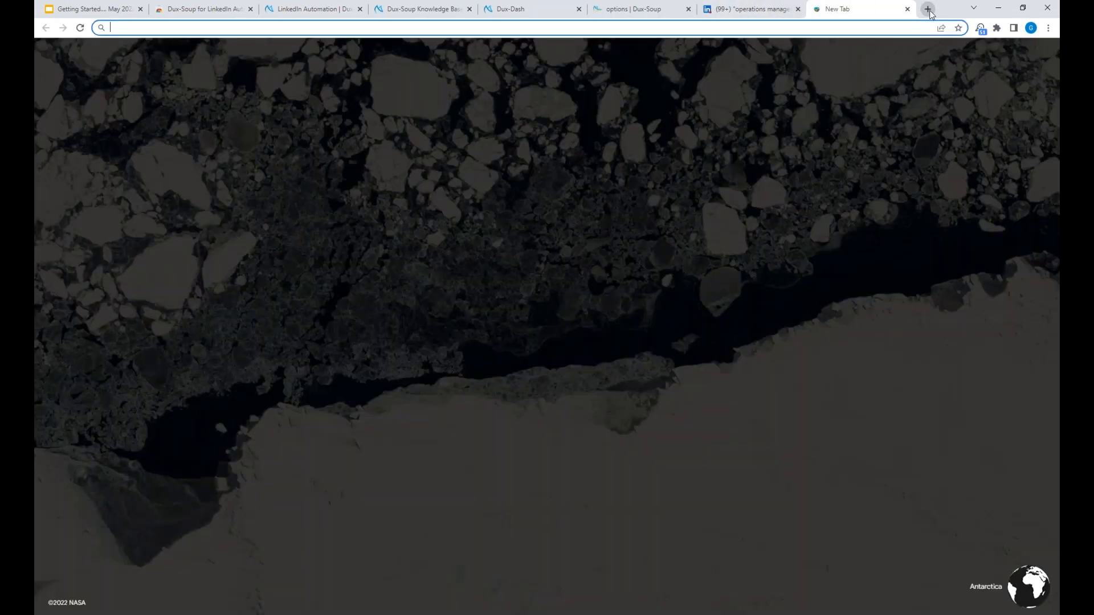
{"action": "type", "text": "linkedin"}
{"action": "key", "text": "Return"}
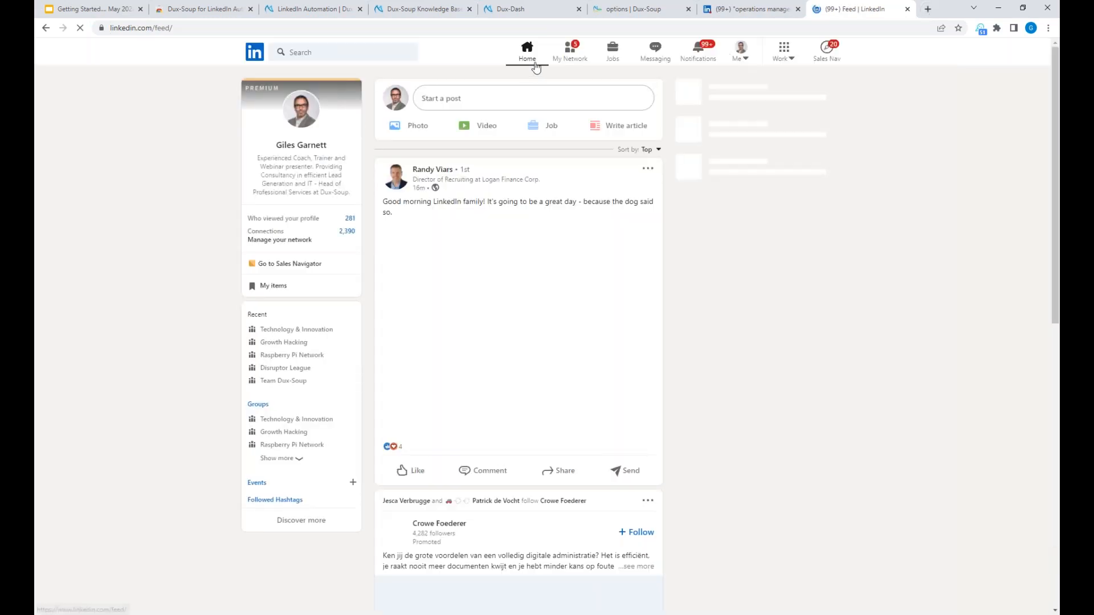
{"action": "left_click", "coordinate": [569, 53]}
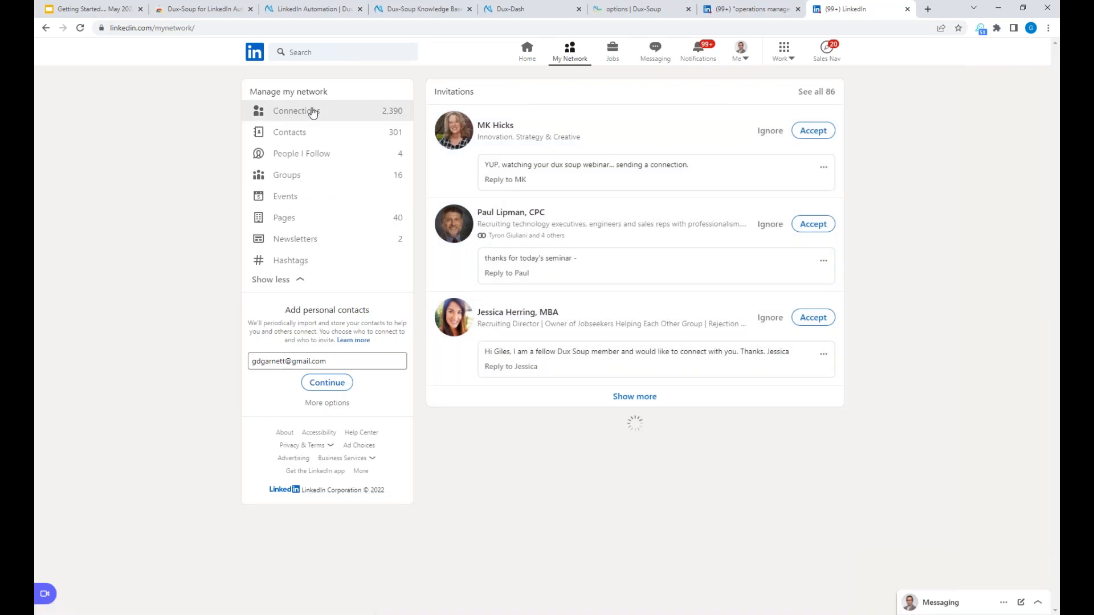
{"action": "left_click", "coordinate": [816, 92]}
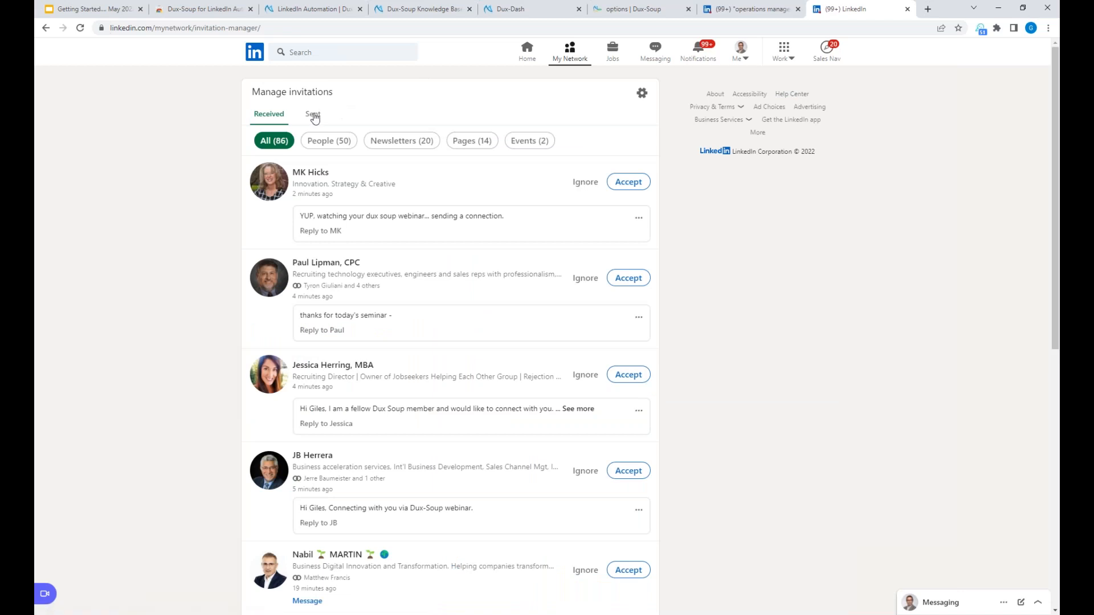
{"action": "left_click", "coordinate": [314, 117]}
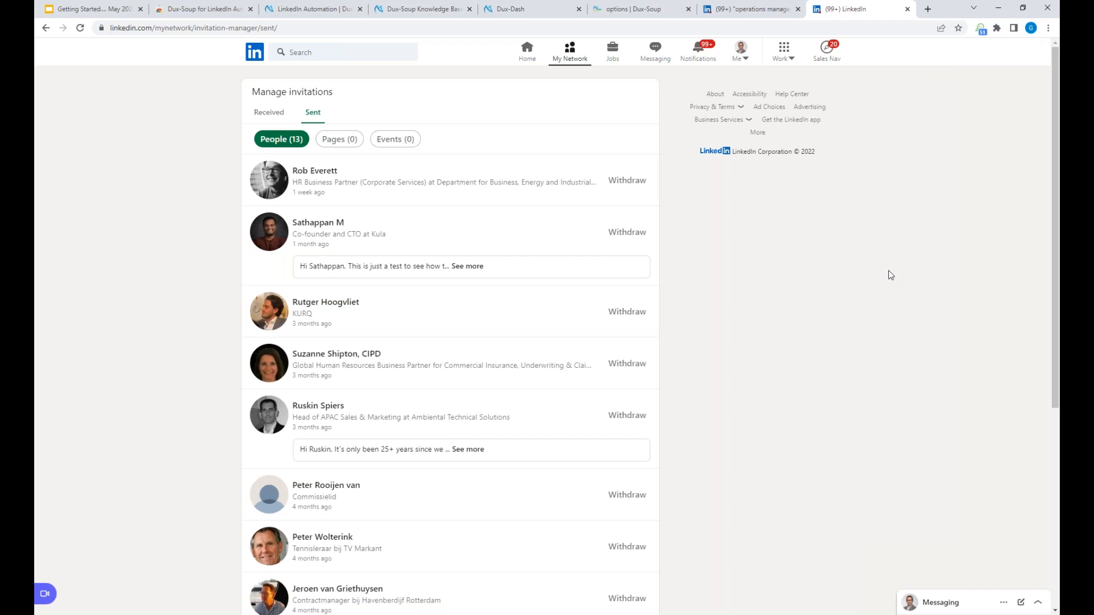
{"action": "scroll", "coordinate": [888, 291], "scroll_direction": "down", "scroll_amount": 5}
{"action": "scroll", "coordinate": [893, 293], "scroll_direction": "up", "scroll_amount": 5}
Enable personalised messages to 1st Degree Connections in the Dux-Soup options and review the message template
{"action": "left_click", "coordinate": [632, 8]}
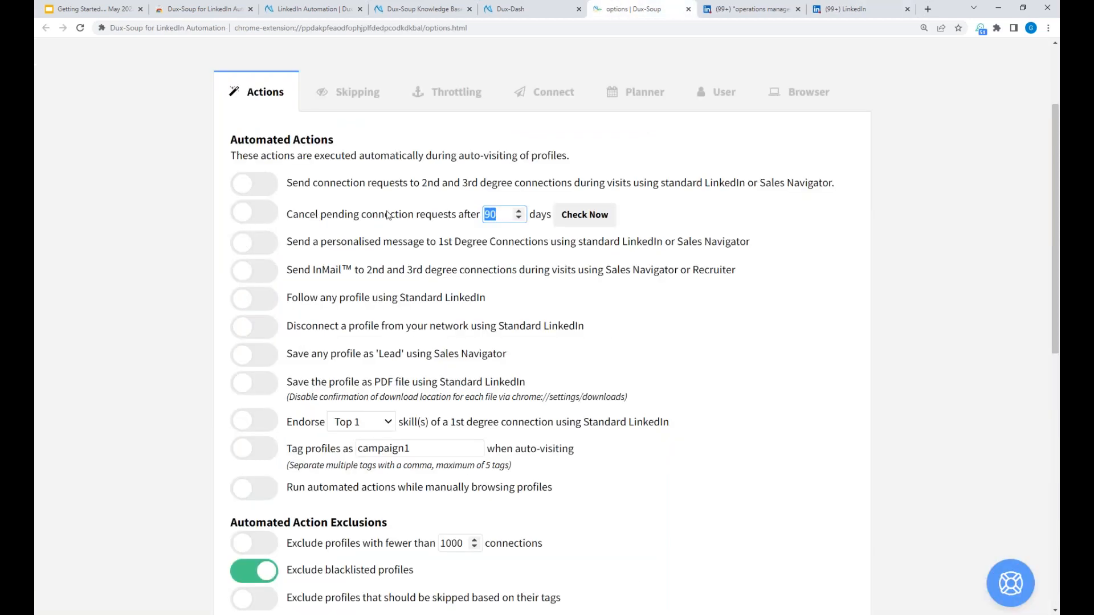
{"action": "left_click", "coordinate": [507, 214]}
{"action": "left_click", "coordinate": [789, 224]}
{"action": "left_click", "coordinate": [257, 248]}
{"action": "left_click_drag", "start_coordinate": [379, 296], "coordinate": [280, 276]}
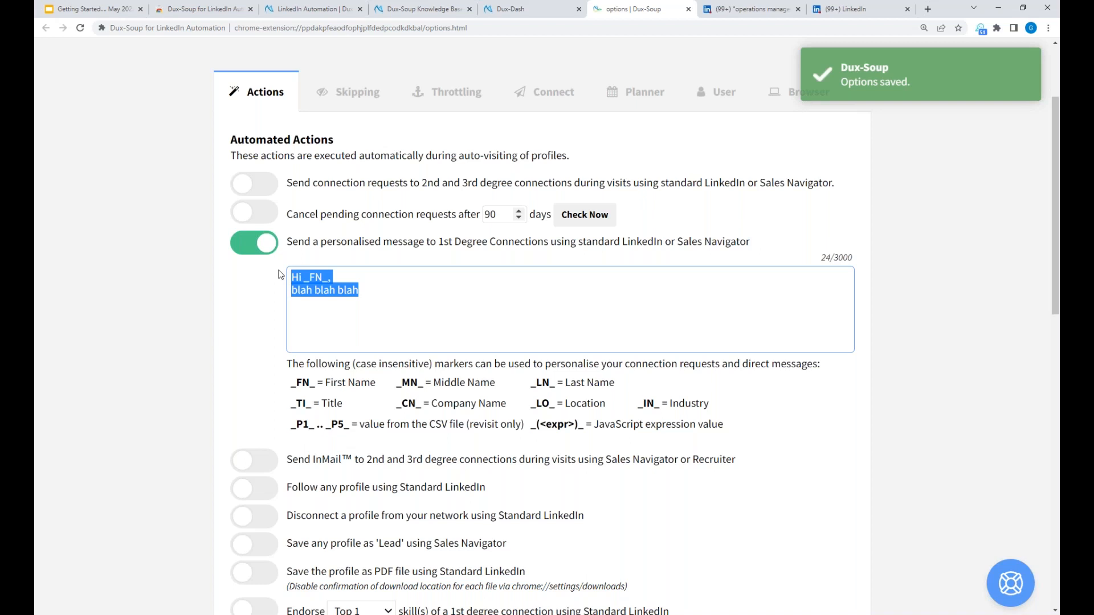
{"action": "left_click", "coordinate": [442, 257]}
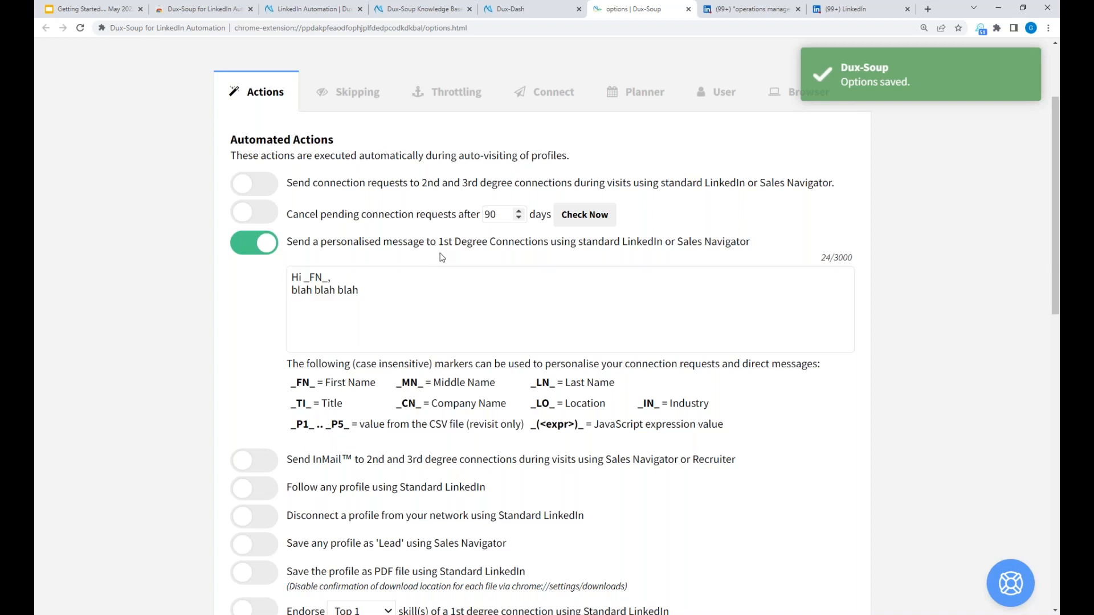
Narrow the operations manager people results to 1st-degree connections instead of 2nd, and look through the list
{"action": "left_click", "coordinate": [757, 9]}
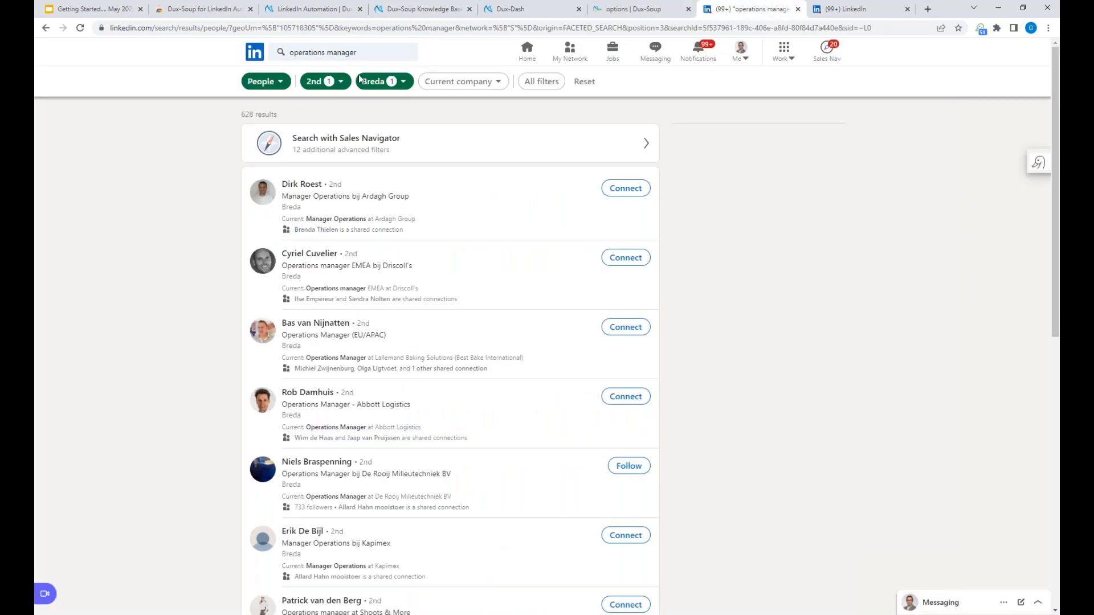
{"action": "left_click", "coordinate": [341, 85]}
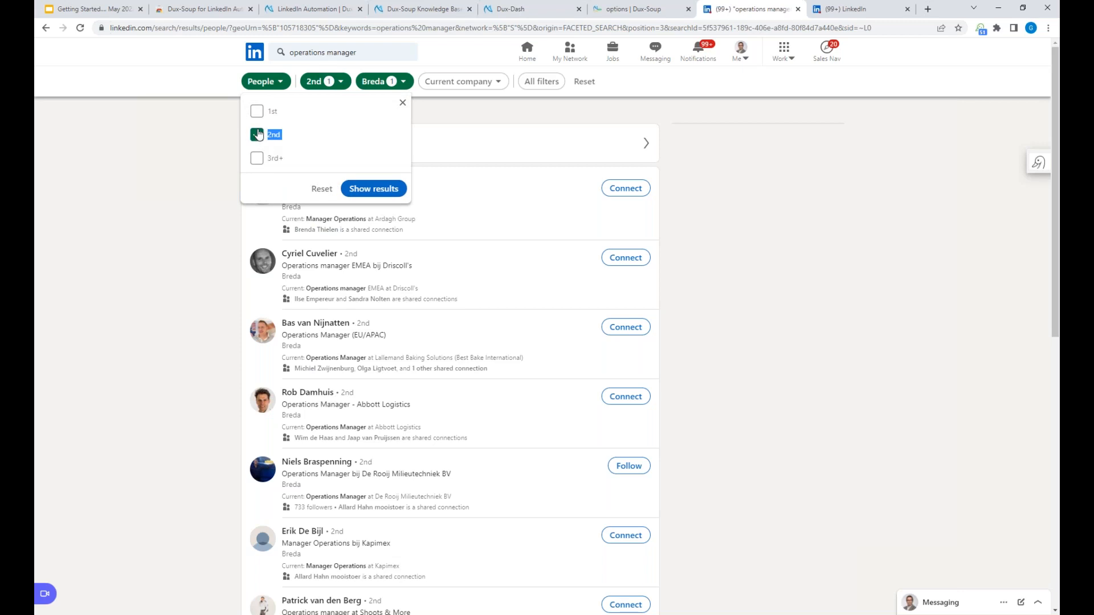
{"action": "left_click", "coordinate": [256, 135]}
{"action": "left_click", "coordinate": [257, 116]}
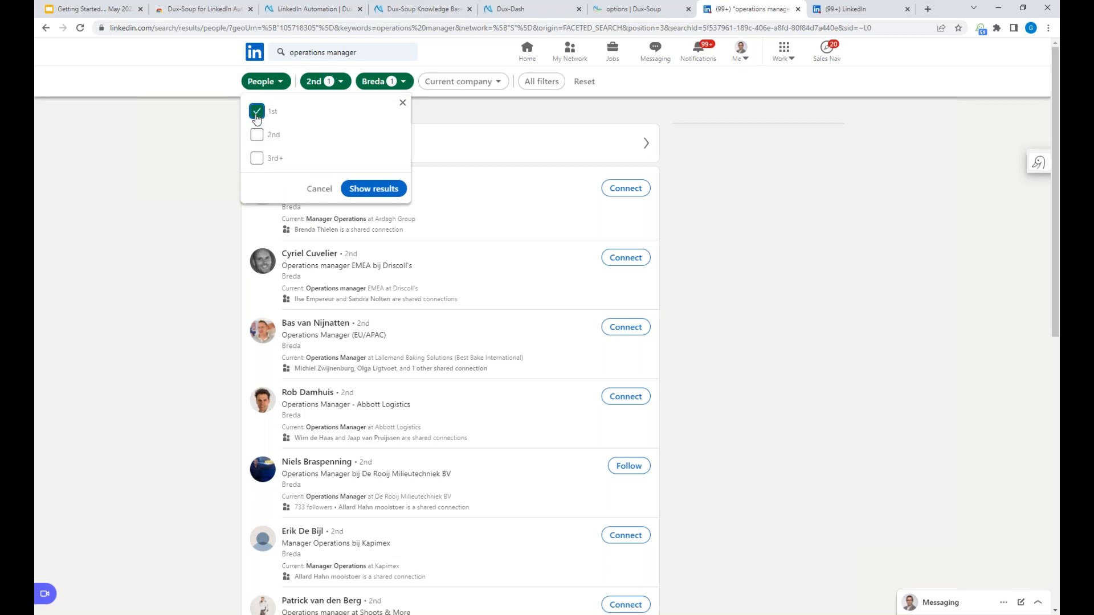
{"action": "left_click", "coordinate": [371, 188]}
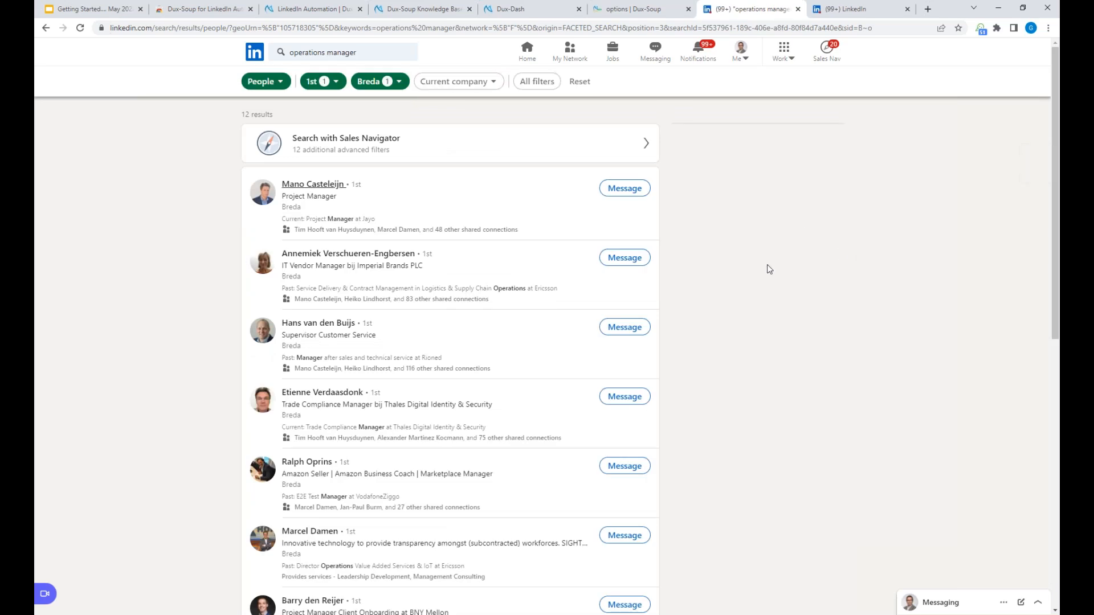
{"action": "scroll", "coordinate": [770, 269], "scroll_direction": "down", "scroll_amount": 8}
{"action": "scroll", "coordinate": [772, 269], "scroll_direction": "up", "scroll_amount": 8}
Review the 1st-degree message template in the options, then the Dux-Soup Visit Profiles action on the LinkedIn results
{"action": "left_click", "coordinate": [650, 12]}
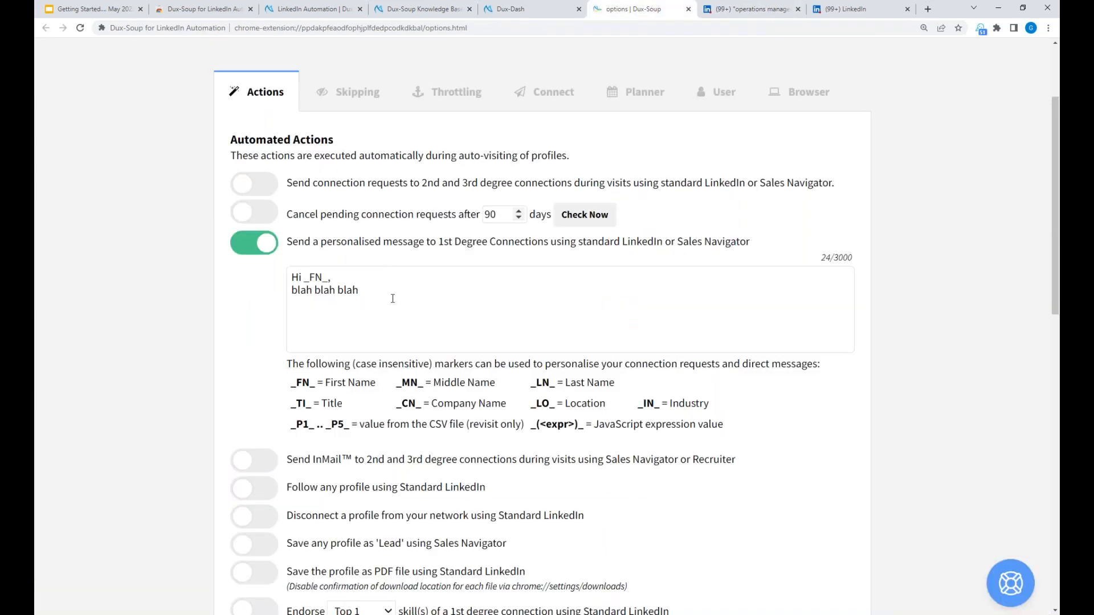
{"action": "left_click_drag", "start_coordinate": [394, 296], "coordinate": [275, 278]}
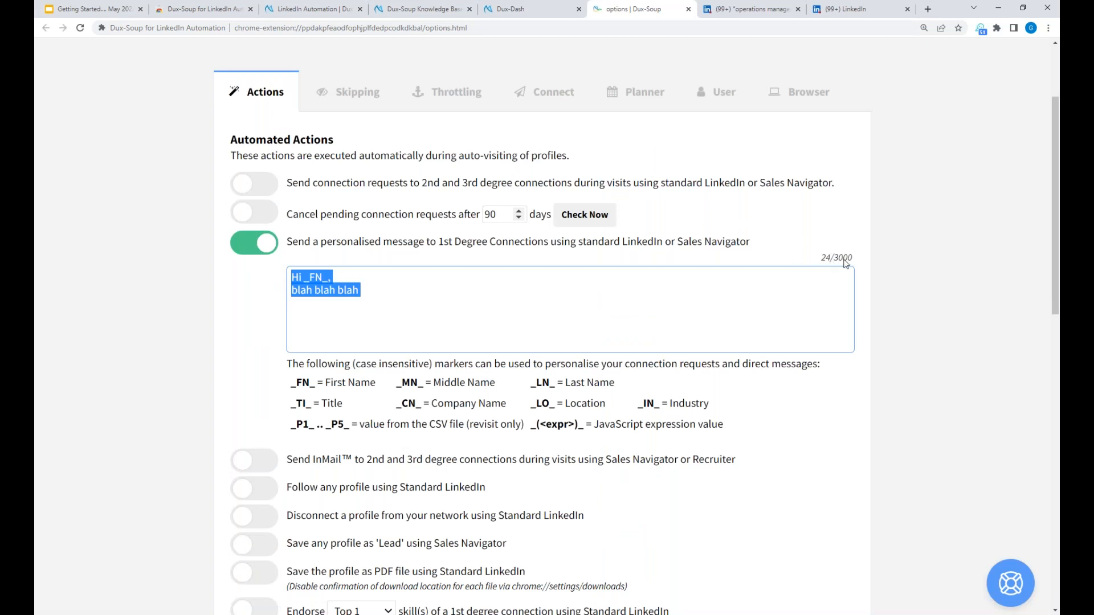
{"action": "left_click", "coordinate": [809, 294]}
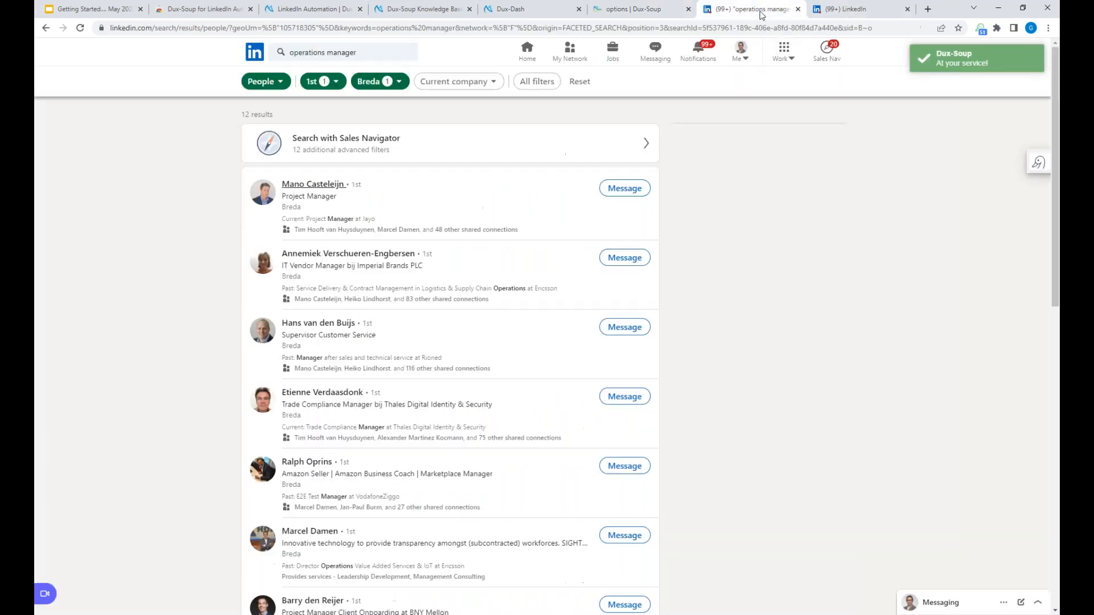
{"action": "left_click", "coordinate": [751, 9]}
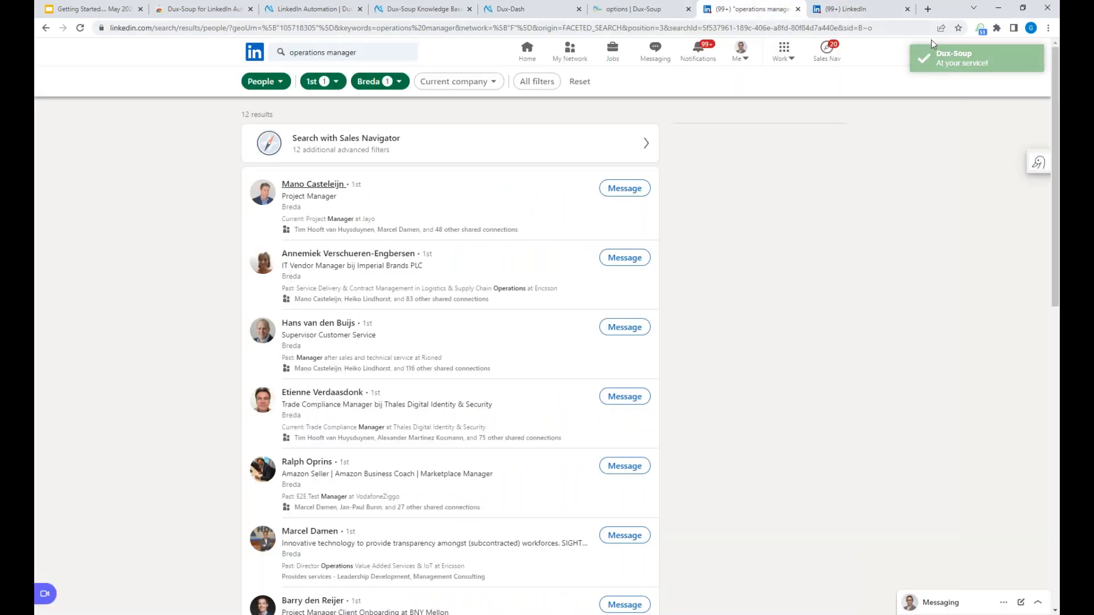
{"action": "left_click", "coordinate": [980, 28]}
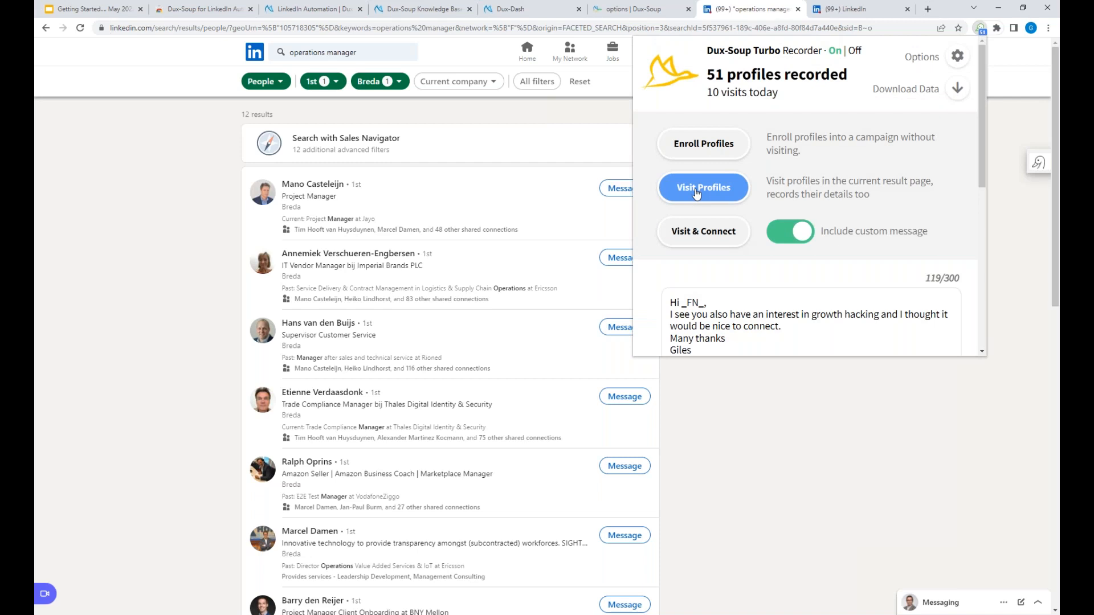
Turn off personalised 1st-degree messages in the Dux-Soup options and enable sending InMail to 2nd and 3rd degree connections
{"action": "left_click", "coordinate": [632, 9]}
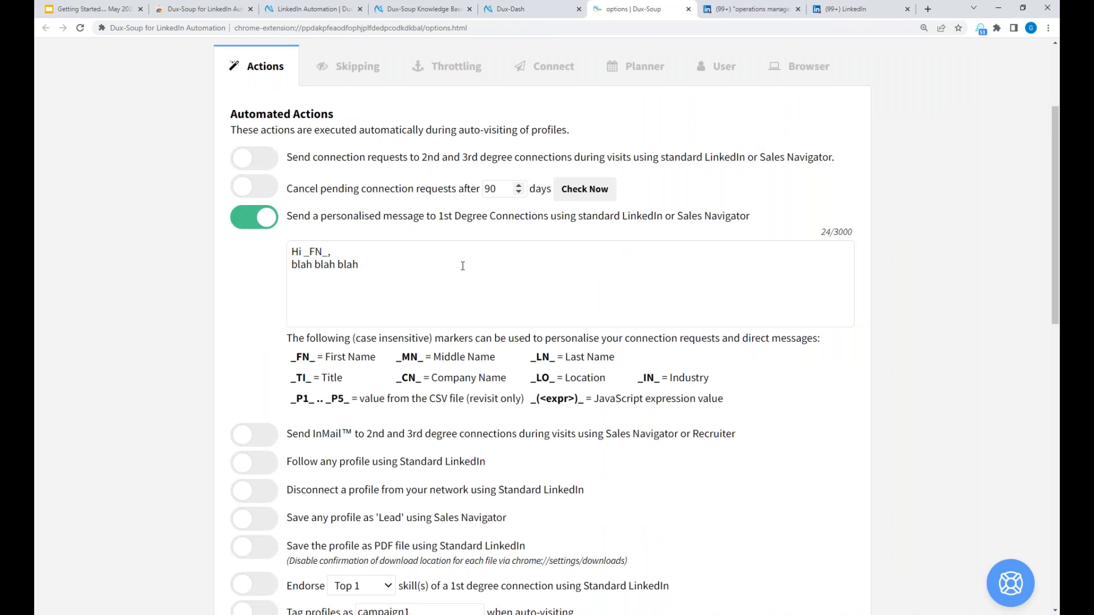
{"action": "left_click", "coordinate": [243, 223]}
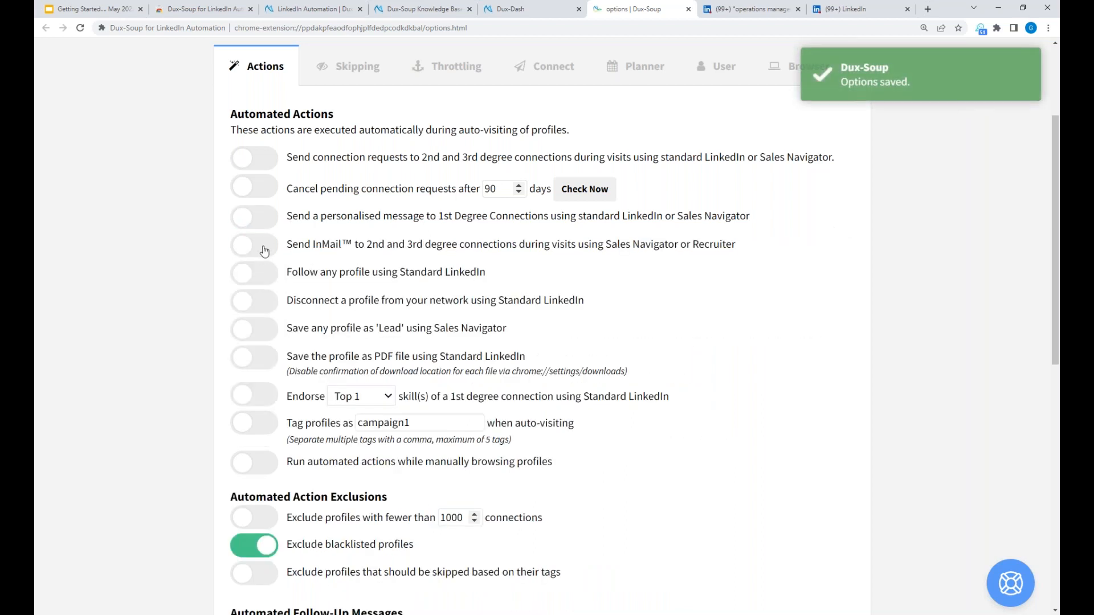
{"action": "left_click", "coordinate": [264, 250]}
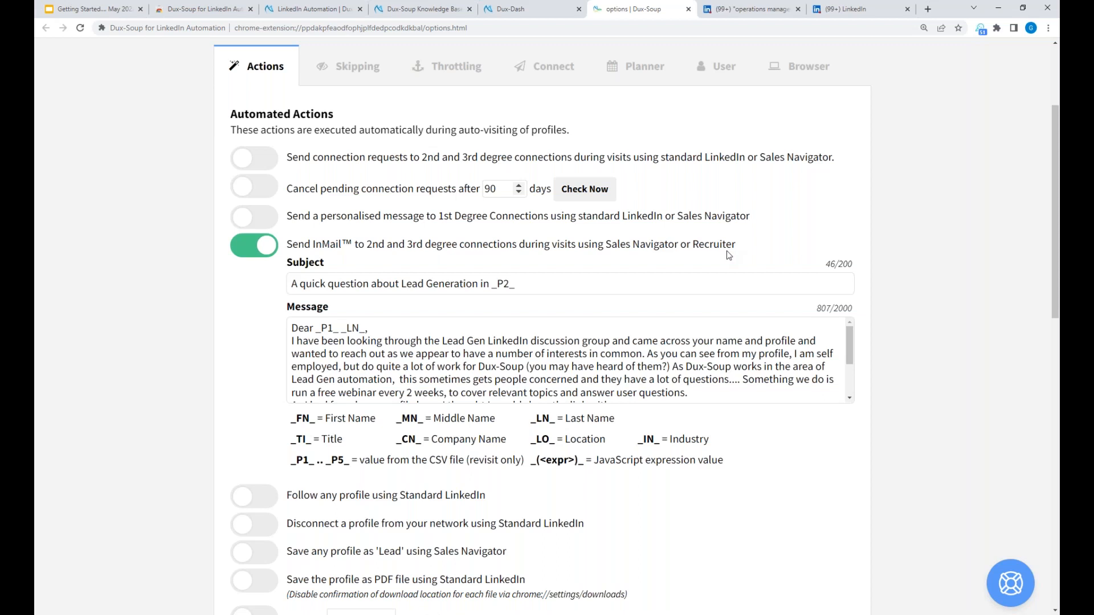
Open Sales Navigator from the LinkedIn results and load the saved lead search created on 7/16/2021
{"action": "left_click", "coordinate": [761, 11]}
{"action": "left_click", "coordinate": [833, 57]}
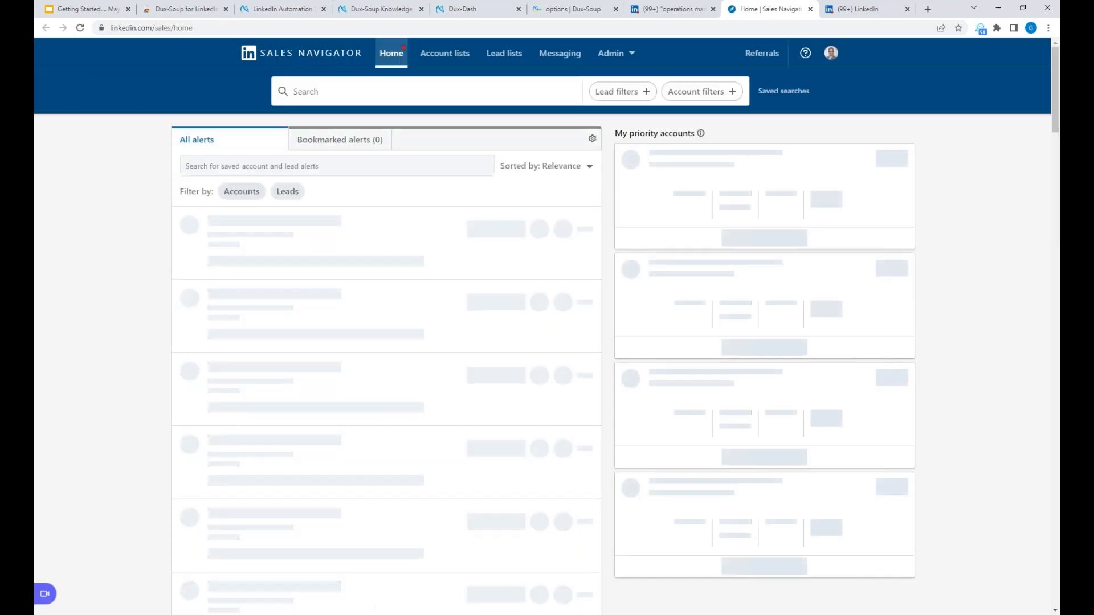
{"action": "left_click", "coordinate": [784, 92]}
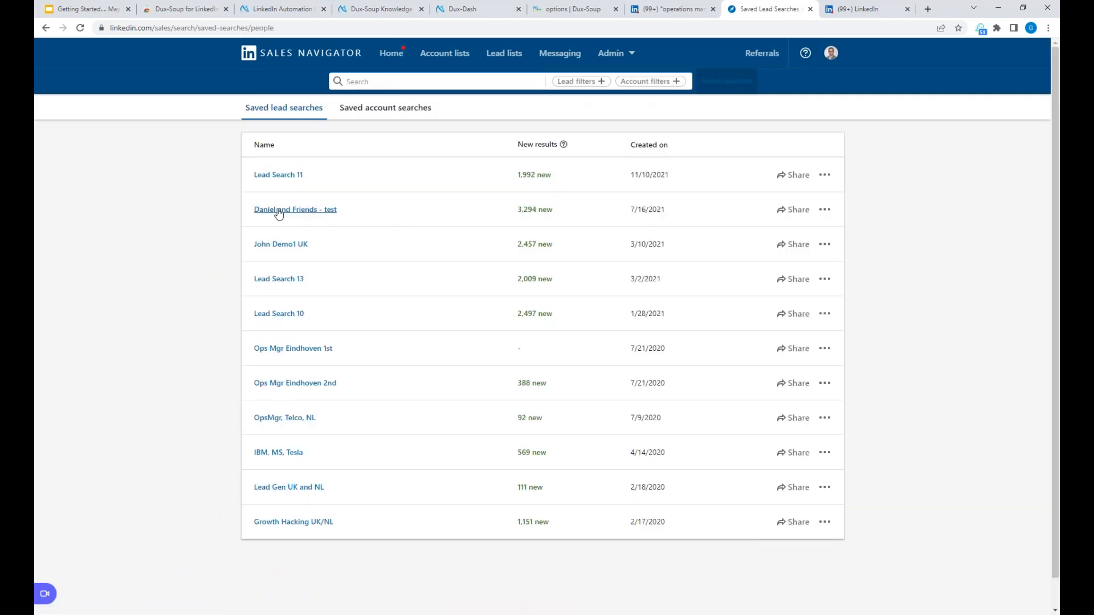
{"action": "left_click", "coordinate": [280, 213]}
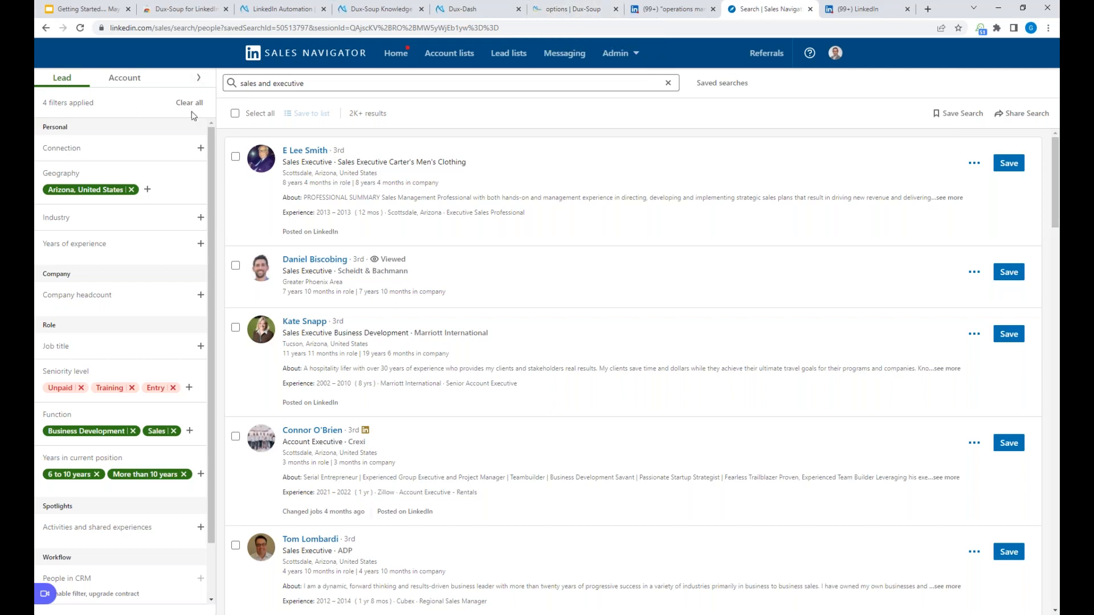
Expand the Sales Navigator lead filters, and in the Dux-Soup options replace the InMail action with following any profile using Standard LinkedIn
{"action": "left_click", "coordinate": [199, 79]}
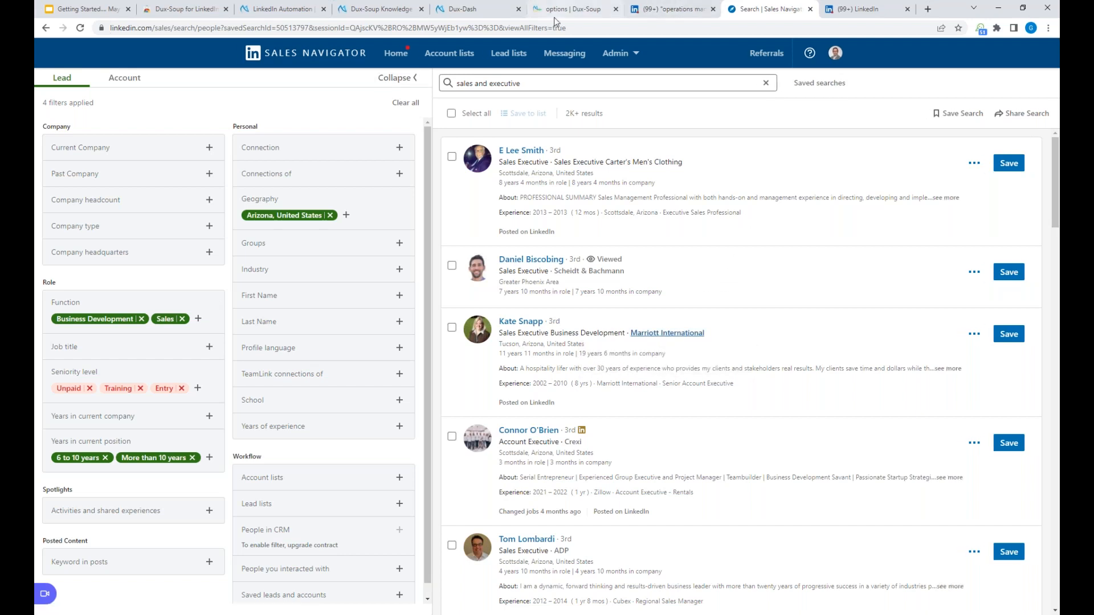
{"action": "left_click", "coordinate": [570, 9]}
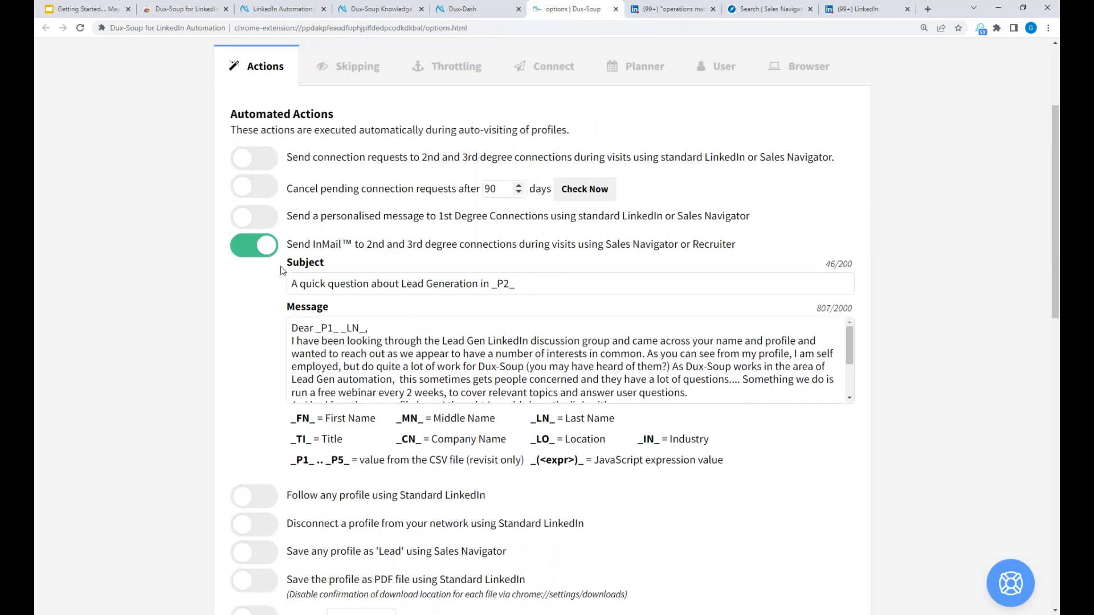
{"action": "left_click", "coordinate": [253, 252]}
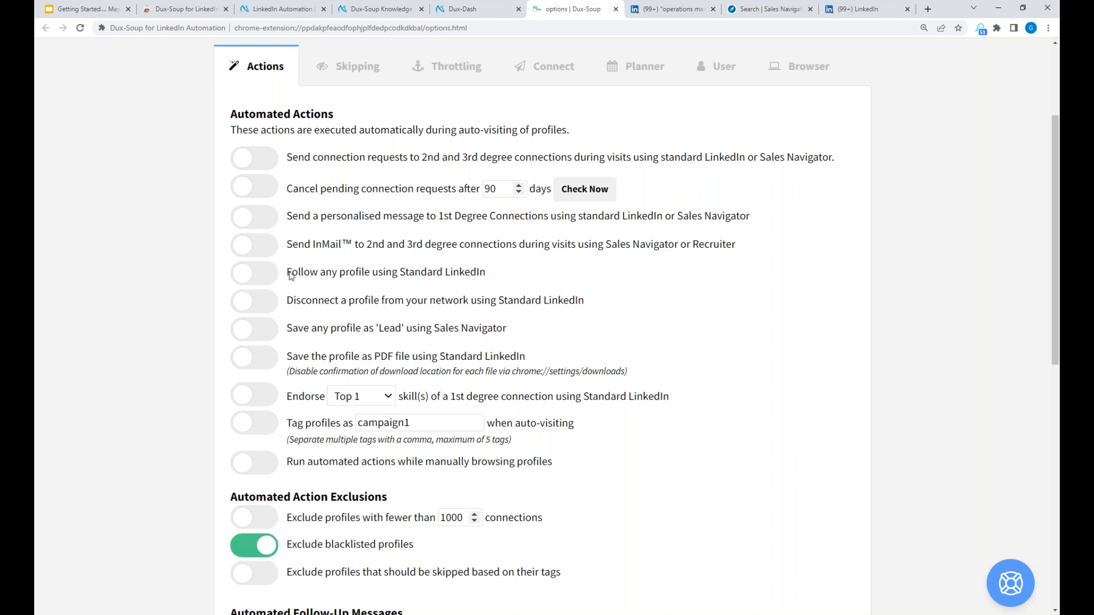
{"action": "left_click", "coordinate": [268, 275]}
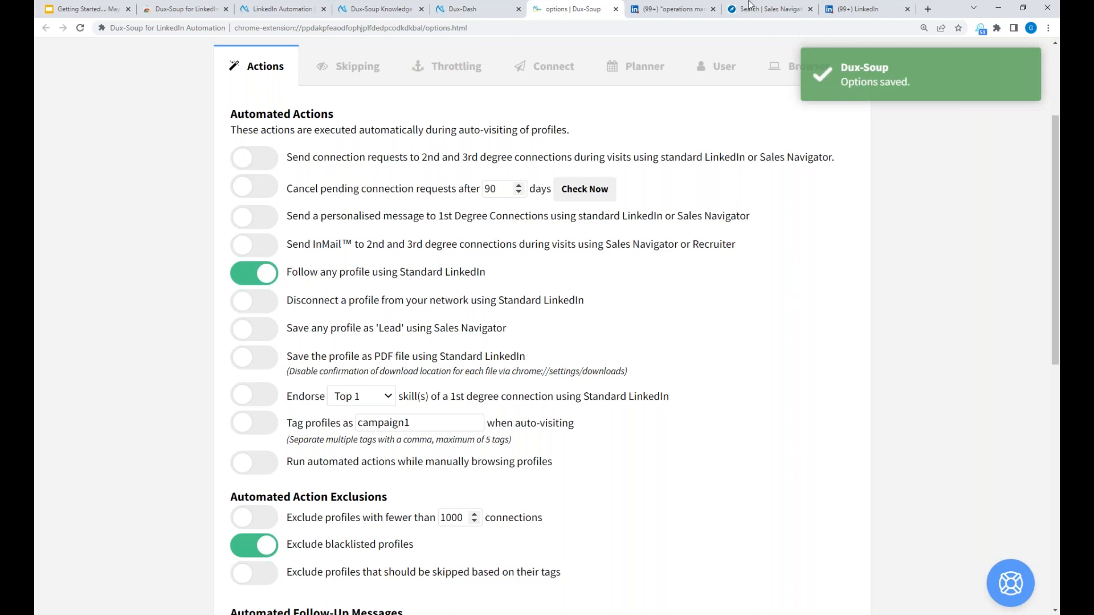
Change the connection filter on the LinkedIn operations manager results from 1st to 3rd+ and show the results
{"action": "left_click", "coordinate": [684, 12]}
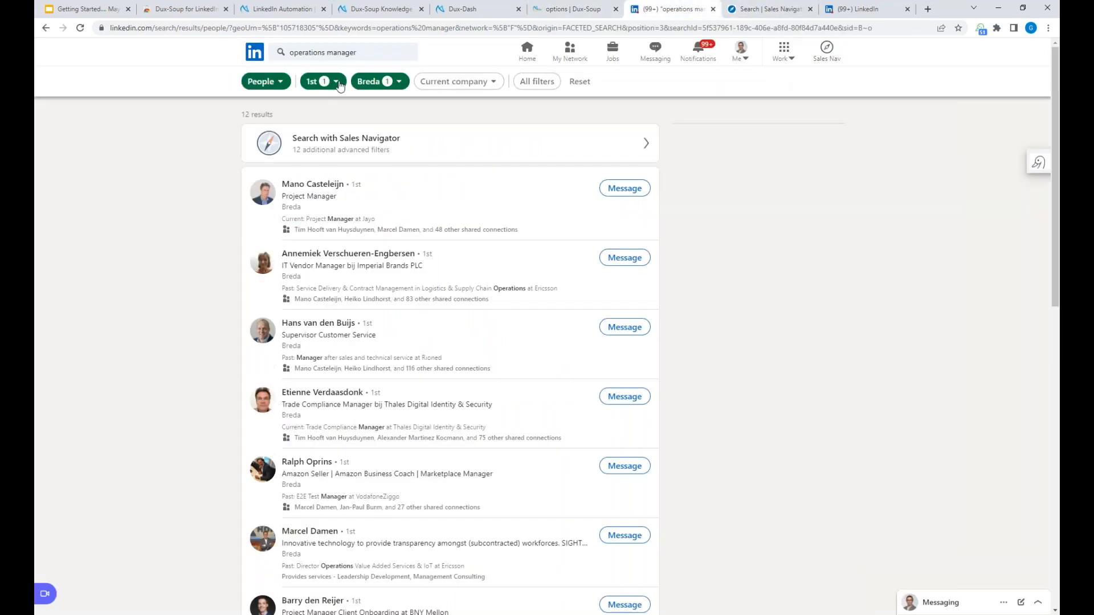
{"action": "left_click", "coordinate": [334, 85]}
{"action": "left_click", "coordinate": [255, 111]}
{"action": "left_click", "coordinate": [254, 157]}
{"action": "left_click", "coordinate": [393, 189]}
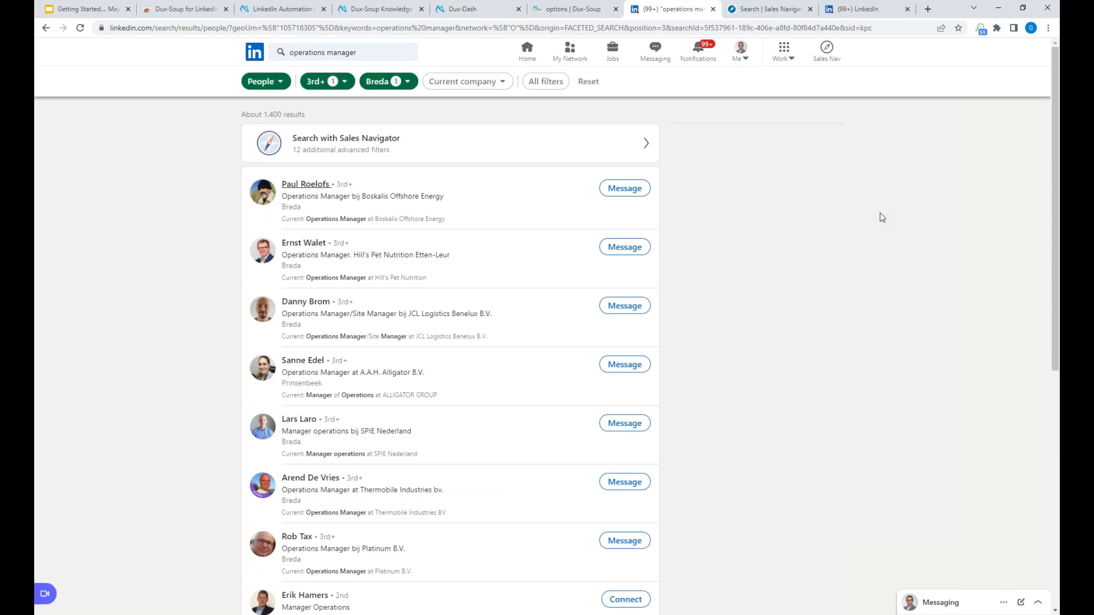
Turn off following profiles in the Dux-Soup options, and switch disconnecting profiles from your network on and back off
{"action": "left_click", "coordinate": [575, 12]}
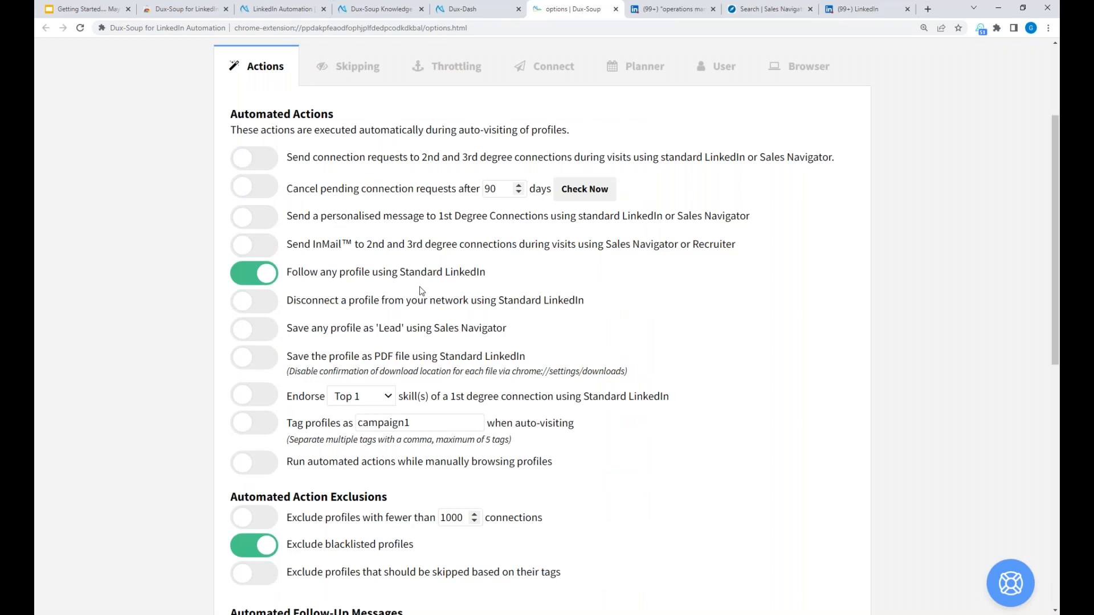
{"action": "left_click", "coordinate": [246, 279]}
{"action": "left_click", "coordinate": [263, 302]}
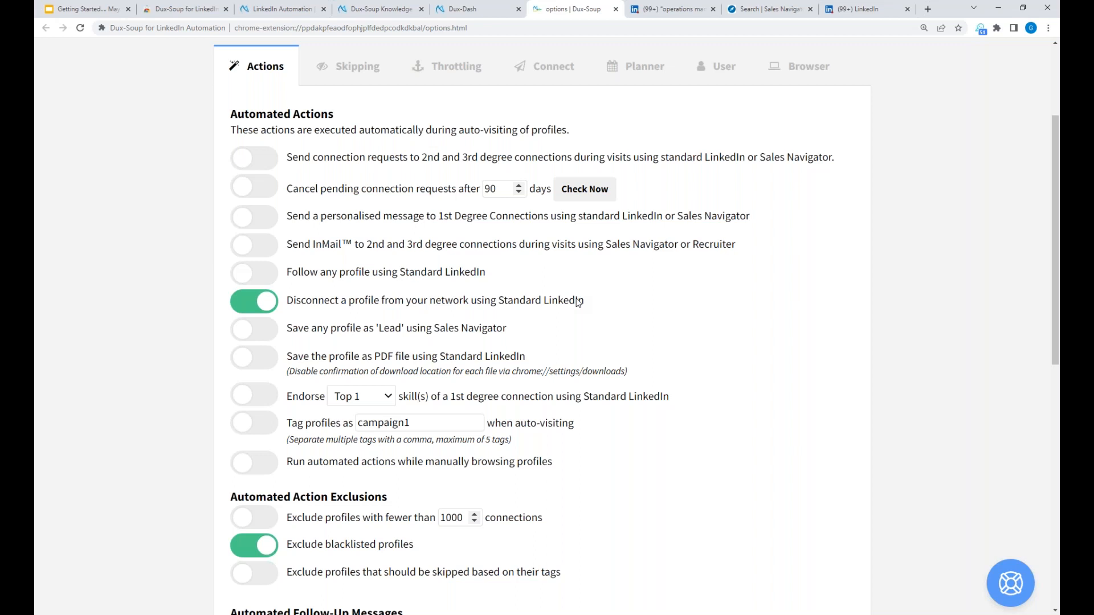
{"action": "left_click", "coordinate": [250, 308]}
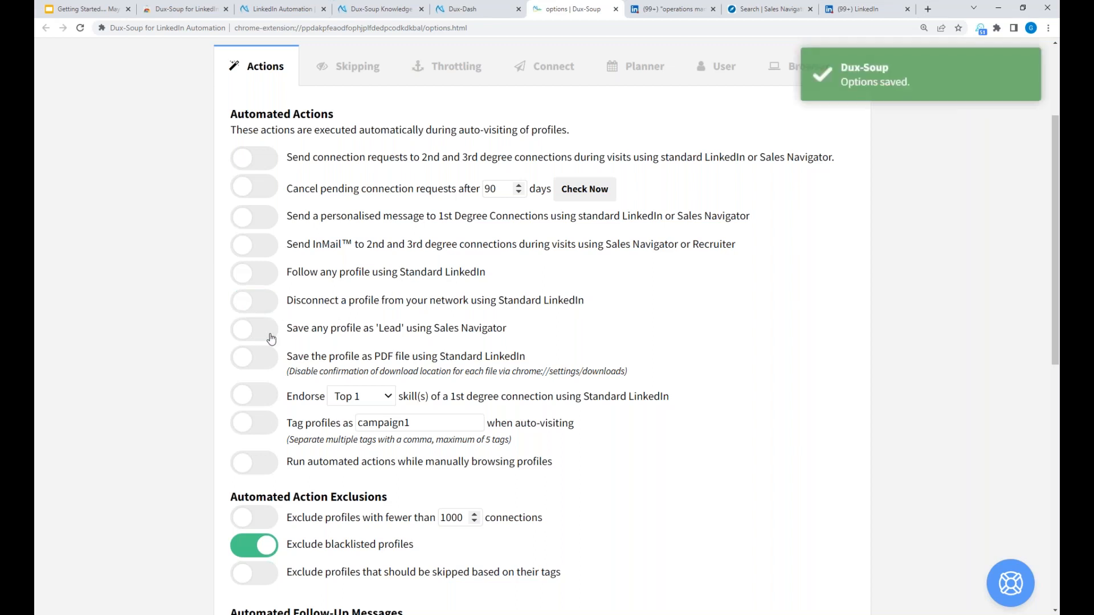
Enable saving any profile as a Lead in Dux-Soup, and open My saved leads in Sales Navigator
{"action": "left_click", "coordinate": [261, 337]}
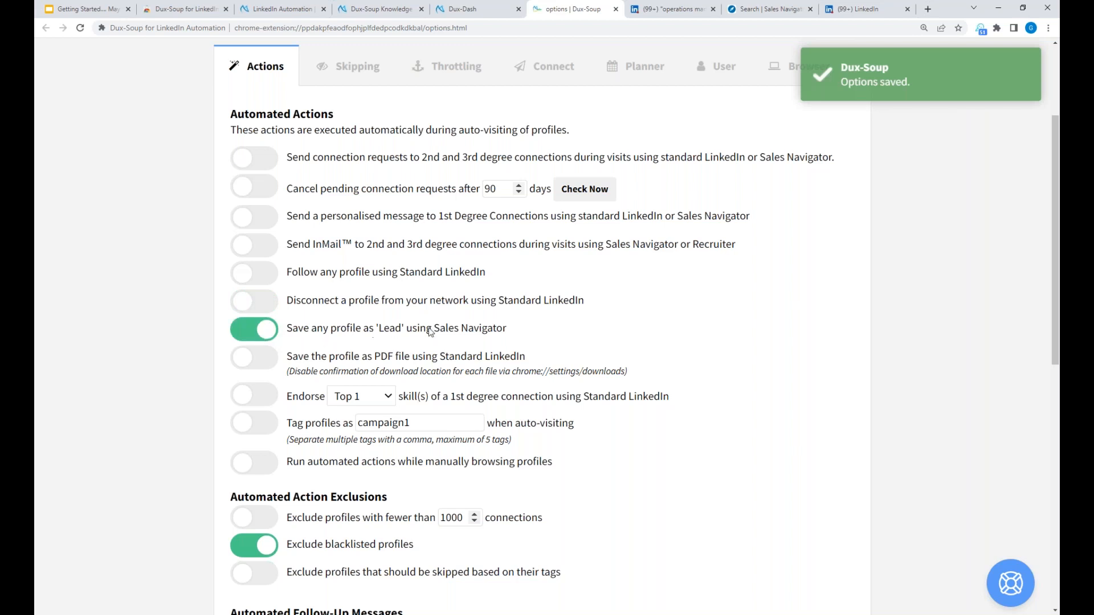
{"action": "left_click", "coordinate": [770, 12]}
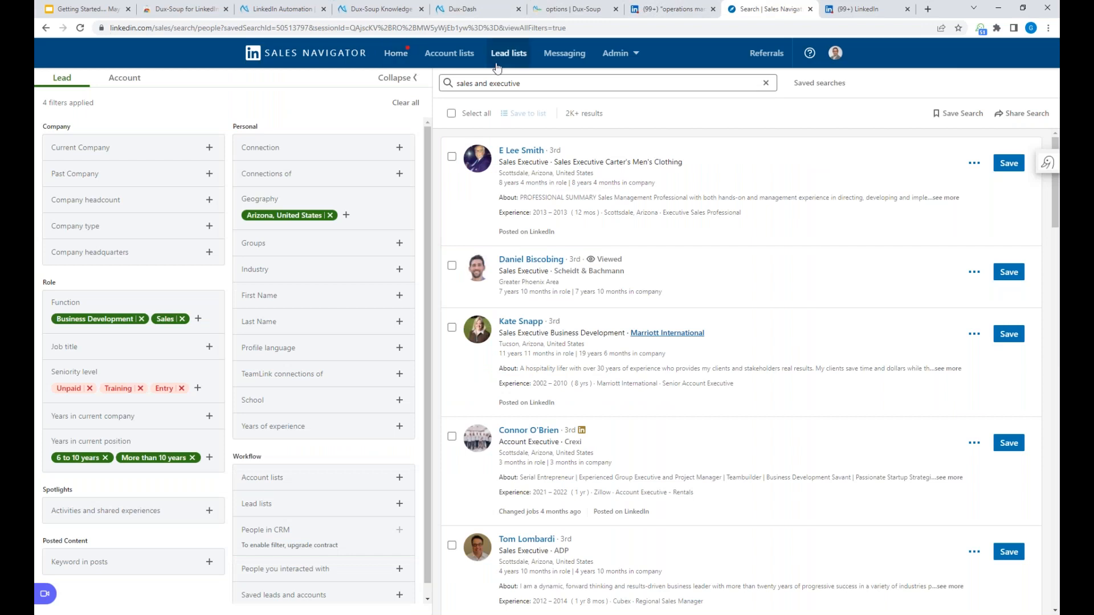
{"action": "left_click", "coordinate": [520, 57]}
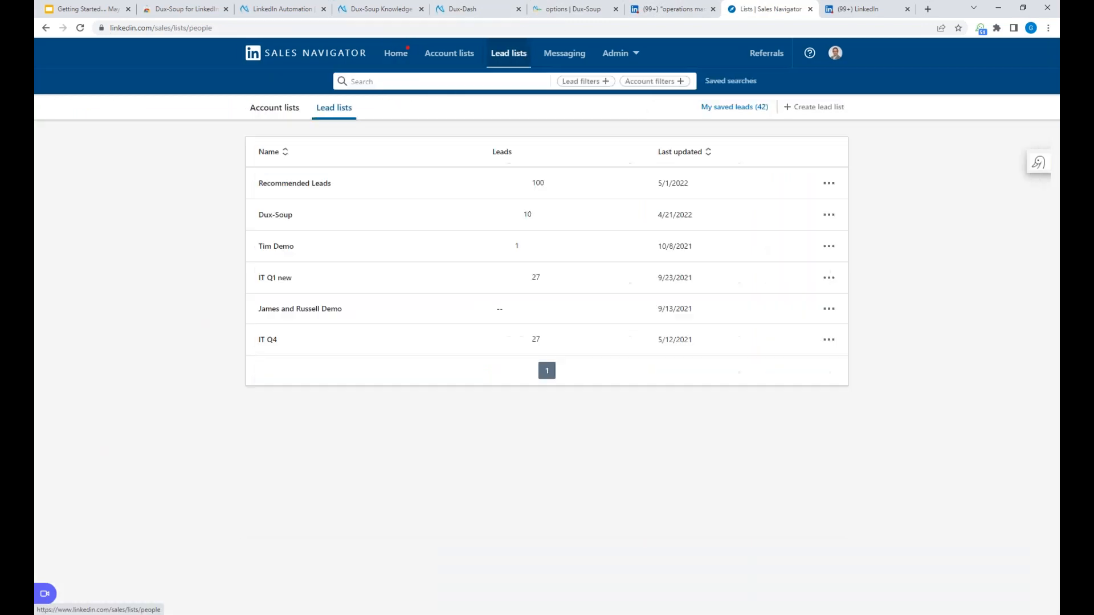
{"action": "left_click", "coordinate": [735, 108]}
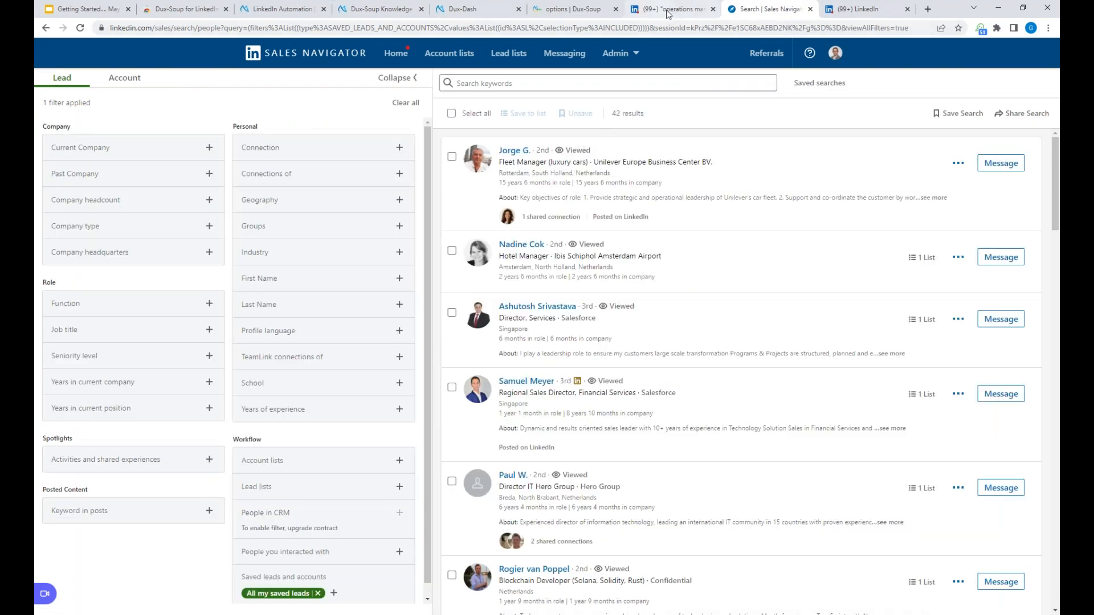
Turn off saving profiles as Leads in the Dux-Soup options, and switch saving profiles as PDF on and back off
{"action": "left_click", "coordinate": [577, 13]}
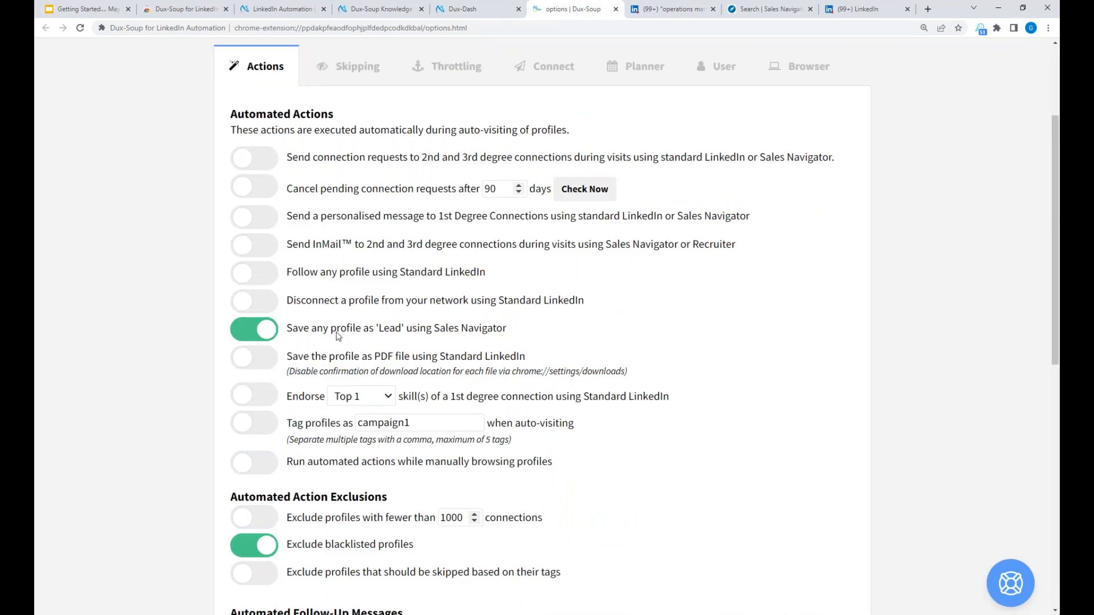
{"action": "left_click", "coordinate": [258, 331]}
{"action": "left_click", "coordinate": [265, 365]}
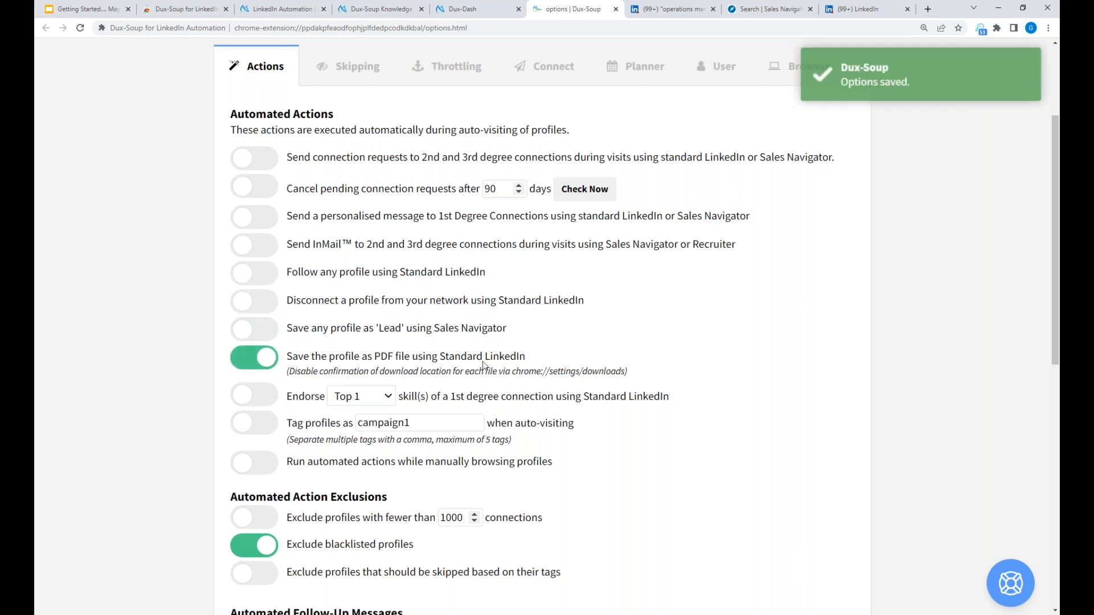
{"action": "left_click", "coordinate": [252, 365]}
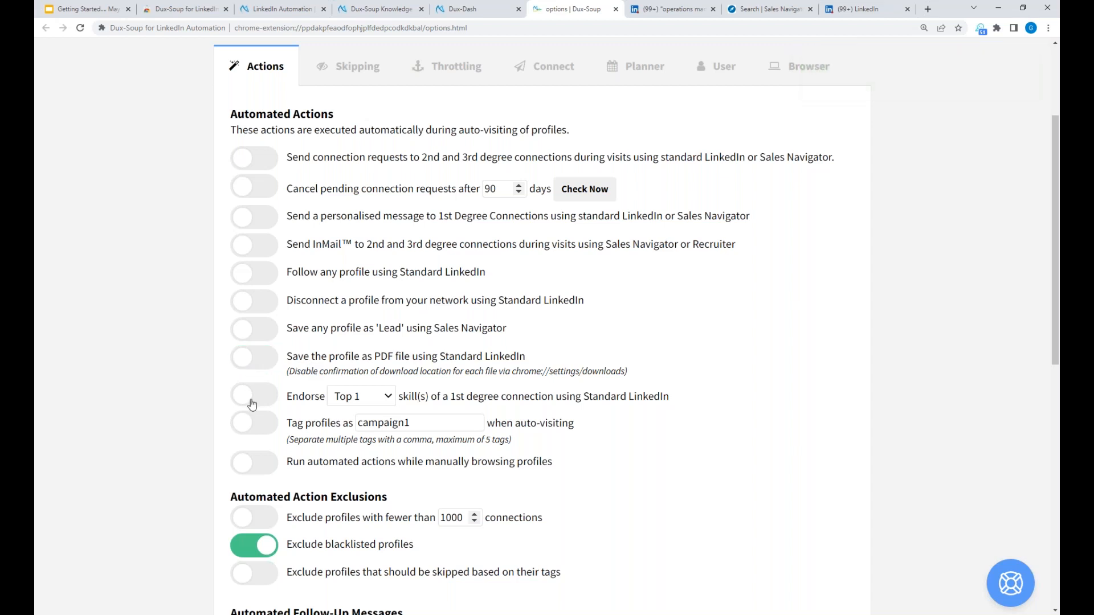
Enable skill endorsement for 1st degree connections, look through the skill choices, and turn endorsement off again
{"action": "left_click", "coordinate": [270, 401]}
{"action": "left_click", "coordinate": [385, 397]}
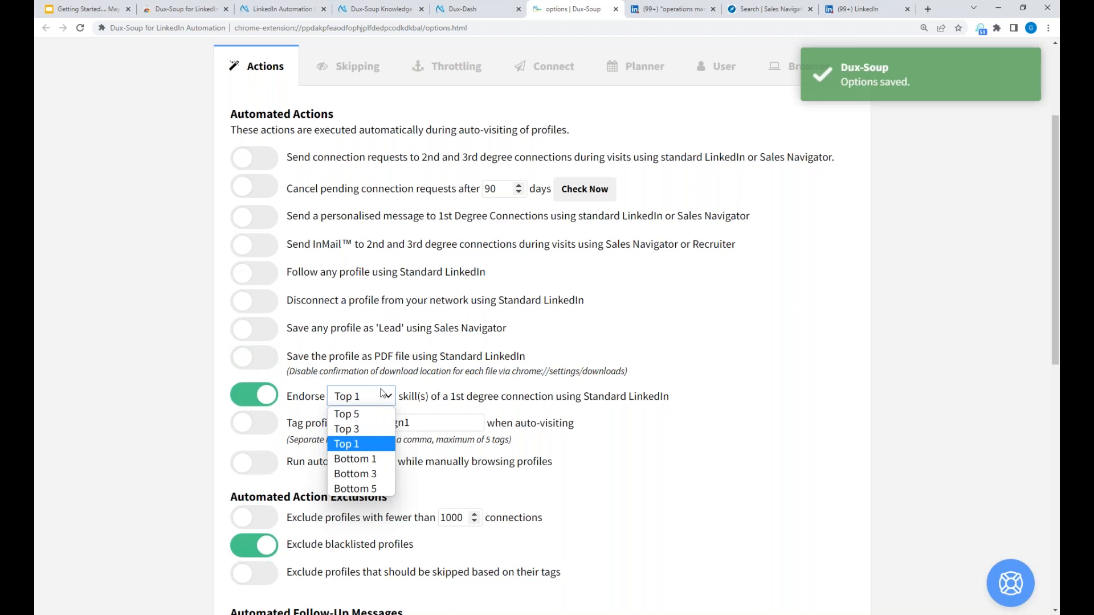
{"action": "left_click", "coordinate": [252, 403]}
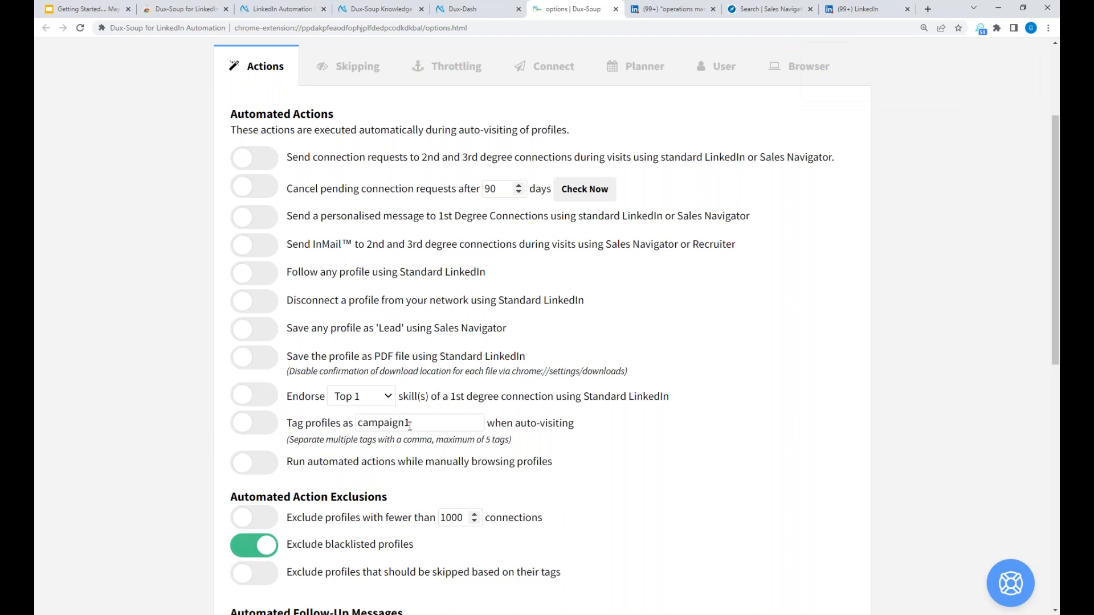
Enable tagging profiles as campaign1 when auto-visiting
{"action": "left_click", "coordinate": [264, 425]}
{"action": "left_click_drag", "start_coordinate": [425, 422], "coordinate": [356, 423]}
{"action": "left_click", "coordinate": [629, 435]}
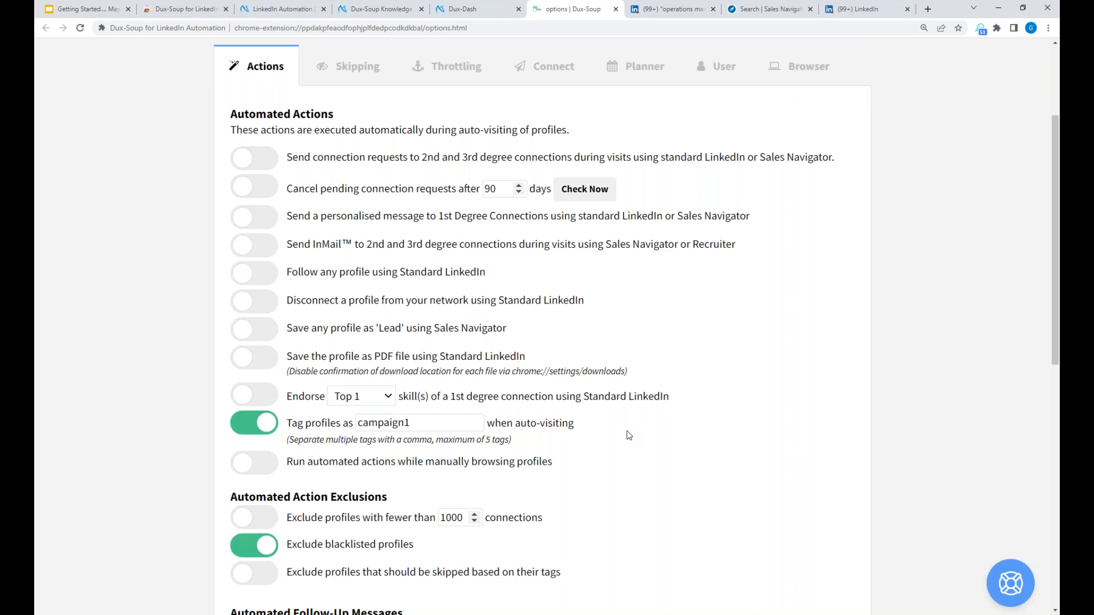
Enable the personalised message to 1st degree connections, and review its template together with the campaign1 tag
{"action": "left_click", "coordinate": [270, 224]}
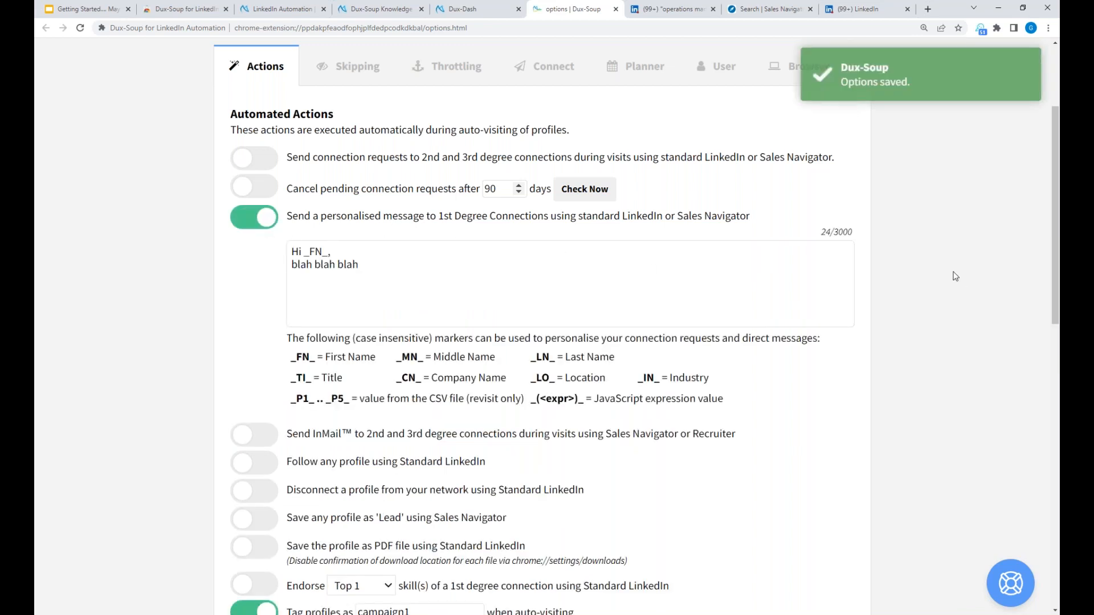
{"action": "scroll", "coordinate": [953, 276], "scroll_direction": "down", "scroll_amount": 1}
{"action": "double_click", "coordinate": [424, 559]}
{"action": "left_click", "coordinate": [425, 560]}
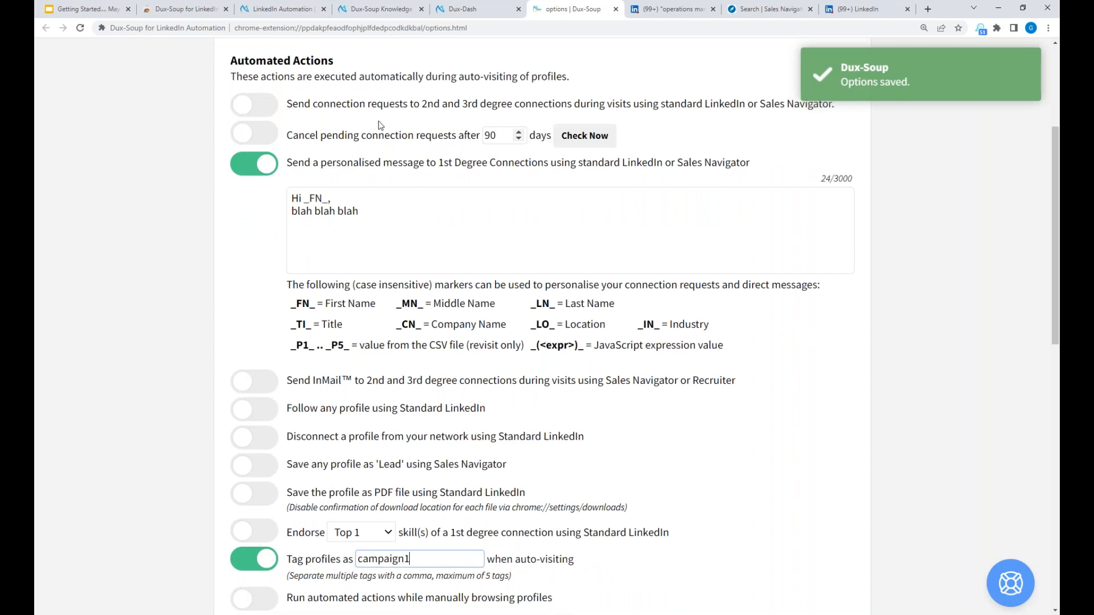
{"action": "left_click_drag", "start_coordinate": [369, 210], "coordinate": [295, 193]}
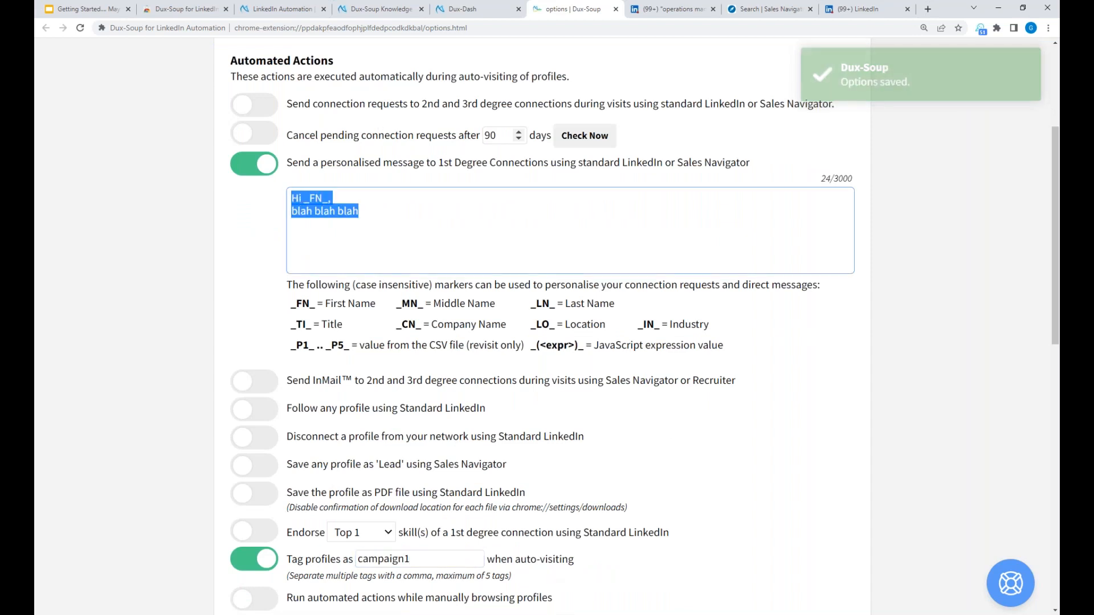
{"action": "left_click_drag", "start_coordinate": [423, 559], "coordinate": [349, 561]}
{"action": "left_click", "coordinate": [734, 501]}
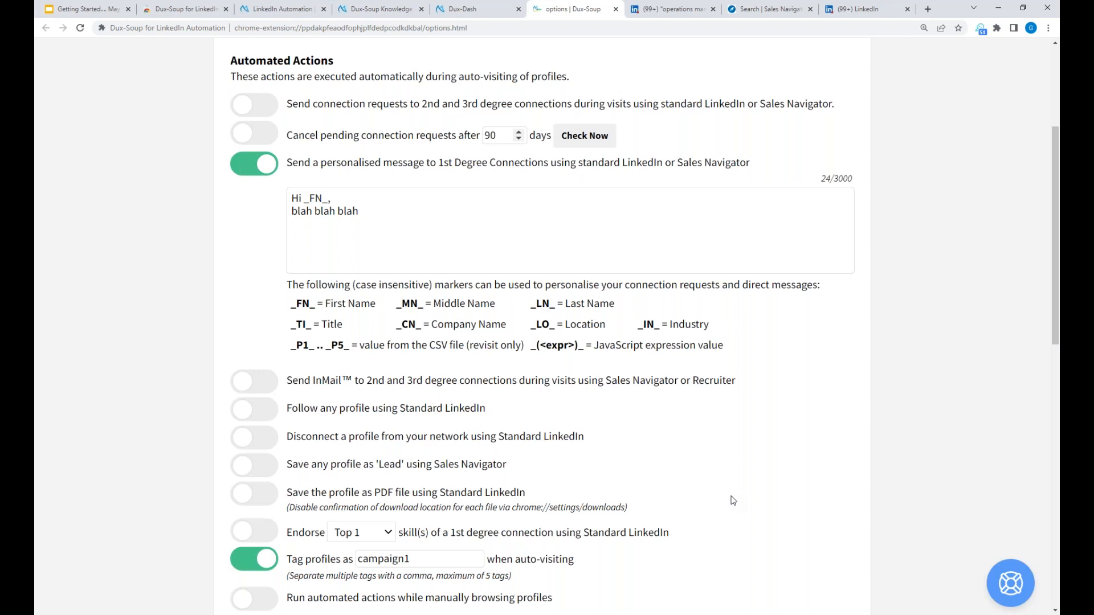
Set the Dux-Soup profile skipper to skip profiles tagged as campaign1
{"action": "scroll", "coordinate": [390, 486], "scroll_direction": "down", "scroll_amount": 1}
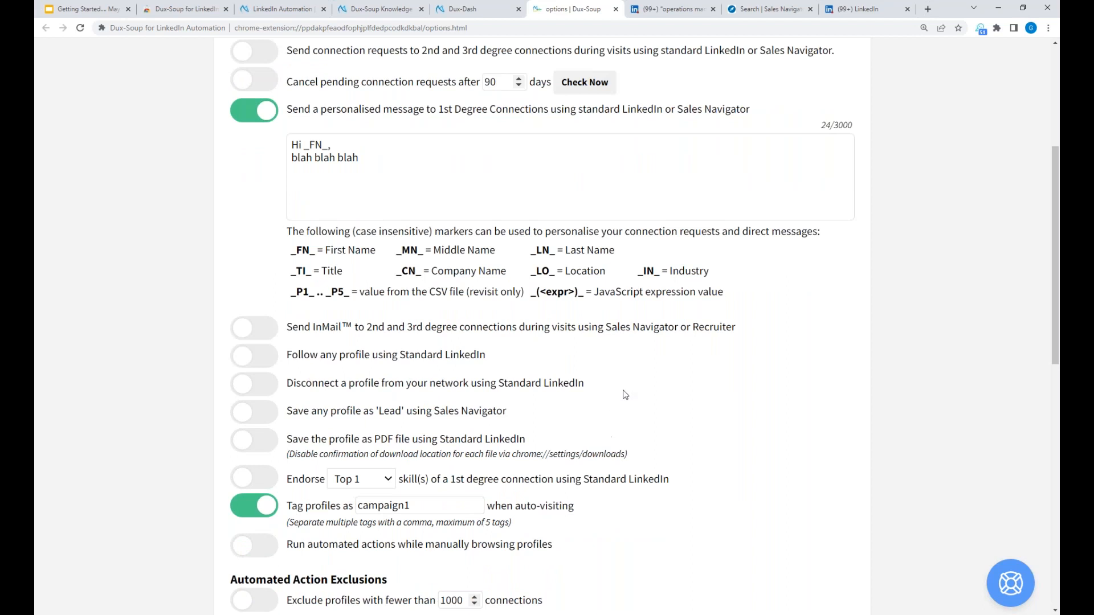
{"action": "scroll", "coordinate": [625, 394], "scroll_direction": "up", "scroll_amount": 2}
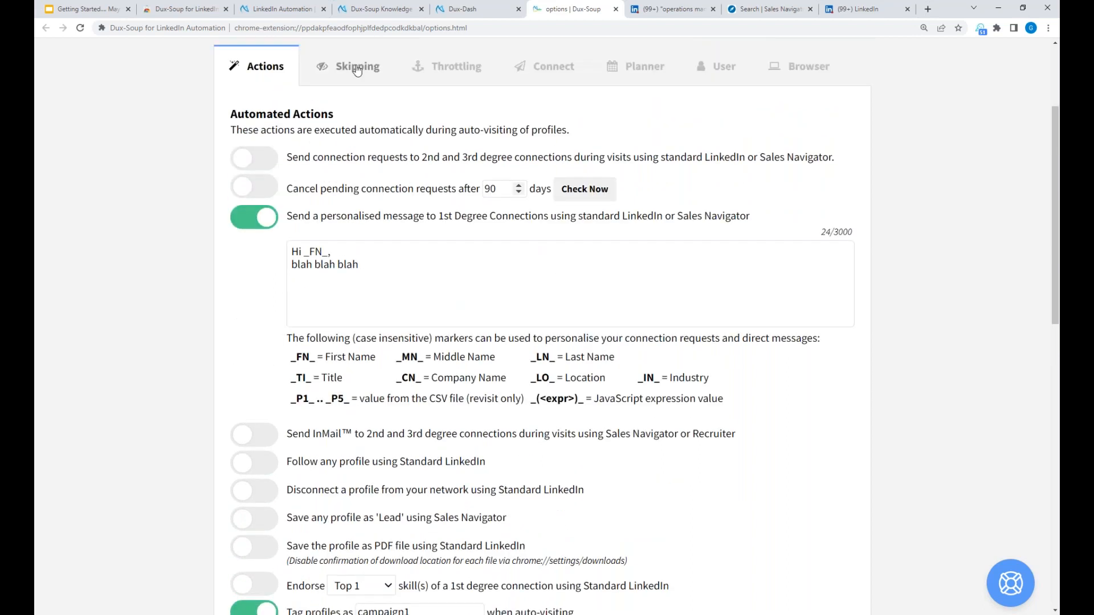
{"action": "left_click", "coordinate": [356, 68]}
{"action": "left_click", "coordinate": [245, 384]}
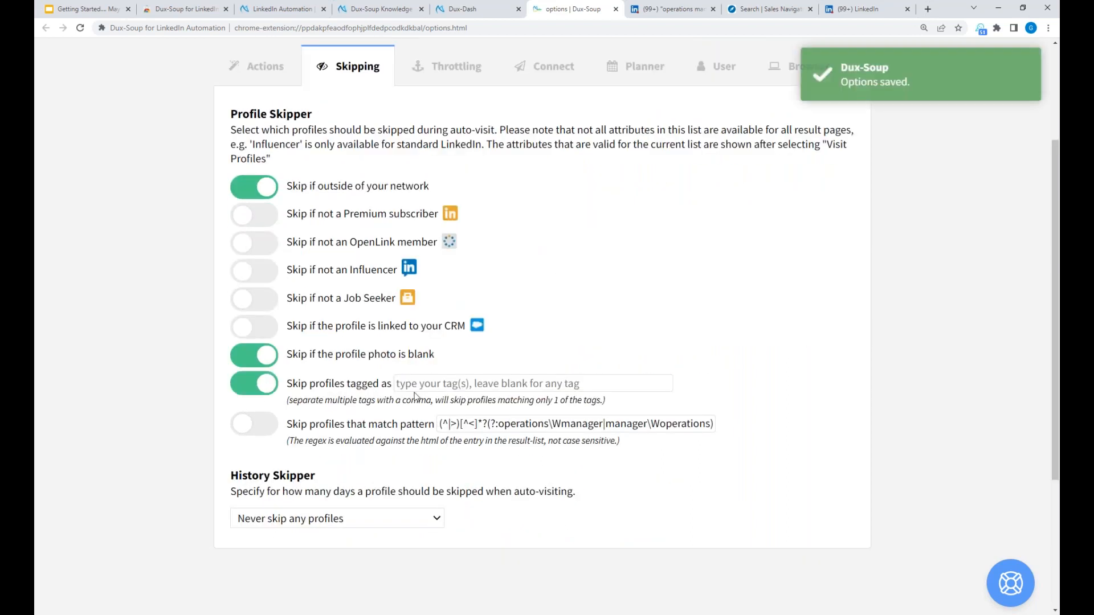
{"action": "left_click", "coordinate": [416, 383]}
{"action": "type", "text": "campaign1"}
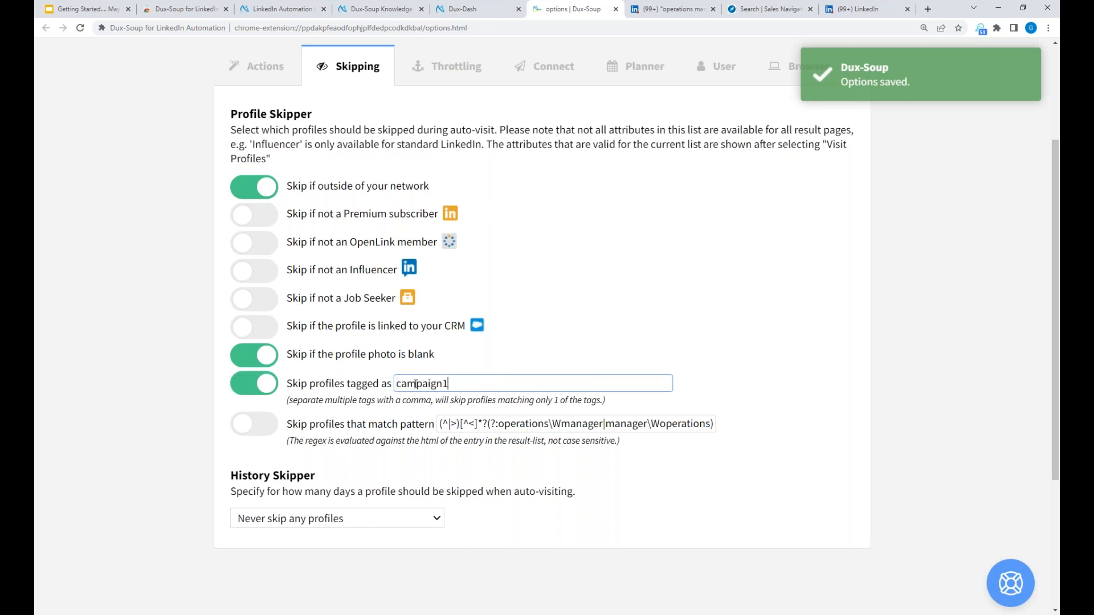
{"action": "left_click", "coordinate": [755, 393]}
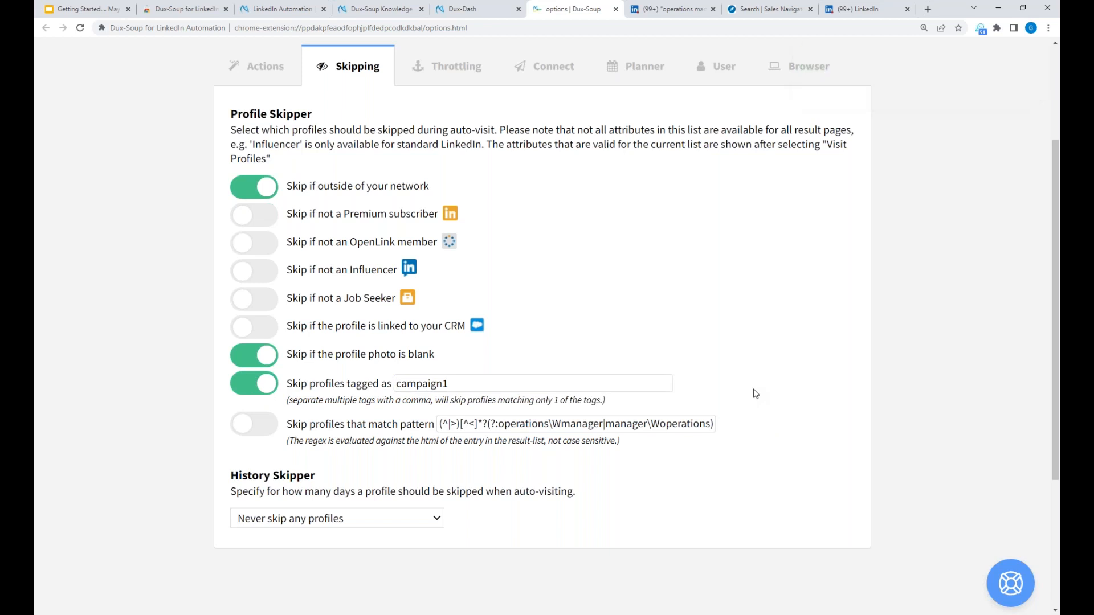
Open the Hill's Pet Nutrition operations manager's profile from the LinkedIn results in a new tab and look through it
{"action": "left_click", "coordinate": [684, 12]}
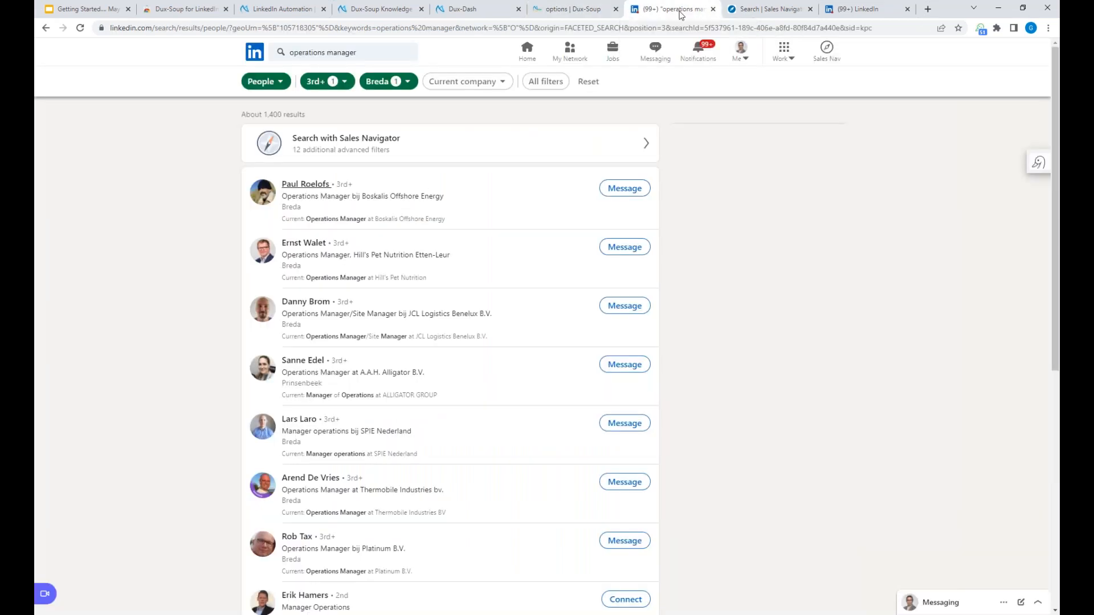
{"action": "right_click", "coordinate": [302, 249]}
{"action": "left_click", "coordinate": [330, 257]}
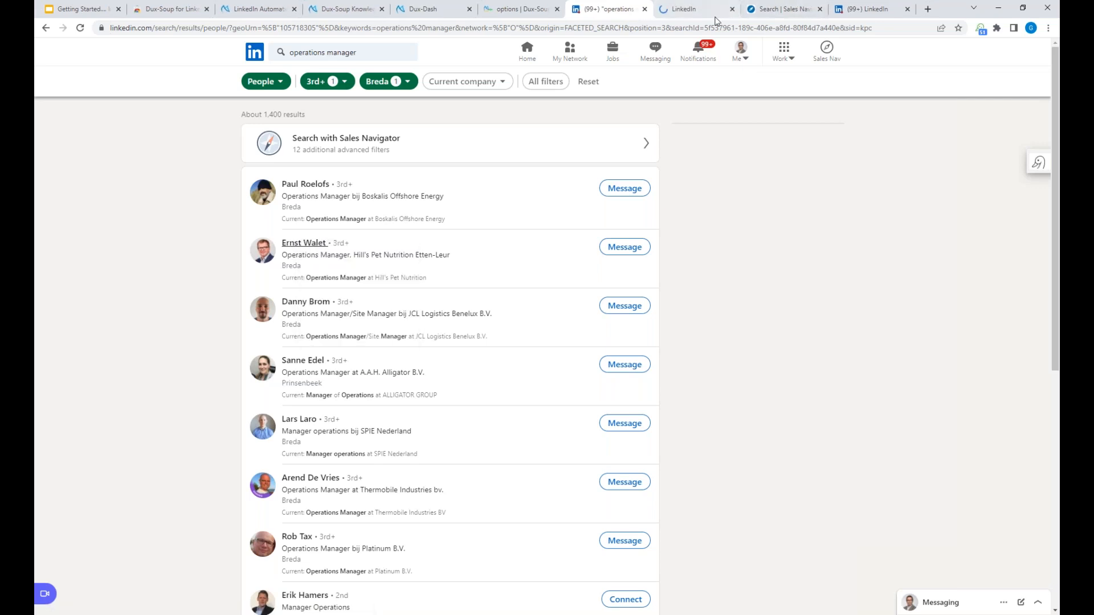
{"action": "left_click", "coordinate": [690, 11]}
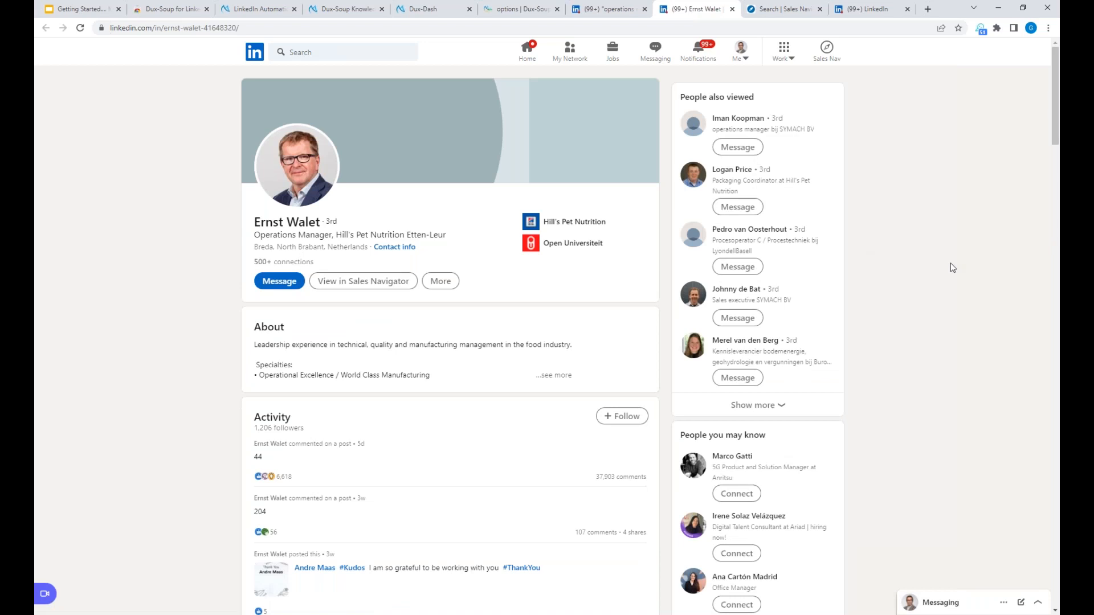
{"action": "scroll", "coordinate": [950, 267], "scroll_direction": "down", "scroll_amount": 3}
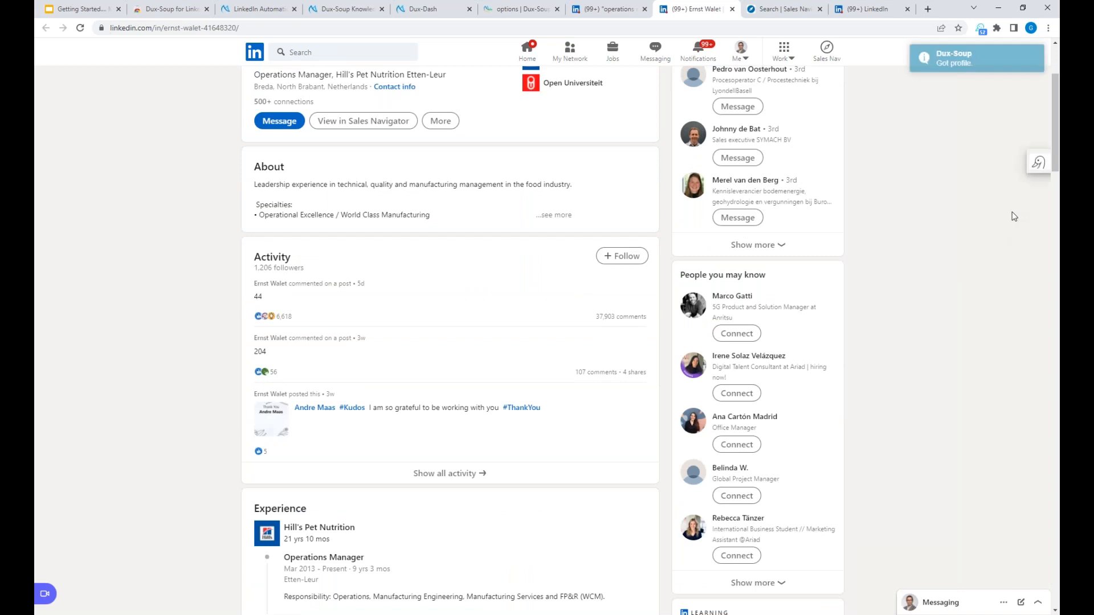
Add the tag "campaign" to the open profile in Dux-Soup Tricks
{"action": "left_click", "coordinate": [1039, 165]}
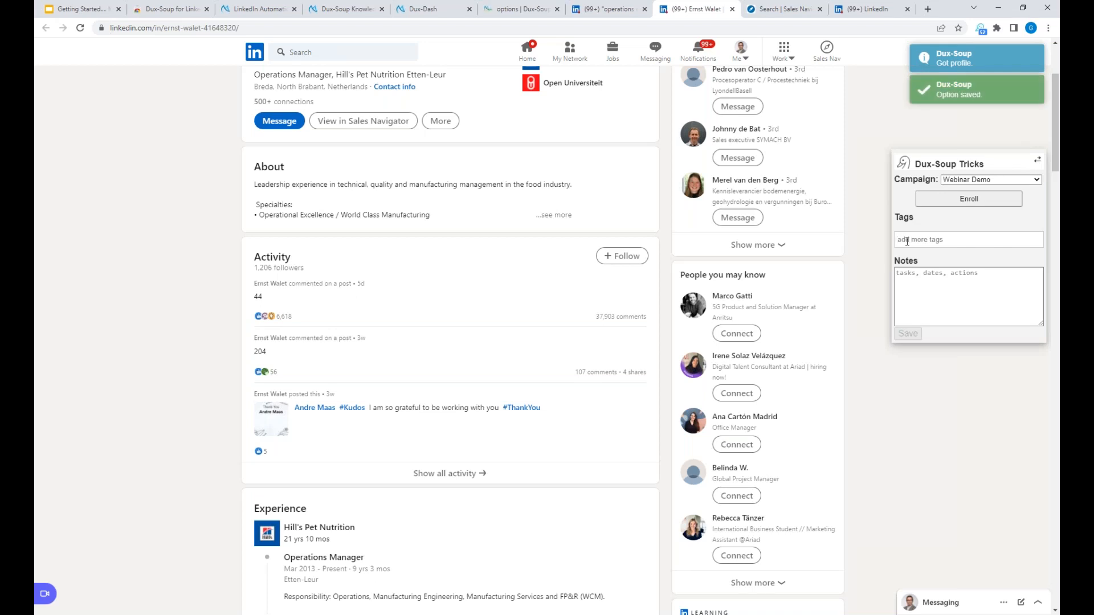
{"action": "type", "text": "ca"}
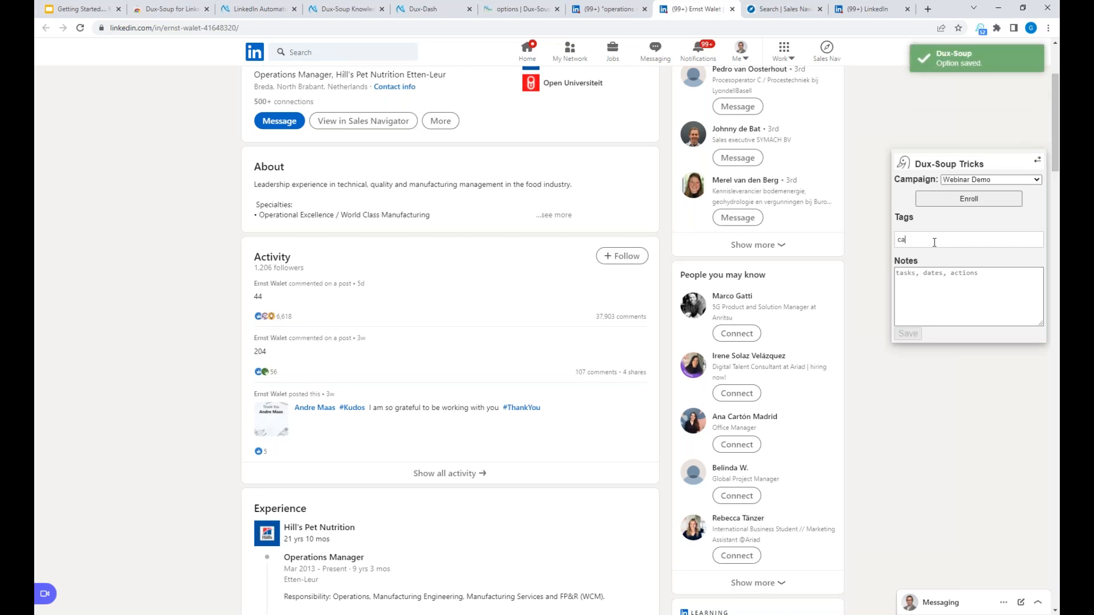
{"action": "type", "text": "mpaign"}
{"action": "key", "text": "Return"}
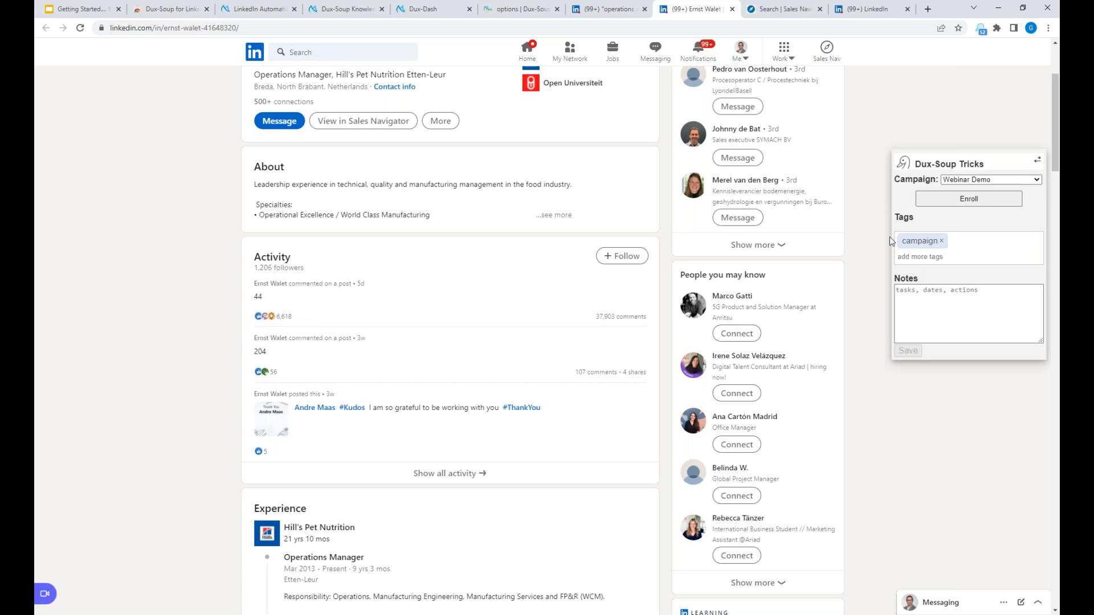
Search for previously tagged profiles in the Dux-Soup Tag-Search tool by including the tag "campaign", and look at the listed profiles
{"action": "left_click", "coordinate": [980, 28]}
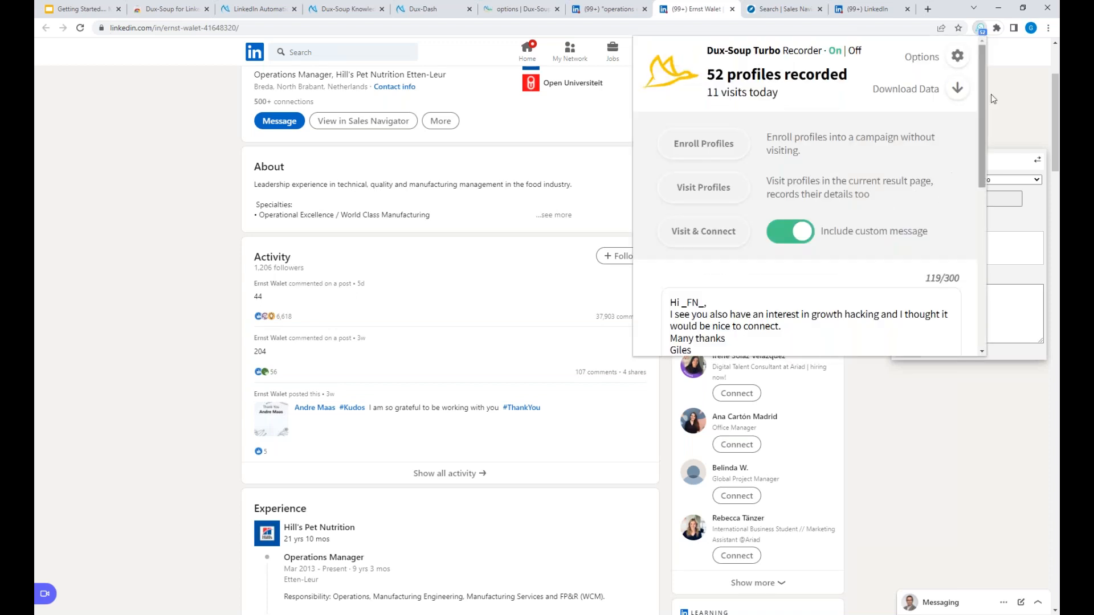
{"action": "scroll", "coordinate": [963, 149], "scroll_direction": "down", "scroll_amount": 6}
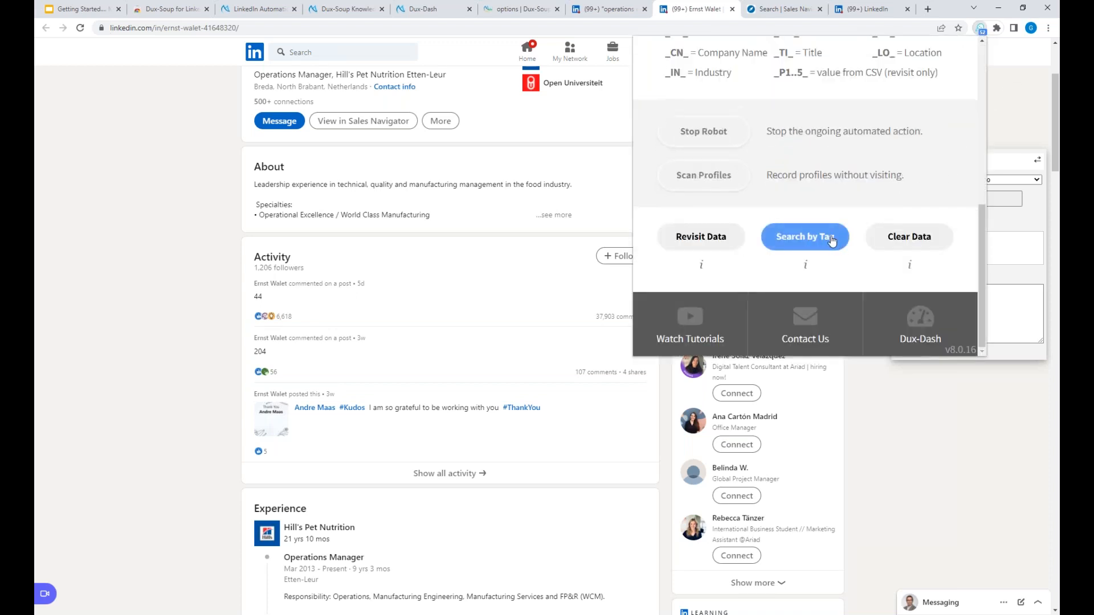
{"action": "left_click", "coordinate": [814, 245]}
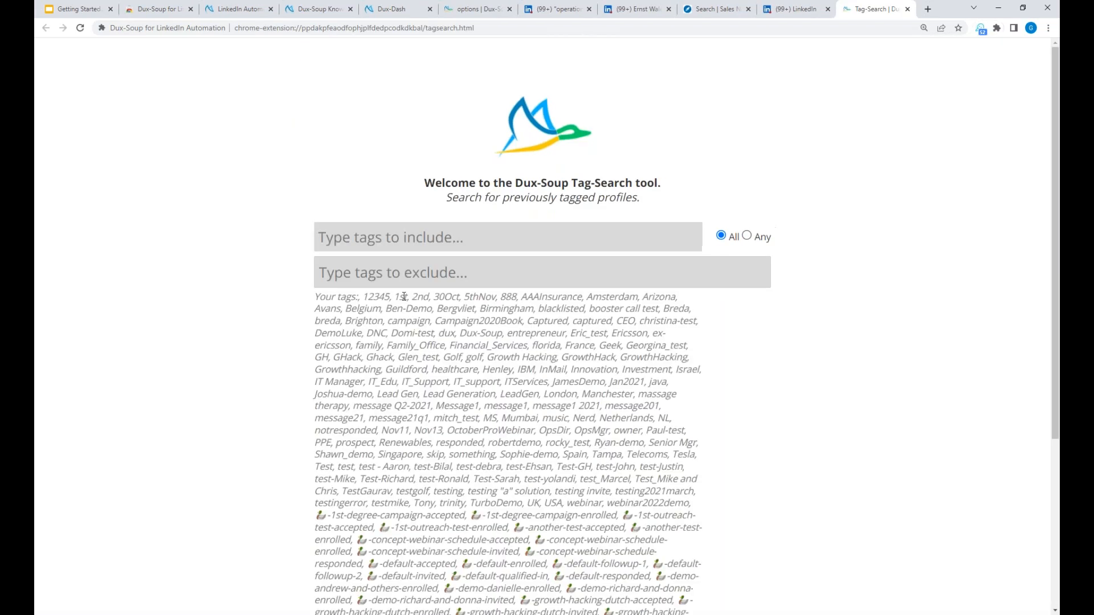
{"action": "left_click", "coordinate": [426, 236]}
{"action": "type", "text": "campi"}
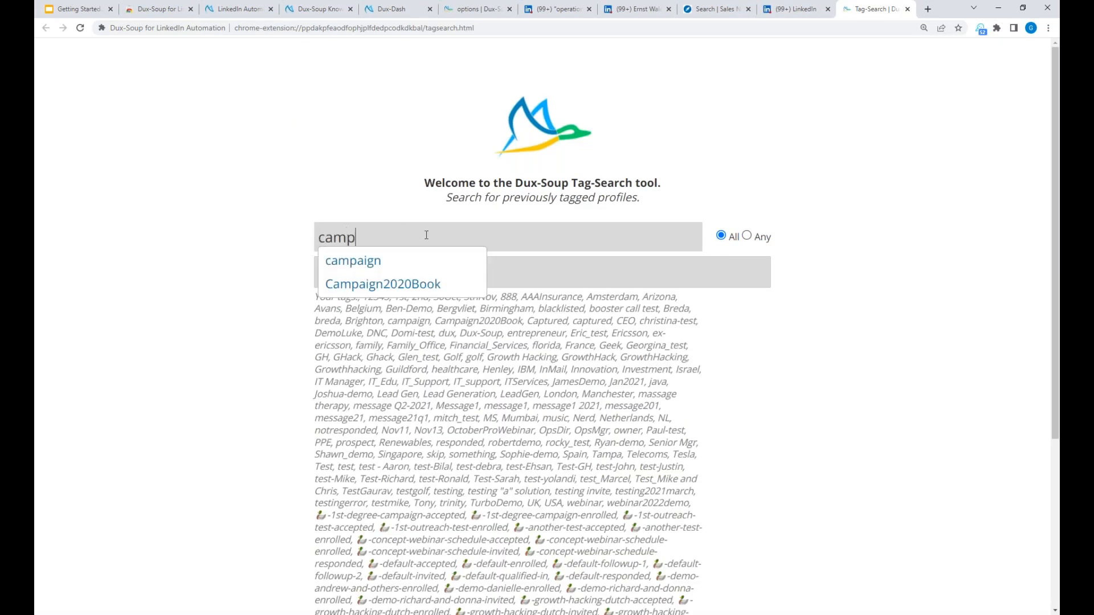
{"action": "key", "text": "BackSpace"}
{"action": "left_click", "coordinate": [357, 266]}
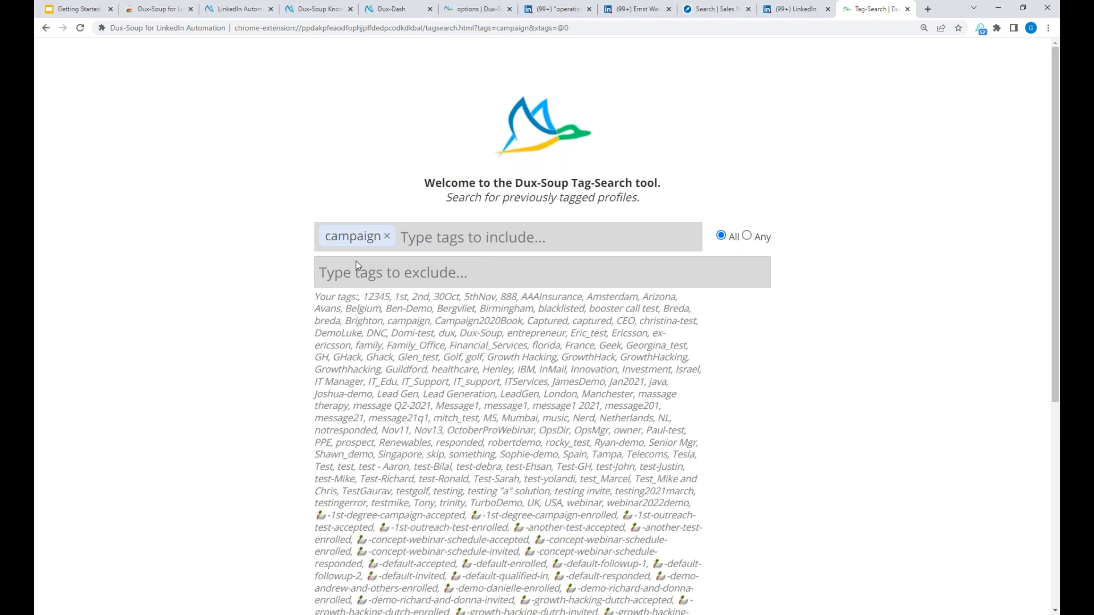
{"action": "scroll", "coordinate": [866, 343], "scroll_direction": "down", "scroll_amount": 6}
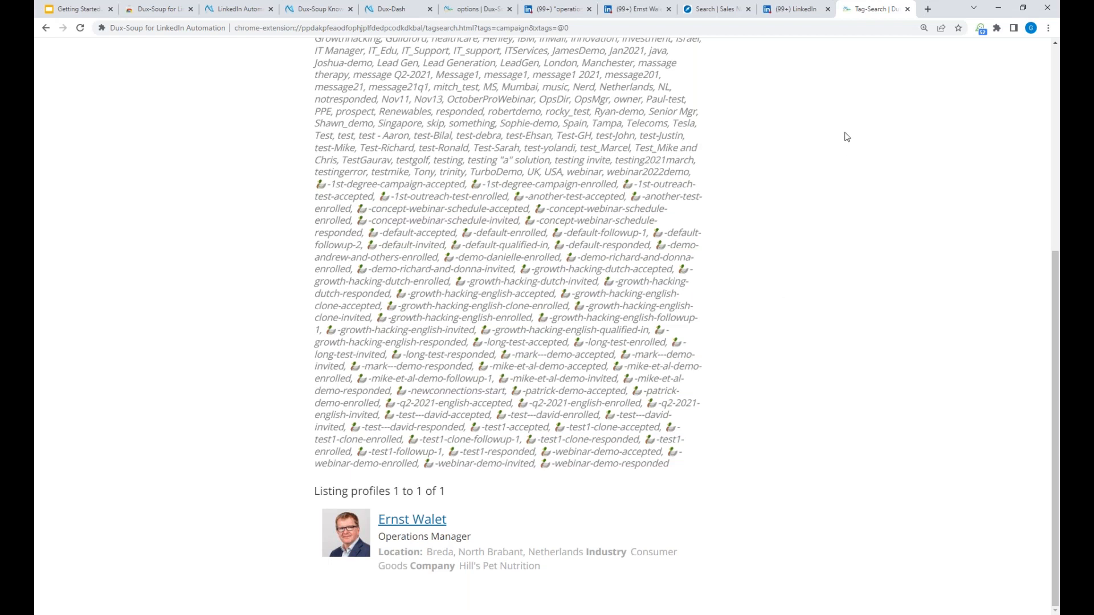
Remove the "campaign" tag from the Hill's Pet Nutrition operations manager's profile, close that profile, and return to the LinkedIn search results
{"action": "left_click", "coordinate": [642, 15]}
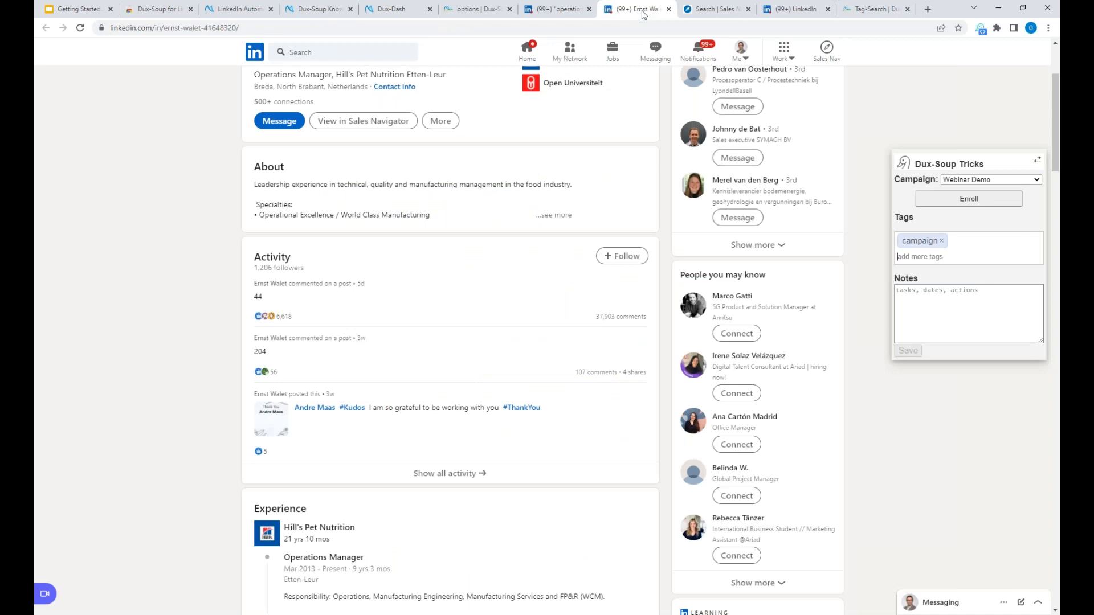
{"action": "left_click", "coordinate": [941, 241]}
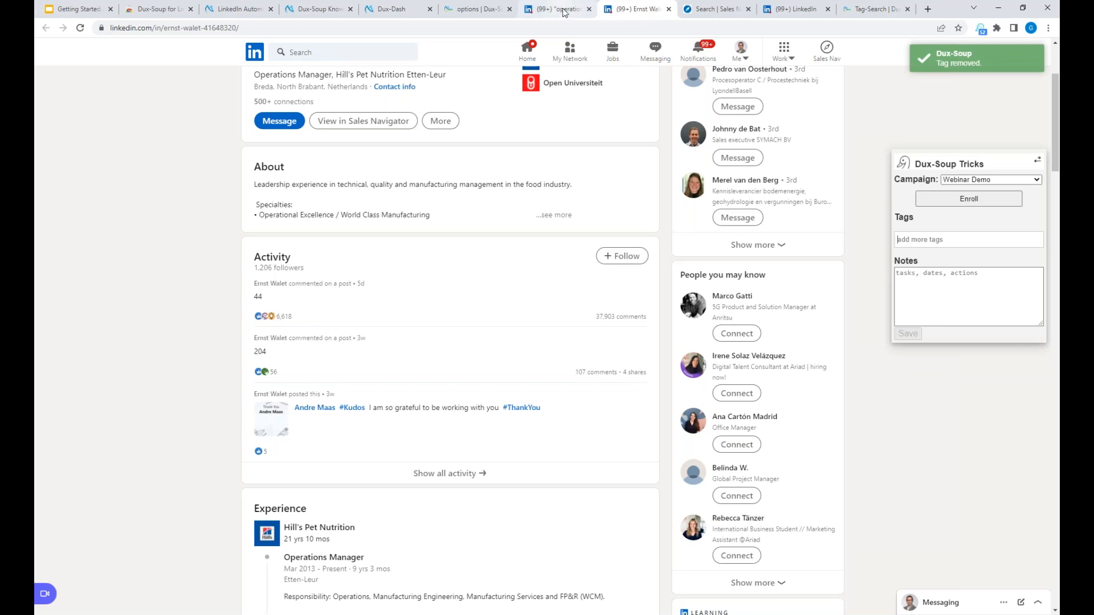
{"action": "left_click", "coordinate": [669, 10]}
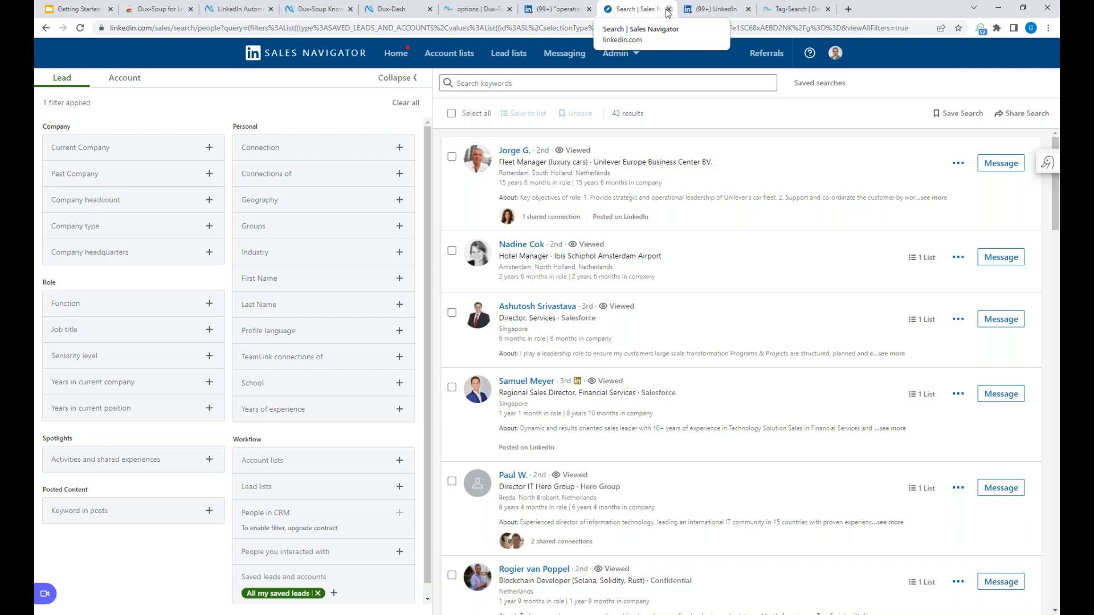
{"action": "left_click", "coordinate": [561, 11]}
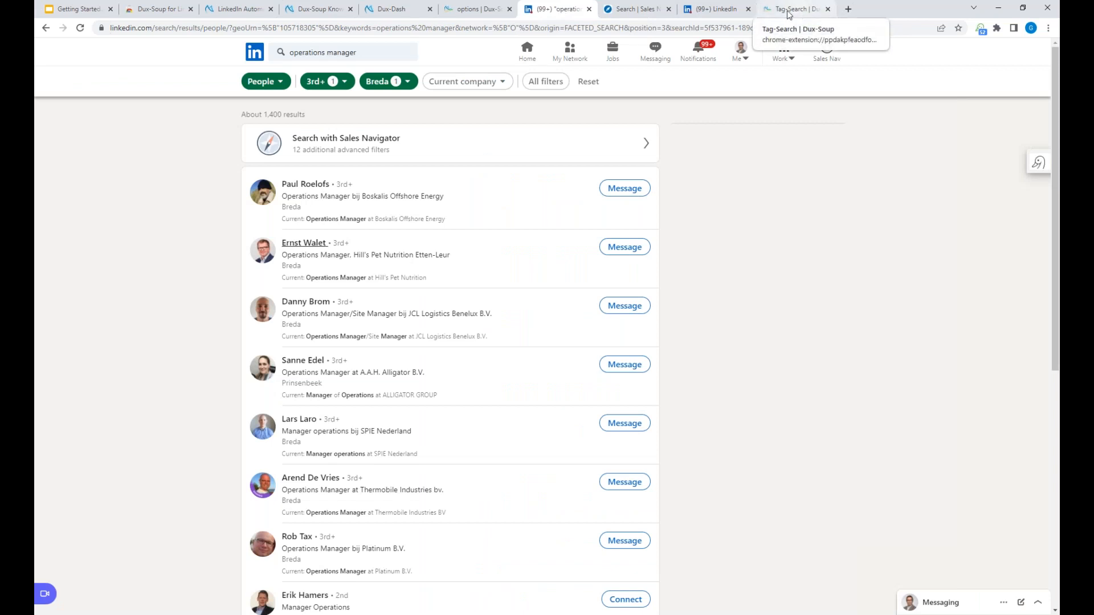
In the Dux-Soup options, turn off tagging profiles as campaign1 when auto-visiting, and review the minimum-connections exclusion
{"action": "left_click", "coordinate": [472, 10]}
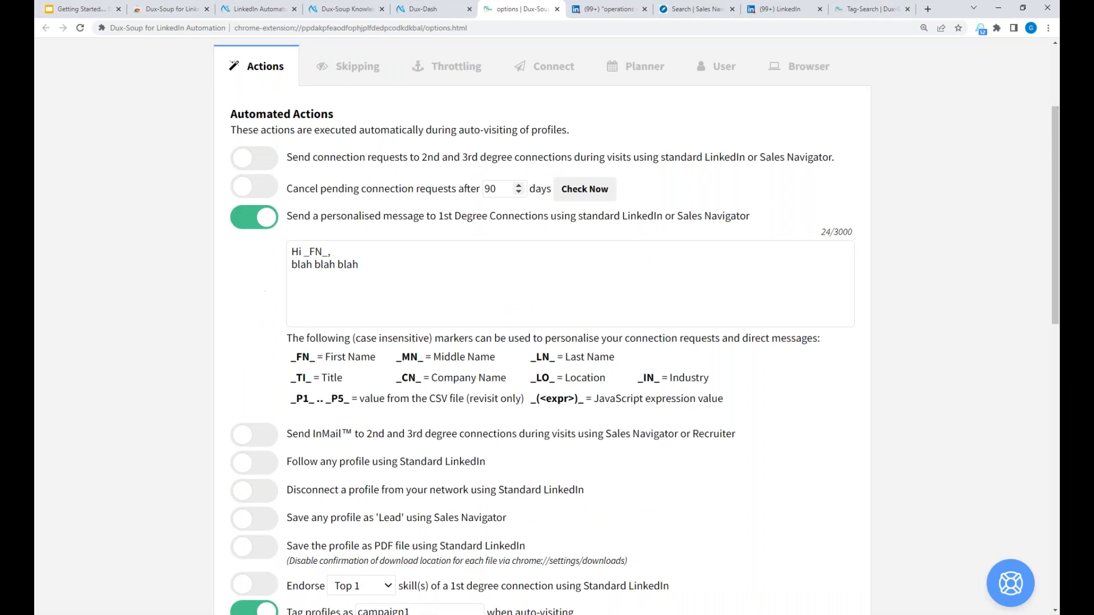
{"action": "left_click", "coordinate": [1047, 28]}
{"action": "left_click", "coordinate": [977, 130]}
{"action": "left_click", "coordinate": [938, 279]}
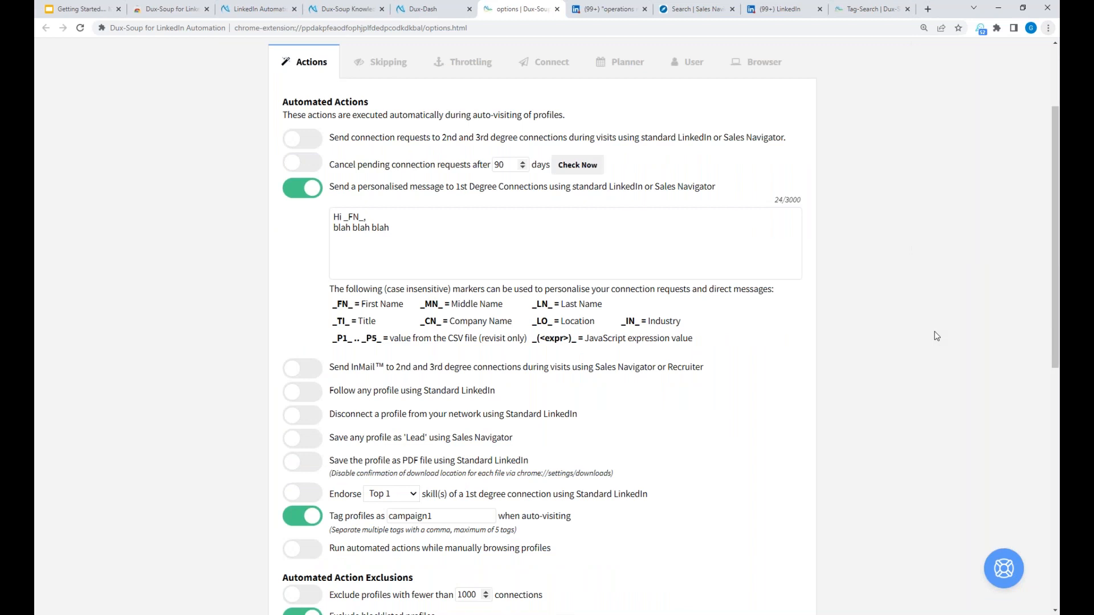
{"action": "scroll", "coordinate": [937, 334], "scroll_direction": "down", "scroll_amount": 2}
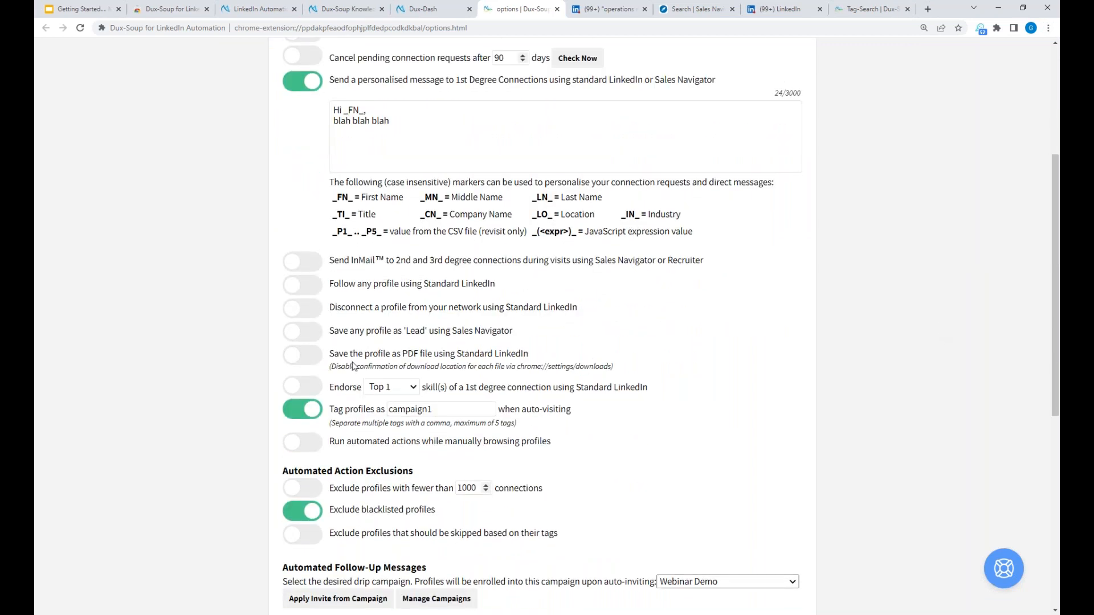
{"action": "left_click", "coordinate": [293, 418]}
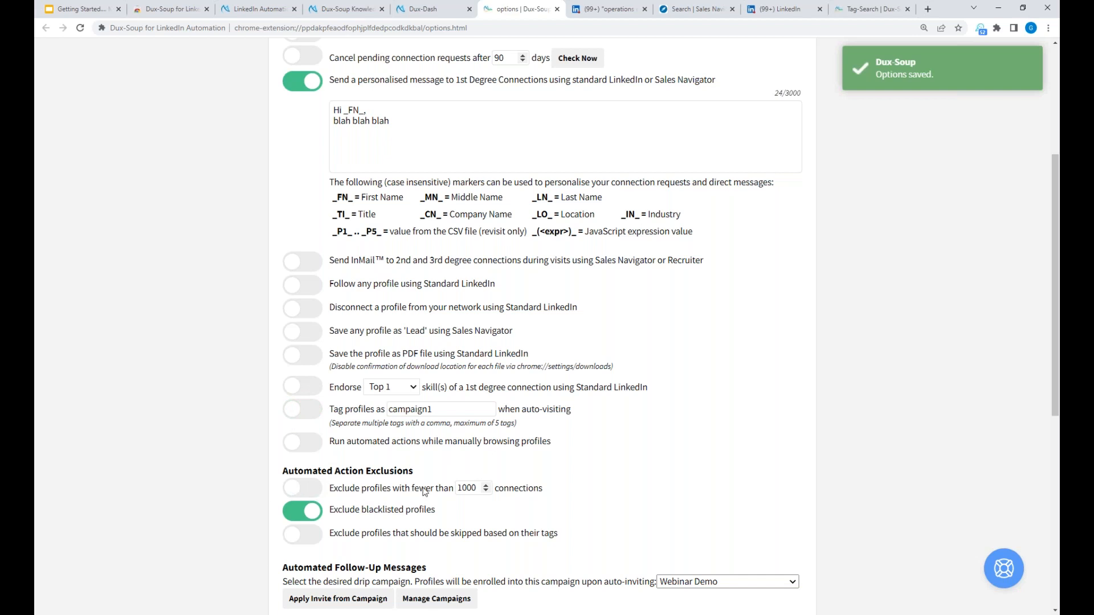
{"action": "double_click", "coordinate": [466, 488]}
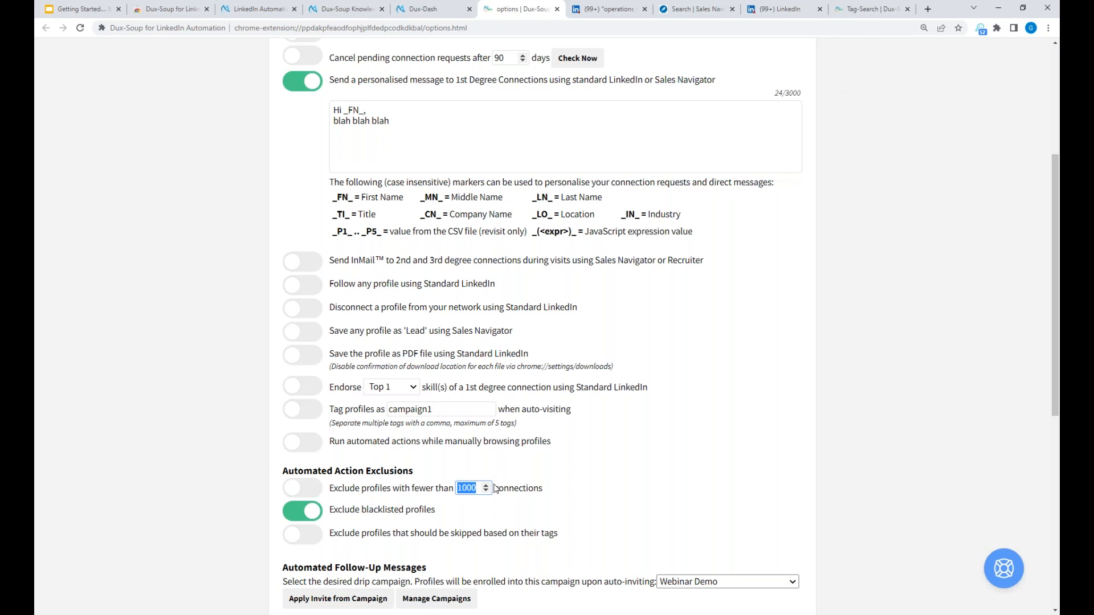
{"action": "left_click", "coordinate": [596, 490]}
Turn off skipping of profiles tagged as campaign1 in the Profile Skipper
{"action": "scroll", "coordinate": [647, 471], "scroll_direction": "up", "scroll_amount": 1}
{"action": "scroll", "coordinate": [647, 470], "scroll_direction": "up", "scroll_amount": 3}
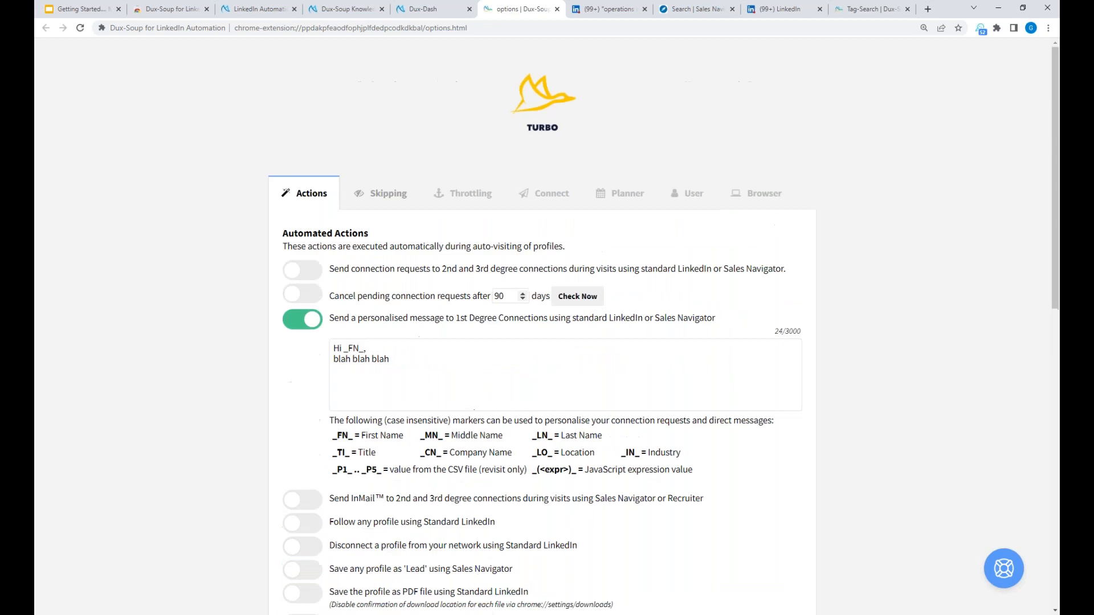
{"action": "left_click", "coordinate": [389, 201]}
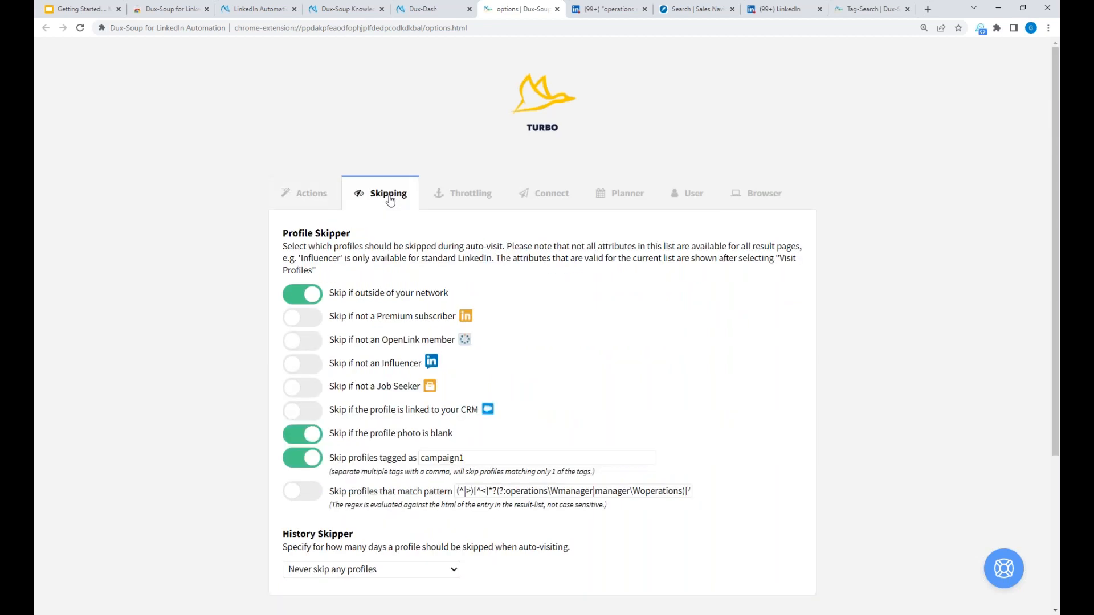
{"action": "left_click", "coordinate": [309, 466]}
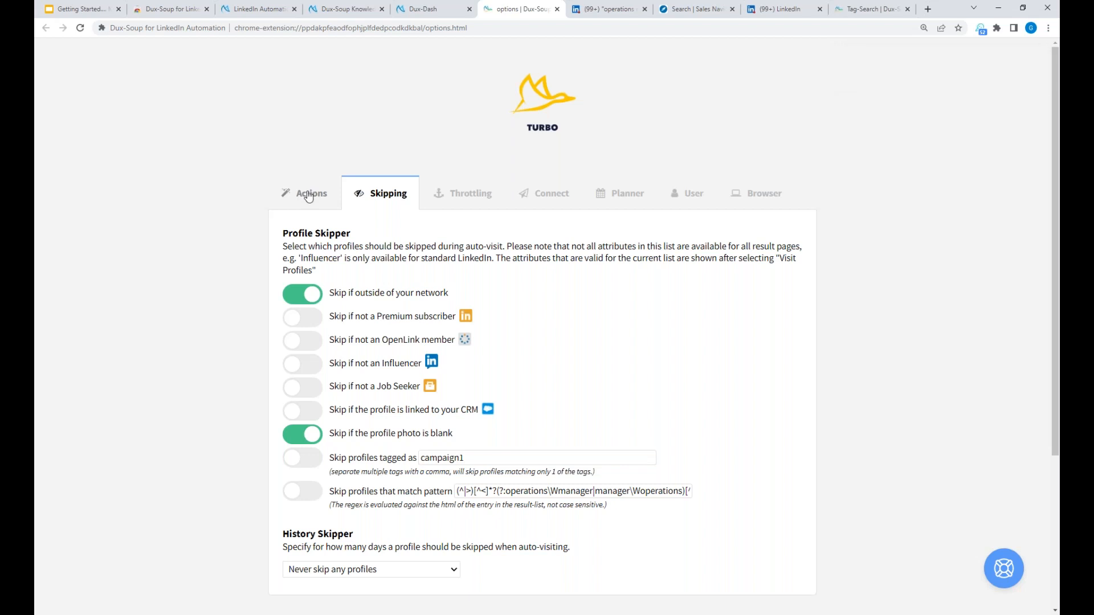
Enable and disable skipping of non-OpenLink members again, and review the History Skipper's time periods without choosing one
{"action": "left_click", "coordinate": [303, 342]}
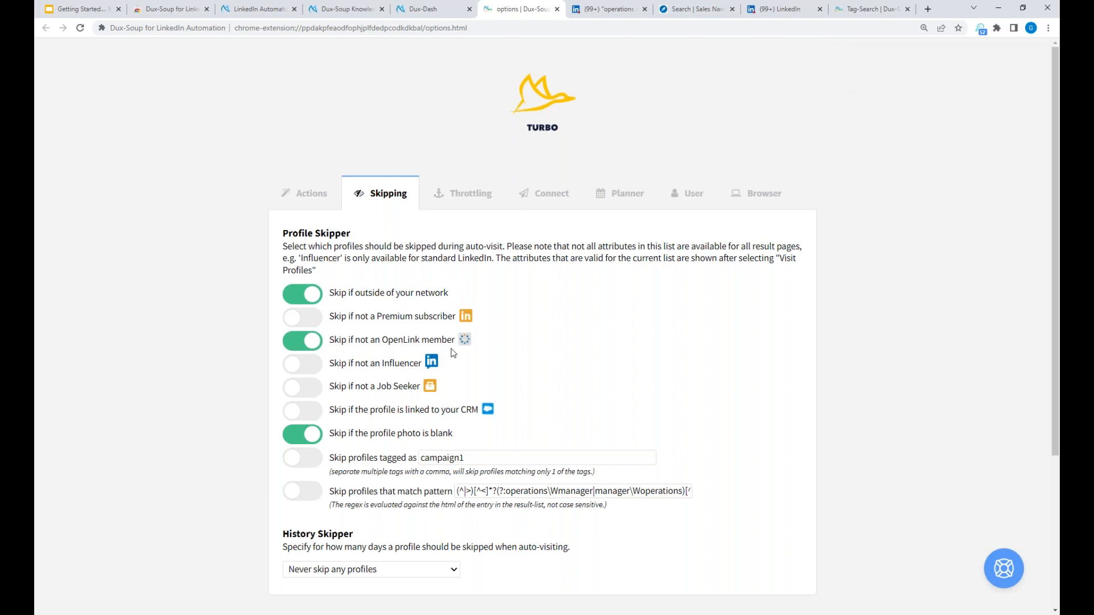
{"action": "left_click", "coordinate": [305, 345]}
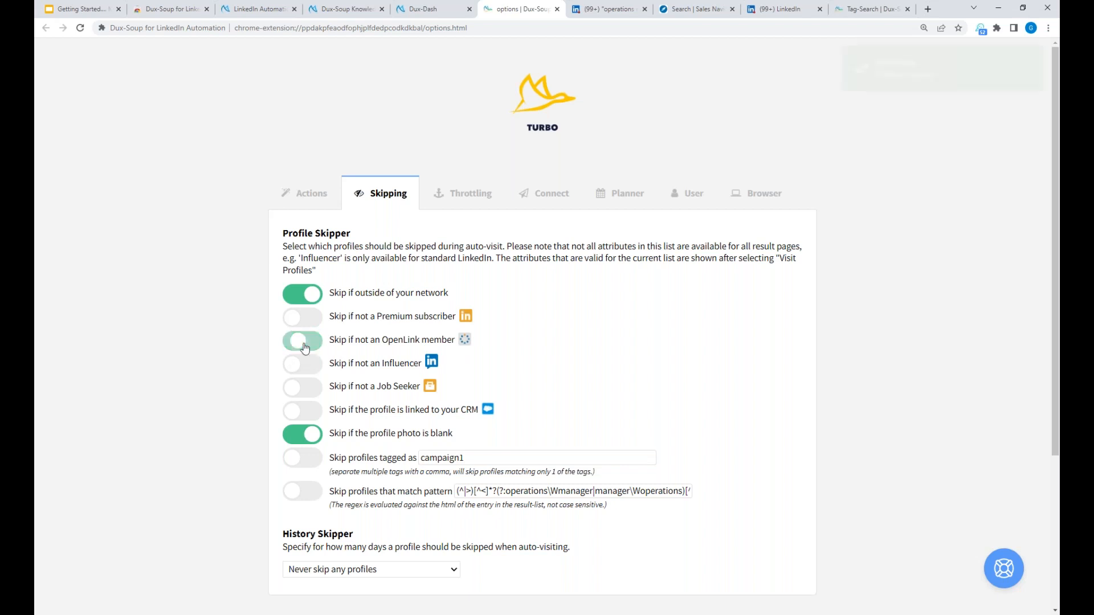
{"action": "left_click", "coordinate": [453, 572]}
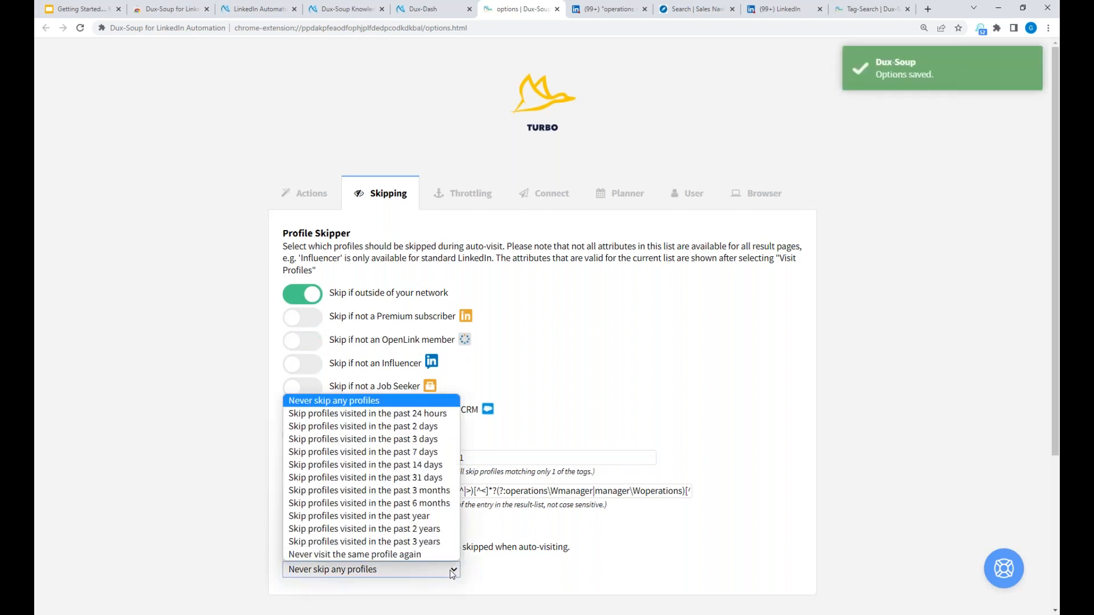
{"action": "left_click", "coordinate": [500, 575]}
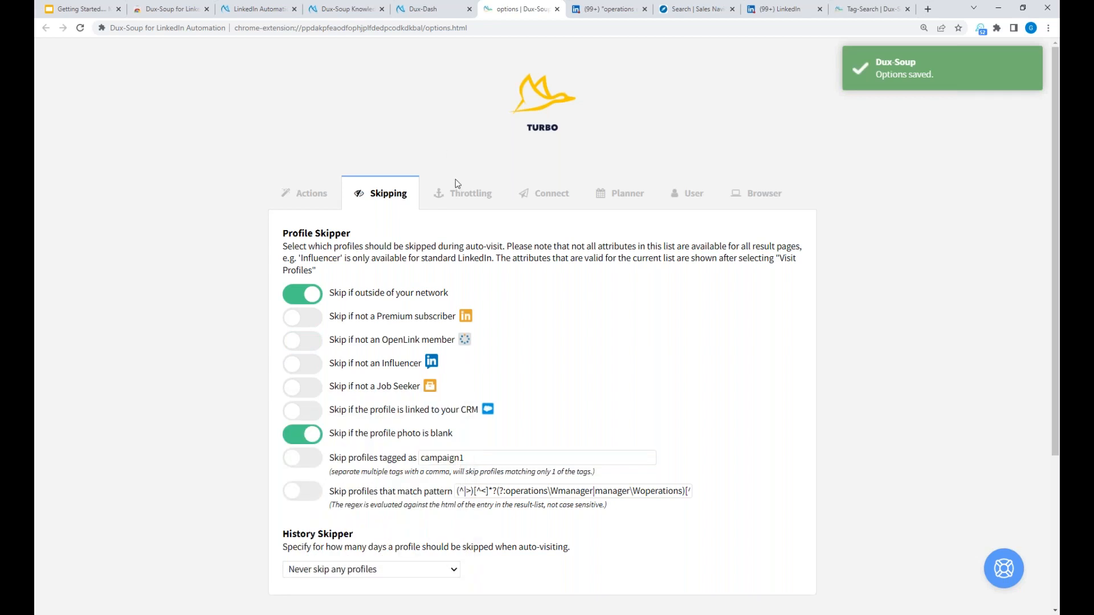
Review the robot's visiting speed choices in the throttling settings, and temporarily unlock the daily limits to examine them
{"action": "left_click", "coordinate": [476, 194]}
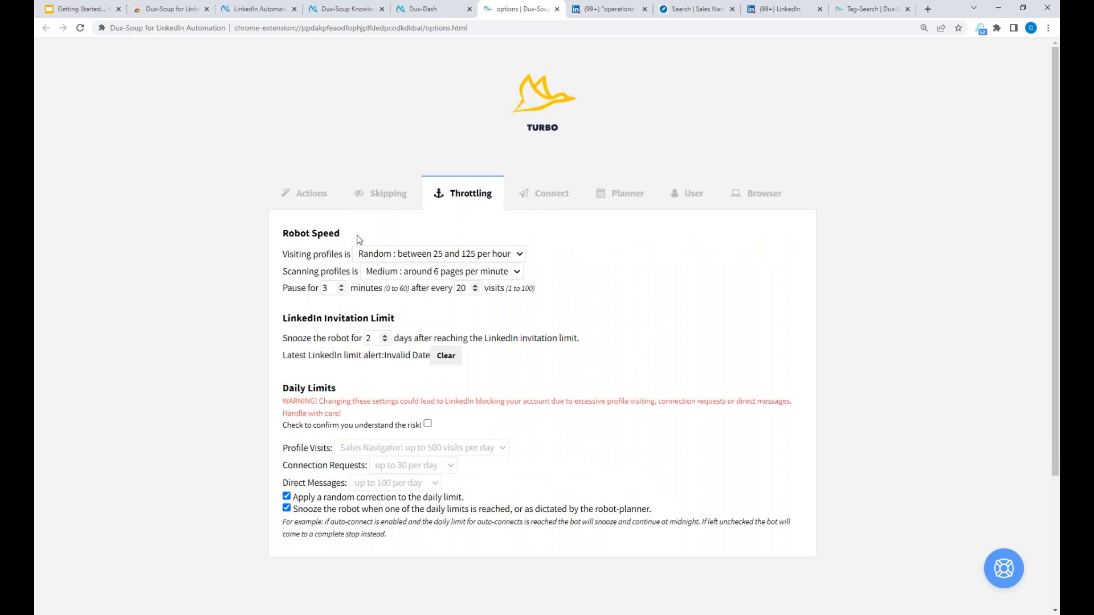
{"action": "left_click", "coordinate": [468, 257]}
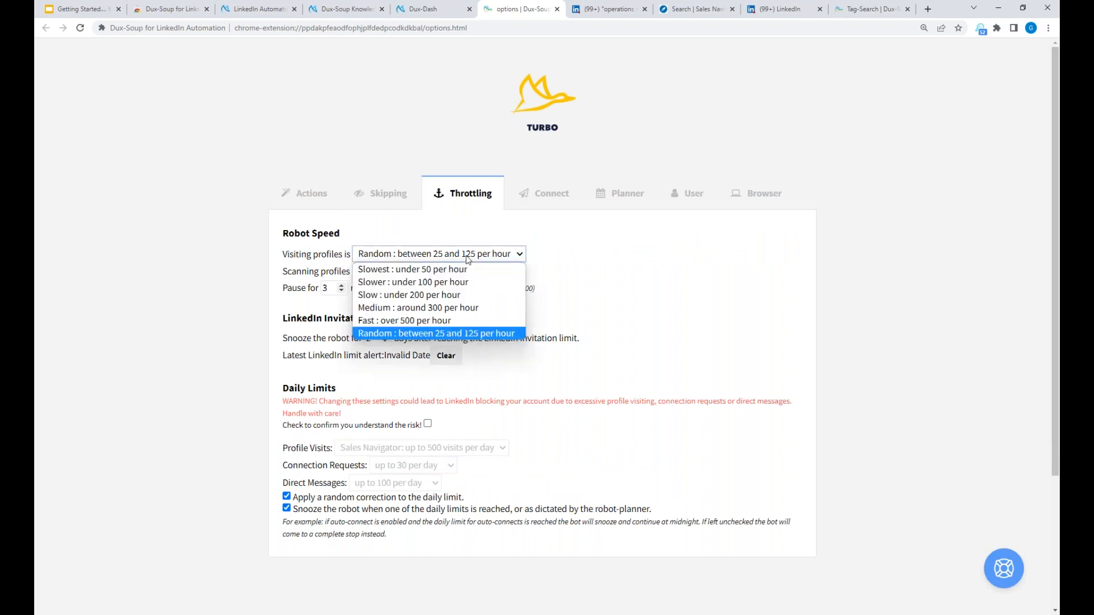
{"action": "left_click", "coordinate": [546, 257]}
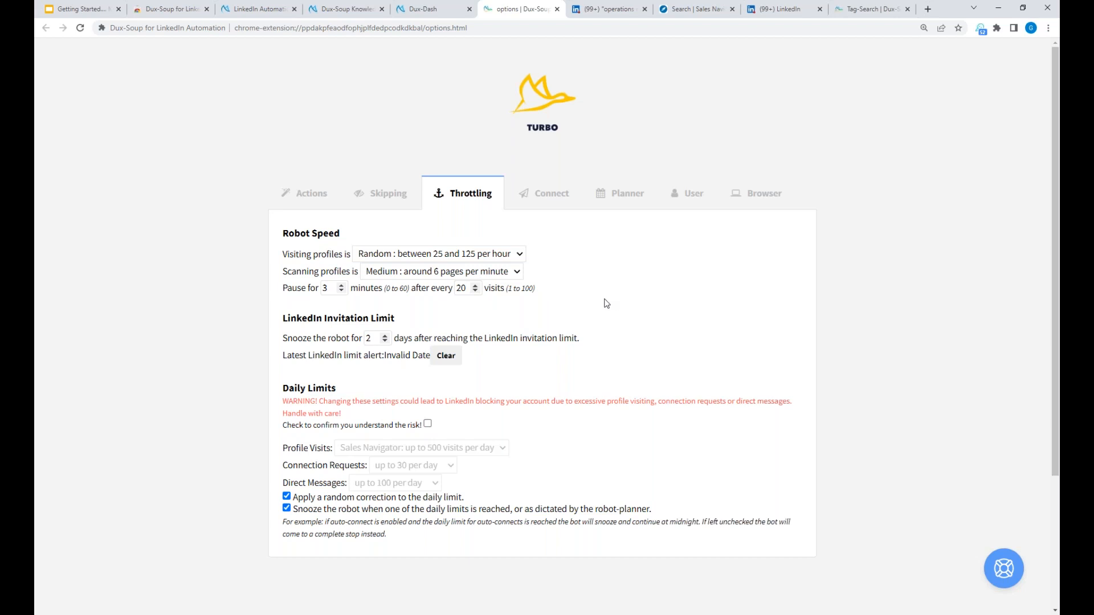
{"action": "left_click", "coordinate": [428, 425]}
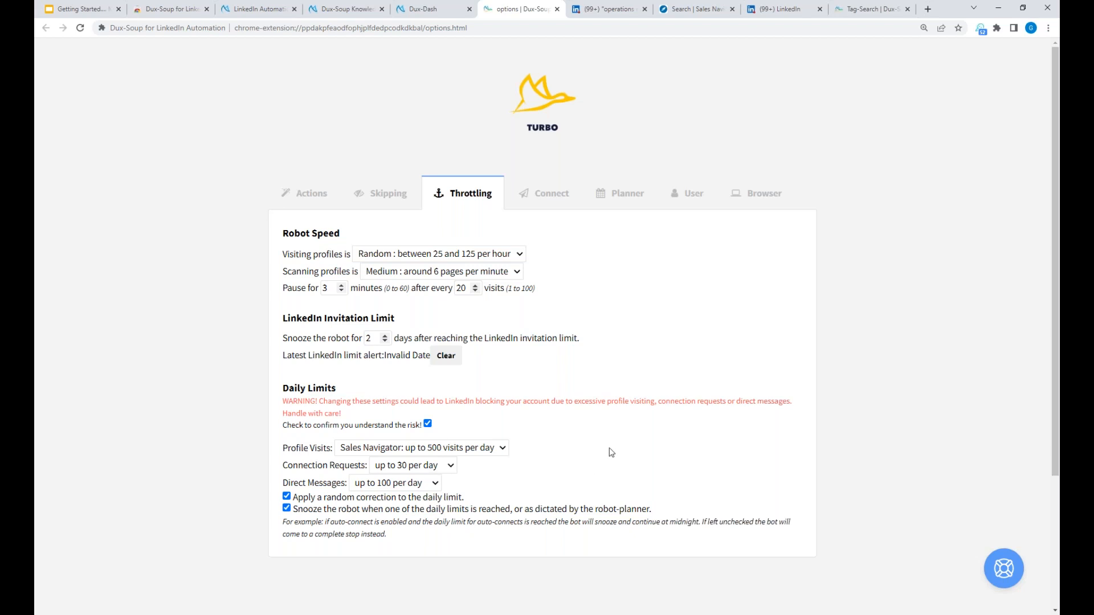
{"action": "left_click", "coordinate": [428, 424]}
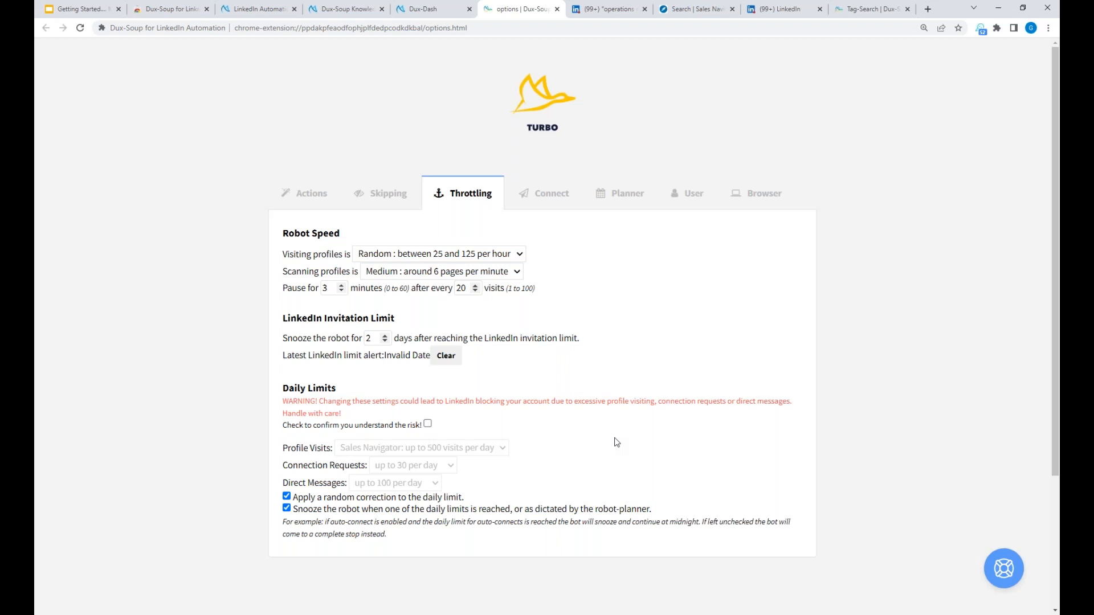
Open the blog on the Dux-Soup website and look through its lead generation and product tip articles
{"action": "left_click", "coordinate": [259, 13]}
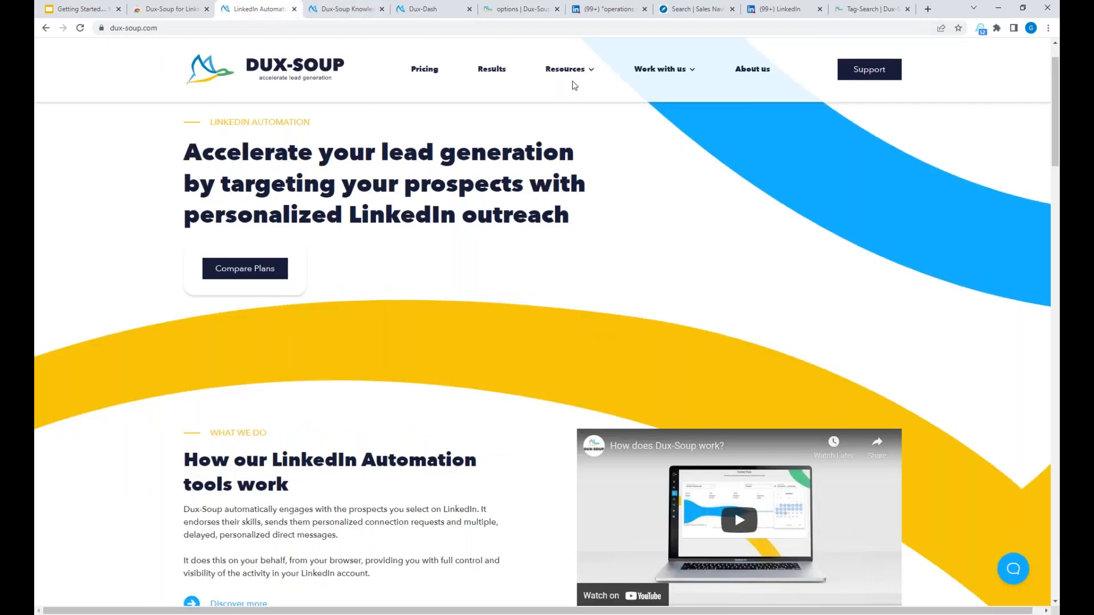
{"action": "mouse_move", "coordinate": [587, 73]}
{"action": "left_click", "coordinate": [559, 92]}
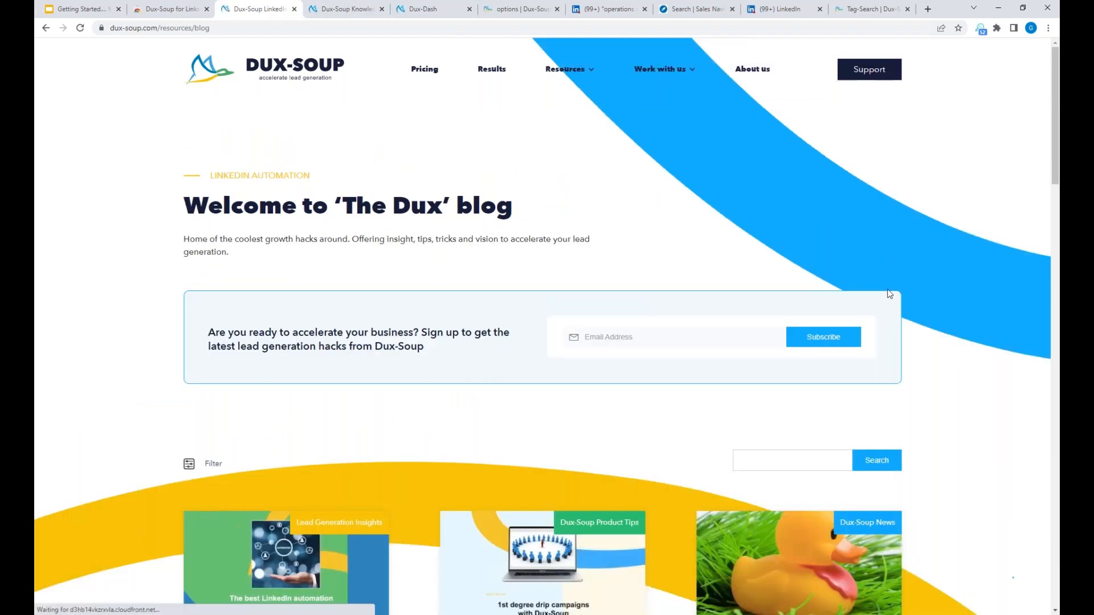
{"action": "scroll", "coordinate": [928, 279], "scroll_direction": "down", "scroll_amount": 5}
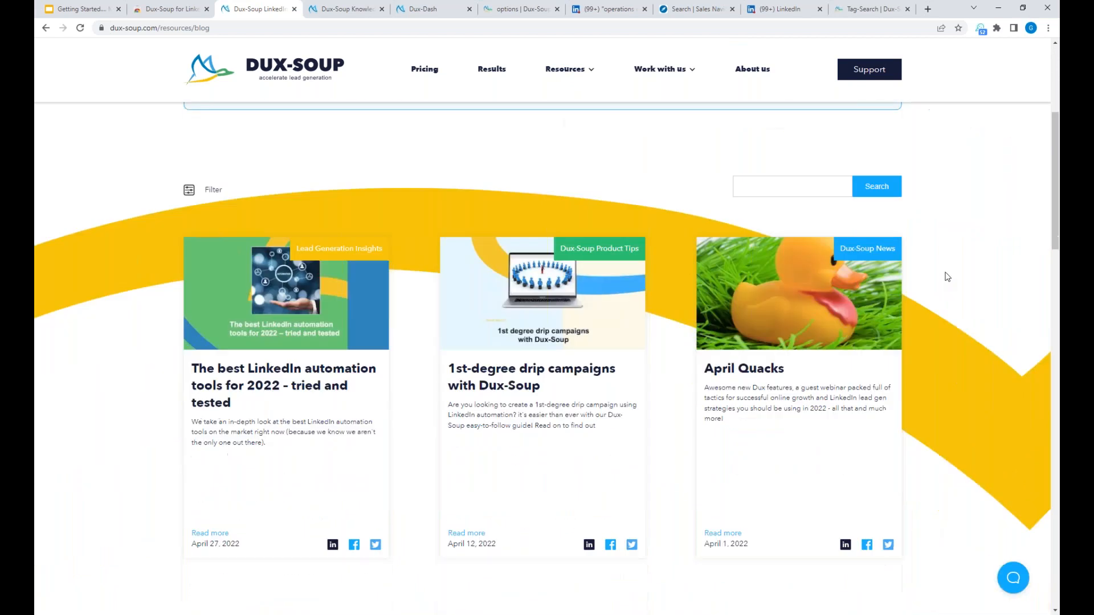
{"action": "scroll", "coordinate": [947, 277], "scroll_direction": "down", "scroll_amount": 2}
{"action": "scroll", "coordinate": [947, 275], "scroll_direction": "down", "scroll_amount": 4}
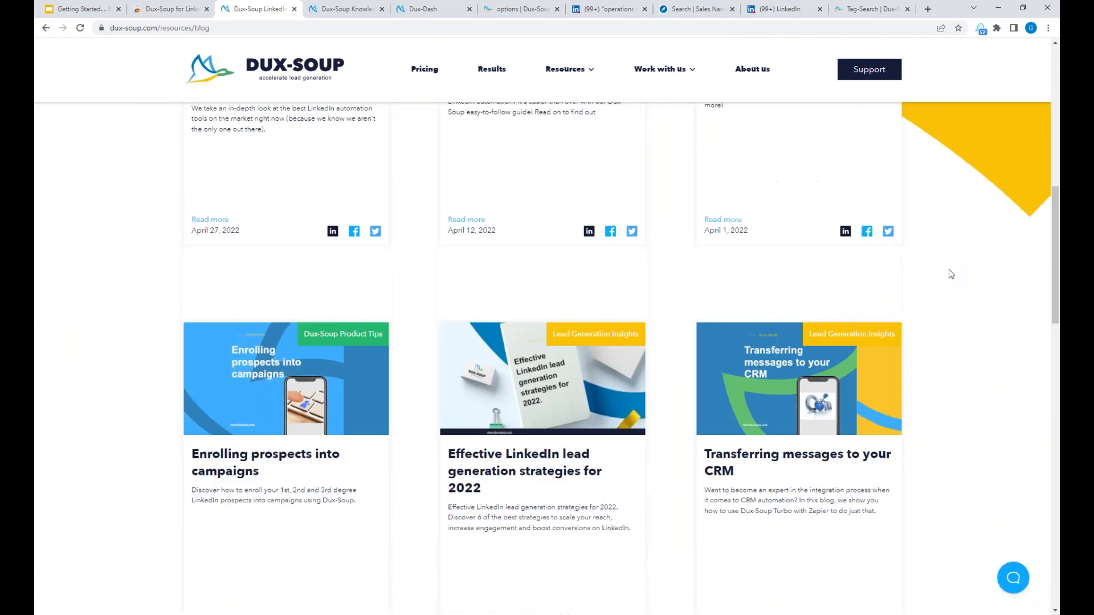
{"action": "scroll", "coordinate": [951, 274], "scroll_direction": "down", "scroll_amount": 5}
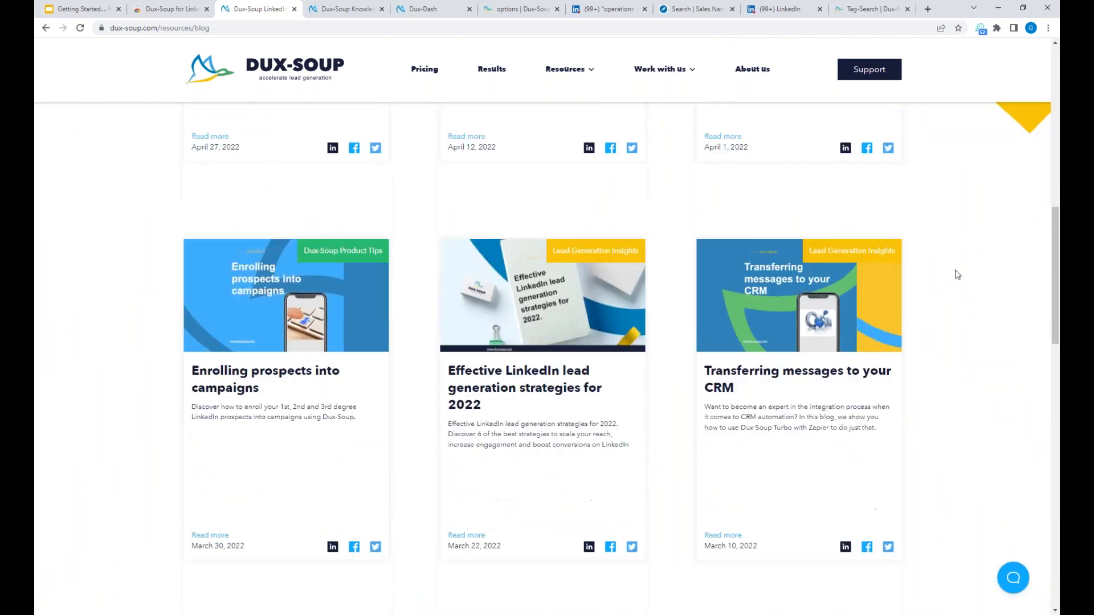
{"action": "scroll", "coordinate": [957, 272], "scroll_direction": "up", "scroll_amount": 10}
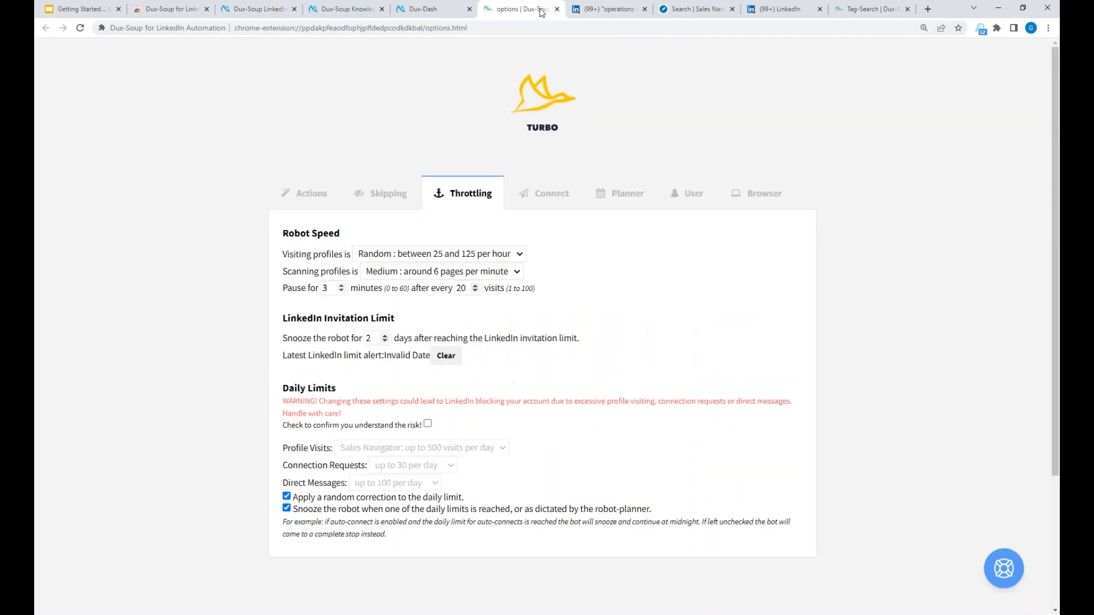
Add Tuesday 18:00 to 19:00 as a working hour in the Dux-Soup robot planner and save the schedule
{"action": "left_click", "coordinate": [544, 12]}
{"action": "left_click", "coordinate": [633, 198]}
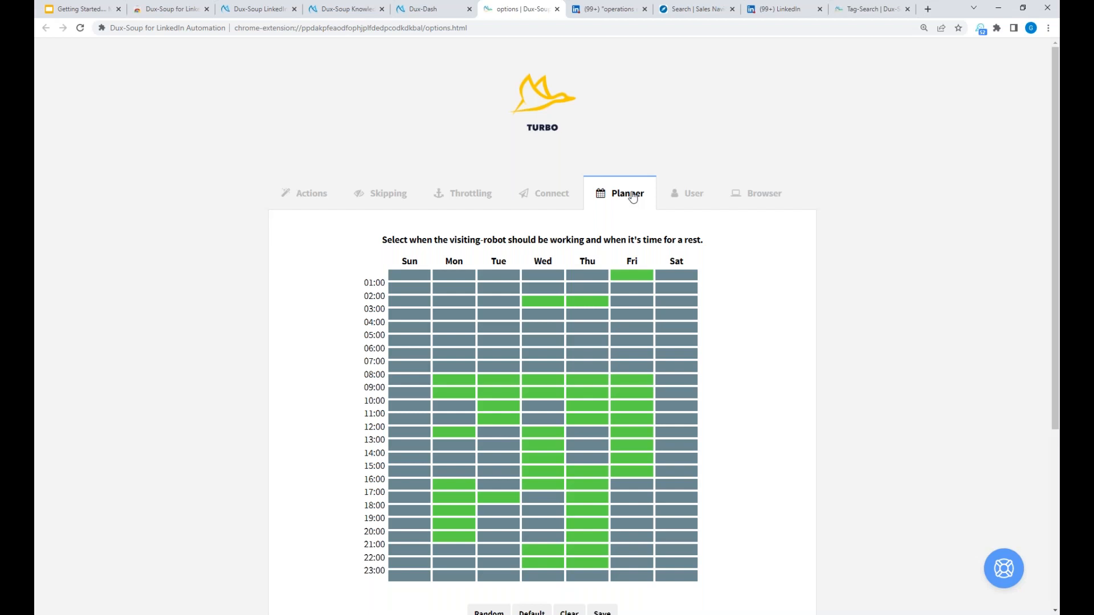
{"action": "left_click", "coordinate": [497, 512]}
{"action": "scroll", "coordinate": [792, 439], "scroll_direction": "down", "scroll_amount": 3}
{"action": "left_click", "coordinate": [602, 454]}
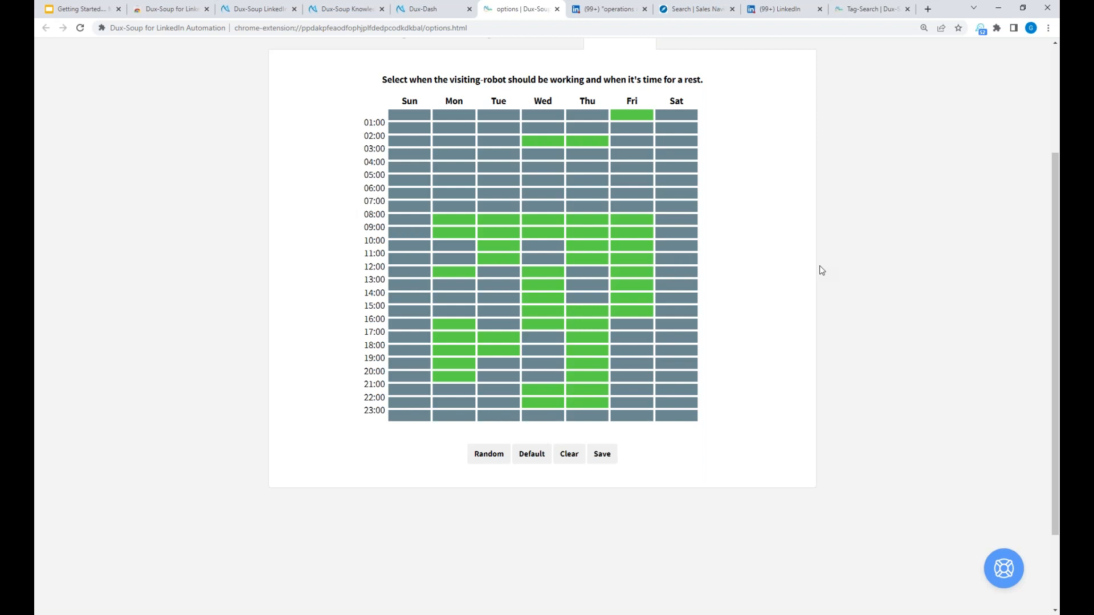
Review the Dux-Soup user session and licence settings, and the browser settings including the page loading speed choices
{"action": "scroll", "coordinate": [805, 305], "scroll_direction": "up", "scroll_amount": 2}
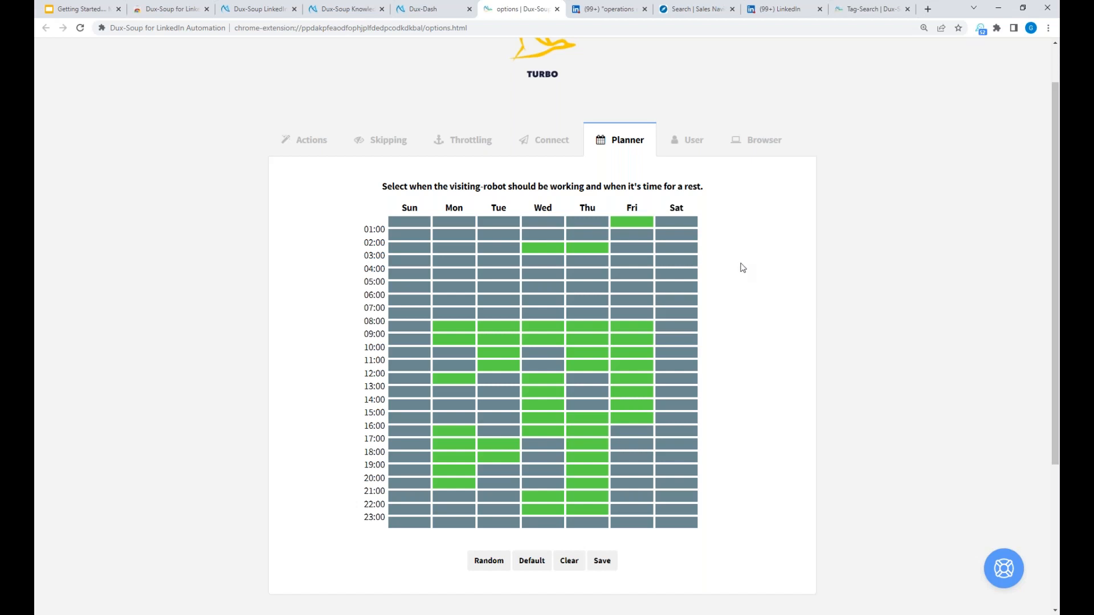
{"action": "left_click", "coordinate": [693, 145]}
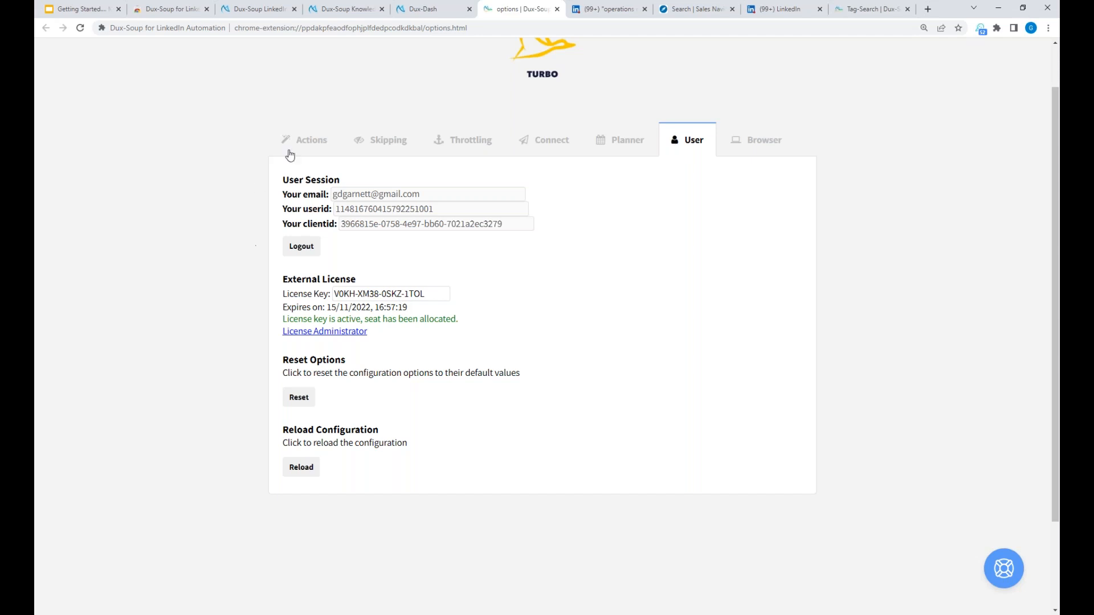
{"action": "left_click", "coordinate": [757, 140]}
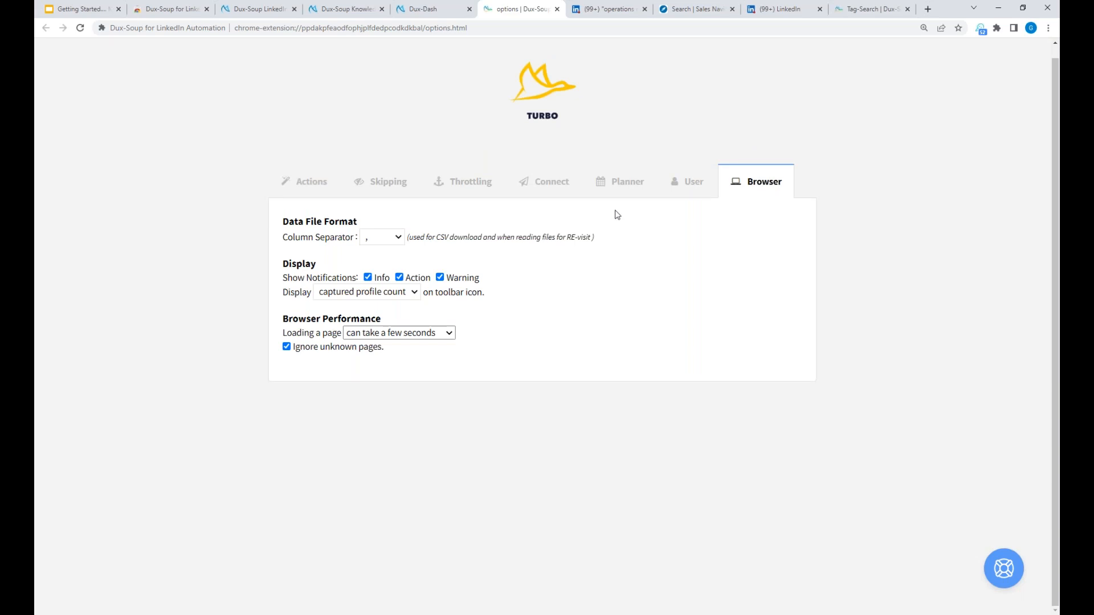
{"action": "left_click", "coordinate": [445, 334]}
{"action": "left_click", "coordinate": [445, 335]}
Open the LinkedIn home feed, find a post with many reactions, and view the list of people who reacted
{"action": "left_click", "coordinate": [608, 9]}
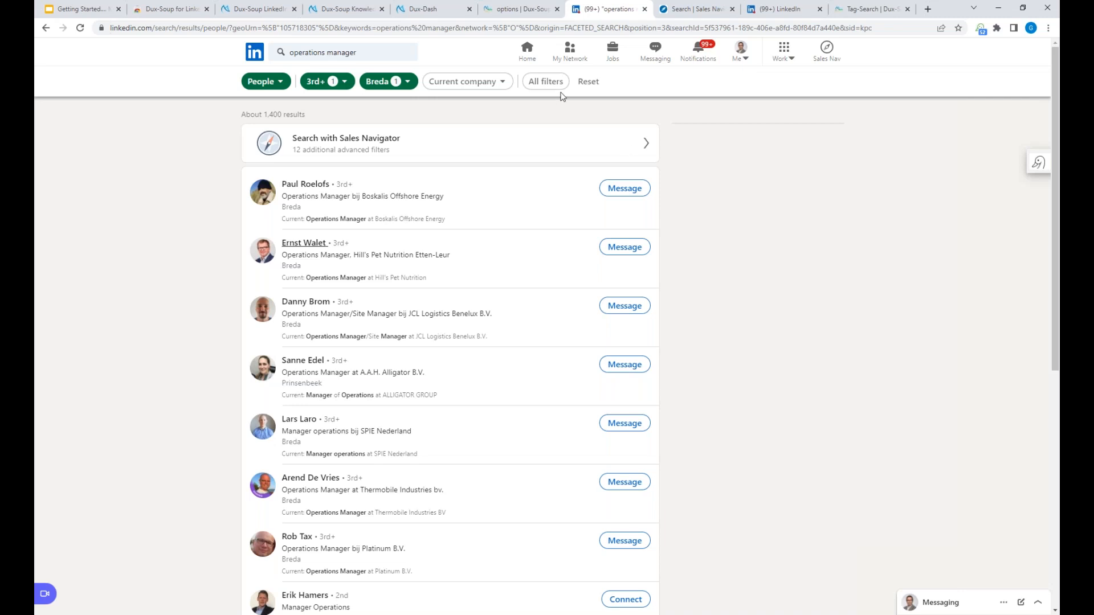
{"action": "left_click", "coordinate": [527, 57]}
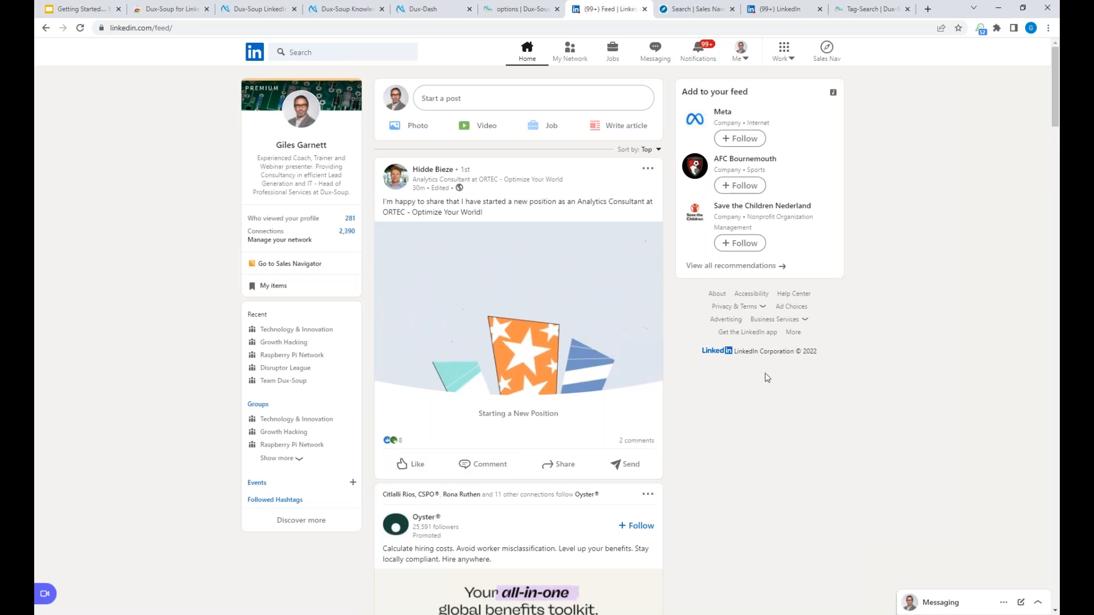
{"action": "scroll", "coordinate": [775, 377], "scroll_direction": "down", "scroll_amount": 5}
{"action": "scroll", "coordinate": [775, 377], "scroll_direction": "down", "scroll_amount": 10}
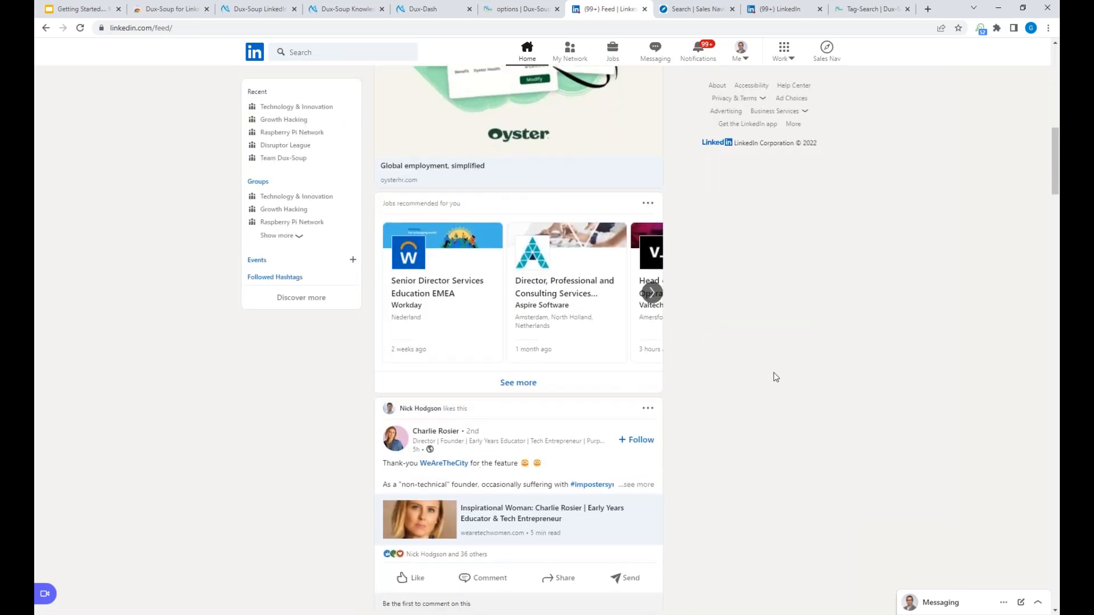
{"action": "scroll", "coordinate": [776, 375], "scroll_direction": "down", "scroll_amount": 5}
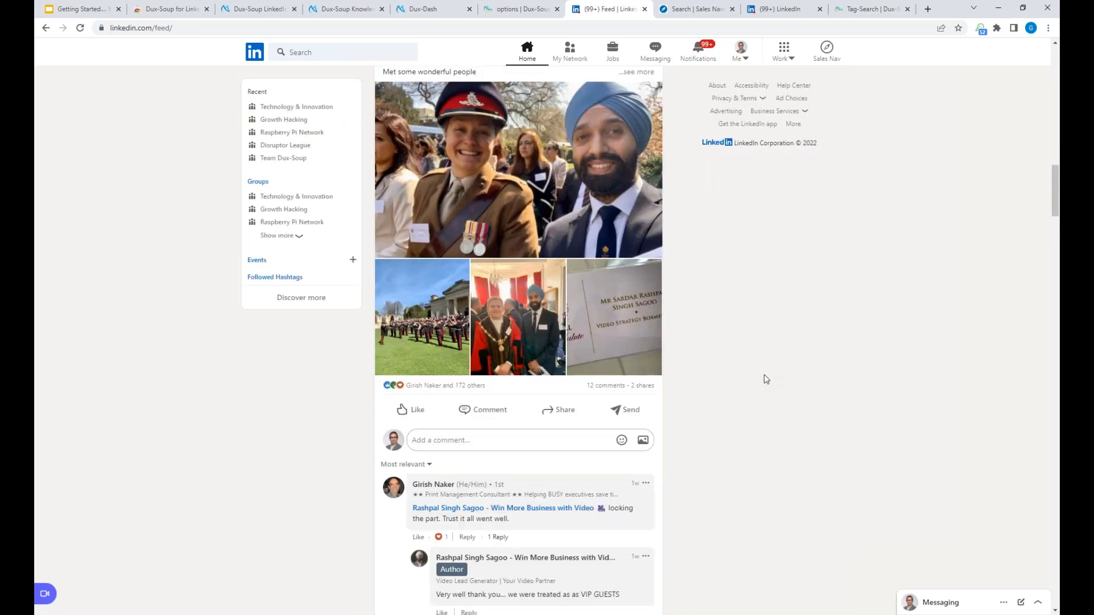
{"action": "left_click", "coordinate": [468, 391]}
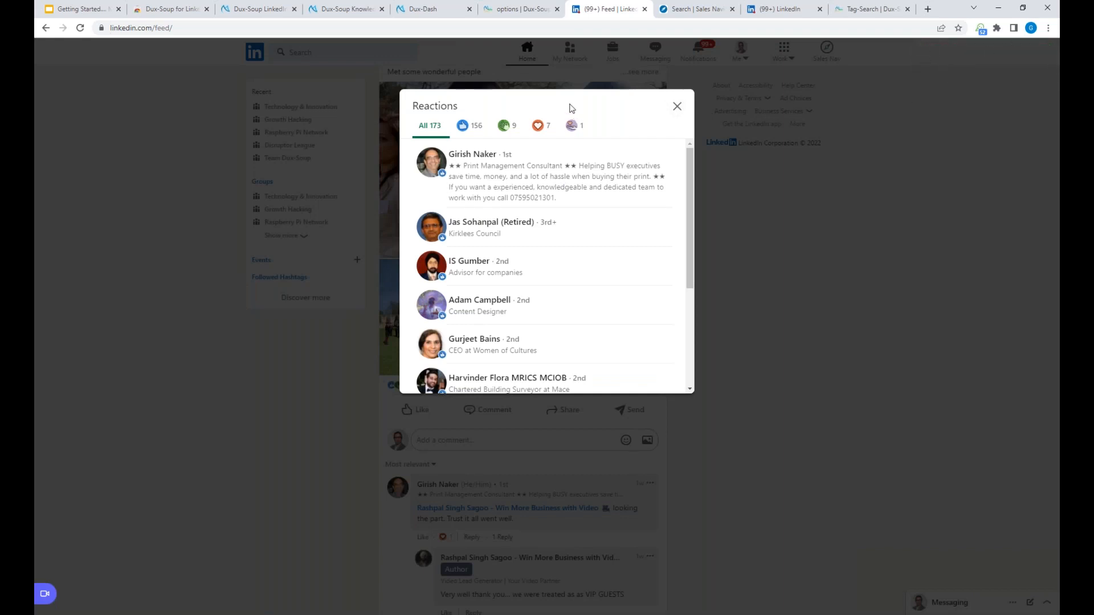
{"action": "left_click", "coordinate": [677, 107]}
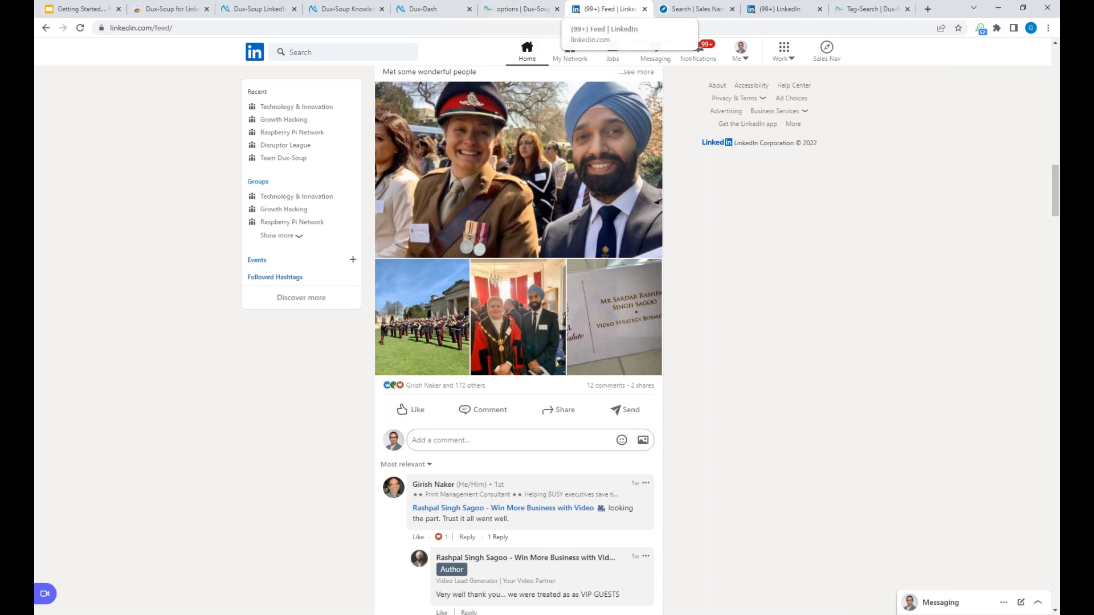
Return to the Dux-Soup options page and set the browser zoom to 100%
{"action": "left_click", "coordinate": [980, 29]}
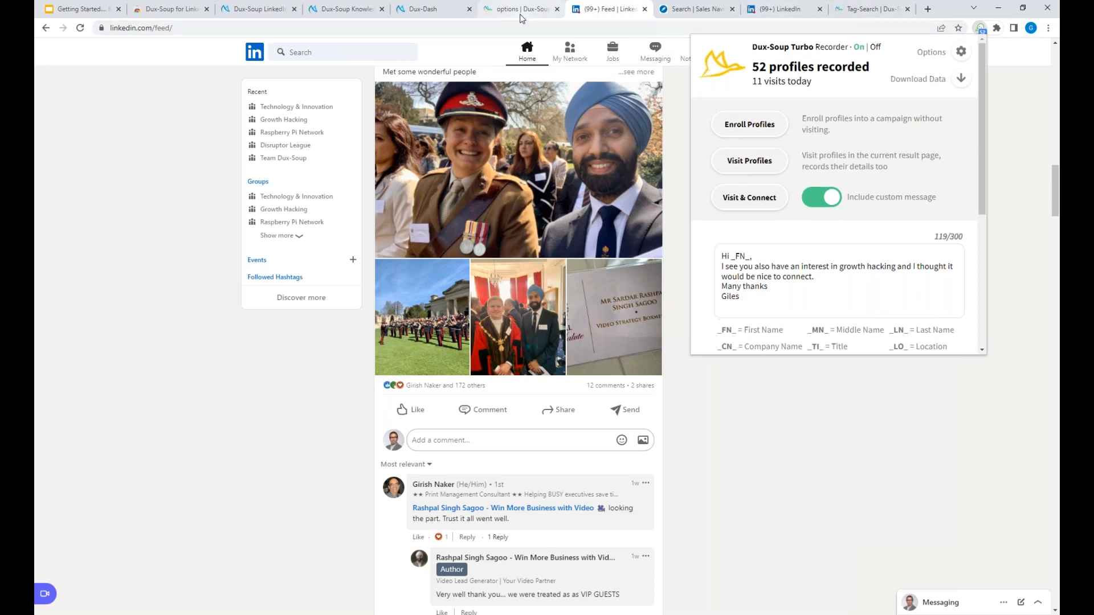
{"action": "left_click", "coordinate": [520, 17]}
{"action": "left_click", "coordinate": [1048, 28]}
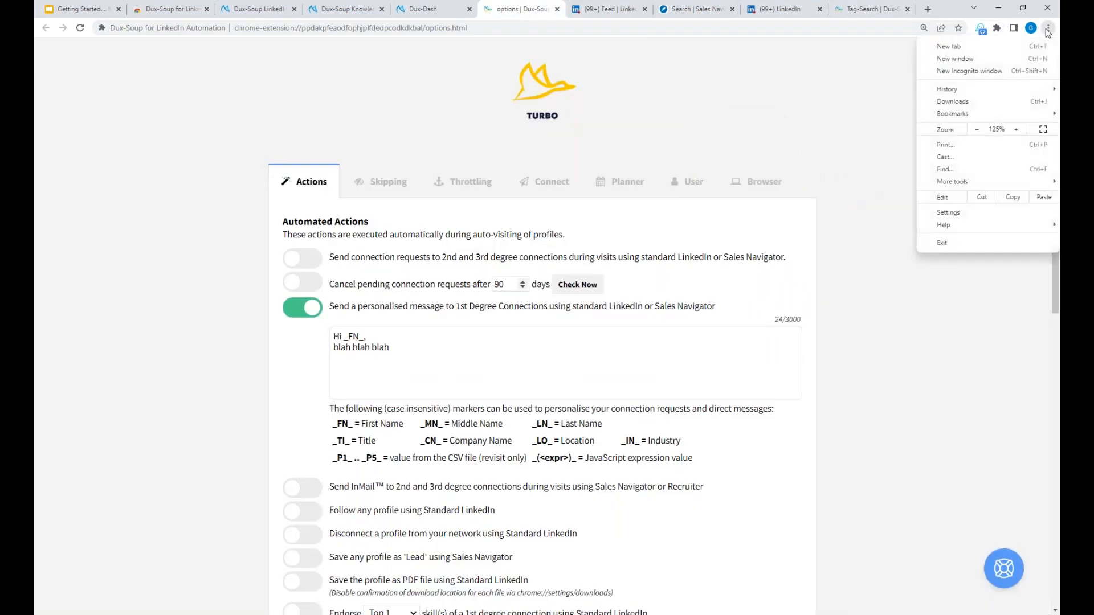
{"action": "left_click", "coordinate": [977, 130]}
{"action": "left_click", "coordinate": [977, 130]}
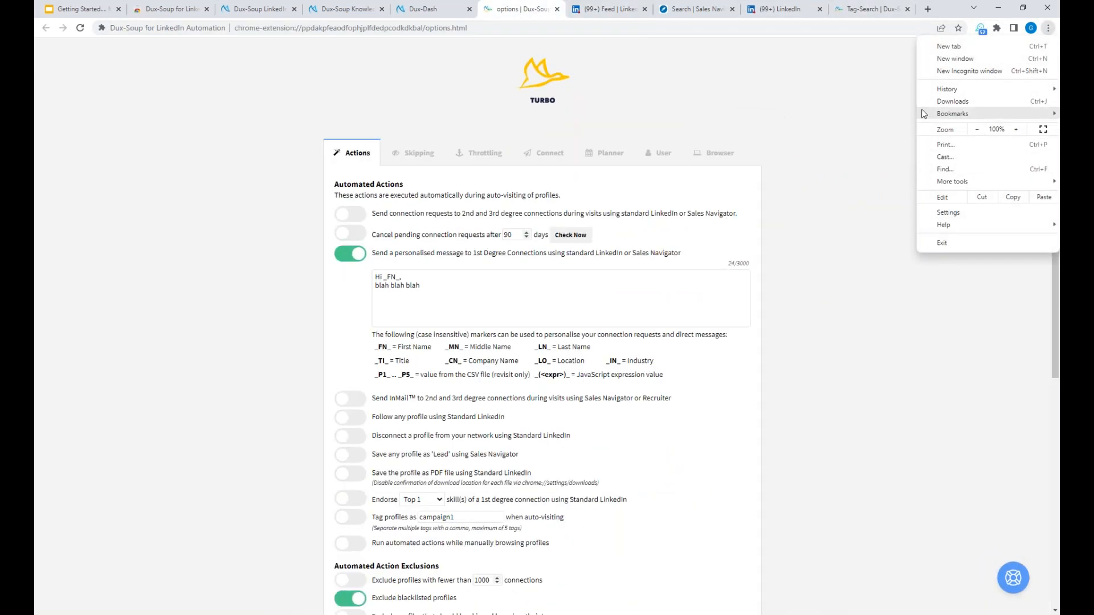
Open Dux-Dash from the Dux-Soup extension
{"action": "left_click", "coordinate": [925, 10]}
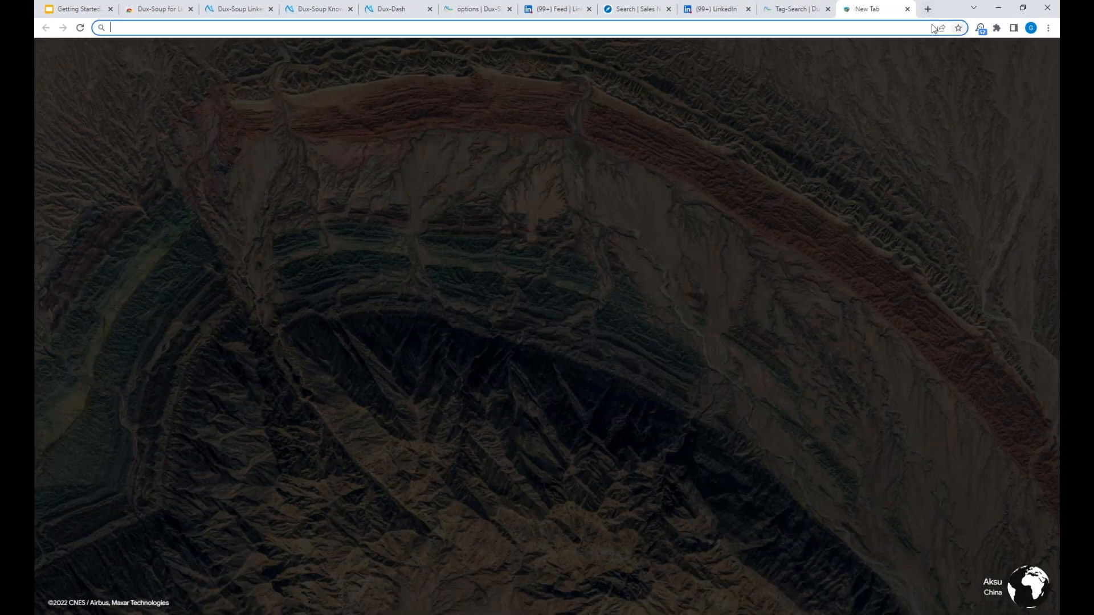
{"action": "key", "text": "ctrl+w"}
{"action": "left_click", "coordinate": [980, 28]}
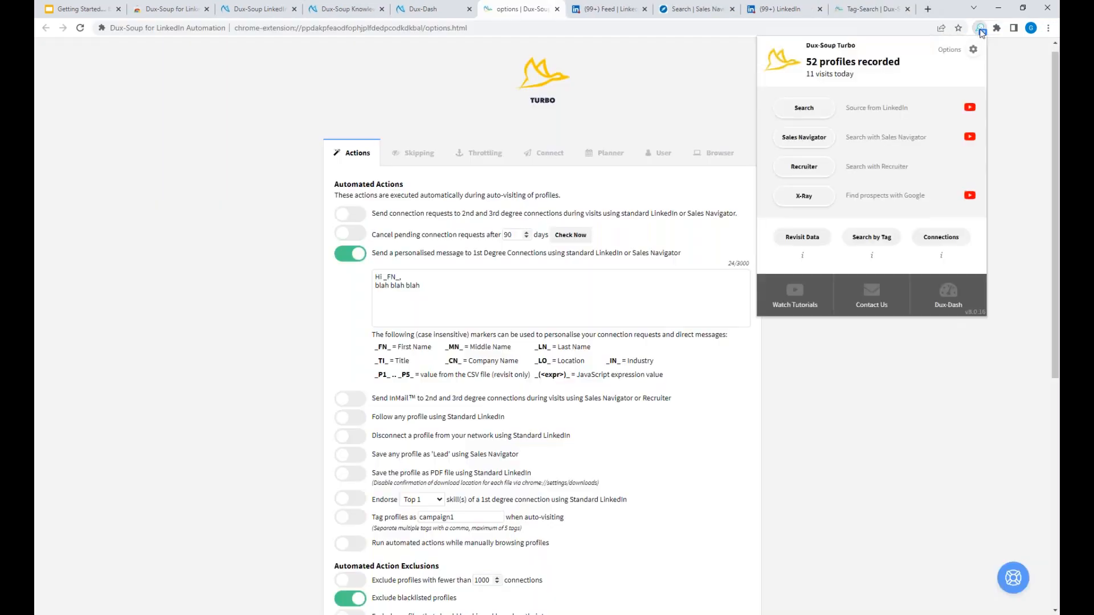
{"action": "left_click", "coordinate": [949, 296]}
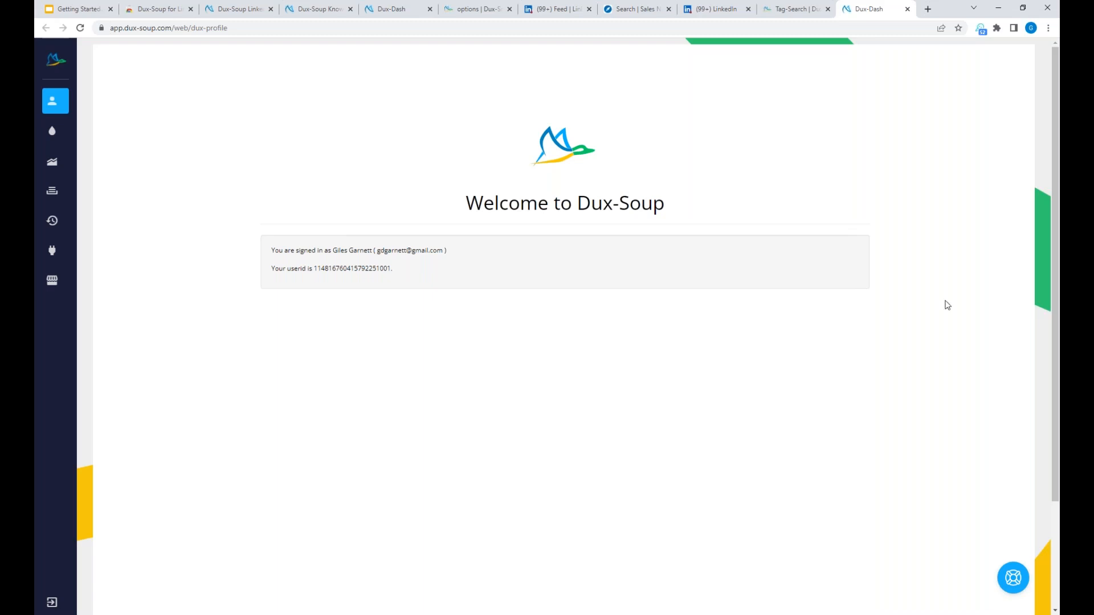
Open the Webinar Demo drip campaign and examine its connection request and timed follow-up messages
{"action": "mouse_move", "coordinate": [62, 125]}
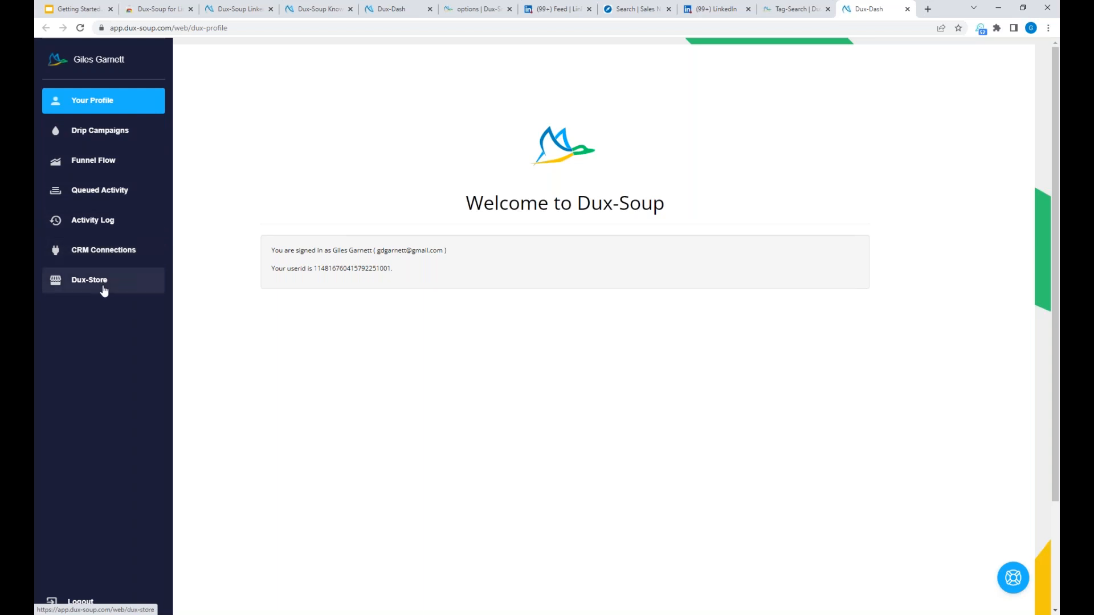
{"action": "left_click", "coordinate": [94, 131]}
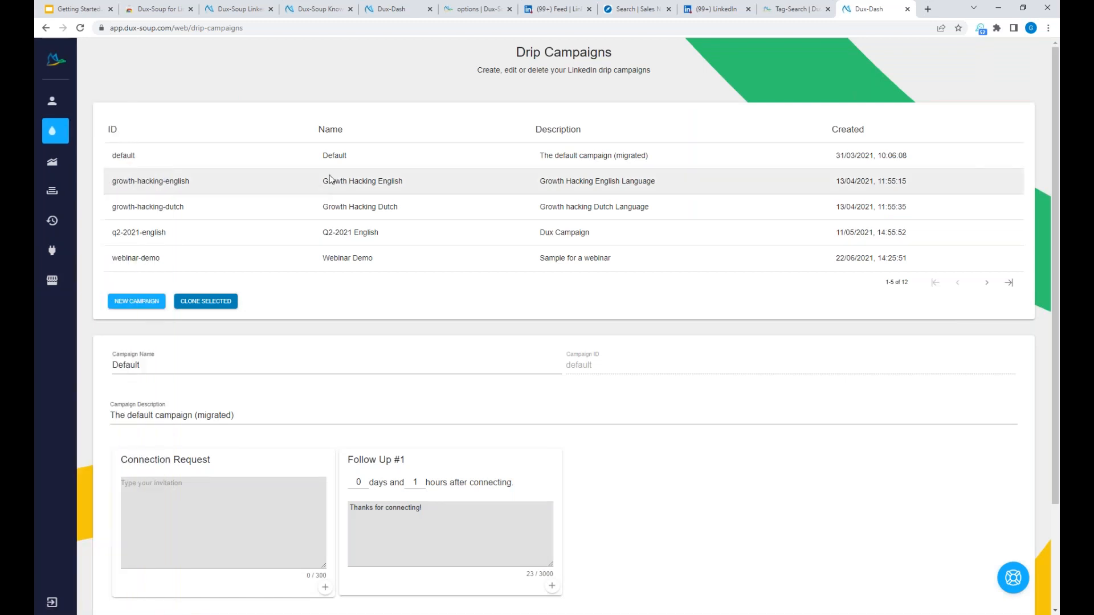
{"action": "left_click", "coordinate": [133, 259]}
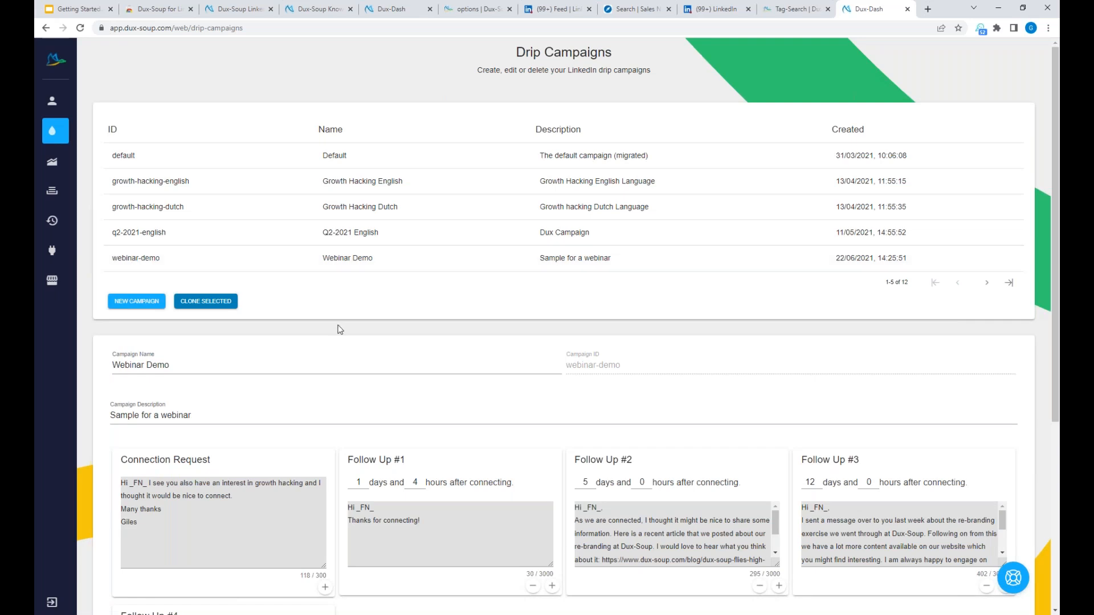
{"action": "scroll", "coordinate": [340, 329], "scroll_direction": "down", "scroll_amount": 3}
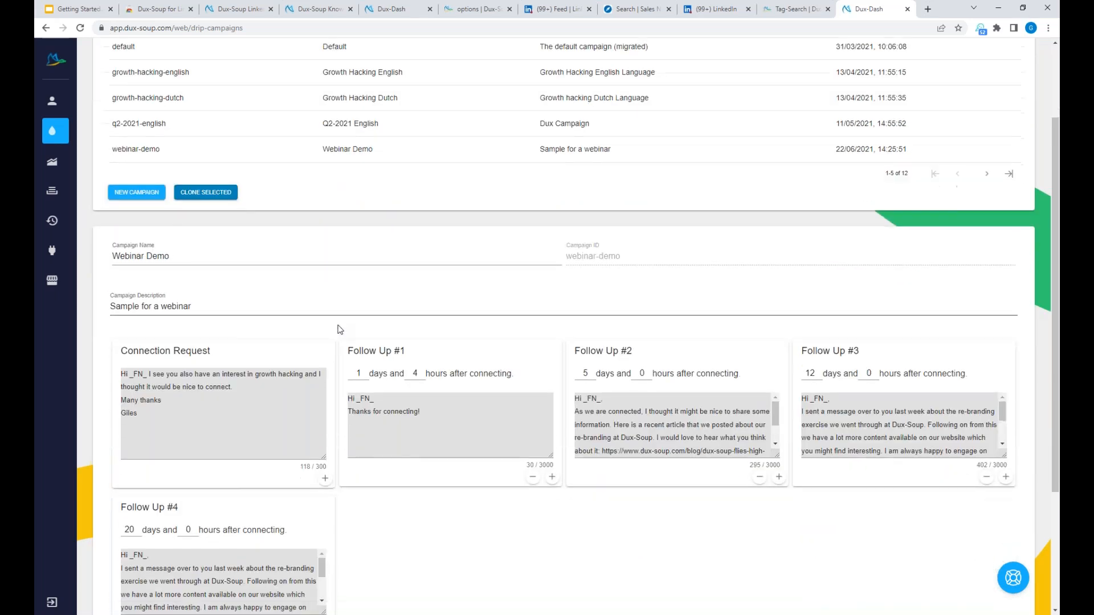
{"action": "left_click_drag", "start_coordinate": [142, 369], "coordinate": [112, 323]}
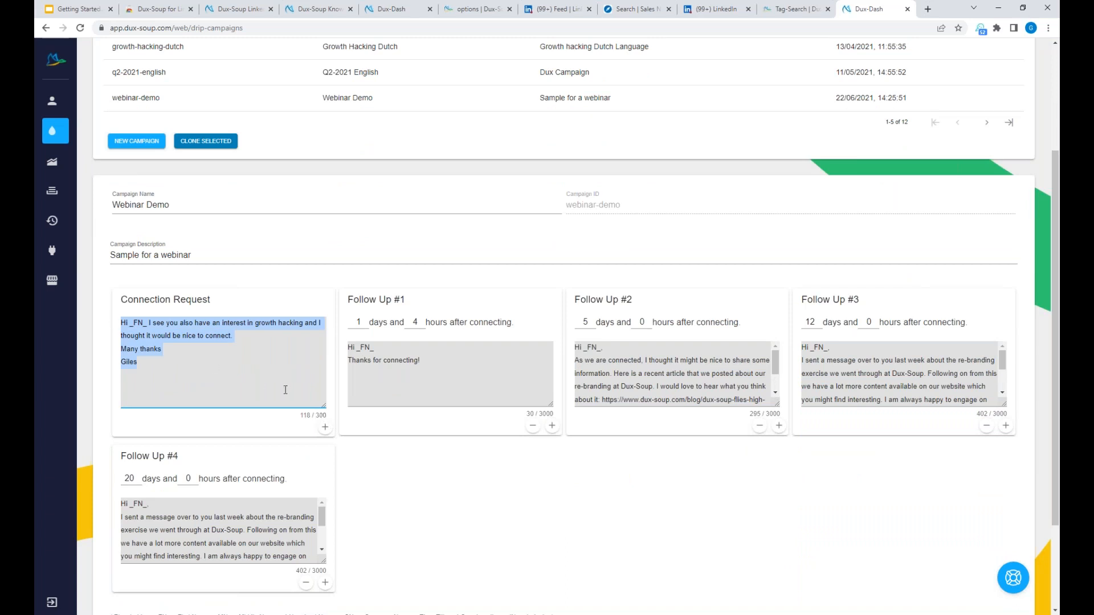
{"action": "left_click", "coordinate": [269, 380]}
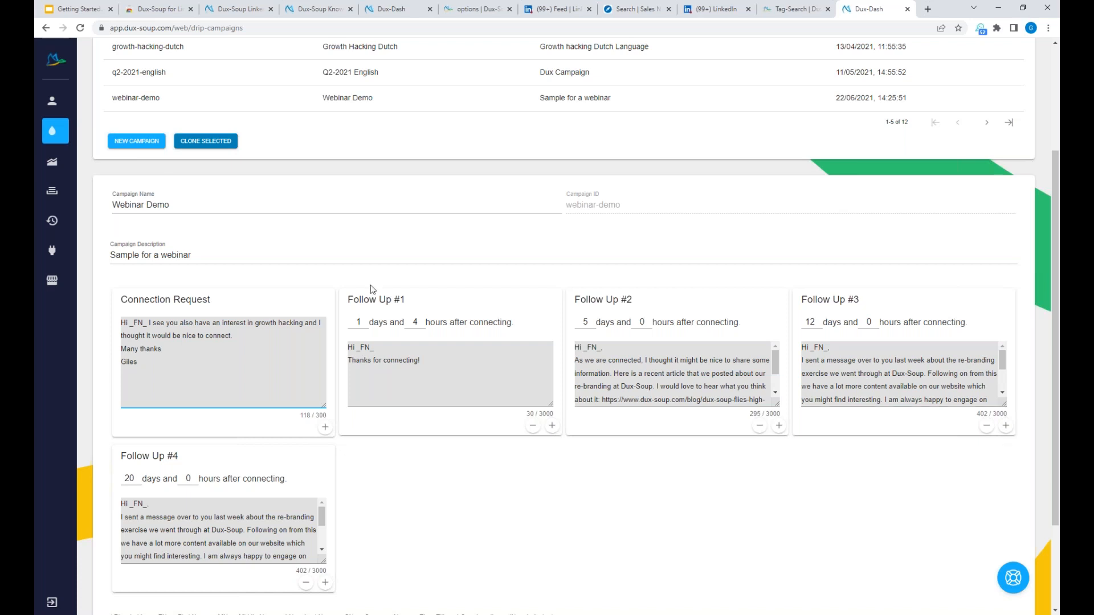
In Funnel Flow, copy the Default campaign's enrolled prospects, and view the conversation with the second prospect in the responded segment
{"action": "mouse_move", "coordinate": [86, 166]}
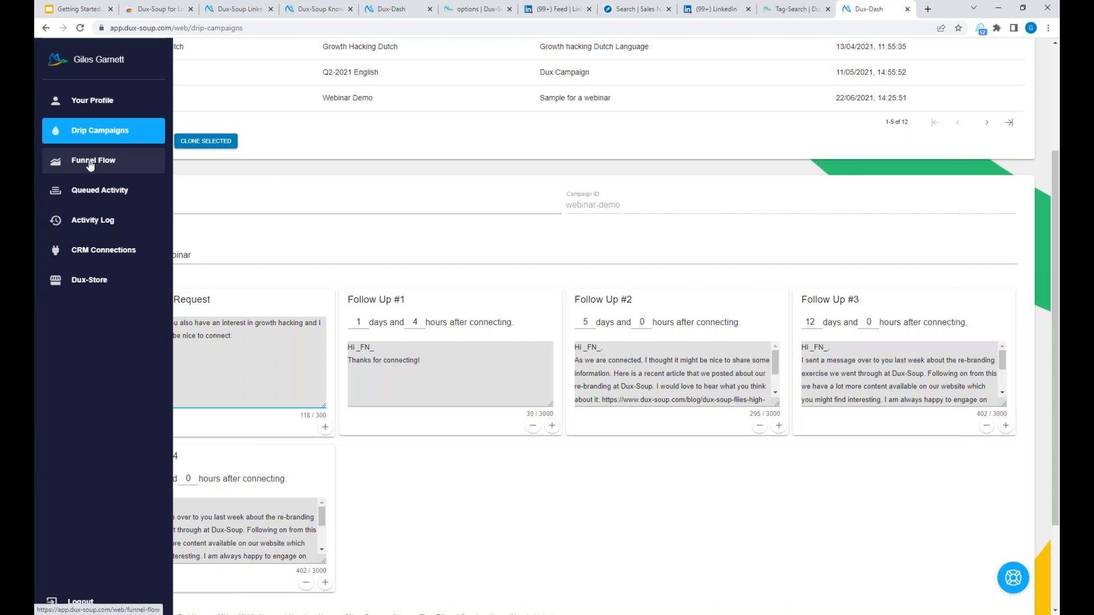
{"action": "left_click", "coordinate": [89, 164]}
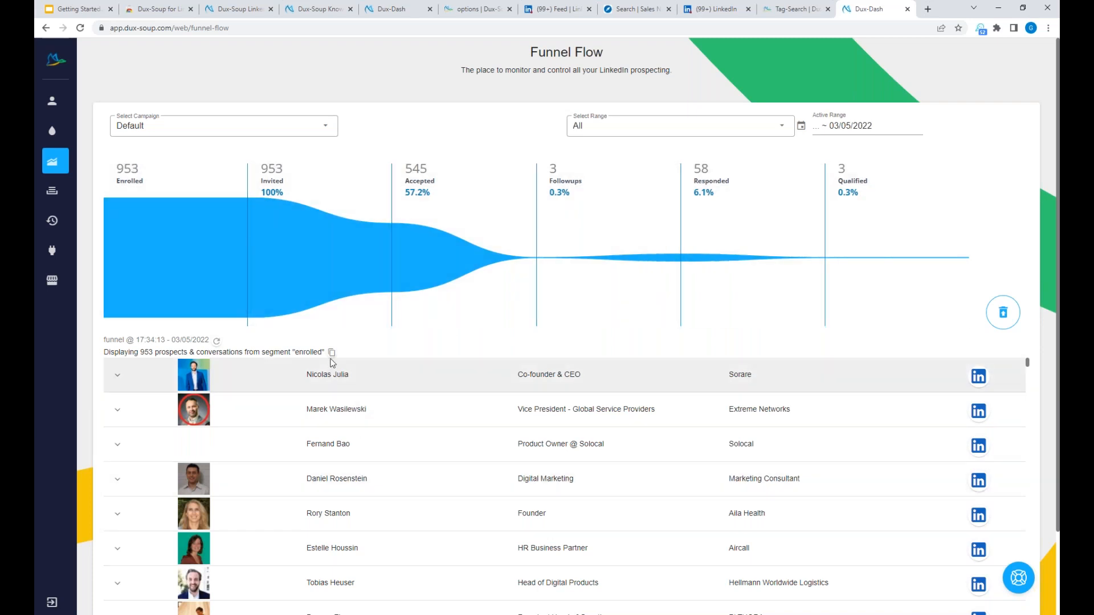
{"action": "left_click", "coordinate": [331, 353]}
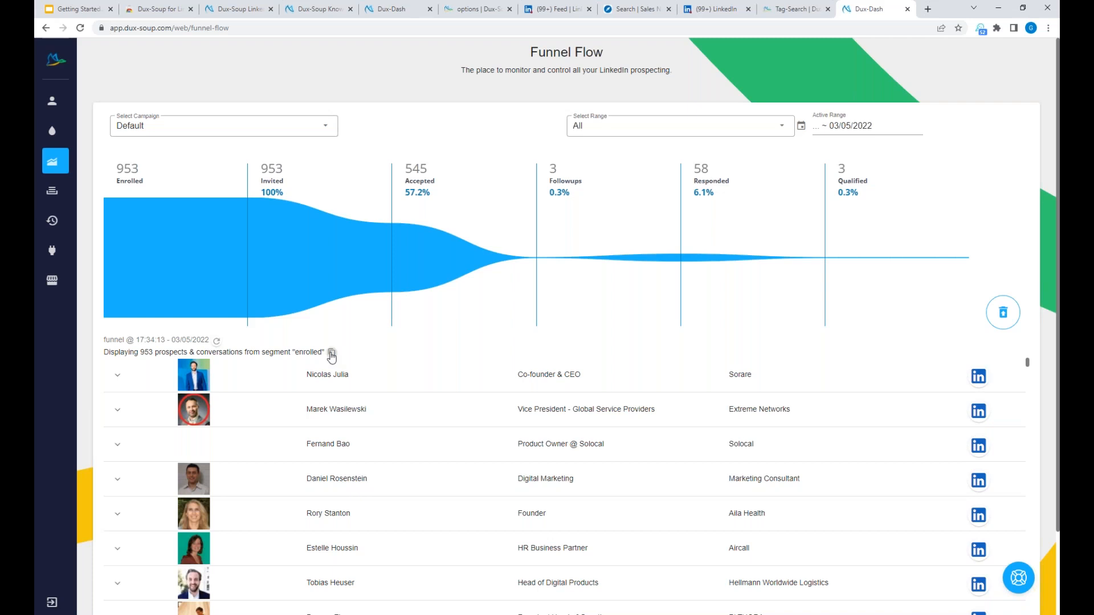
{"action": "left_click", "coordinate": [331, 354]}
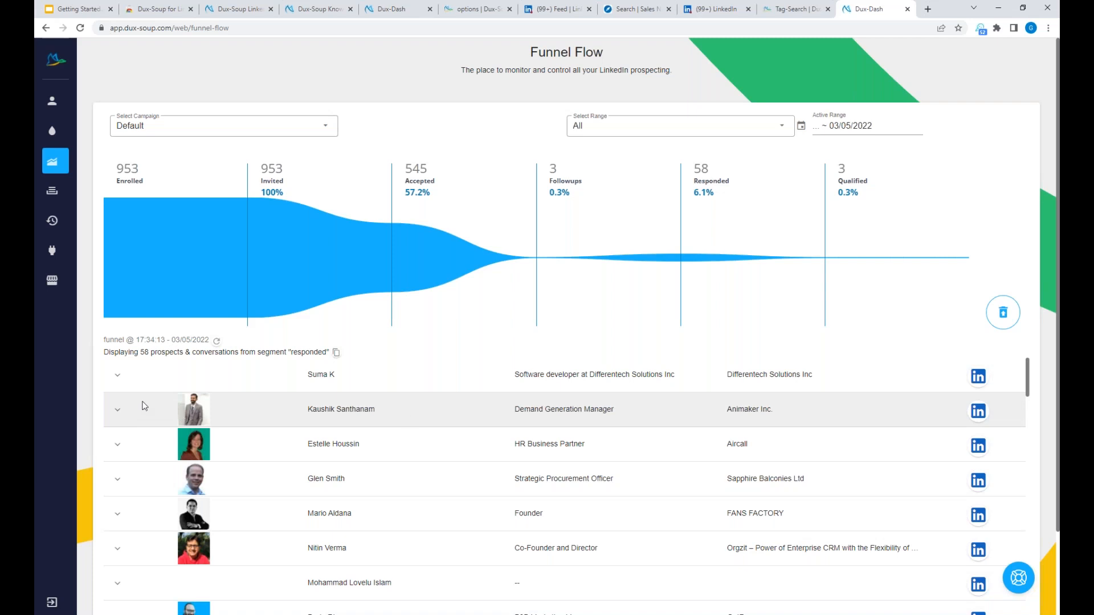
{"action": "left_click", "coordinate": [118, 412]}
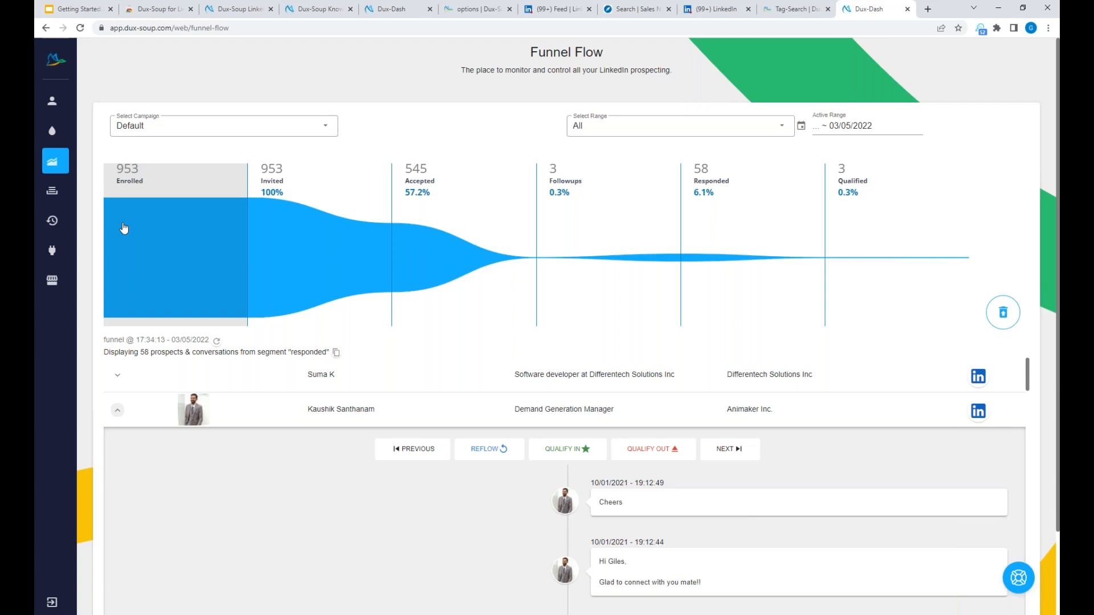
Open the Activity Log and view the invitation message sent on 07.04.2022 at 18:26:27
{"action": "mouse_move", "coordinate": [93, 197]}
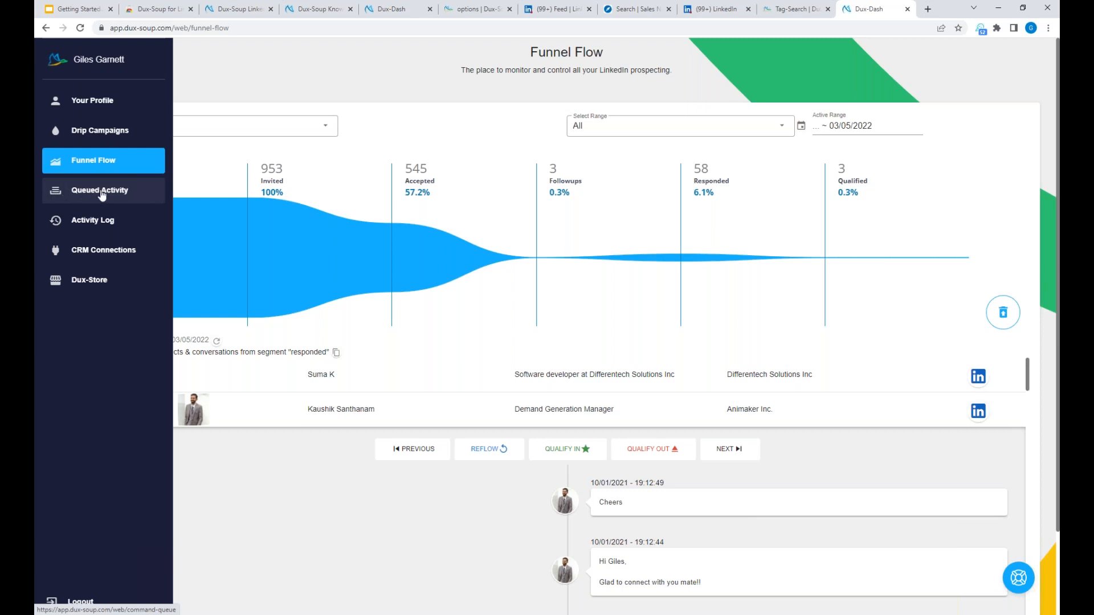
{"action": "left_click", "coordinate": [92, 224]}
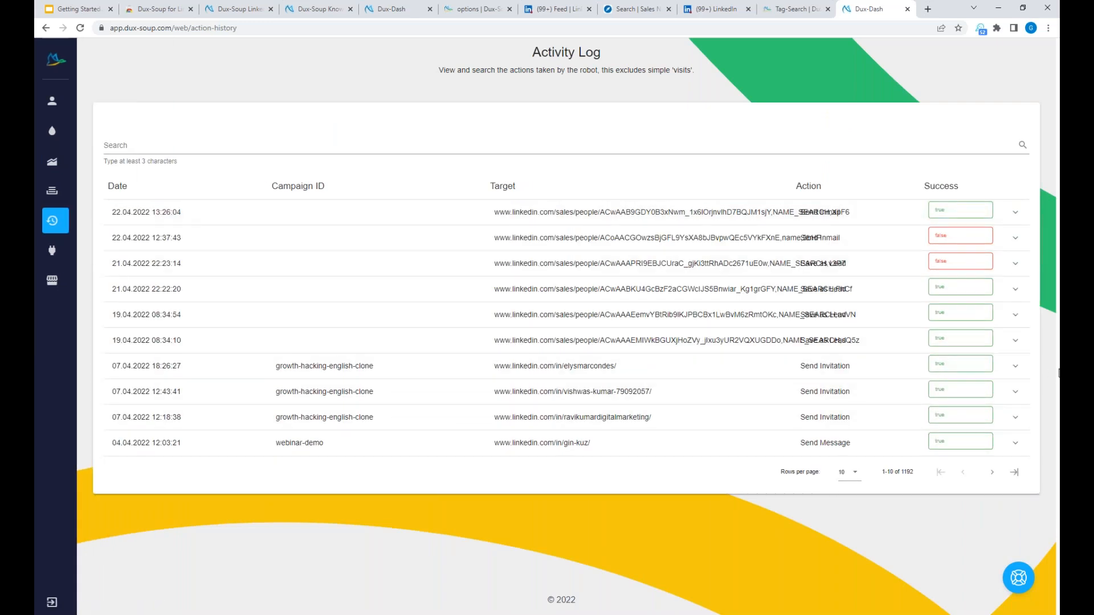
{"action": "left_click", "coordinate": [1015, 366]}
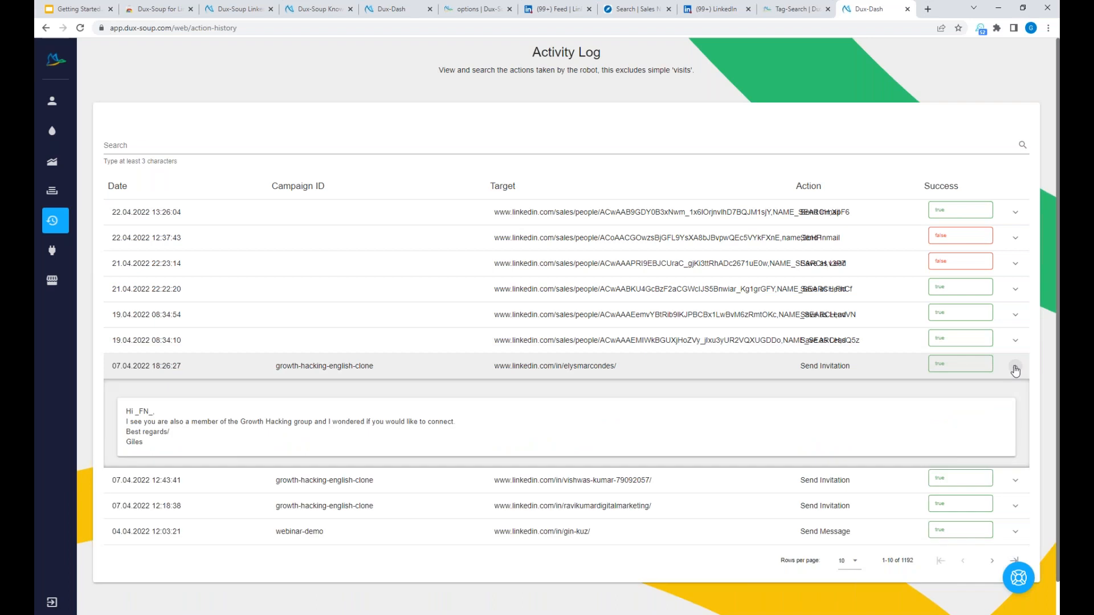
{"action": "left_click", "coordinate": [1014, 369]}
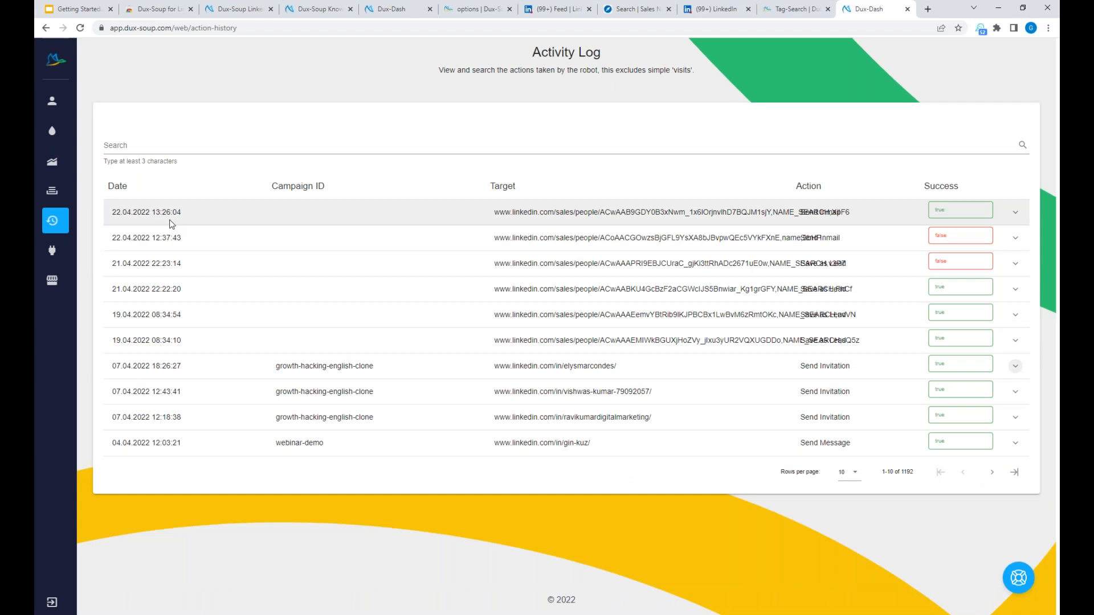
Review the HubSpot and Pipedrive options in CRM Connections, and the services and points packages in the Dux-Store
{"action": "mouse_move", "coordinate": [60, 259]}
{"action": "left_click", "coordinate": [101, 254]}
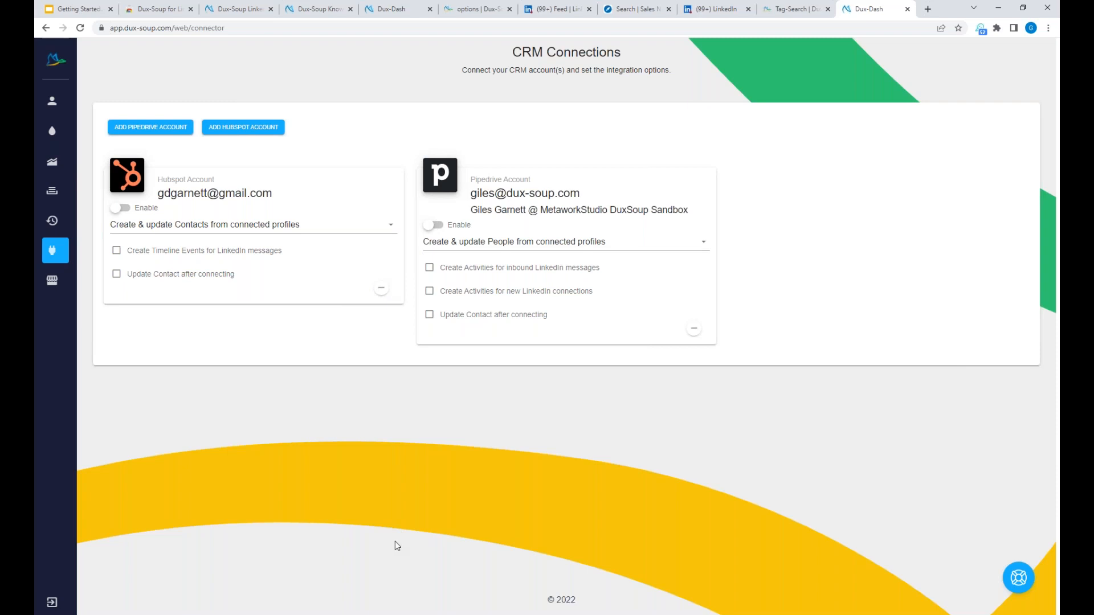
{"action": "mouse_move", "coordinate": [86, 285]}
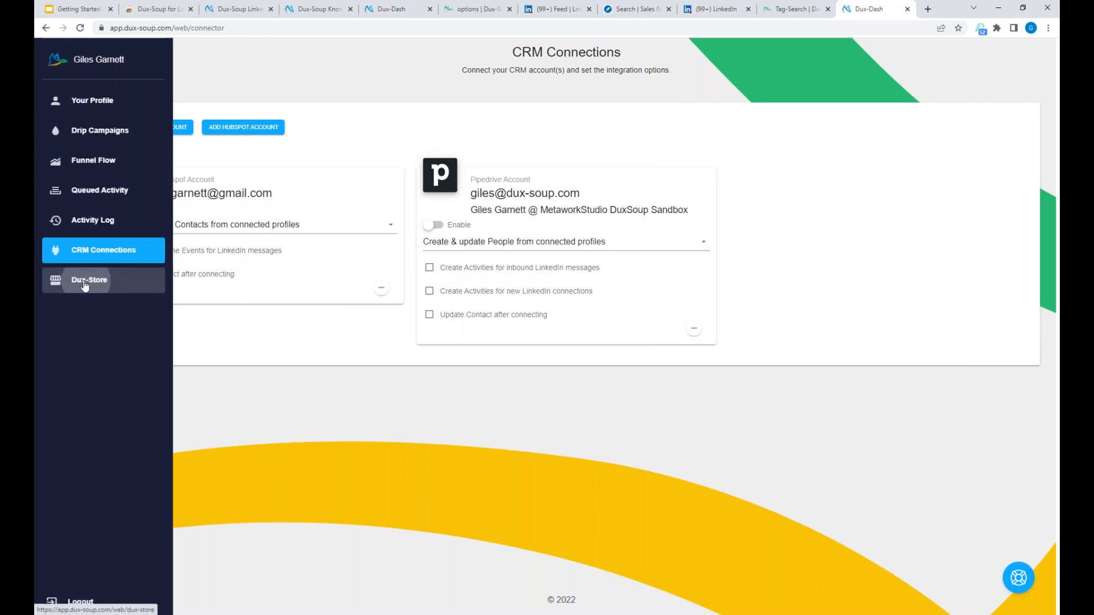
{"action": "left_click", "coordinate": [86, 285]}
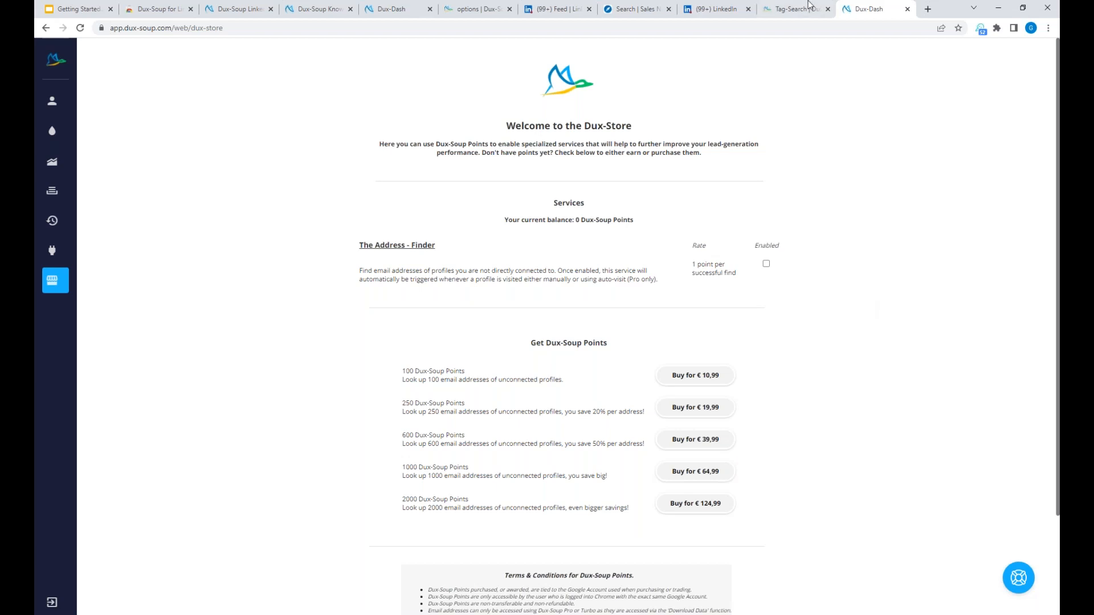
Go back to the LinkedIn feed and open the Dux-Soup options from the extension
{"action": "left_click", "coordinate": [564, 12]}
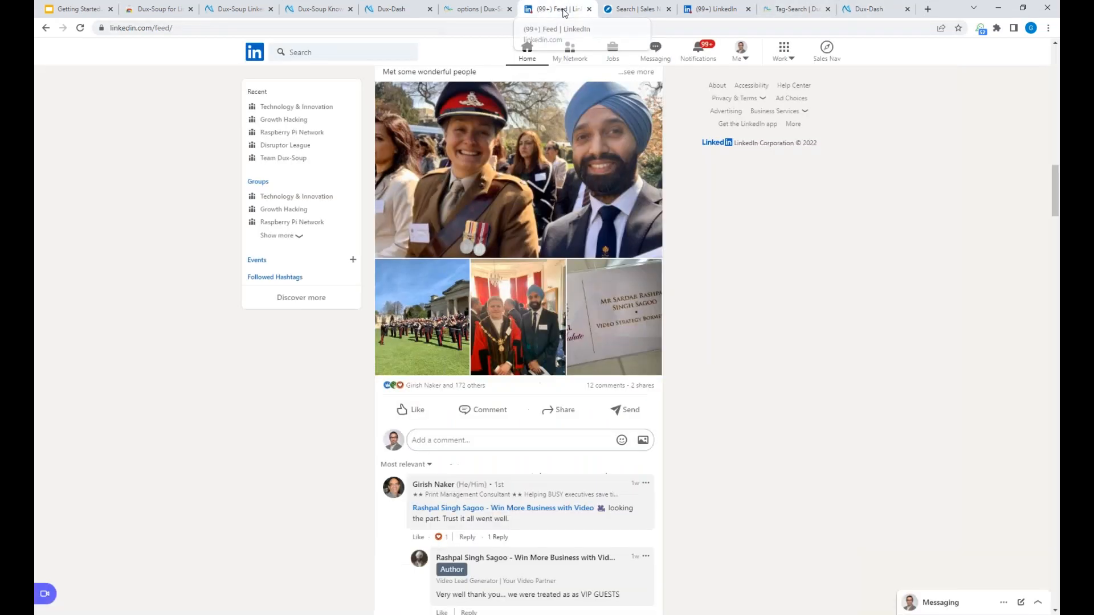
{"action": "left_click", "coordinate": [981, 30]}
{"action": "left_click", "coordinate": [964, 50]}
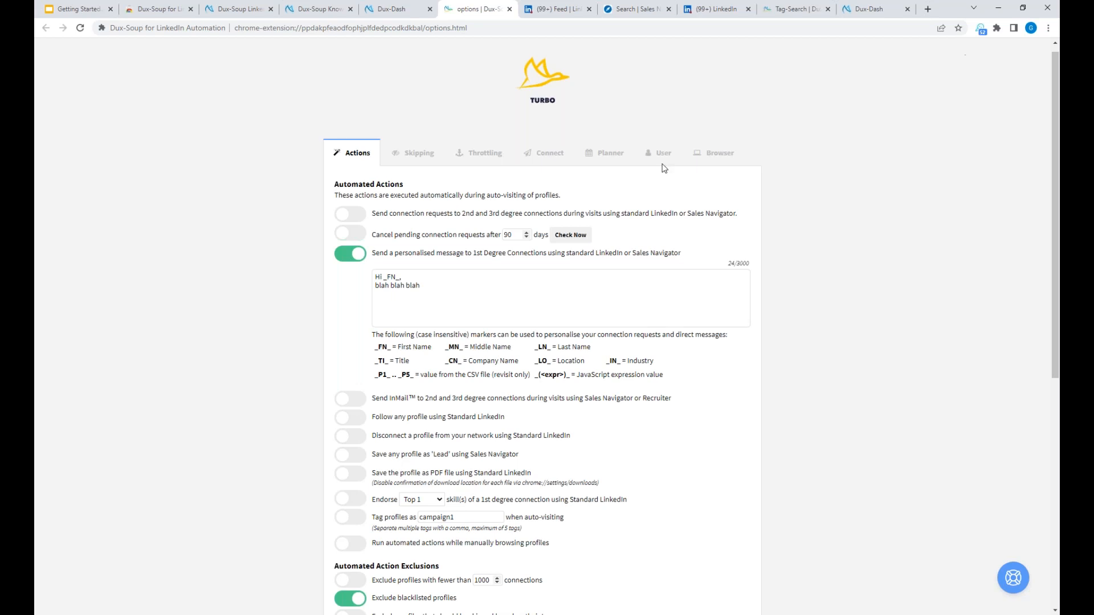
Review the Connect options for webhooks, Message Bridge and Remote Control, switching webhook event sending on and back off
{"action": "left_click", "coordinate": [545, 158]}
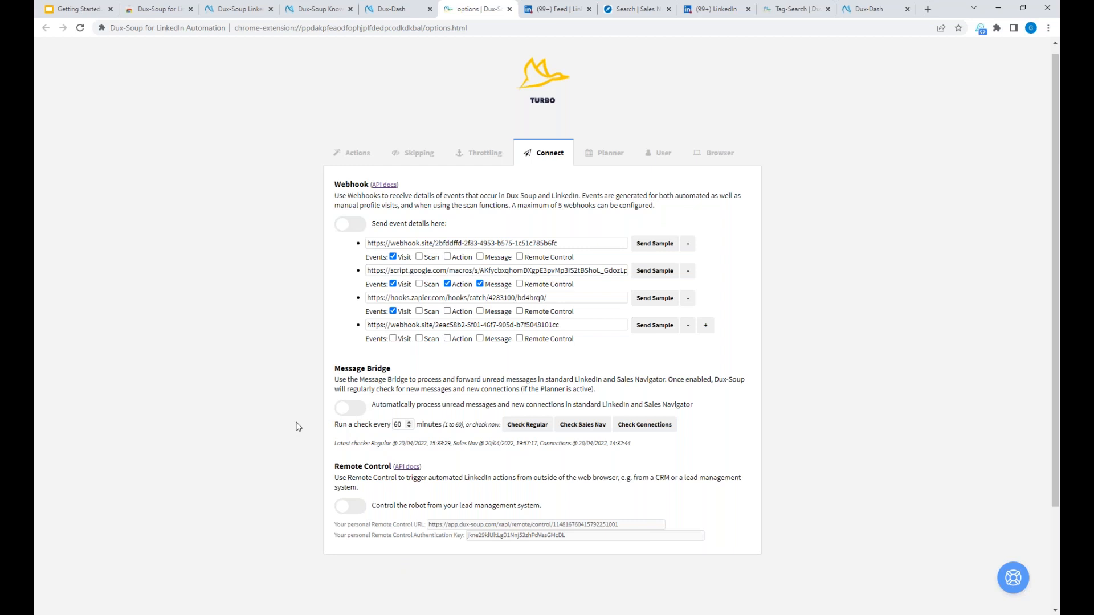
{"action": "left_click", "coordinate": [356, 228]}
{"action": "left_click", "coordinate": [357, 229]}
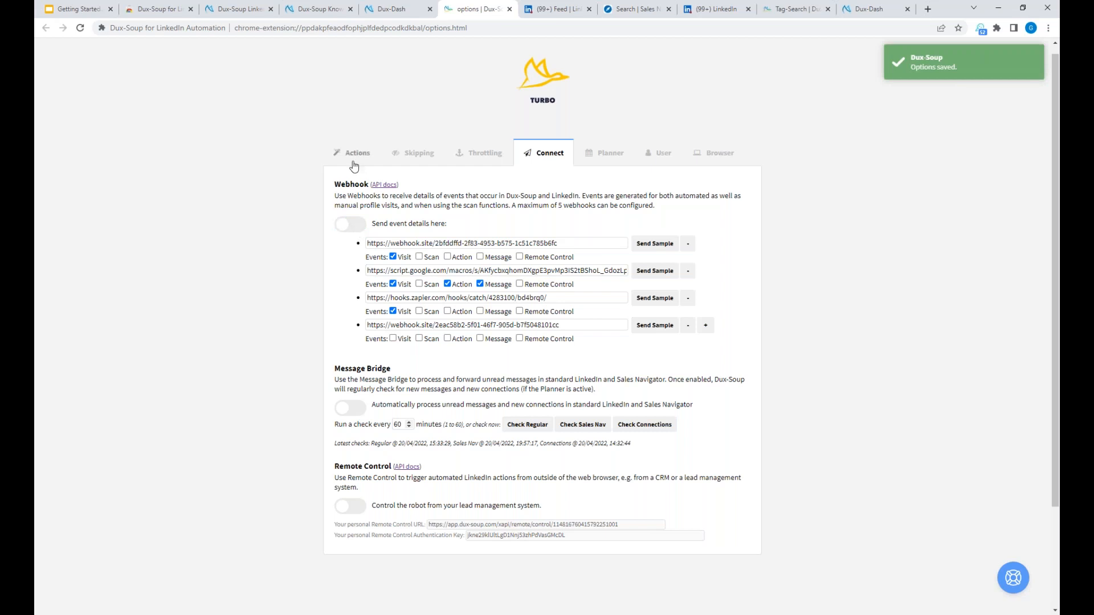
Switch to the Getting Started presentation, show the Dux-Soup "How to" slide full screen and exit the slideshow
{"action": "left_click", "coordinate": [81, 12]}
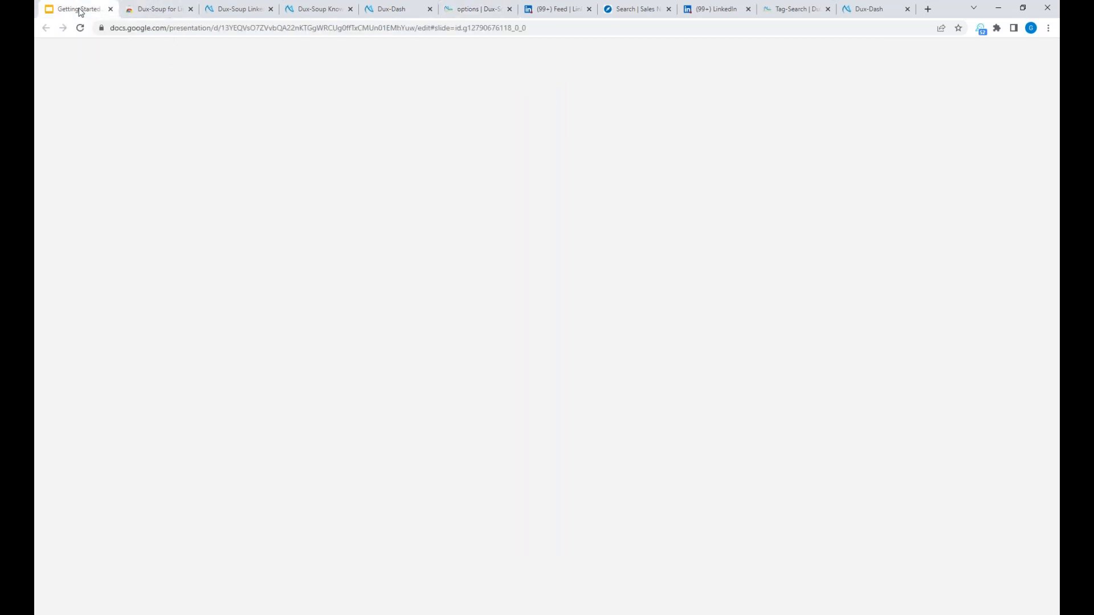
{"action": "left_click", "coordinate": [111, 502]}
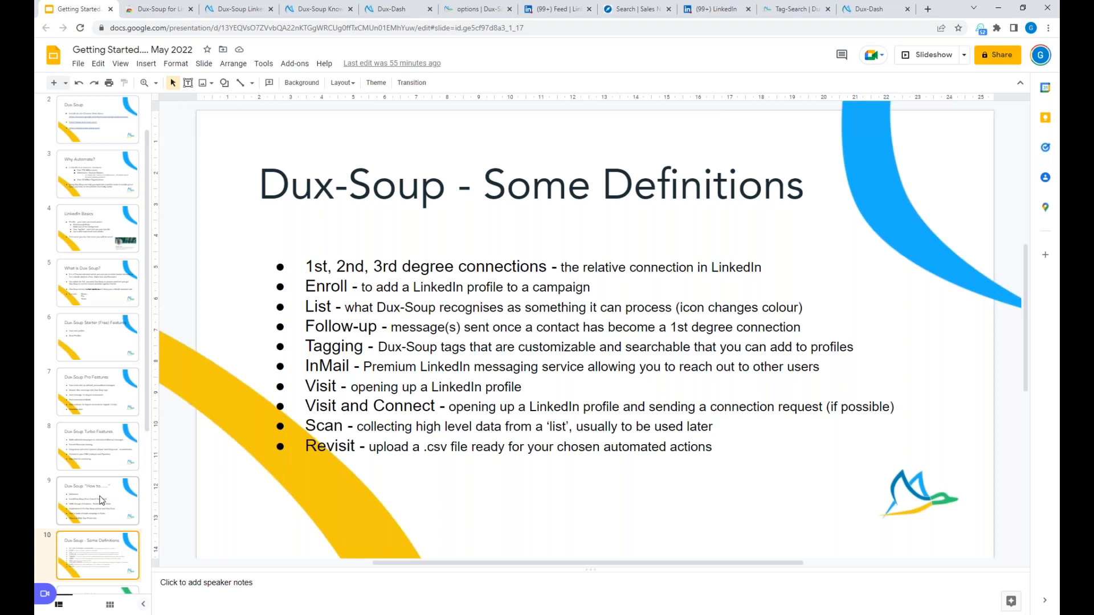
{"action": "left_click", "coordinate": [929, 57]}
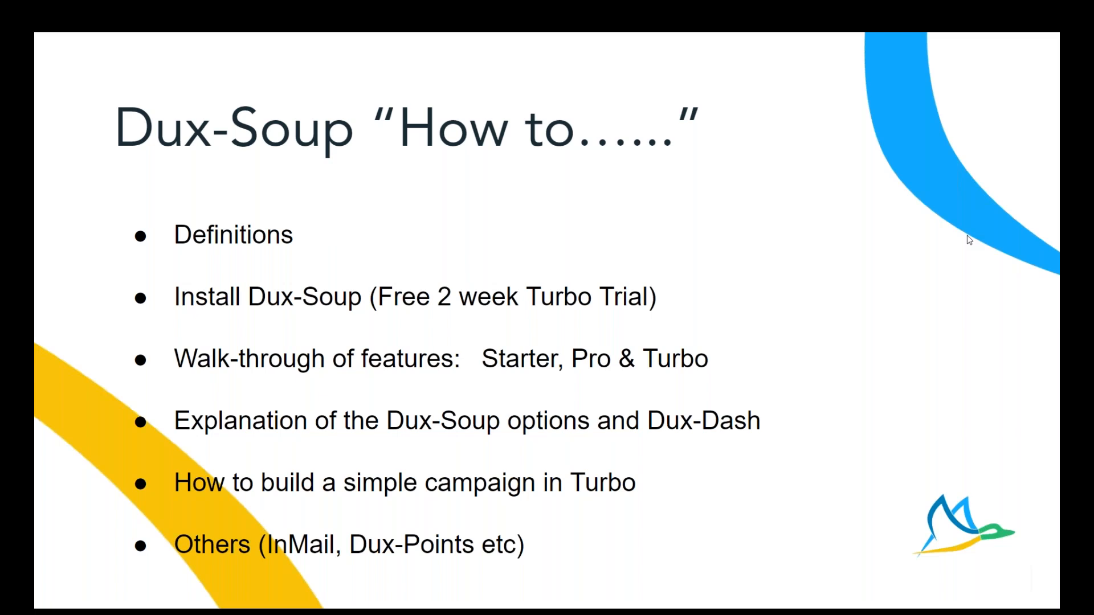
{"action": "key", "text": "Escape"}
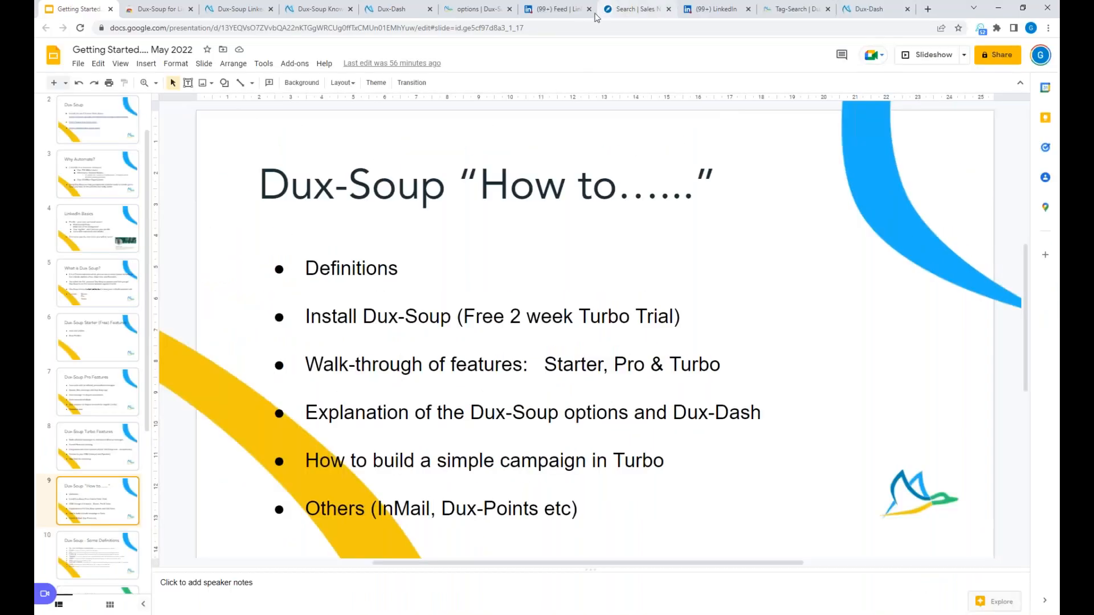
Switch to the Sales Navigator search of saved leads and collapse the expanded filters
{"action": "left_click", "coordinate": [563, 13]}
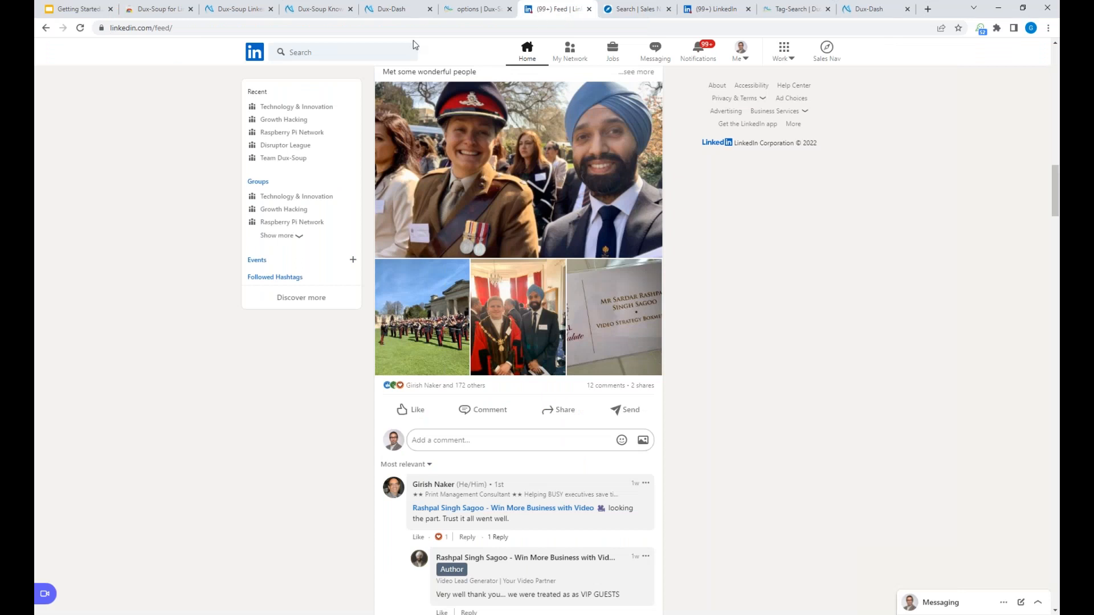
{"action": "left_click", "coordinate": [637, 13]}
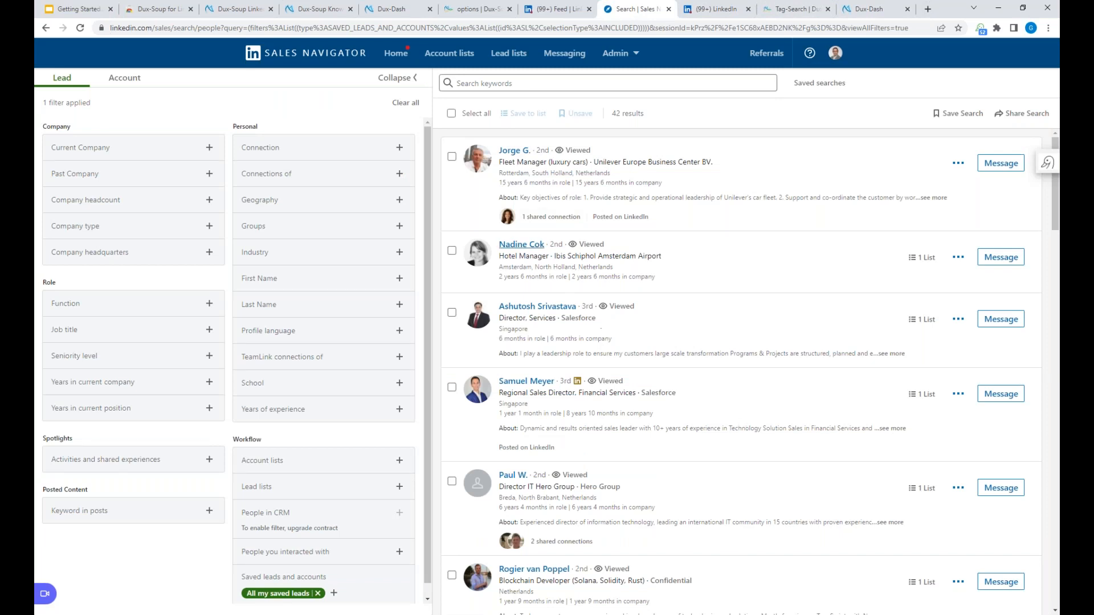
{"action": "left_click", "coordinate": [395, 78]}
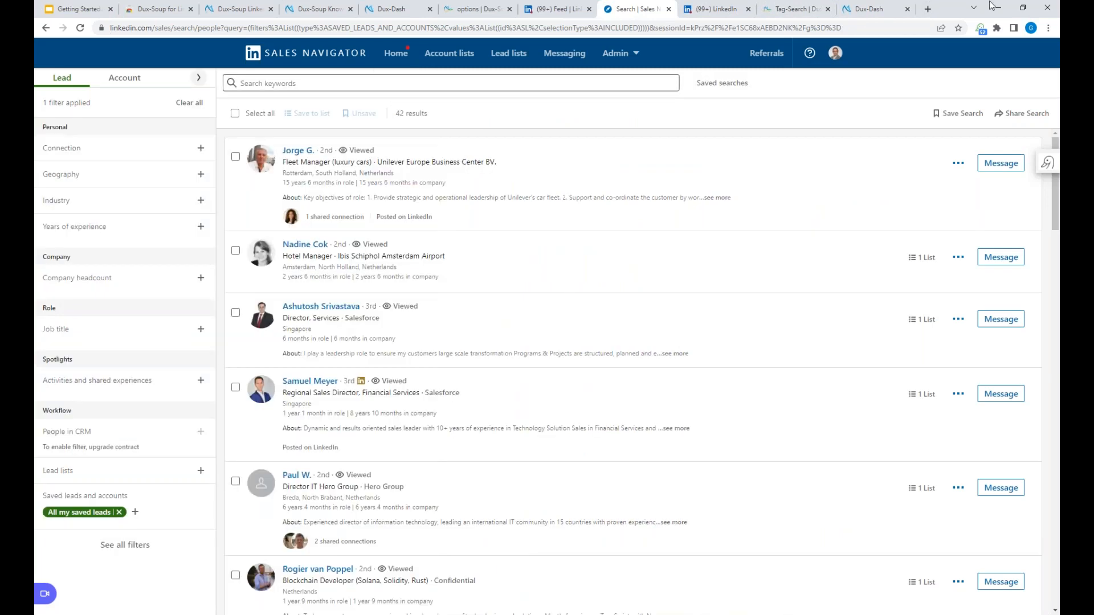
Start a Dux-Soup batch enrolment of the search results with Webinar Demo as the campaign, and cancel it
{"action": "left_click", "coordinate": [981, 29]}
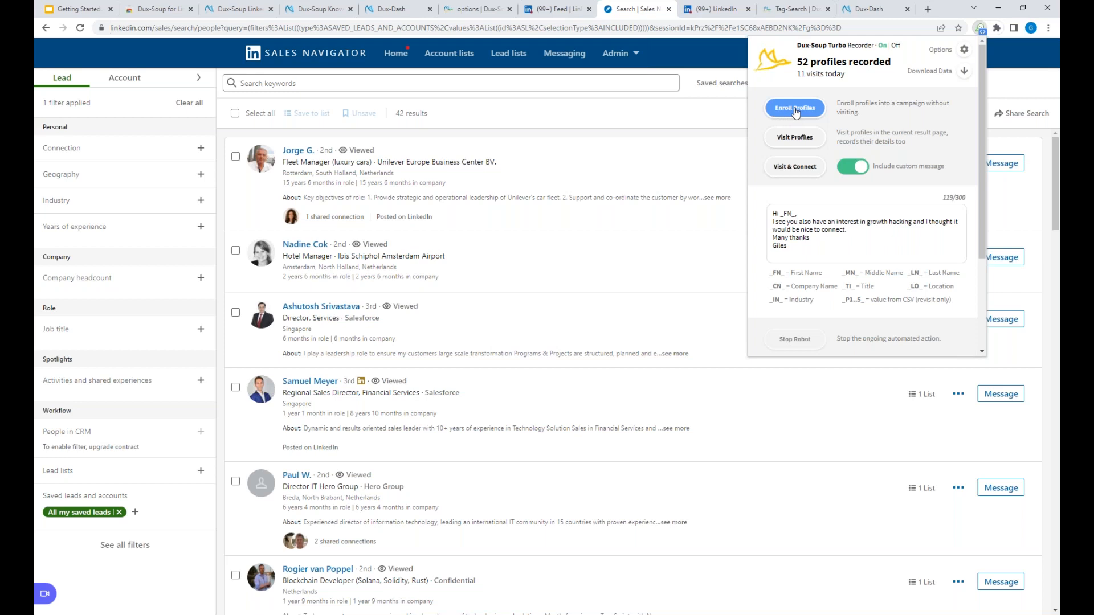
{"action": "left_click", "coordinate": [796, 109]}
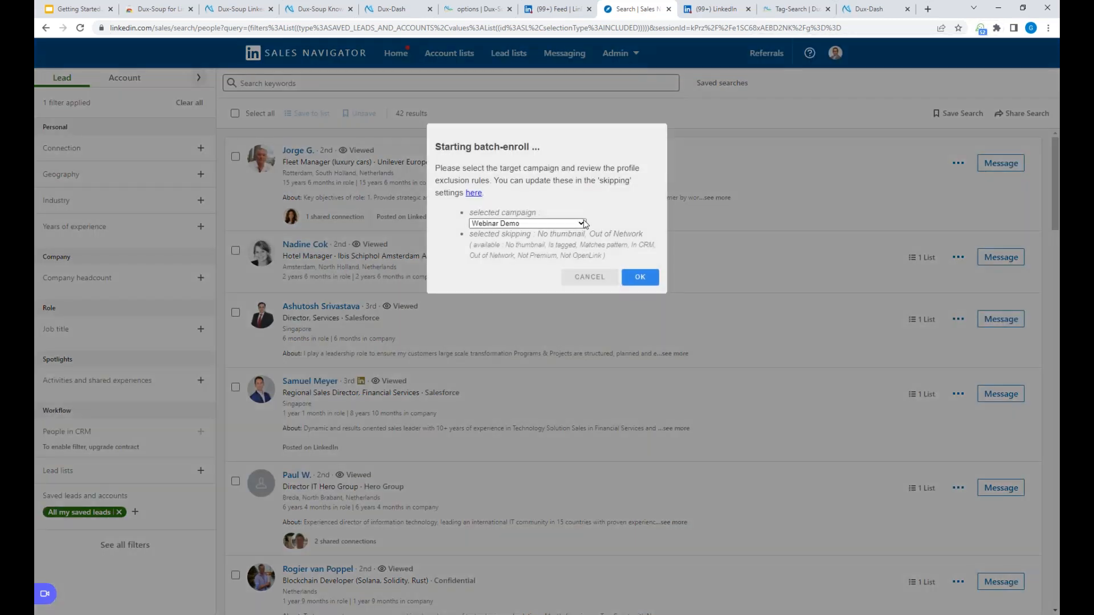
{"action": "left_click", "coordinate": [583, 223]}
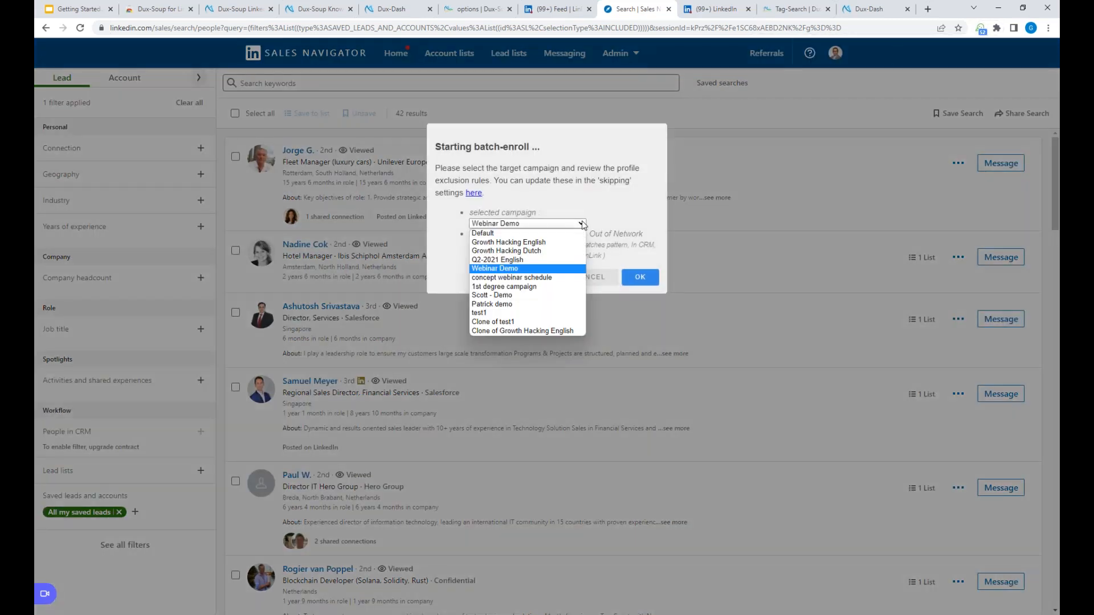
{"action": "left_click", "coordinate": [500, 269]}
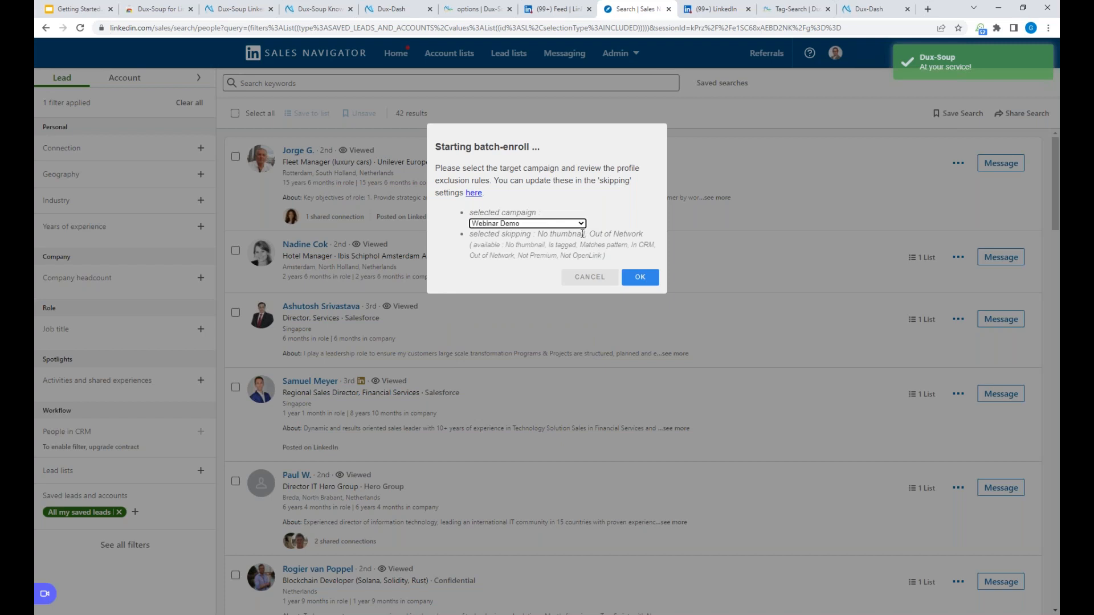
{"action": "left_click", "coordinate": [591, 278]}
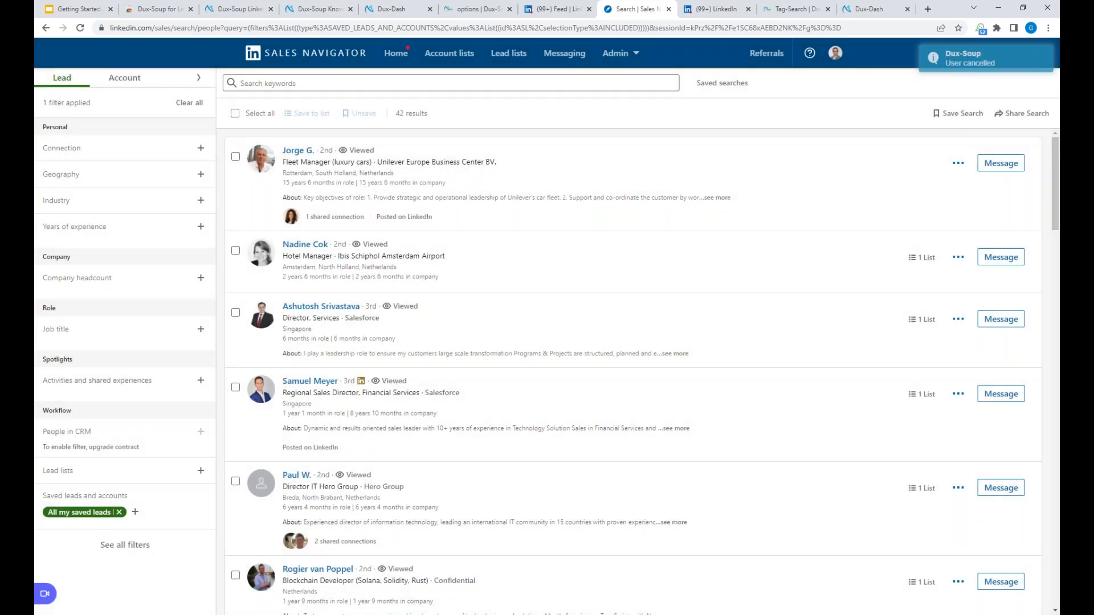
Reload the search results, expand Dux-Soup Tricks and set the first lead's campaign to Growth Hacking English
{"action": "left_click", "coordinate": [422, 29]}
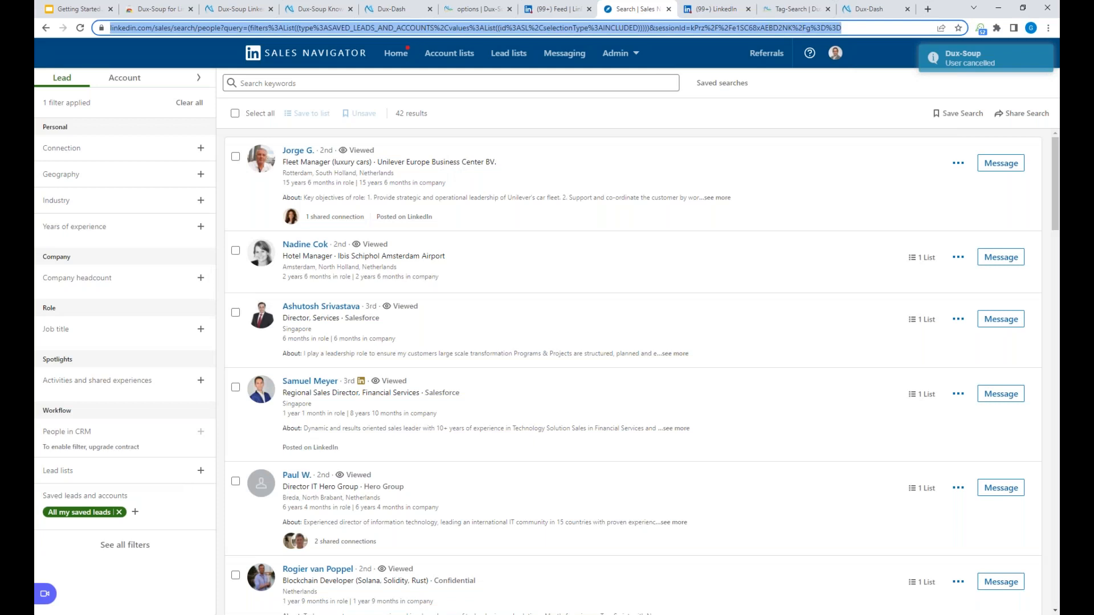
{"action": "key", "text": "Return"}
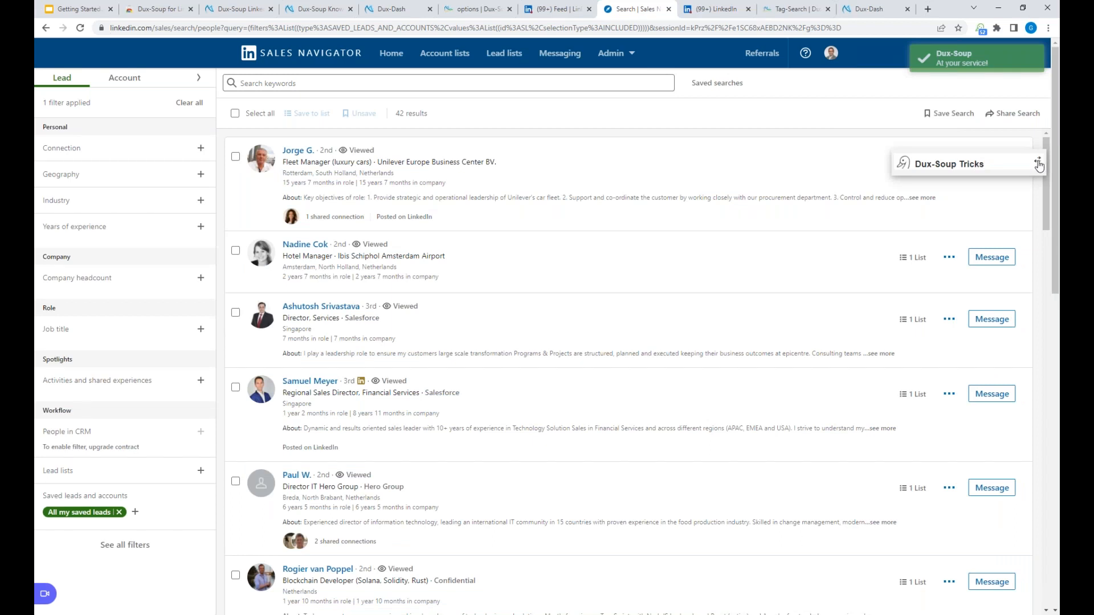
{"action": "left_click", "coordinate": [1039, 164]}
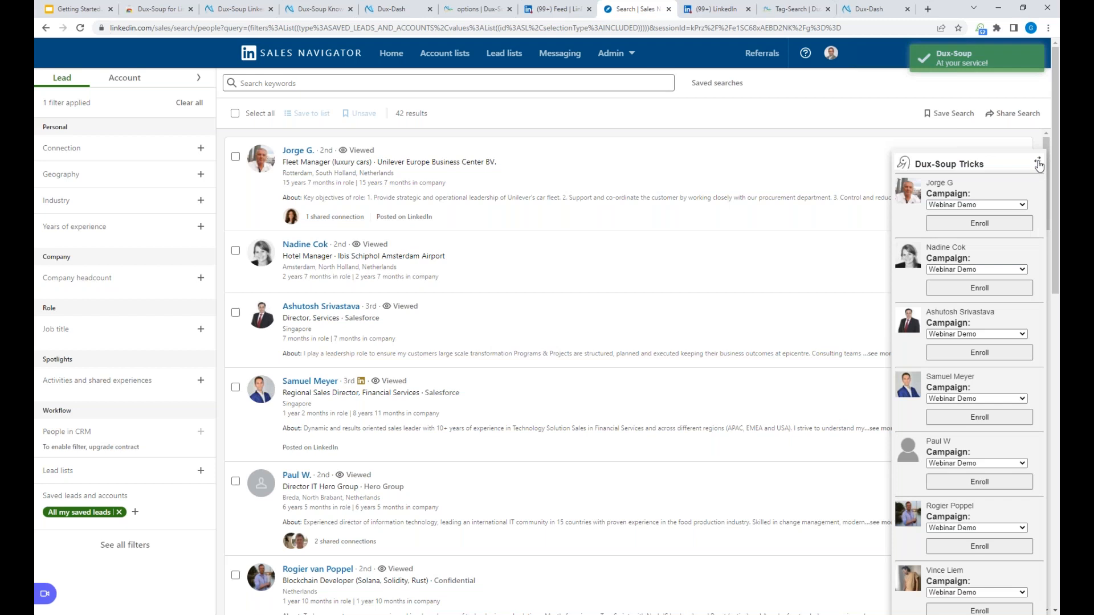
{"action": "left_click", "coordinate": [1023, 206]}
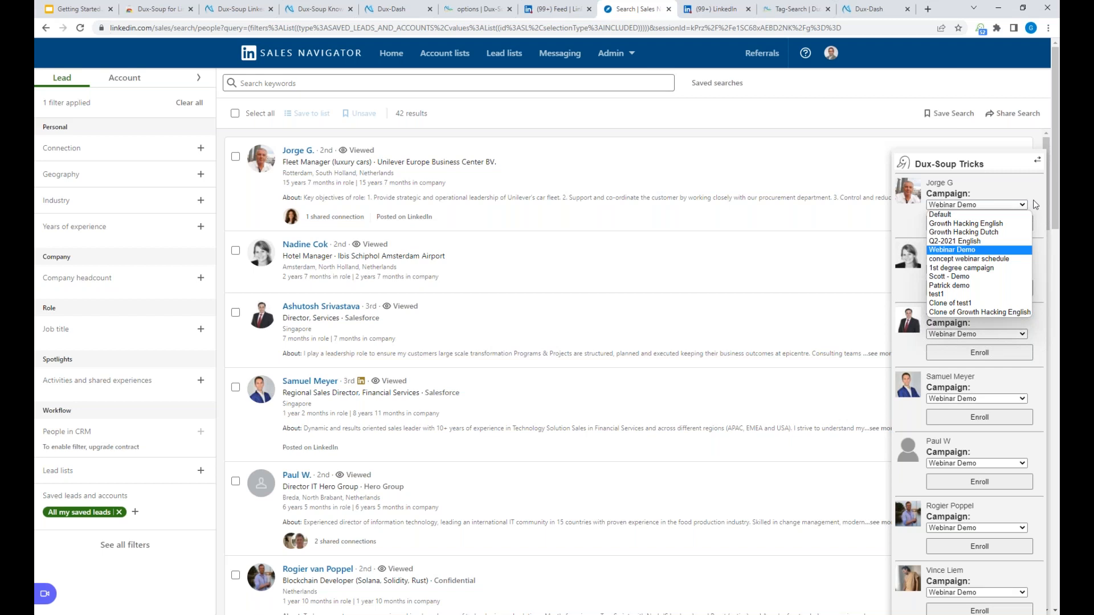
{"action": "left_click", "coordinate": [1001, 224]}
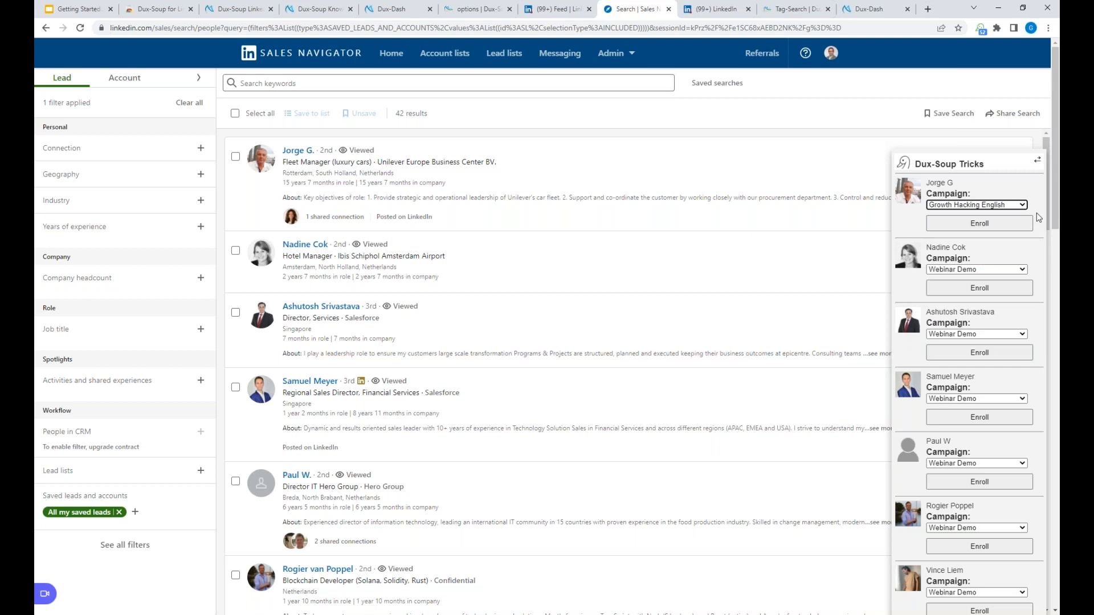
{"action": "scroll", "coordinate": [1037, 217], "scroll_direction": "down", "scroll_amount": 1}
{"action": "scroll", "coordinate": [1037, 216], "scroll_direction": "up", "scroll_amount": 1}
Open the second lead's profile in a new tab and view its campaign choices in Dux-Soup Tricks
{"action": "right_click", "coordinate": [296, 245]}
{"action": "left_click", "coordinate": [320, 253]}
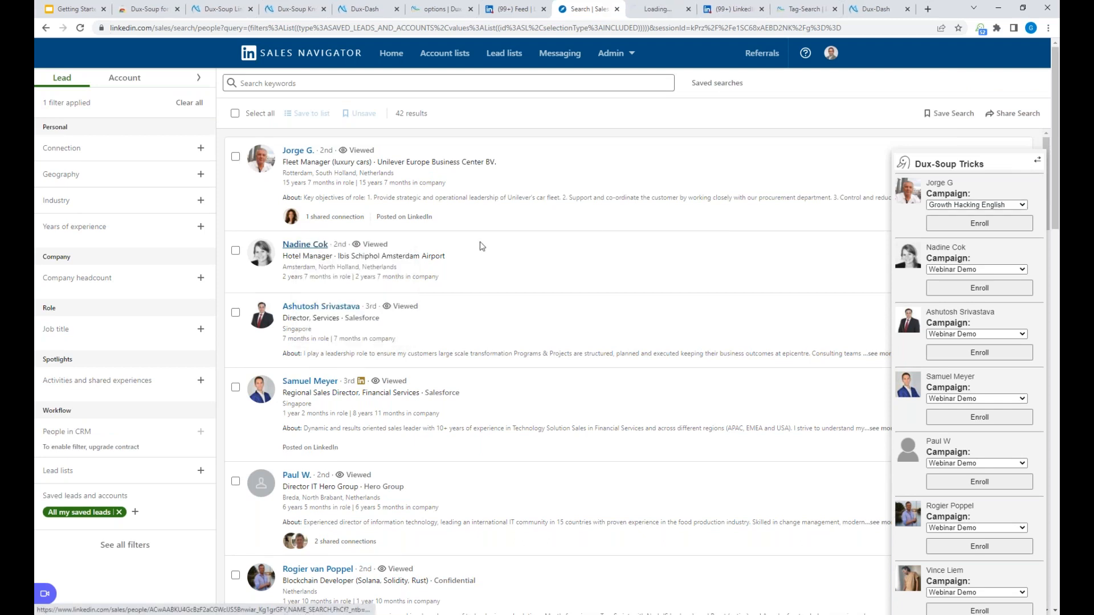
{"action": "left_click", "coordinate": [661, 12]}
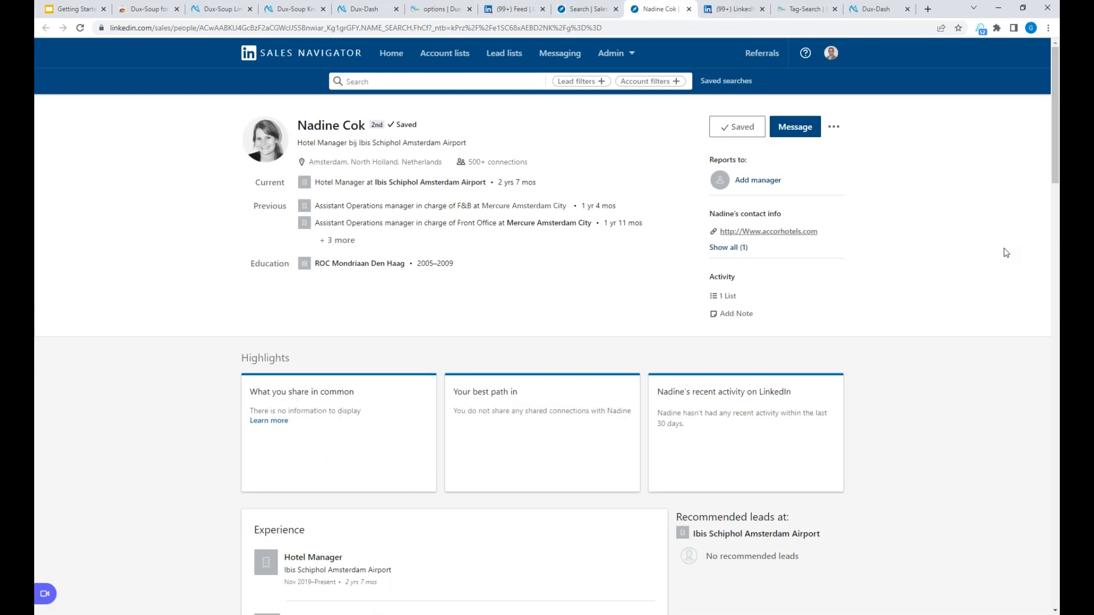
{"action": "left_click", "coordinate": [1036, 180]}
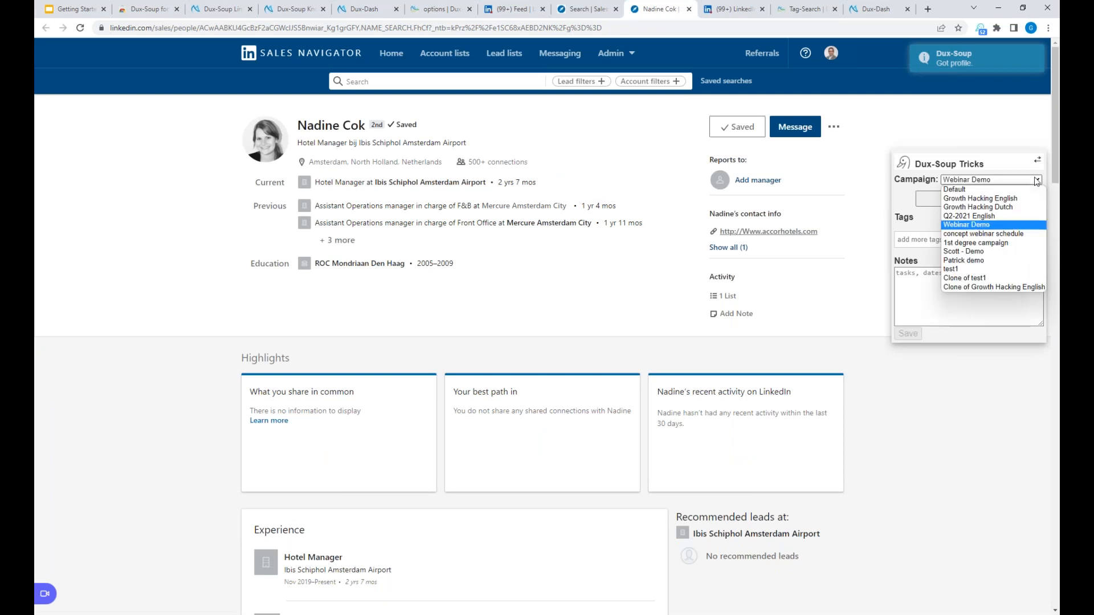
{"action": "left_click", "coordinate": [900, 204]}
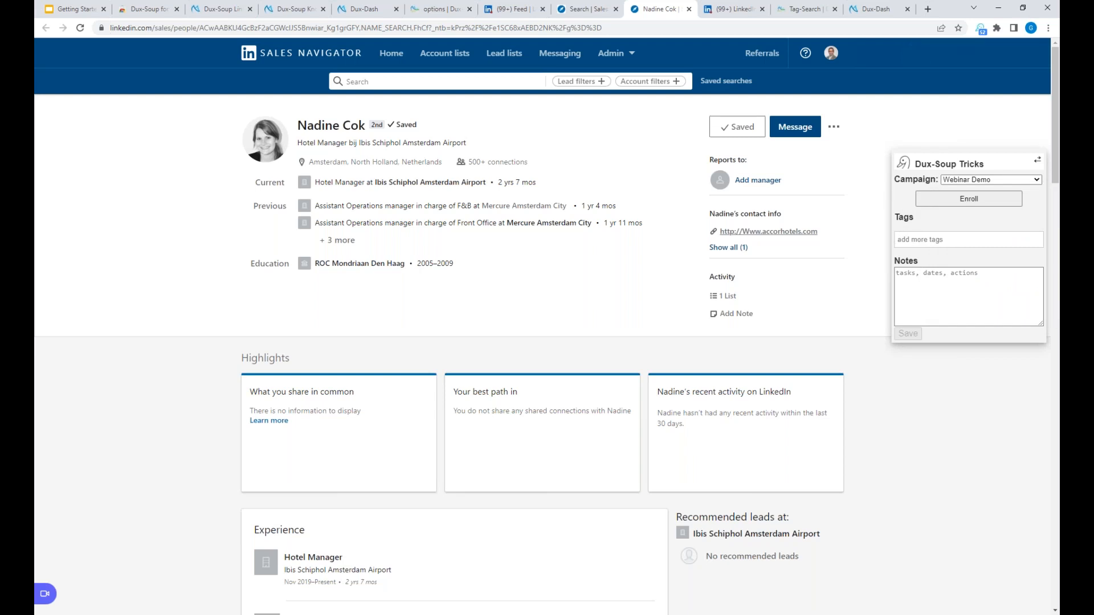
Return to the Sales Navigator search results and collapse Dux-Soup Tricks
{"action": "left_click", "coordinate": [584, 9]}
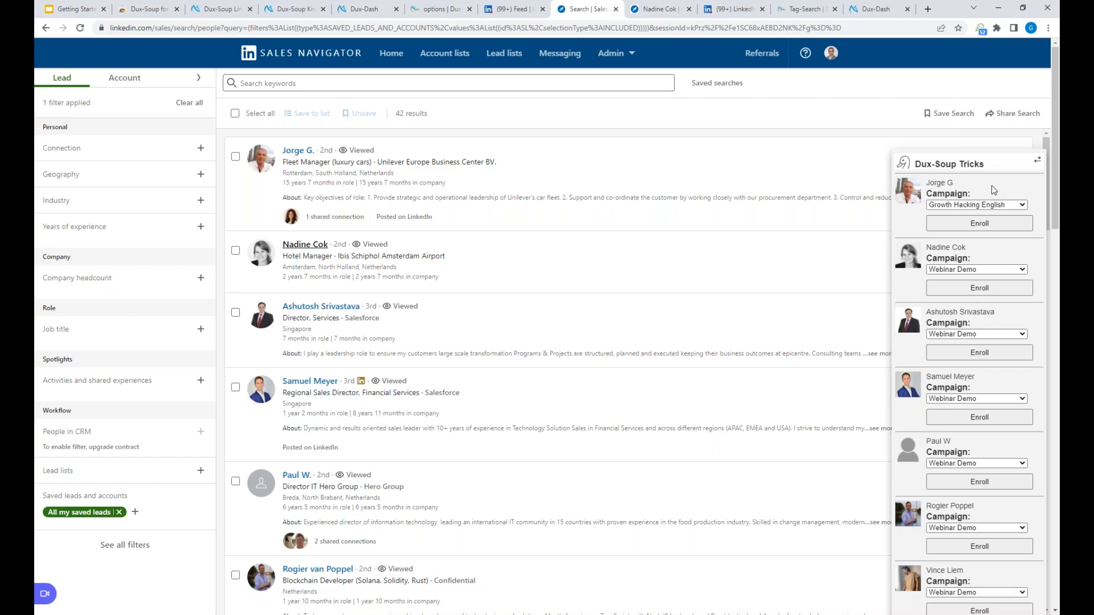
{"action": "left_click", "coordinate": [1038, 165]}
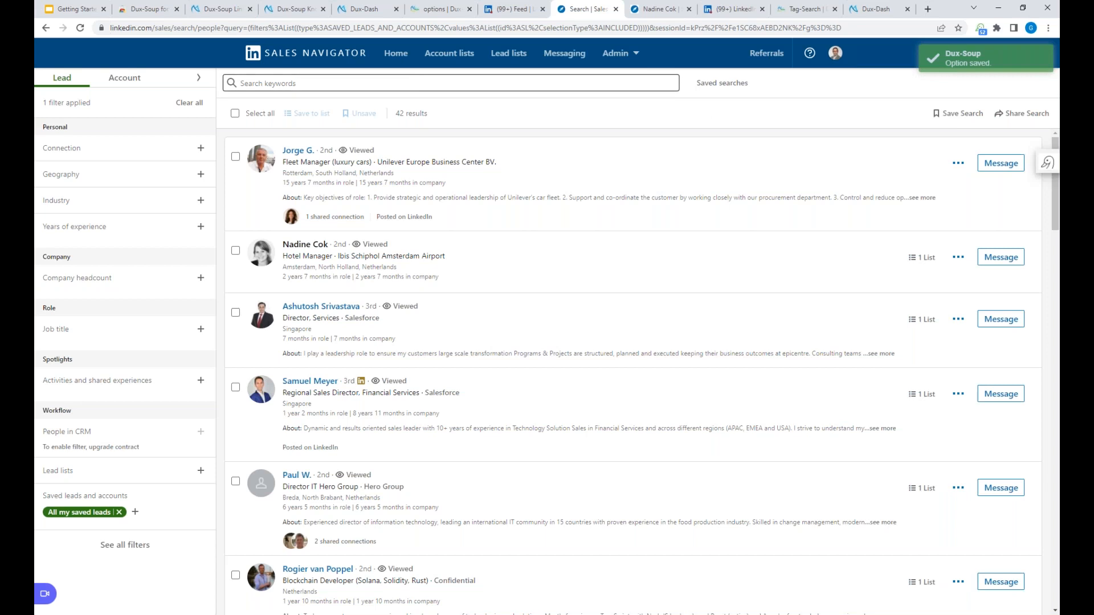
Present the Getting Started deck from the "How to" slide and advance to the Upcoming Webinar slide
{"action": "left_click", "coordinate": [76, 10]}
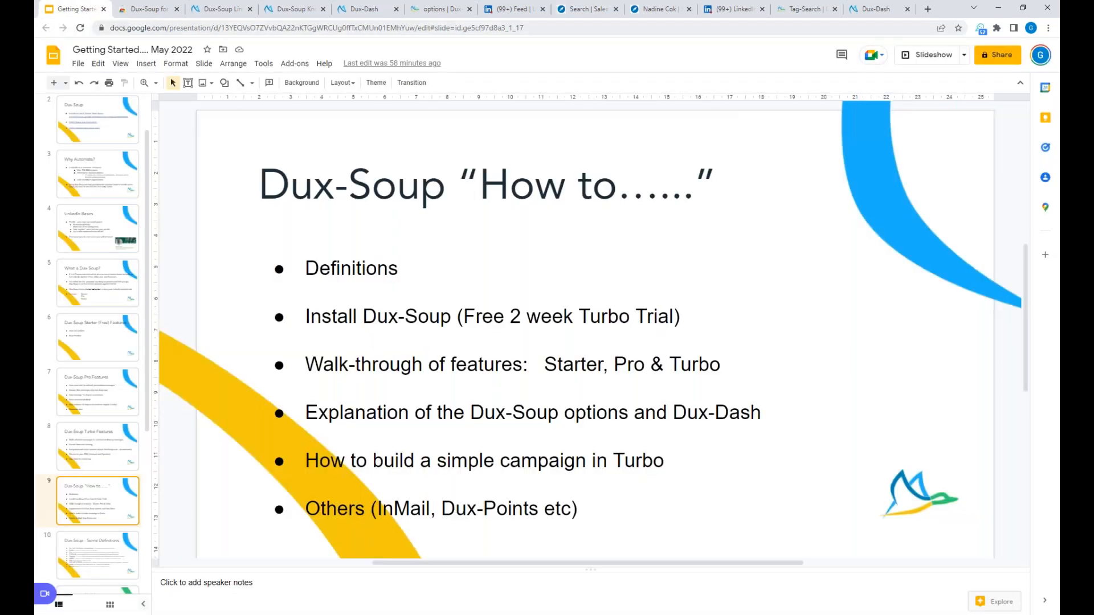
{"action": "left_click", "coordinate": [932, 55]}
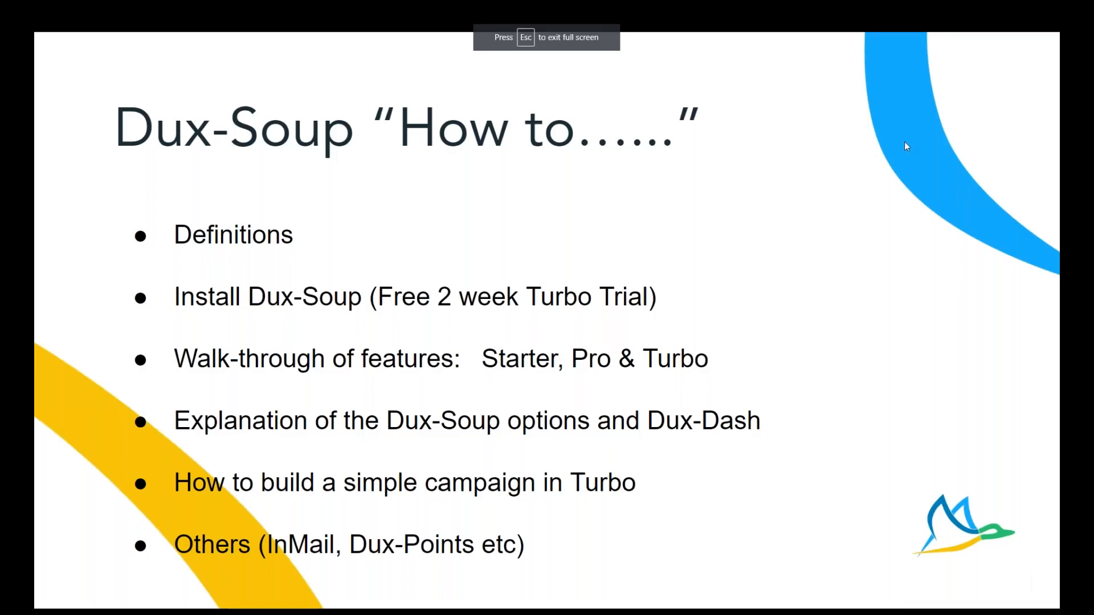
{"action": "key", "text": "Right"}
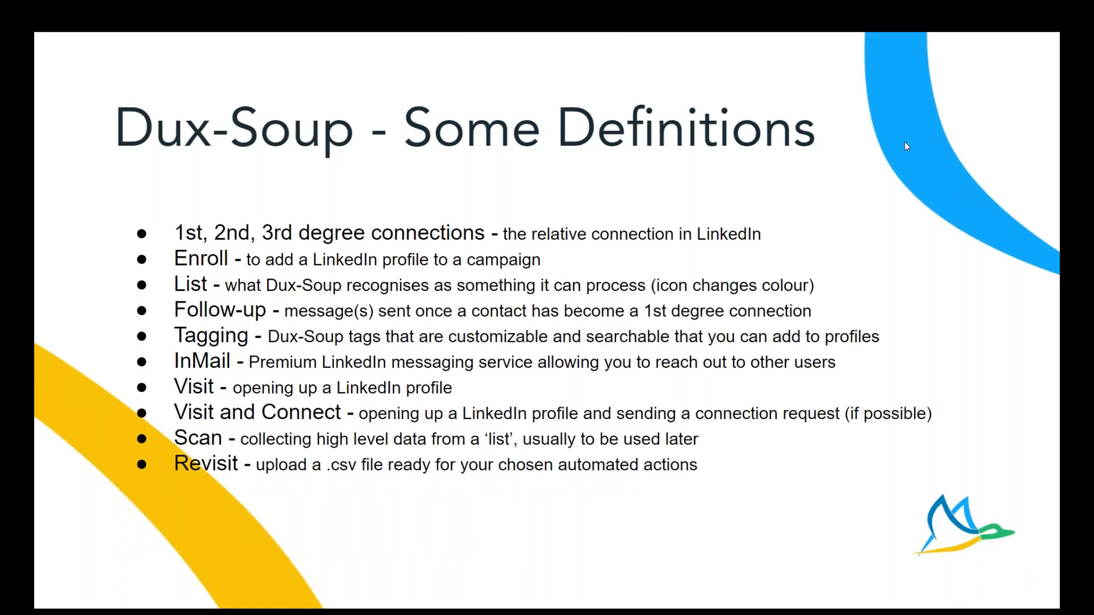
{"action": "key", "text": "Right"}
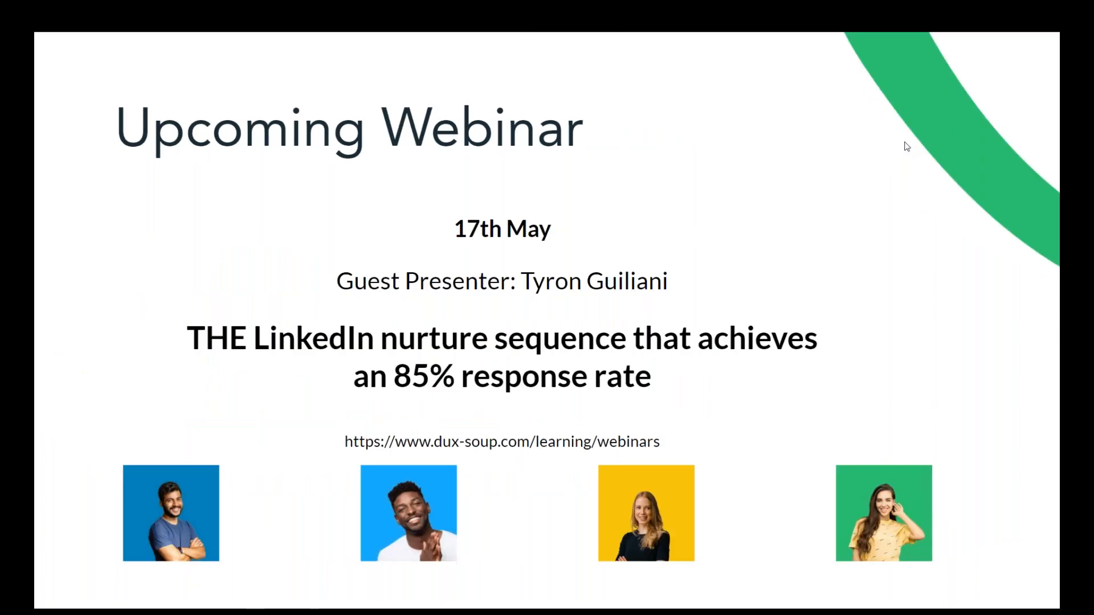
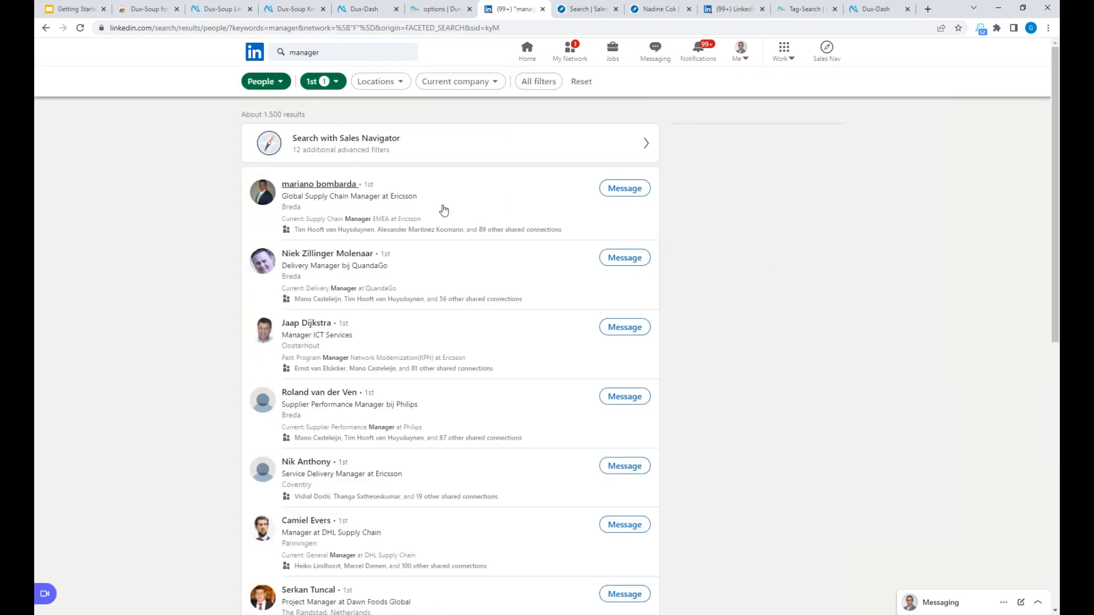
Filter the LinkedIn search for 1st-degree managers to the location England, United Kingdom, and look through the results
{"action": "left_click", "coordinate": [398, 83]}
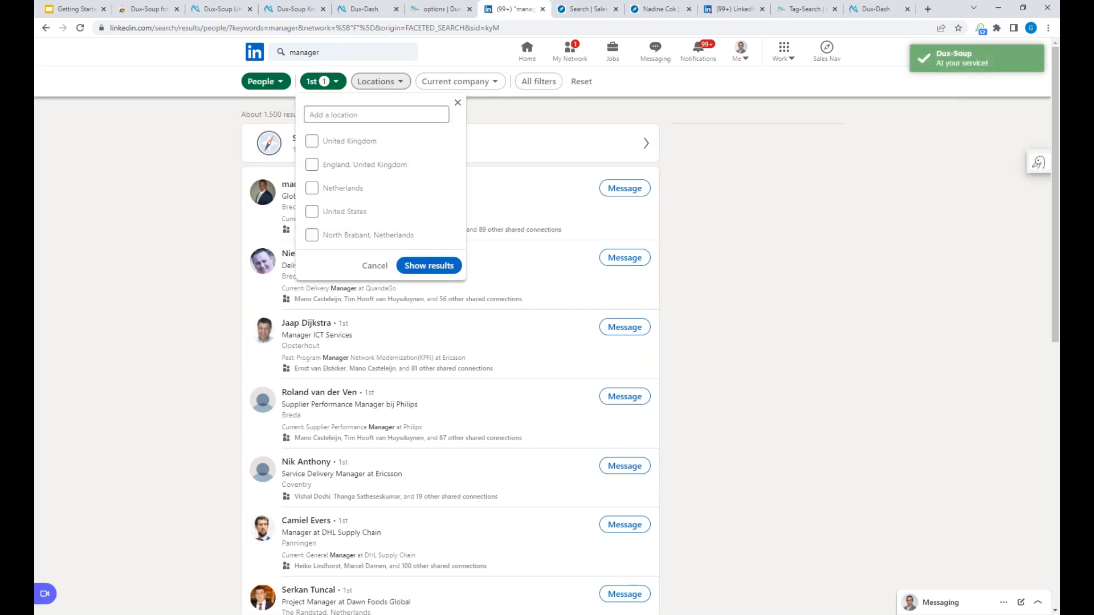
{"action": "left_click", "coordinate": [311, 165]}
{"action": "left_click", "coordinate": [421, 267]}
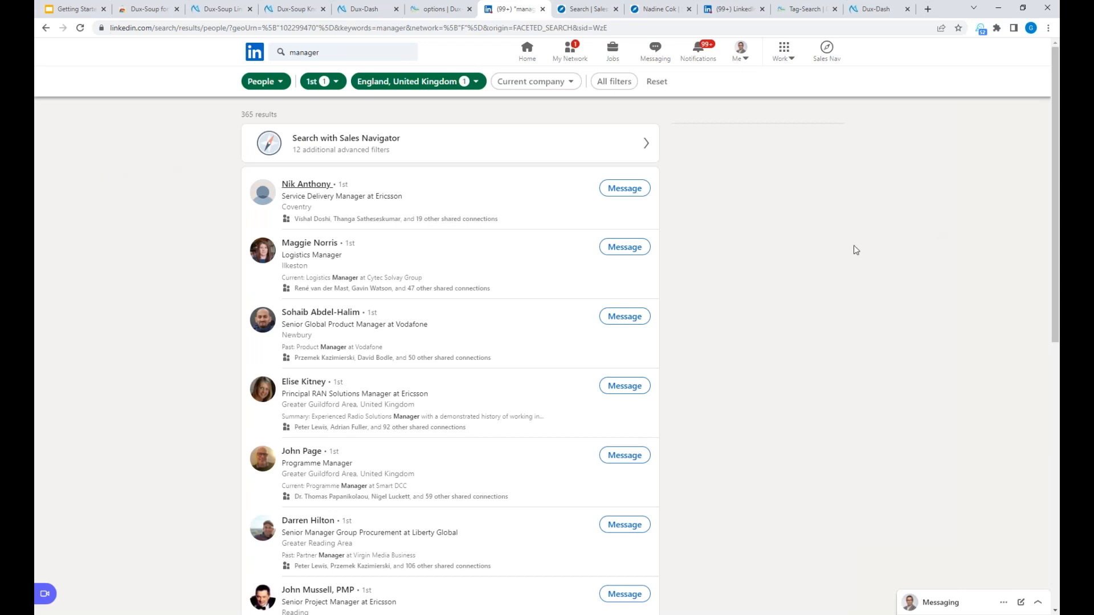
{"action": "scroll", "coordinate": [855, 246], "scroll_direction": "down", "scroll_amount": 5}
{"action": "scroll", "coordinate": [856, 247], "scroll_direction": "up", "scroll_amount": 5}
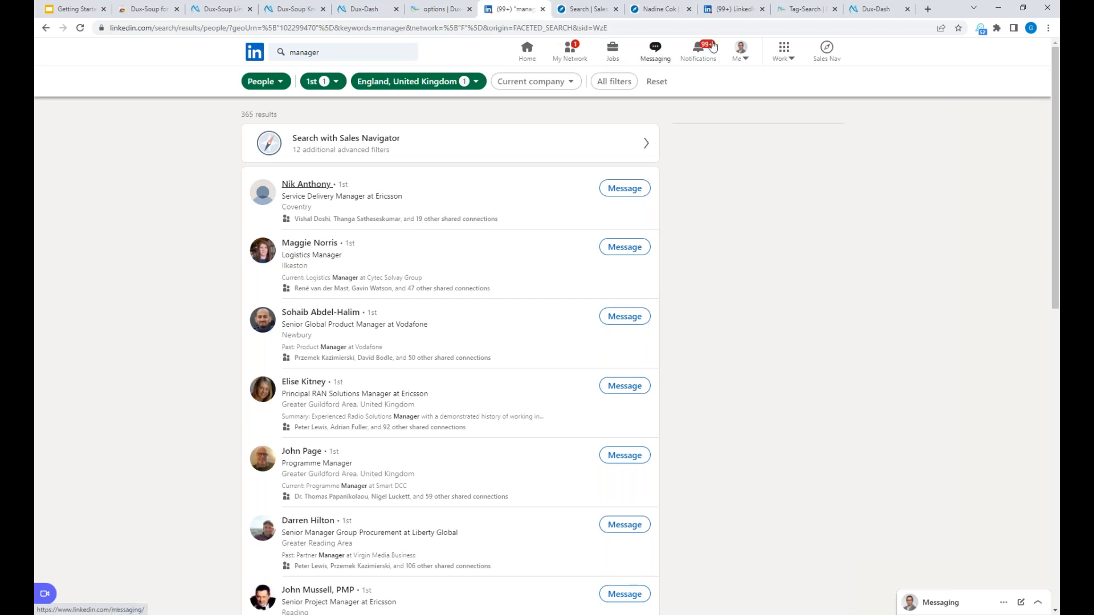
Open the Dux-Soup options and complete the personalised 1st-degree message after the greeting with "here is my evet invite"
{"action": "left_click", "coordinate": [980, 30]}
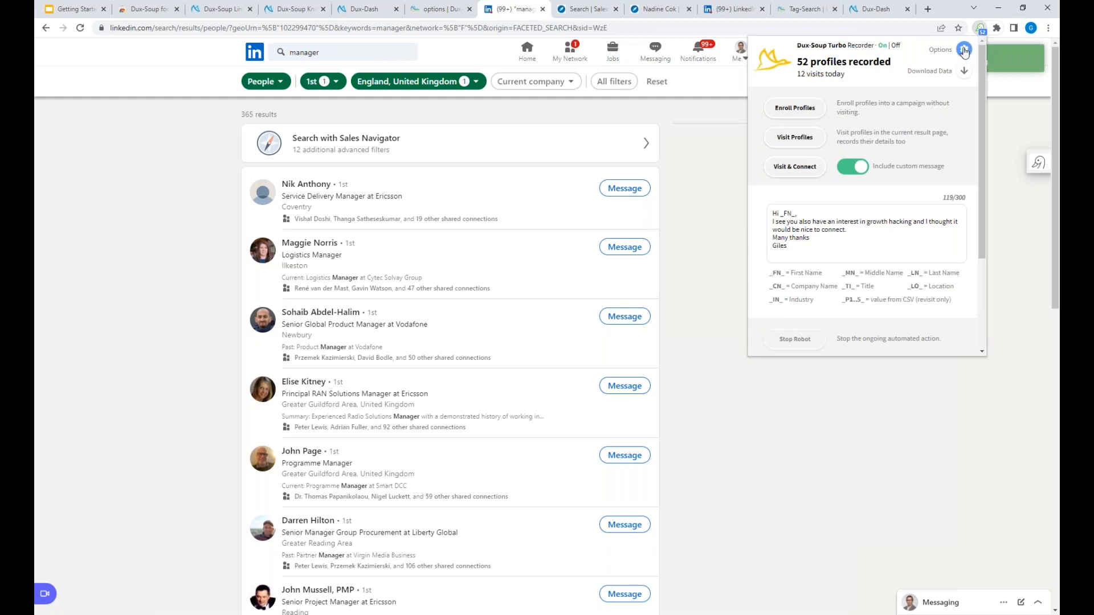
{"action": "left_click", "coordinate": [965, 51]}
{"action": "left_click_drag", "start_coordinate": [435, 288], "coordinate": [368, 289]}
{"action": "type", "text": "here is mtt"}
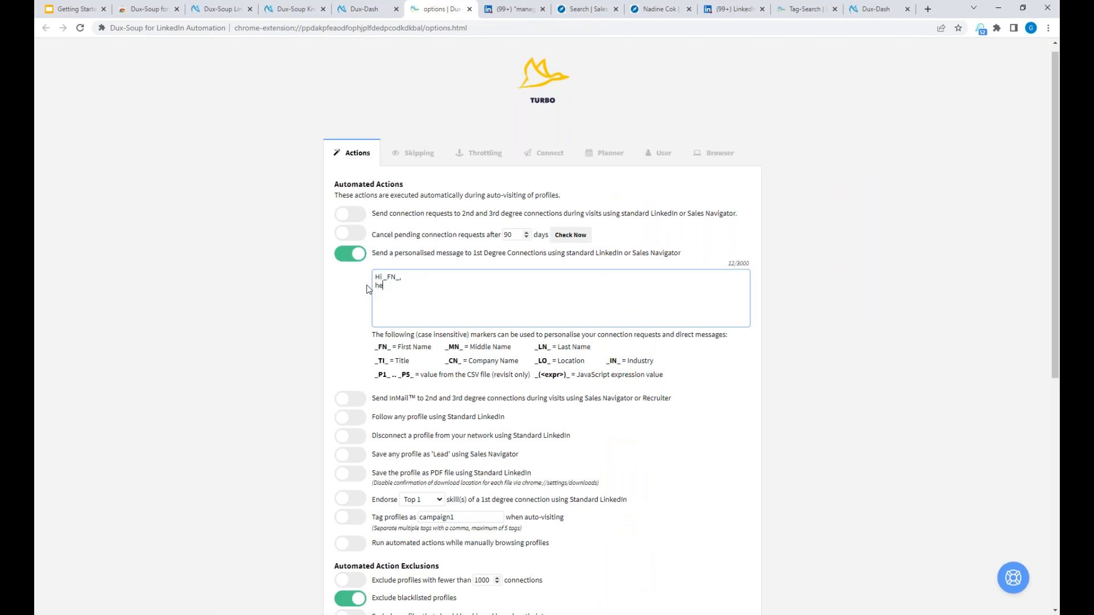
{"action": "key", "text": "BackSpace"}
{"action": "key", "text": "BackSpace"}
{"action": "key", "text": "BackSpace"}
{"action": "type", "text": "y e"}
{"action": "type", "text": "n"}
{"action": "type", "text": "vet invite"}
Enable tagging of auto-visited profiles and set the tag to "invite1"
{"action": "left_click", "coordinate": [354, 518]}
{"action": "double_click", "coordinate": [460, 516]}
{"action": "type", "text": "invite"}
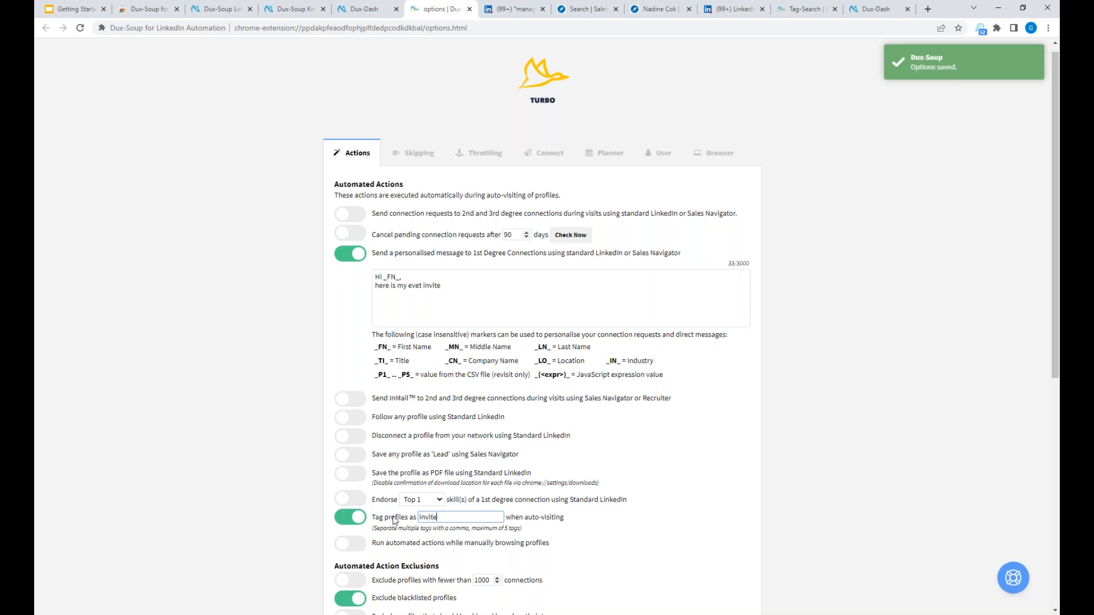
{"action": "left_click", "coordinate": [716, 450]}
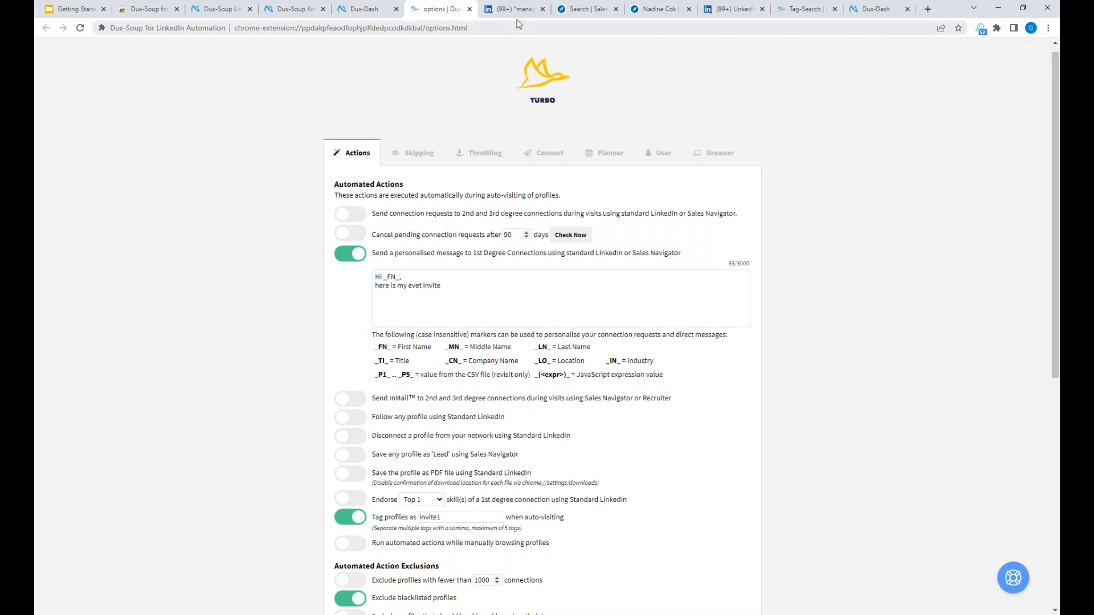
Return to the LinkedIn manager search and turn off the custom message for Visit & Connect in Dux-Soup
{"action": "key", "text": "ctrl+Tab"}
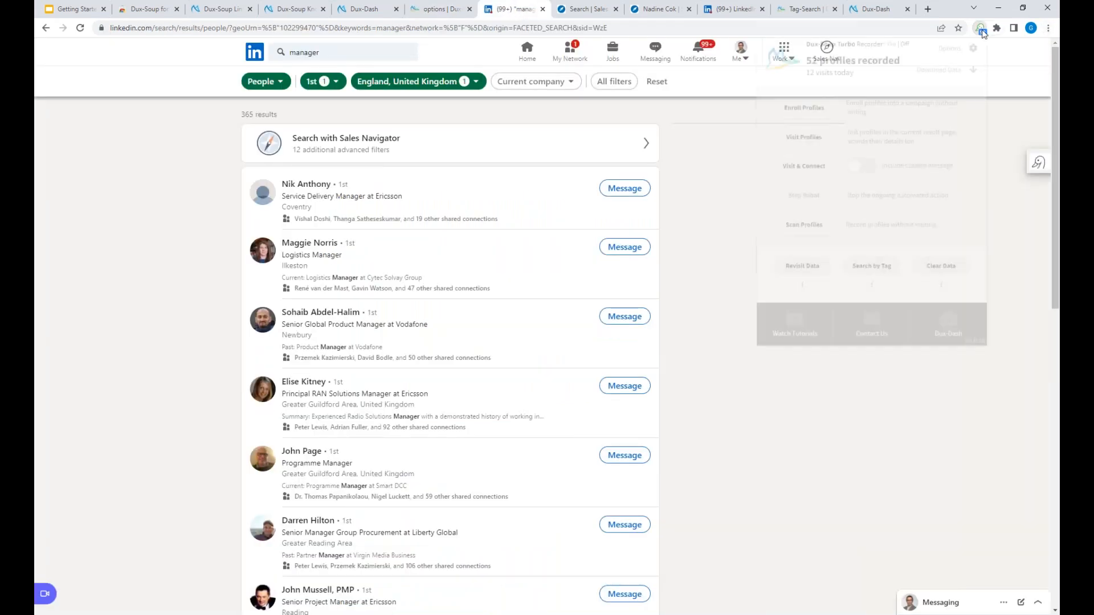
{"action": "left_click", "coordinate": [981, 30]}
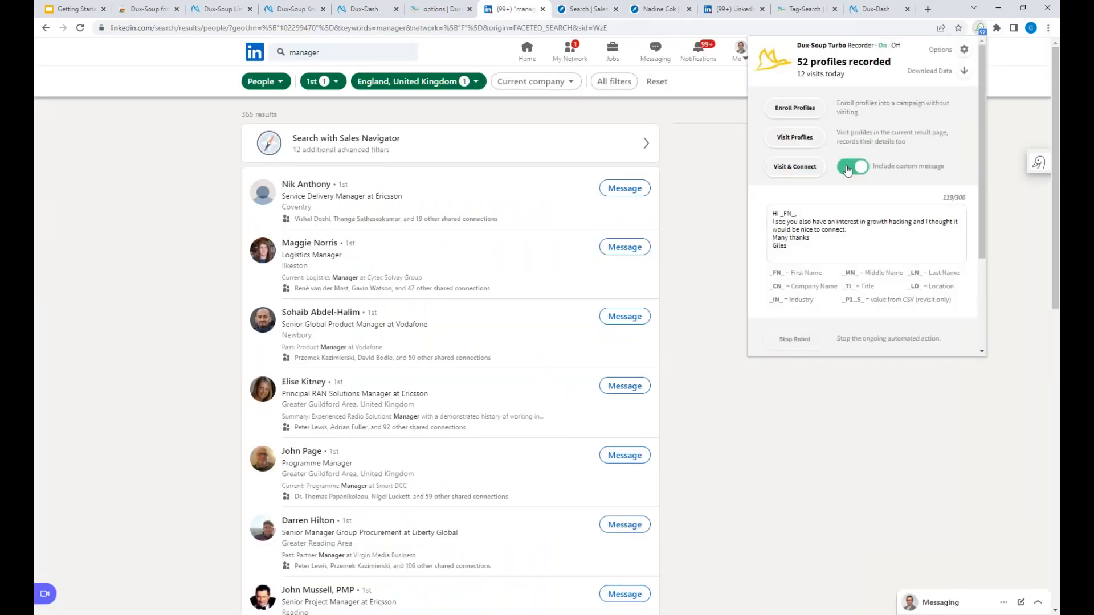
{"action": "left_click", "coordinate": [847, 168]}
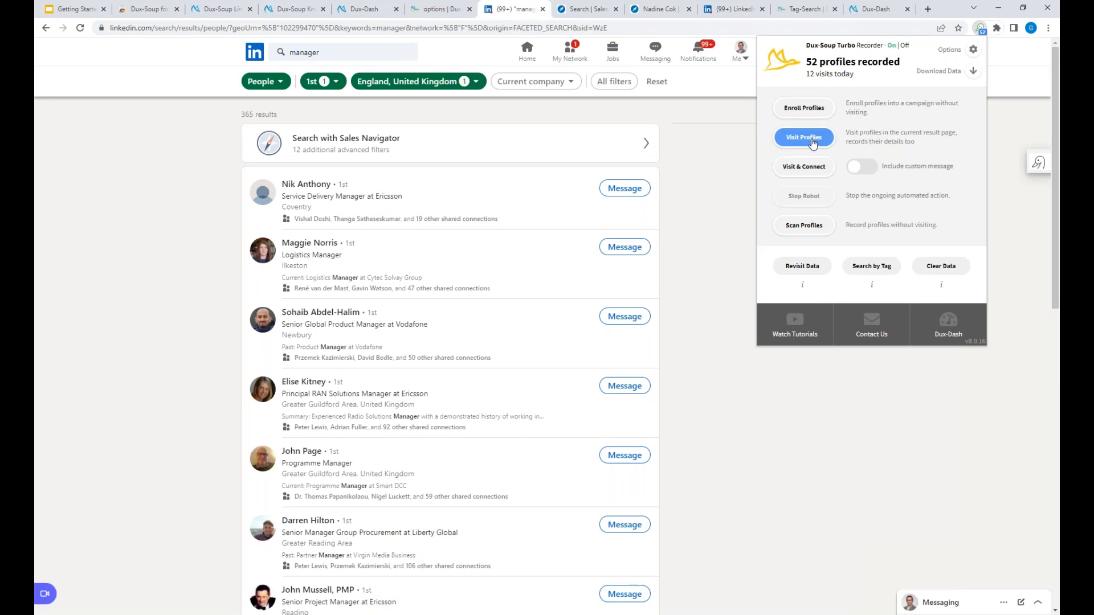
{"action": "left_click", "coordinate": [725, 206]}
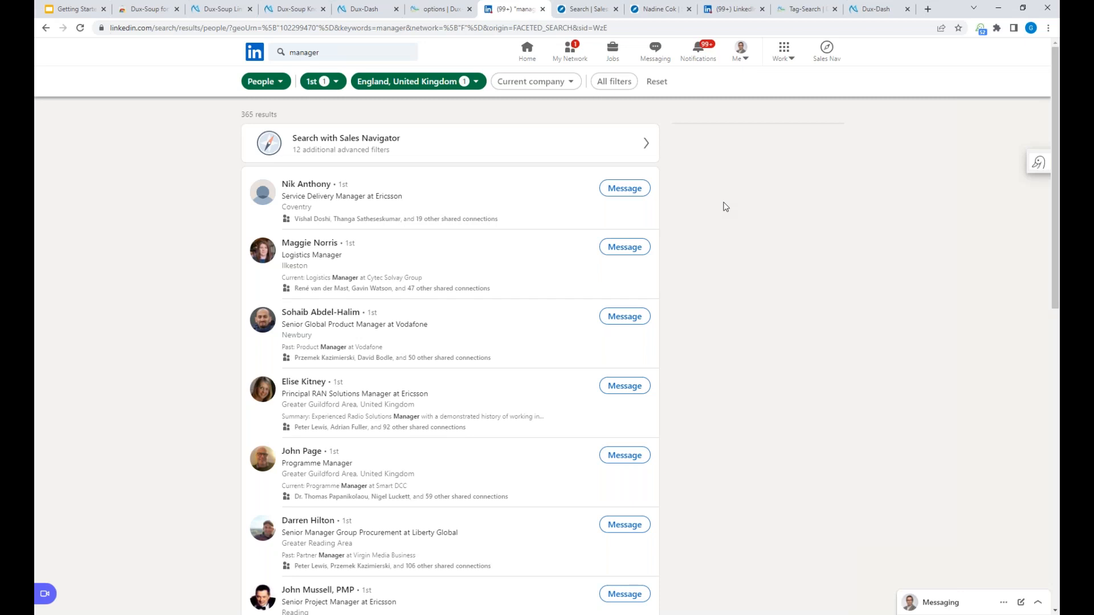
Switch to Dux-Dash and start a new drip campaign named "Event1"
{"action": "left_click", "coordinate": [874, 9]}
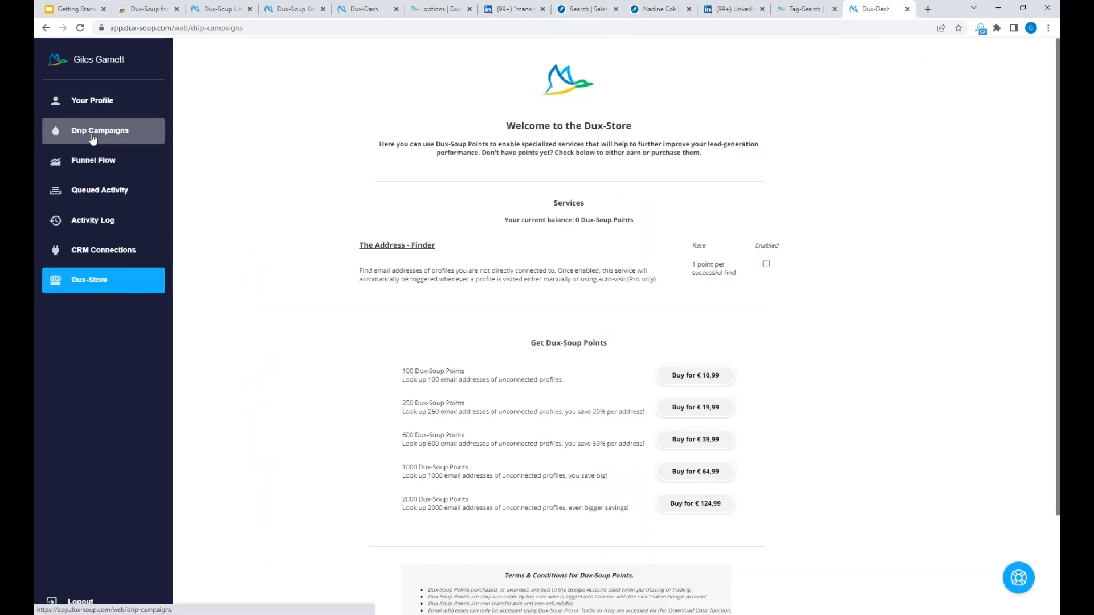
{"action": "left_click", "coordinate": [93, 137]}
{"action": "left_click", "coordinate": [139, 305]}
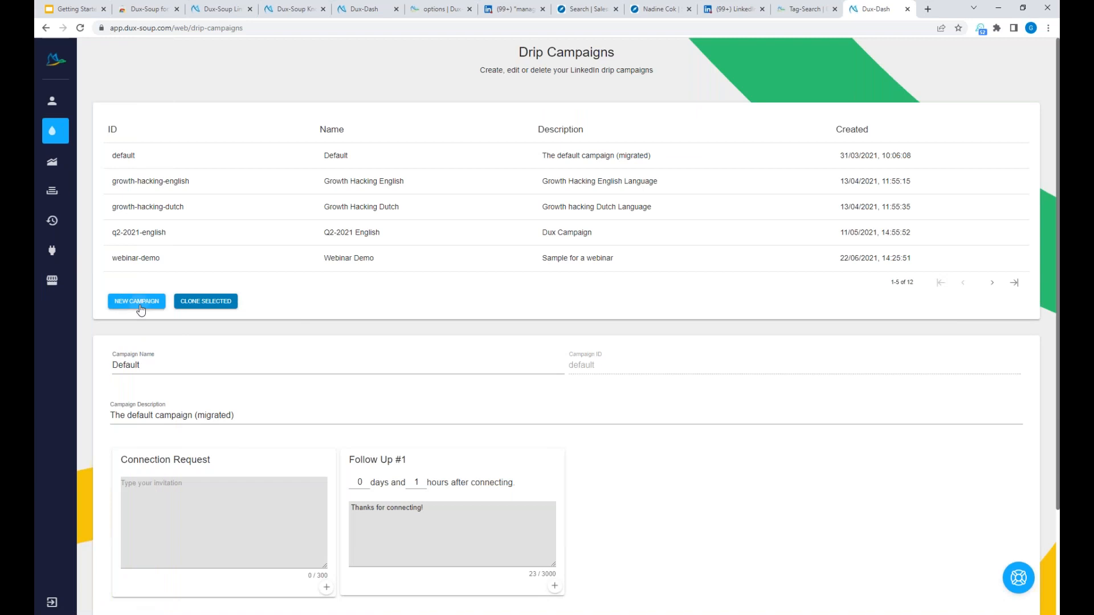
{"action": "left_click", "coordinate": [174, 364]}
{"action": "type", "text": "Event"}
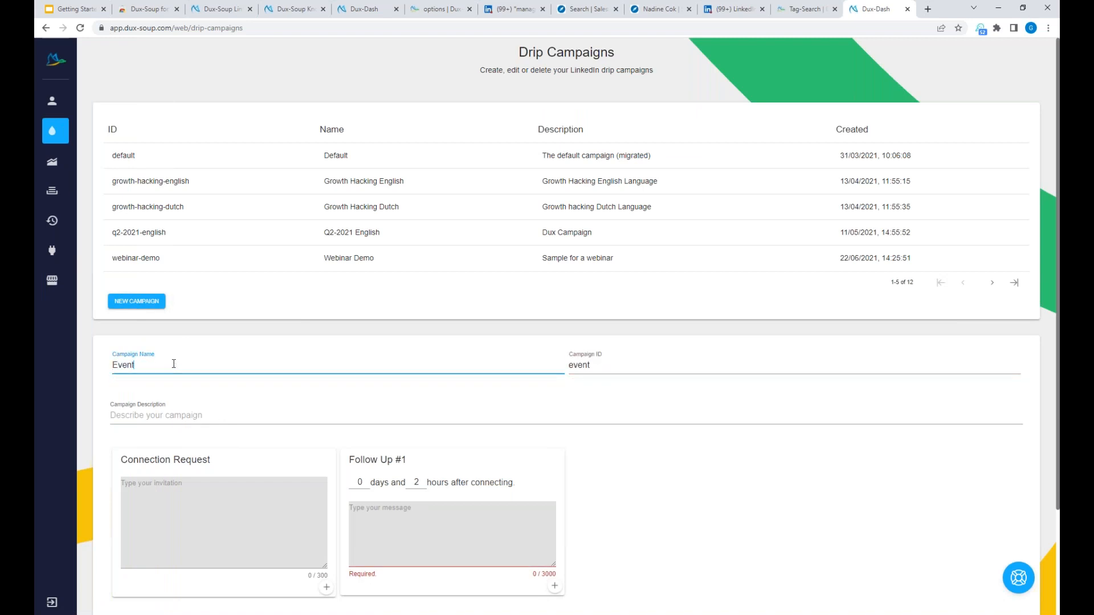
{"action": "type", "text": "1"}
{"action": "left_click", "coordinate": [288, 441]}
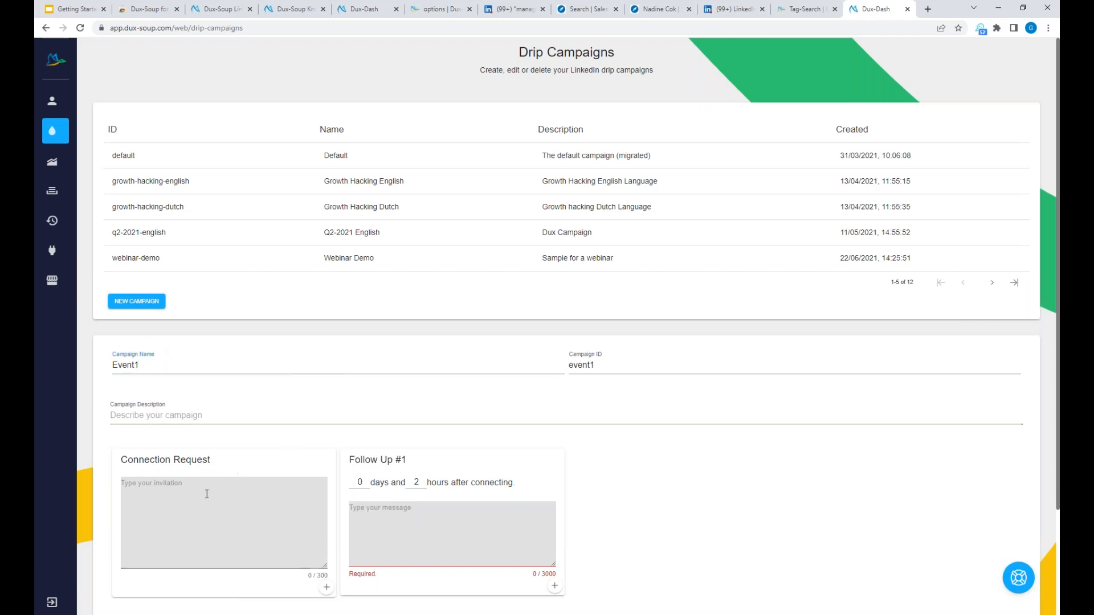
Set Follow Up #1 to 1 hour after connecting with the message "Hi _FN_ some info......"
{"action": "left_click", "coordinate": [422, 485]}
{"action": "left_click", "coordinate": [400, 515]}
{"action": "type", "text": "Hi _FN_ "}
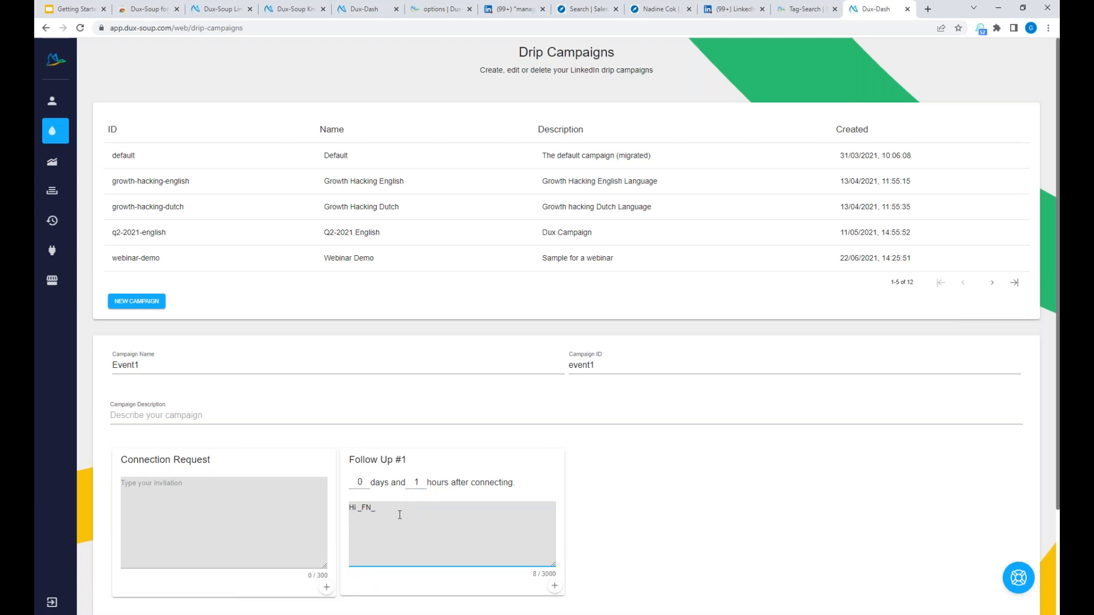
{"action": "type", "text": "some info"}
Add a second follow-up 7 days and 0 hours after connecting with the message "more info"
{"action": "left_click", "coordinate": [555, 587]}
{"action": "left_click", "coordinate": [595, 479]}
{"action": "left_click", "coordinate": [595, 479]}
{"action": "left_click", "coordinate": [595, 479]}
{"action": "left_click", "coordinate": [595, 479]}
{"action": "left_click", "coordinate": [595, 480]}
{"action": "left_click", "coordinate": [594, 525]}
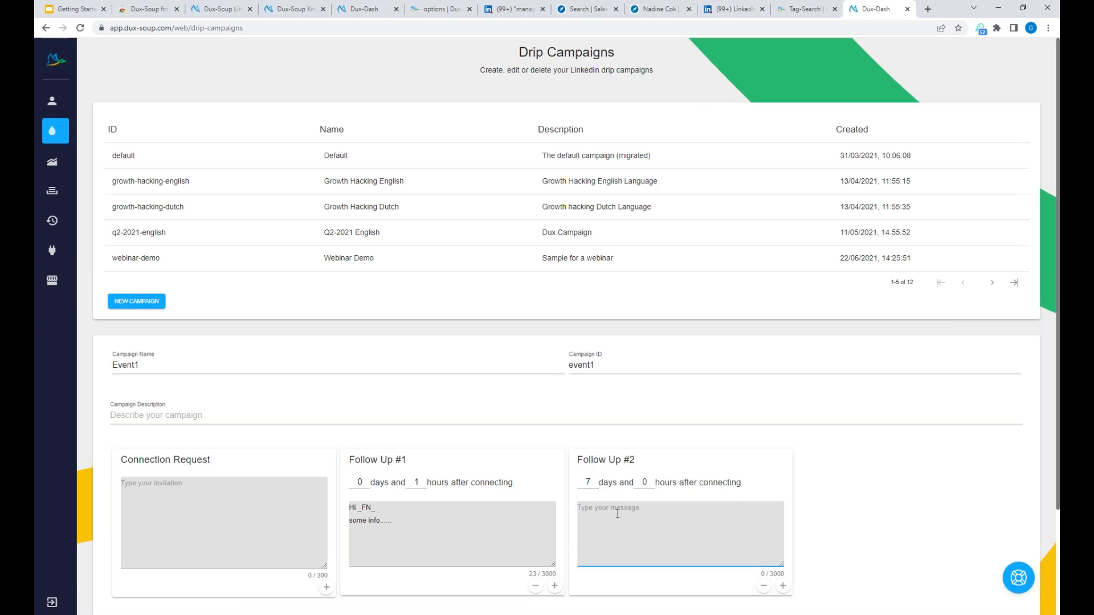
{"action": "type", "text": "more info"}
{"action": "left_click", "coordinate": [884, 559]}
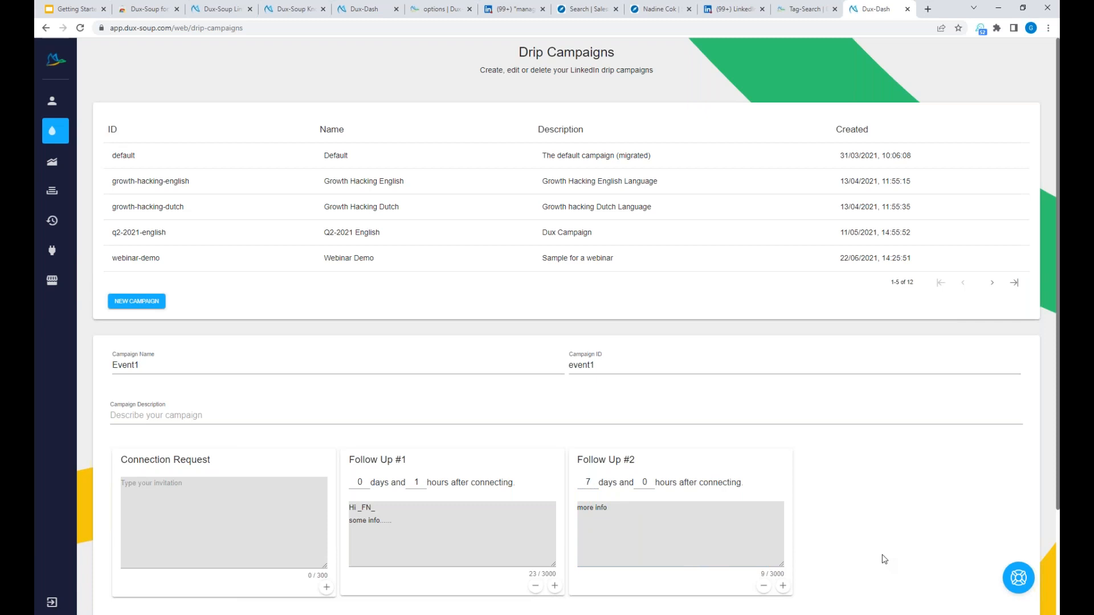
Add a third follow-up 14 days after connecting with the message "last chance" and save the campaign
{"action": "left_click", "coordinate": [782, 587]}
{"action": "left_click", "coordinate": [823, 481]}
{"action": "left_click", "coordinate": [823, 481]}
{"action": "left_click", "coordinate": [823, 480]}
{"action": "left_click", "coordinate": [822, 480]}
{"action": "left_click", "coordinate": [822, 480]}
{"action": "left_click", "coordinate": [823, 480]}
{"action": "left_click", "coordinate": [822, 481]}
{"action": "left_click", "coordinate": [823, 481]}
{"action": "left_click", "coordinate": [823, 480]}
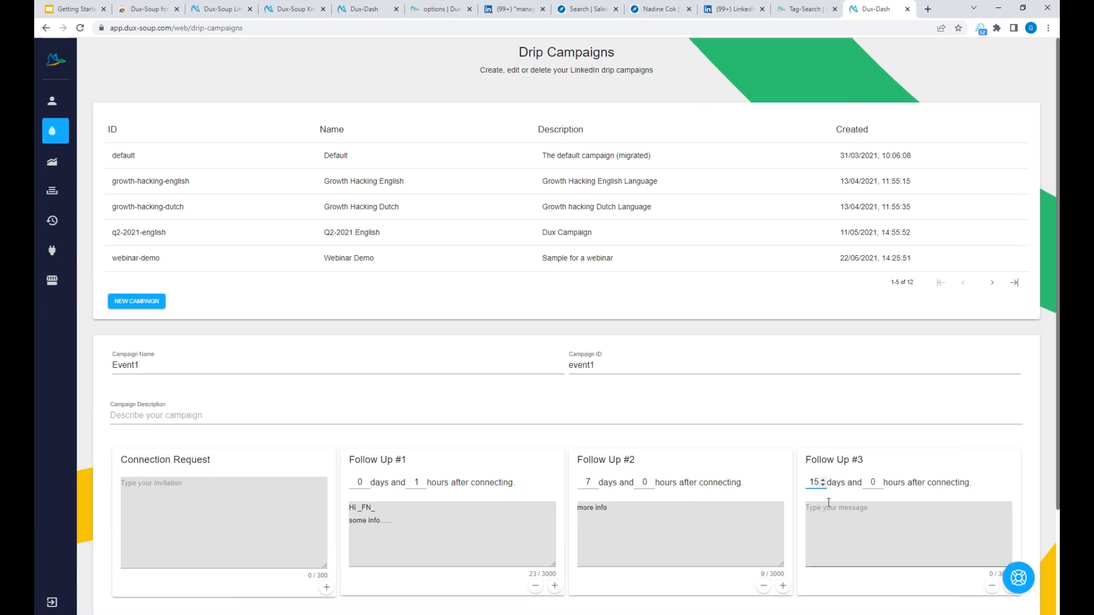
{"action": "left_click", "coordinate": [823, 486]}
{"action": "left_click", "coordinate": [822, 521]}
{"action": "type", "text": "last chance"}
{"action": "left_click", "coordinate": [951, 447]}
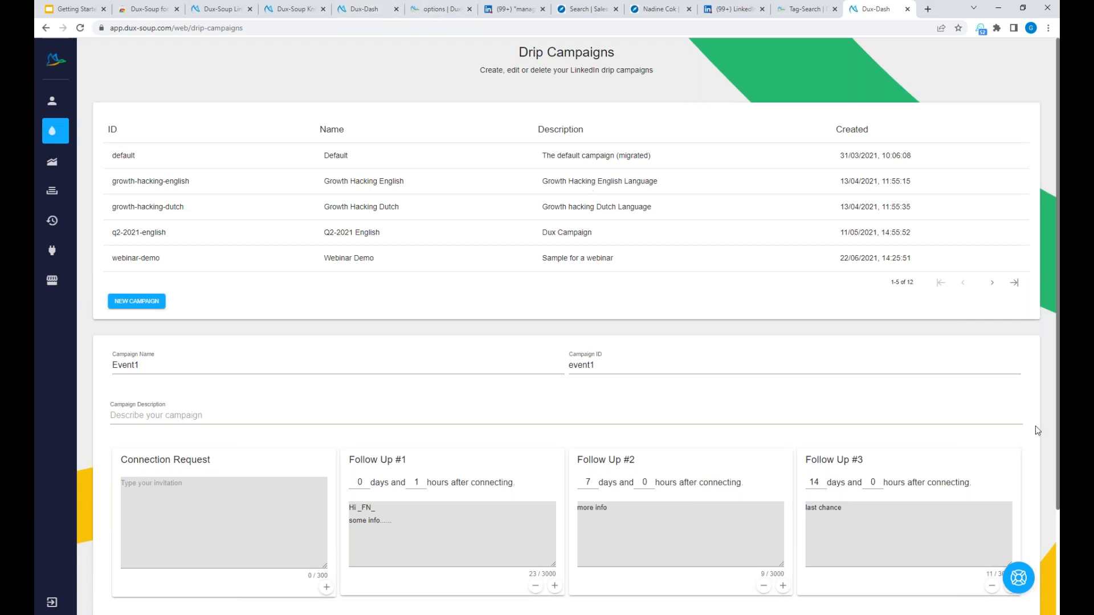
{"action": "scroll", "coordinate": [969, 428], "scroll_direction": "down", "scroll_amount": 1}
{"action": "left_click", "coordinate": [134, 596]}
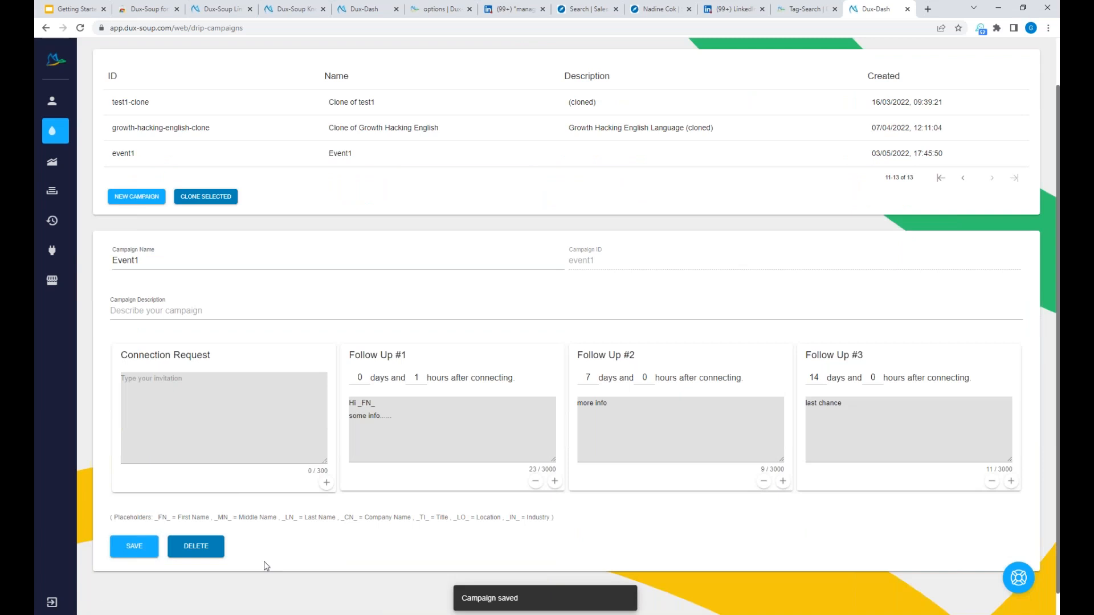
Reload the LinkedIn manager search and select the Event1 campaign for the first lead in Dux-Soup Tricks
{"action": "left_click", "coordinate": [523, 13]}
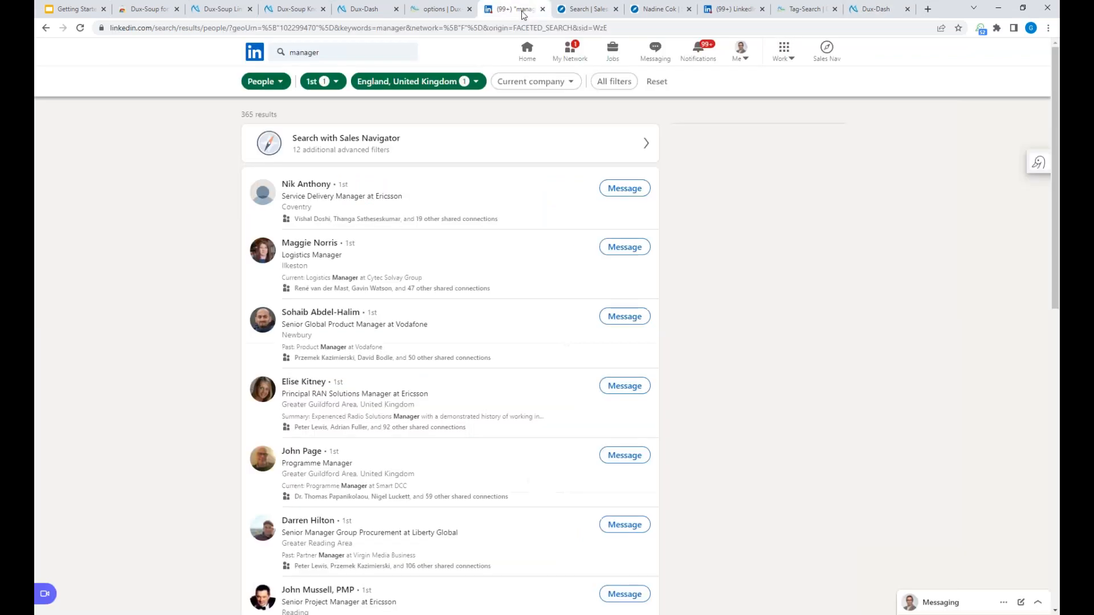
{"action": "left_click", "coordinate": [80, 28]}
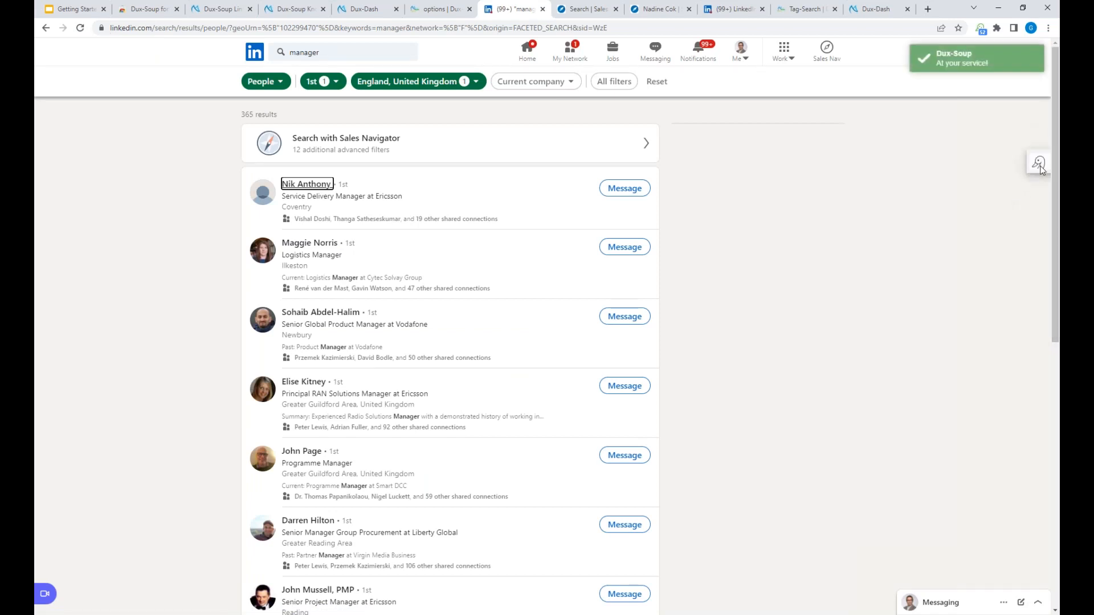
{"action": "left_click", "coordinate": [1039, 165]}
{"action": "left_click", "coordinate": [1025, 205]}
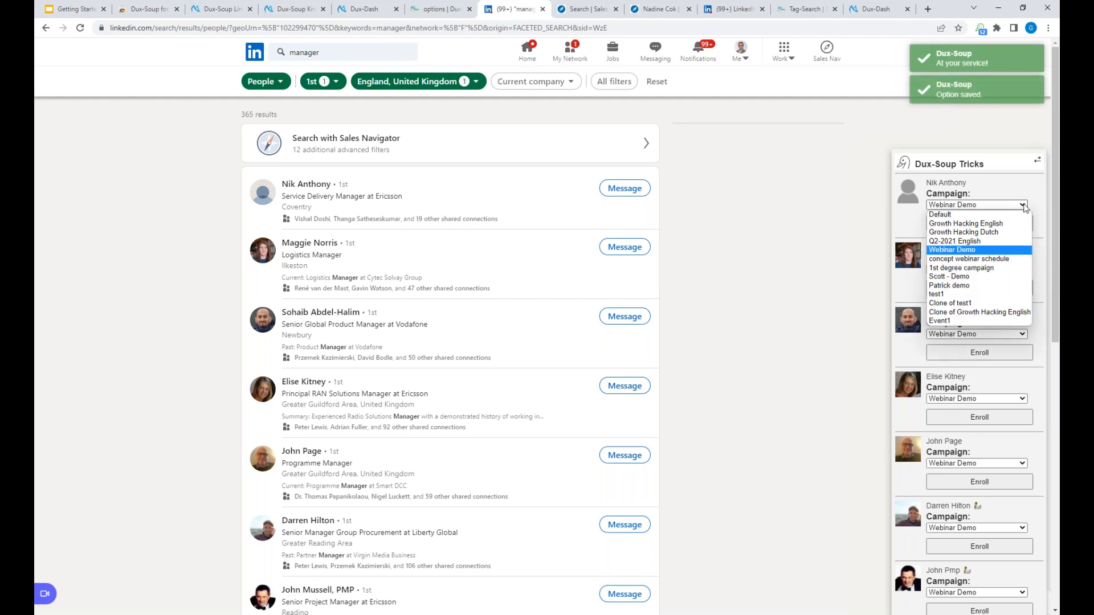
{"action": "left_click", "coordinate": [945, 322]}
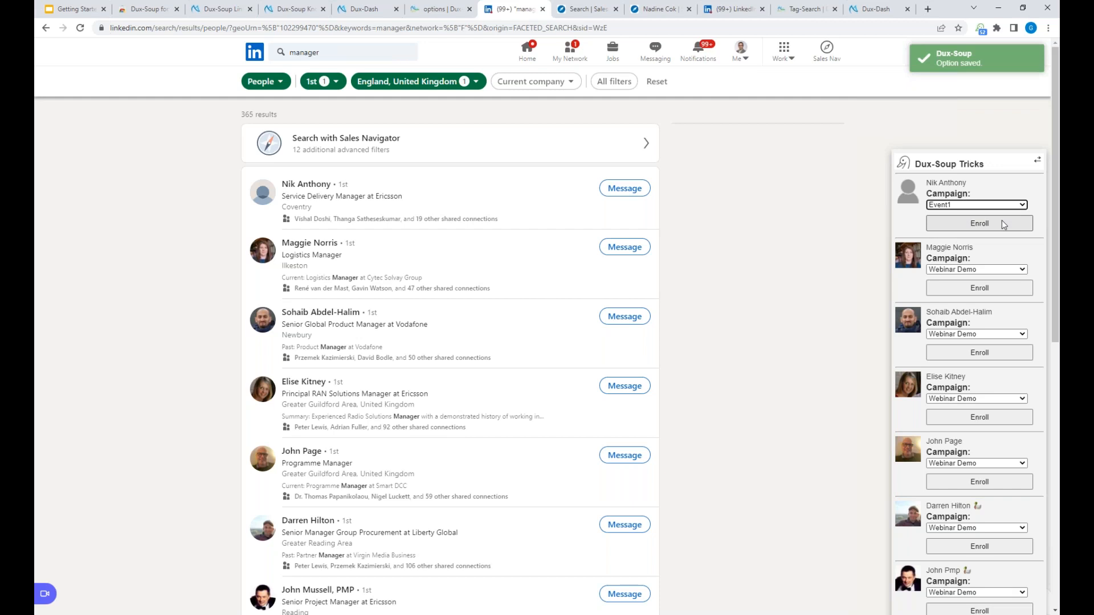
Start a batch enrolment of the search results, select Event1 as the target campaign, and cancel it
{"action": "left_click", "coordinate": [980, 27]}
{"action": "left_click", "coordinate": [805, 107]}
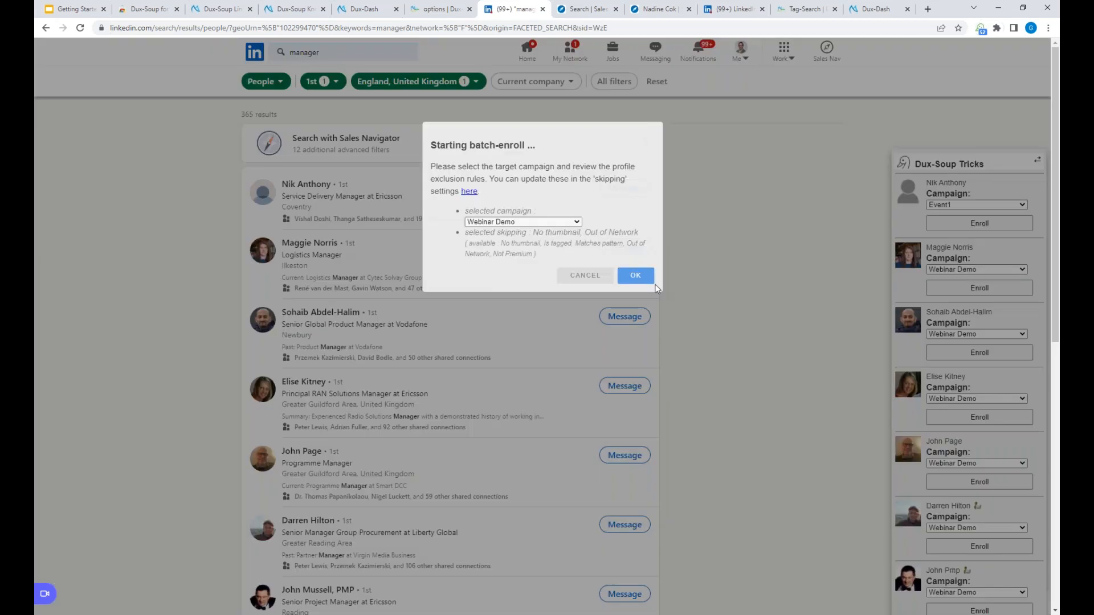
{"action": "left_click", "coordinate": [547, 222]}
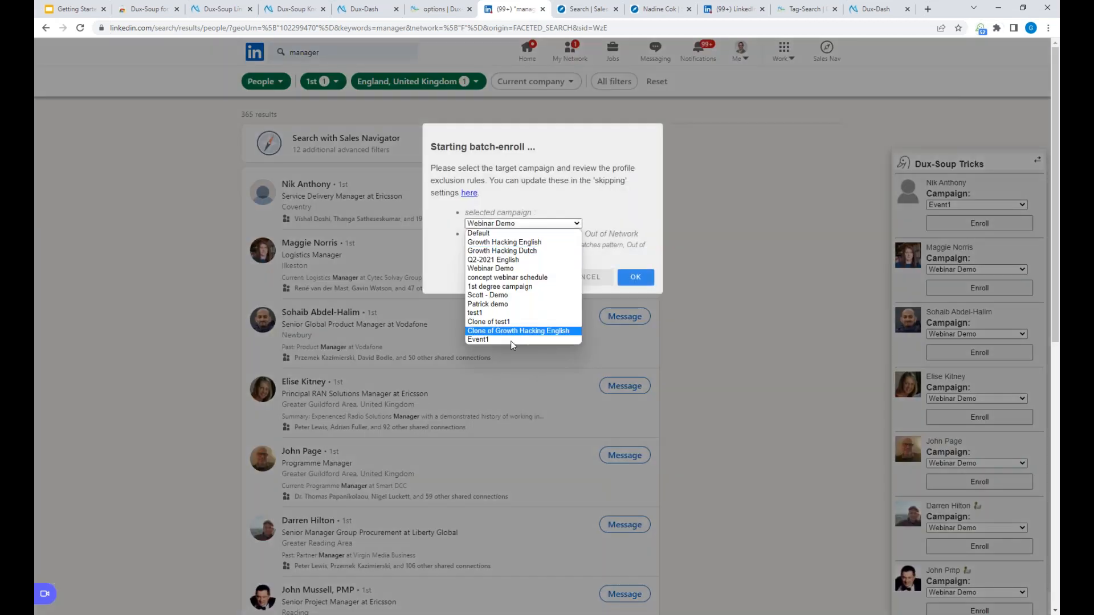
{"action": "left_click", "coordinate": [514, 342]}
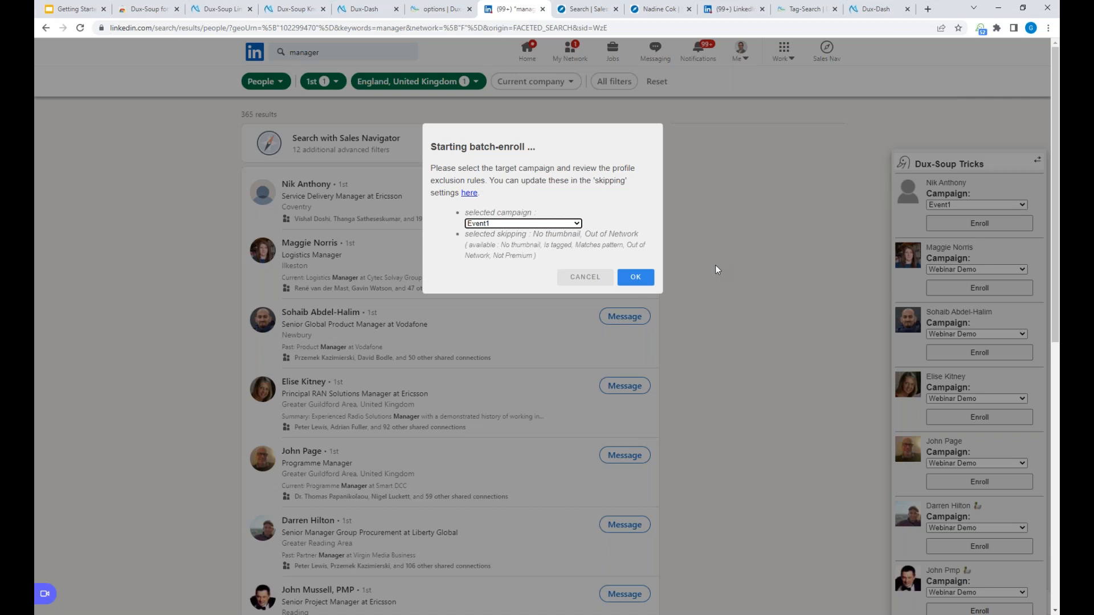
{"action": "left_click", "coordinate": [589, 278]}
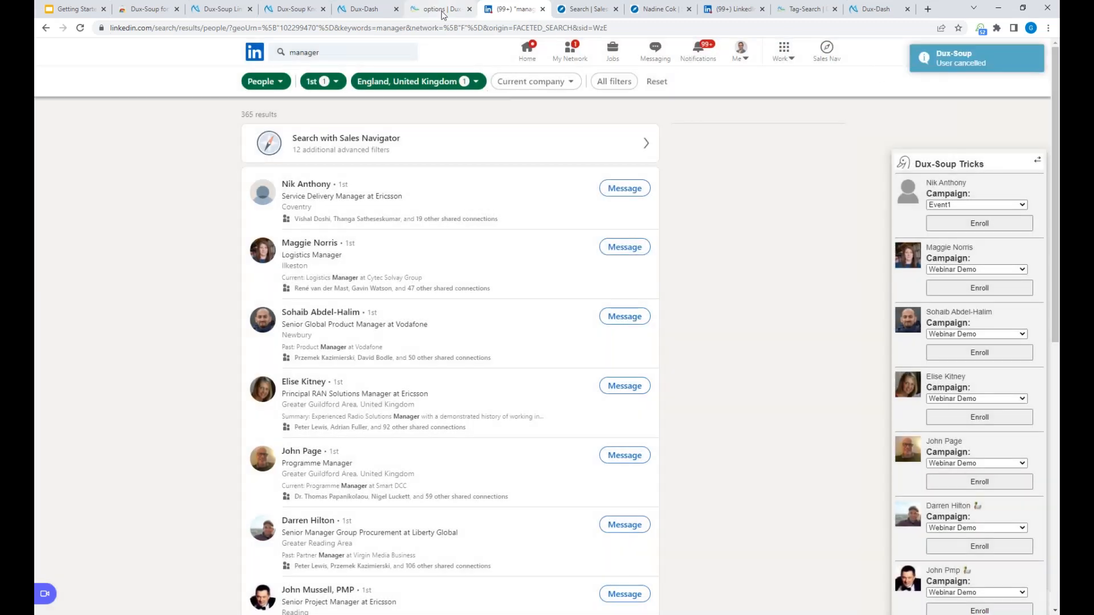
In the Dux-Soup options, enable skipping of tagged profiles, clear its tag entry, and go back to the automated actions
{"action": "left_click", "coordinate": [440, 9]}
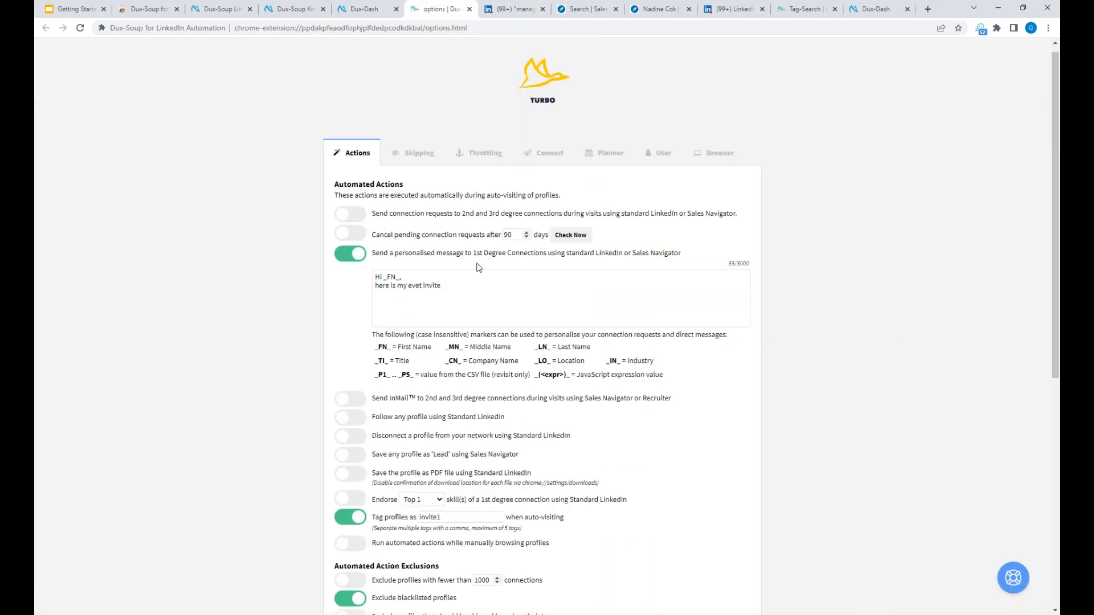
{"action": "double_click", "coordinate": [448, 517]}
{"action": "left_click", "coordinate": [422, 154]}
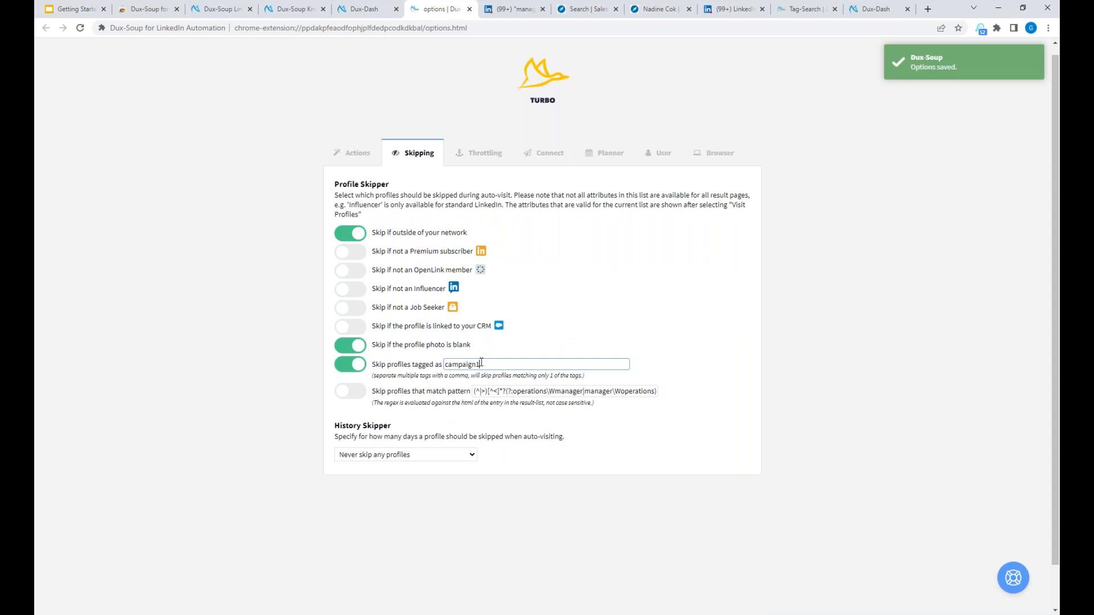
{"action": "key", "text": "BackSpace"}
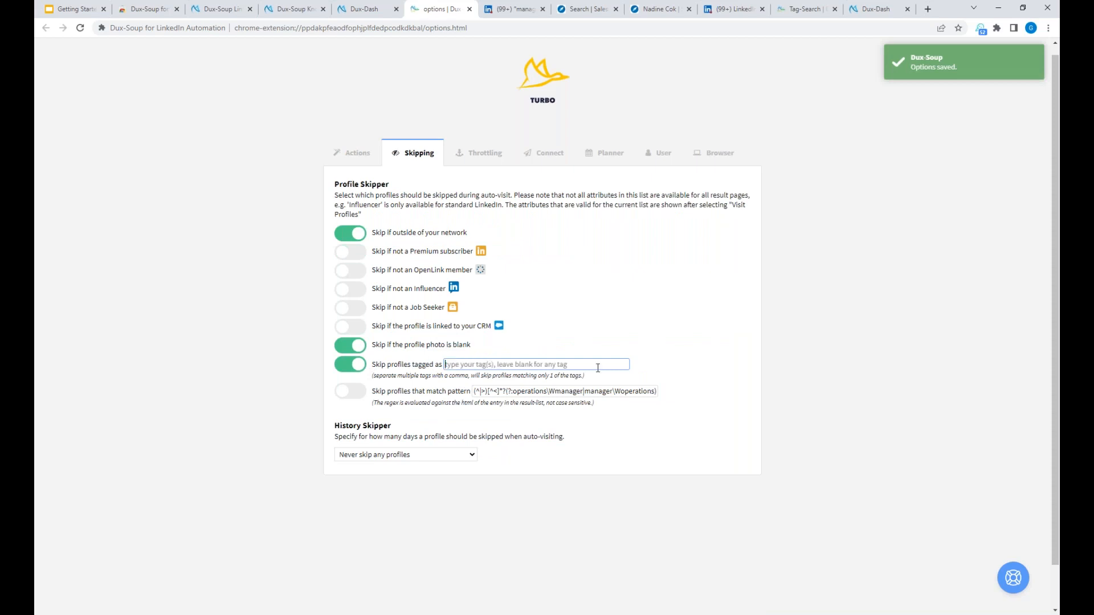
{"action": "left_click", "coordinate": [357, 159]}
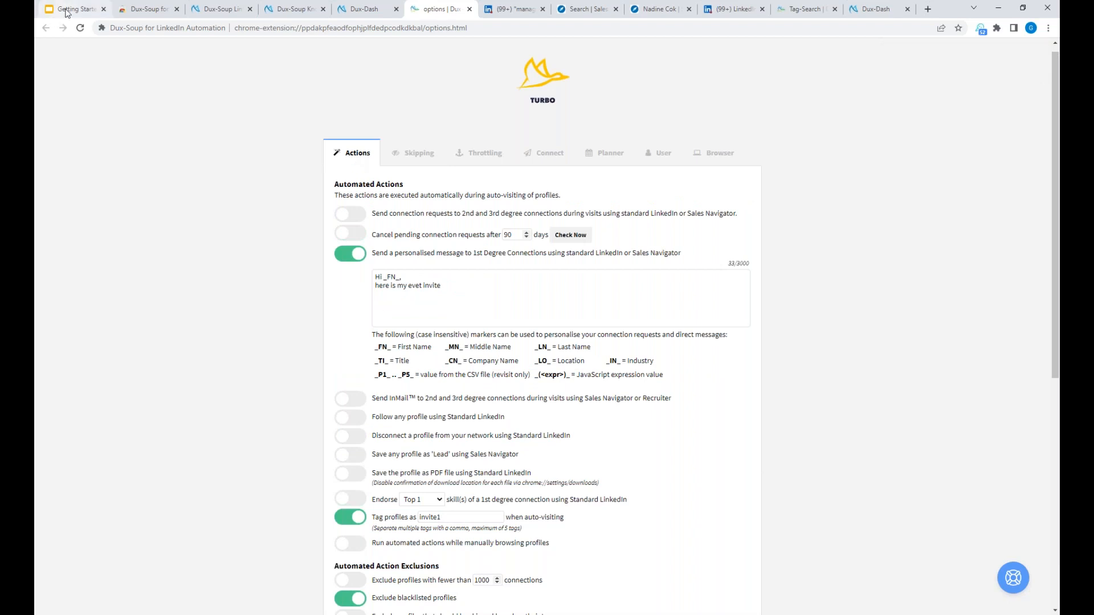
Present the Getting Started deck from the Questions slide, show the Dux-Soup links slide, and exit the slideshow
{"action": "left_click", "coordinate": [83, 10]}
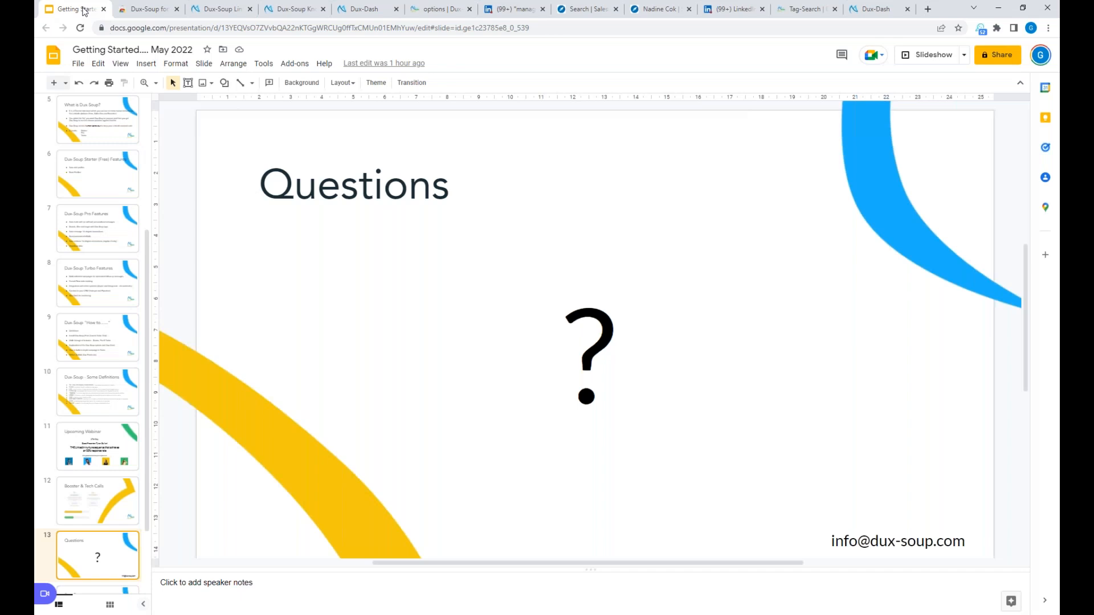
{"action": "left_click", "coordinate": [921, 61]}
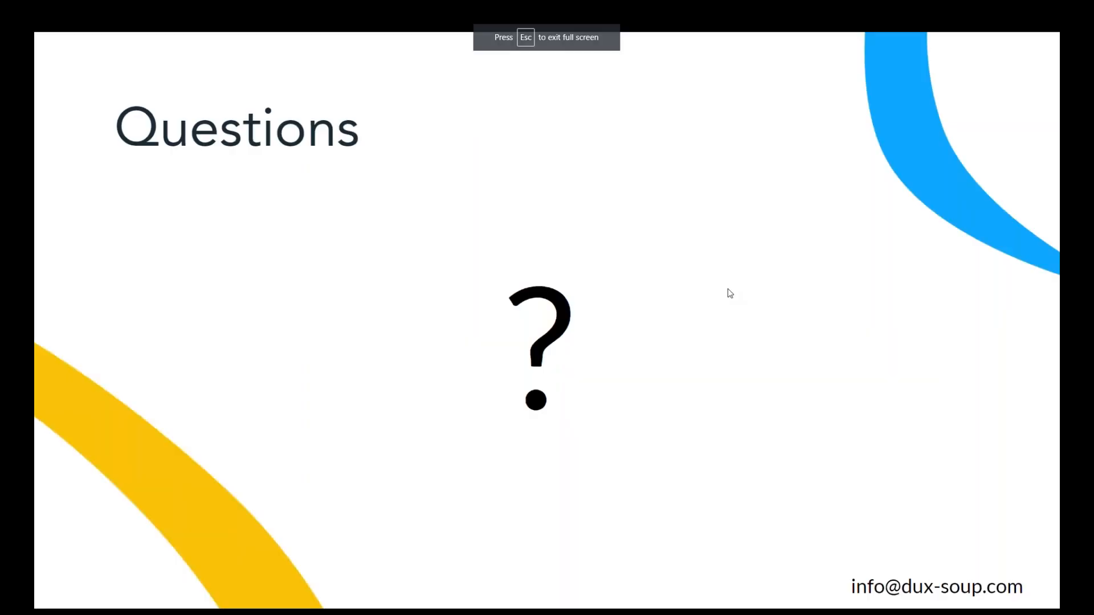
{"action": "left_click", "coordinate": [728, 289]}
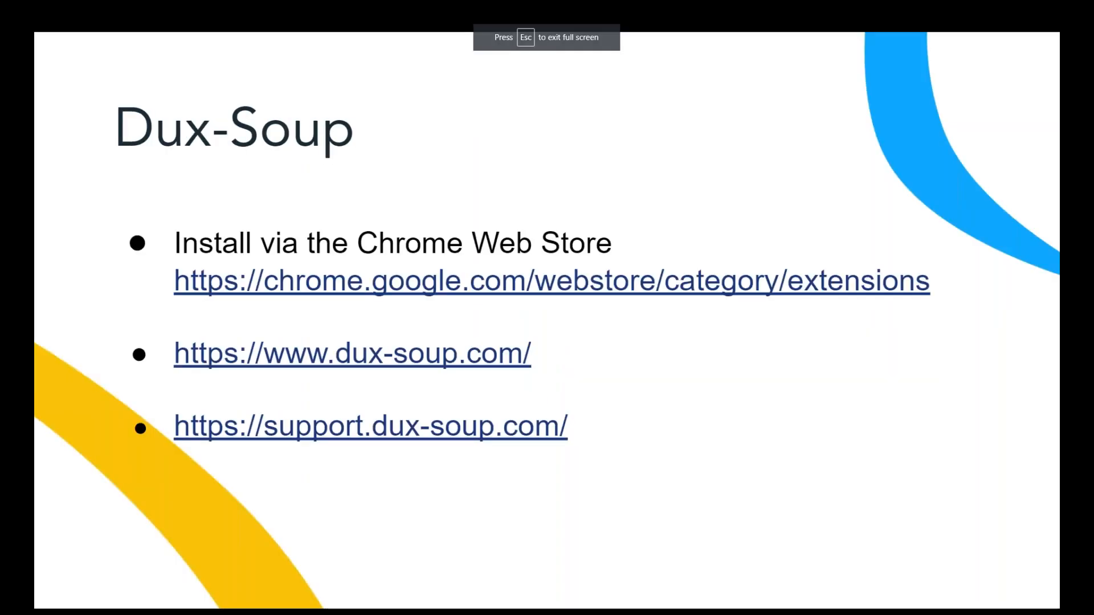
{"action": "key", "text": "Right"}
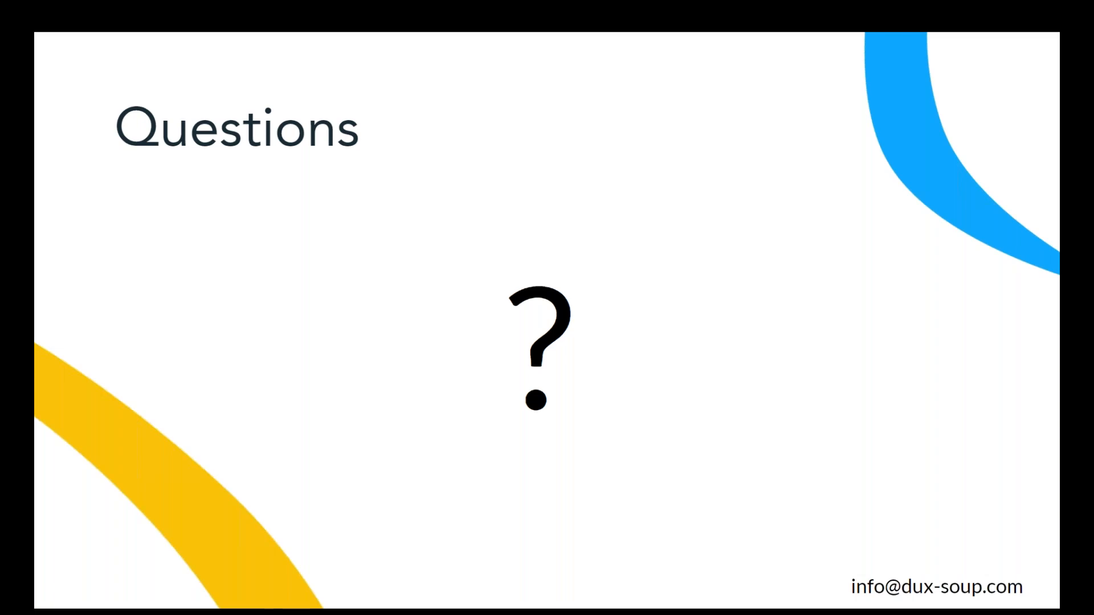
{"action": "key", "text": "Escape"}
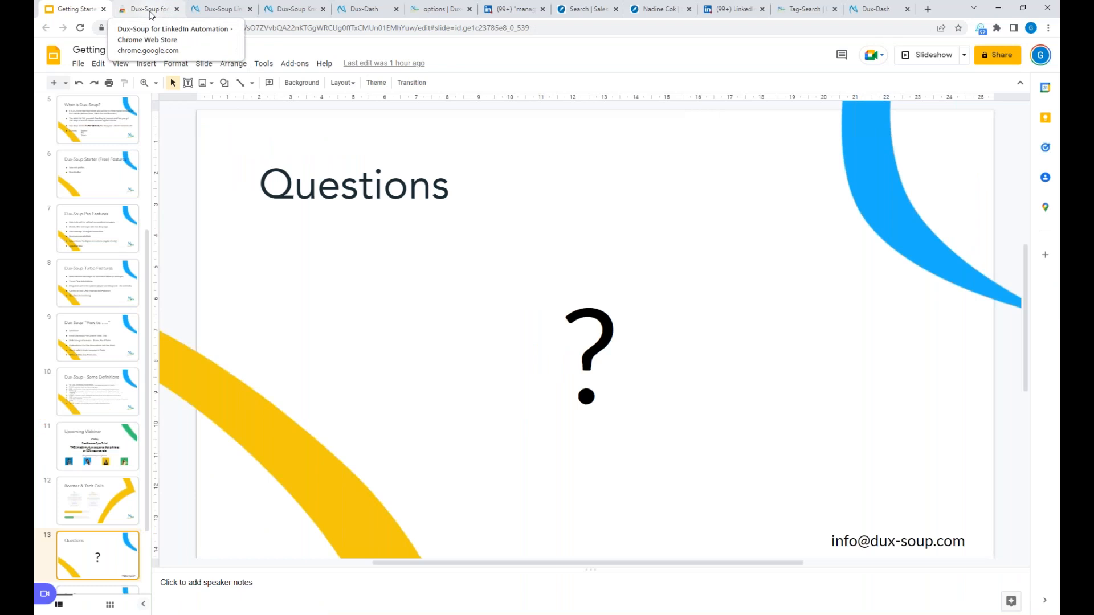
Open all filters for the LinkedIn manager search and examine the school, industry and profile language options
{"action": "left_click", "coordinate": [523, 10]}
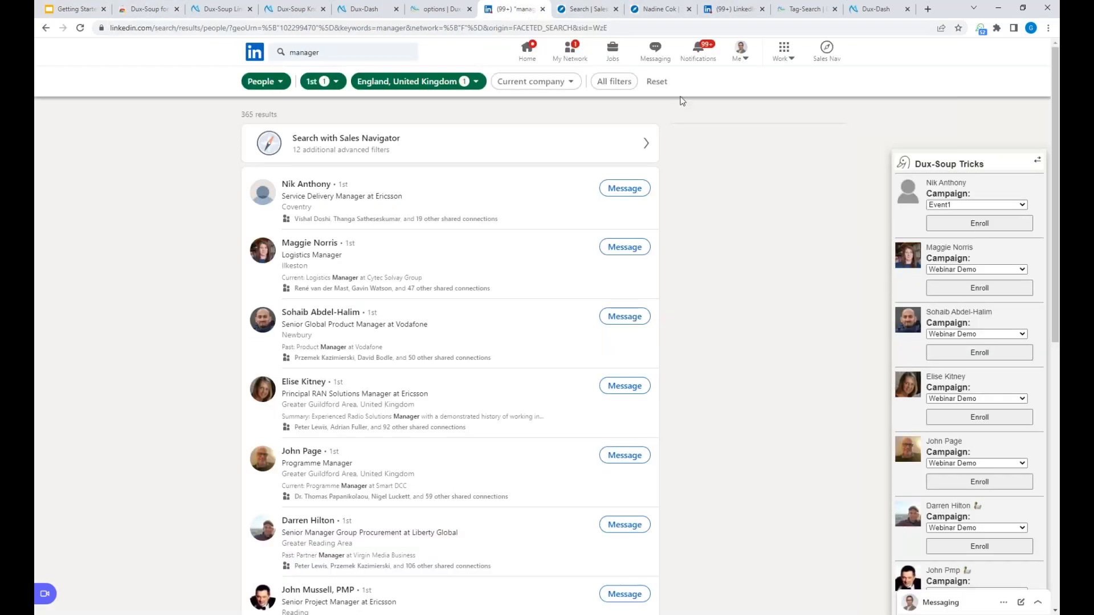
{"action": "left_click", "coordinate": [612, 84]}
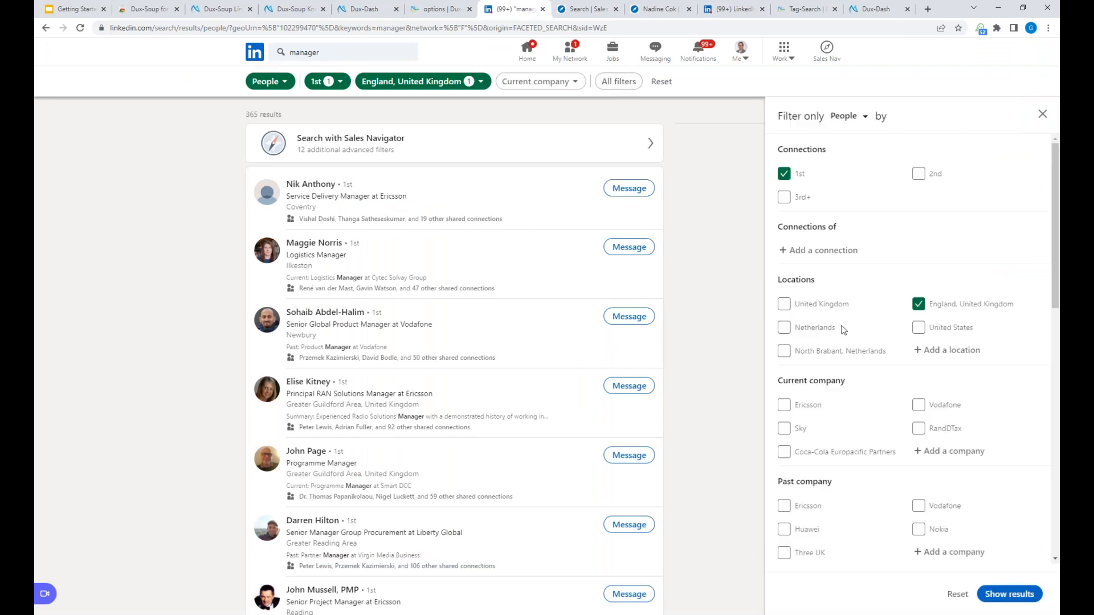
{"action": "scroll", "coordinate": [847, 326], "scroll_direction": "down", "scroll_amount": 6}
{"action": "scroll", "coordinate": [787, 322], "scroll_direction": "down", "scroll_amount": 2}
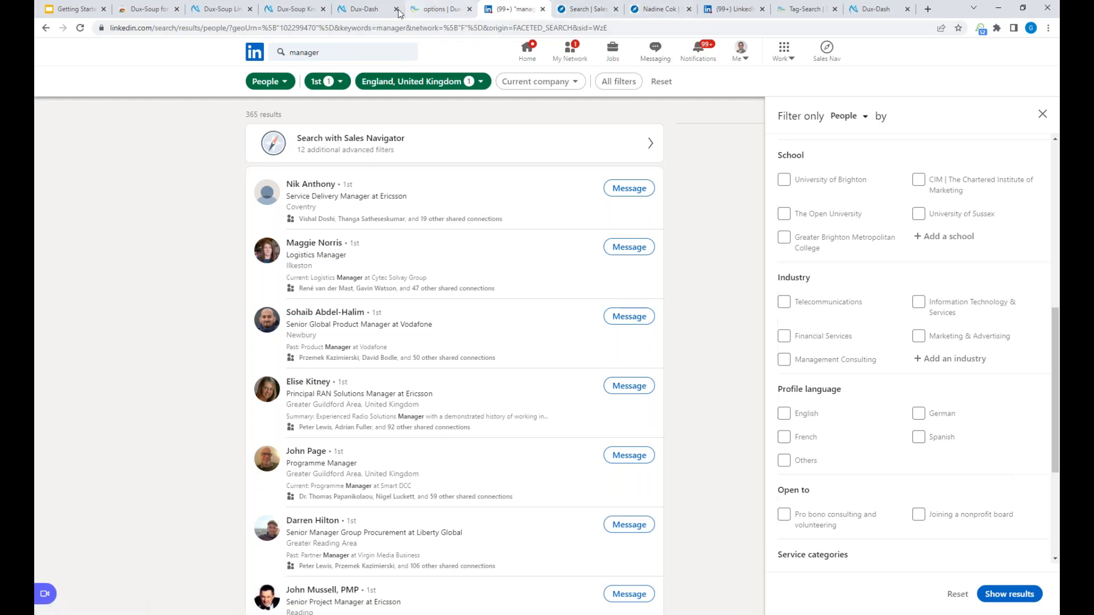
Compare the Growth Hacking English and Growth Hacking Dutch drip campaigns in Dux-Dash, and return to the LinkedIn search filters
{"action": "left_click", "coordinate": [885, 12]}
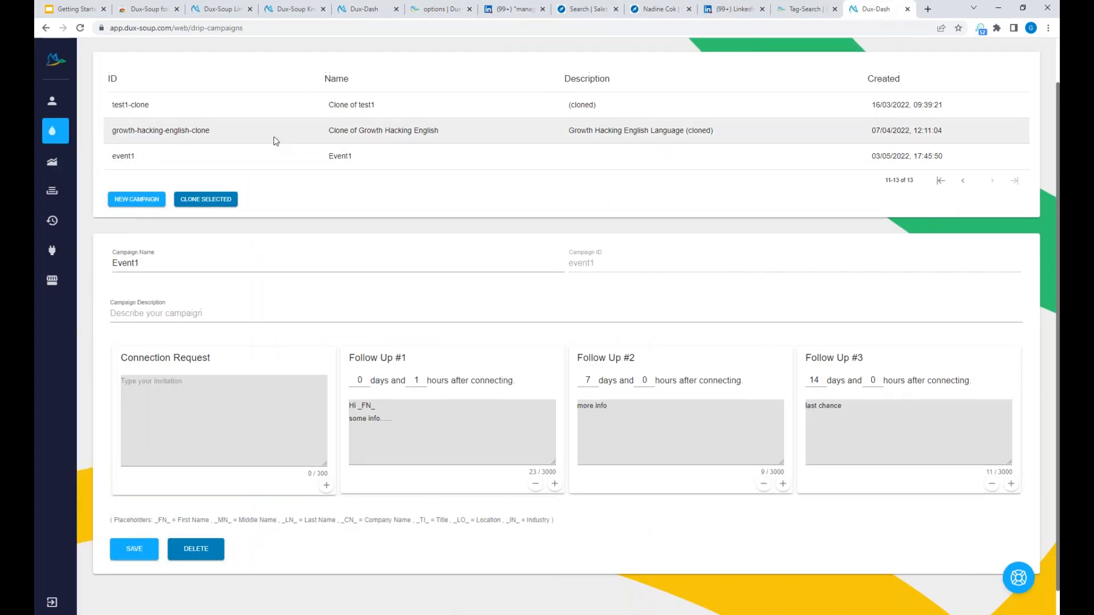
{"action": "scroll", "coordinate": [274, 139], "scroll_direction": "up", "scroll_amount": 1}
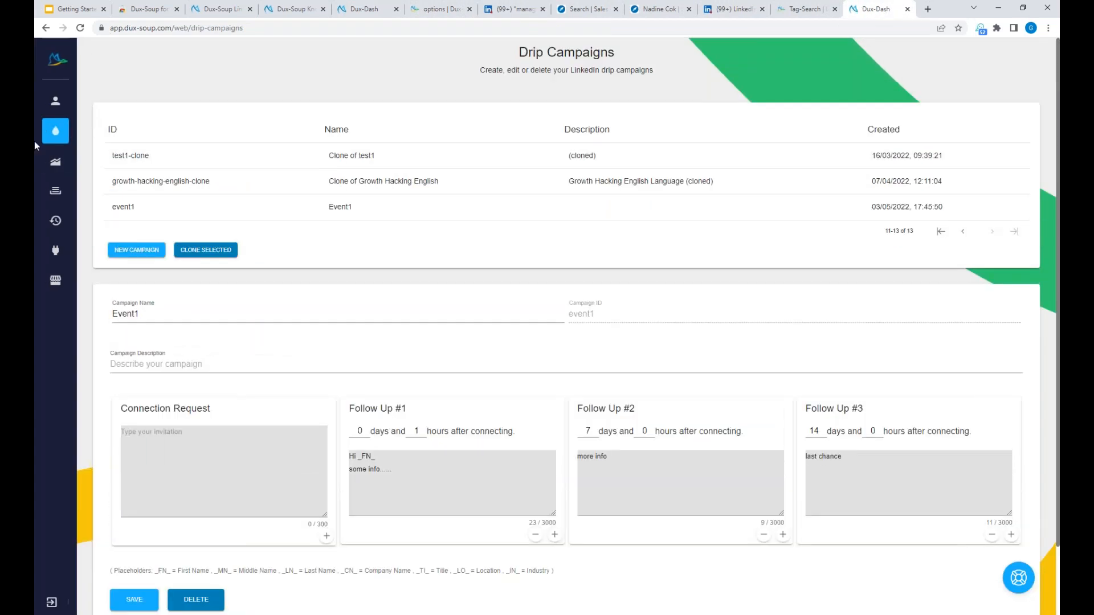
{"action": "left_click", "coordinate": [941, 231]}
{"action": "left_click", "coordinate": [147, 182]}
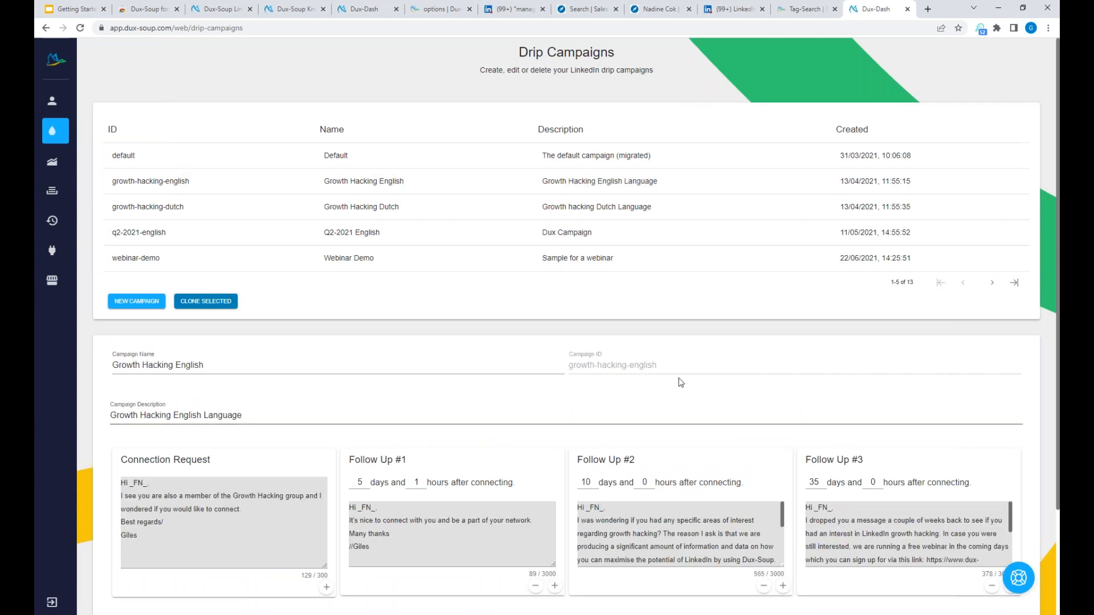
{"action": "left_click", "coordinate": [159, 208]}
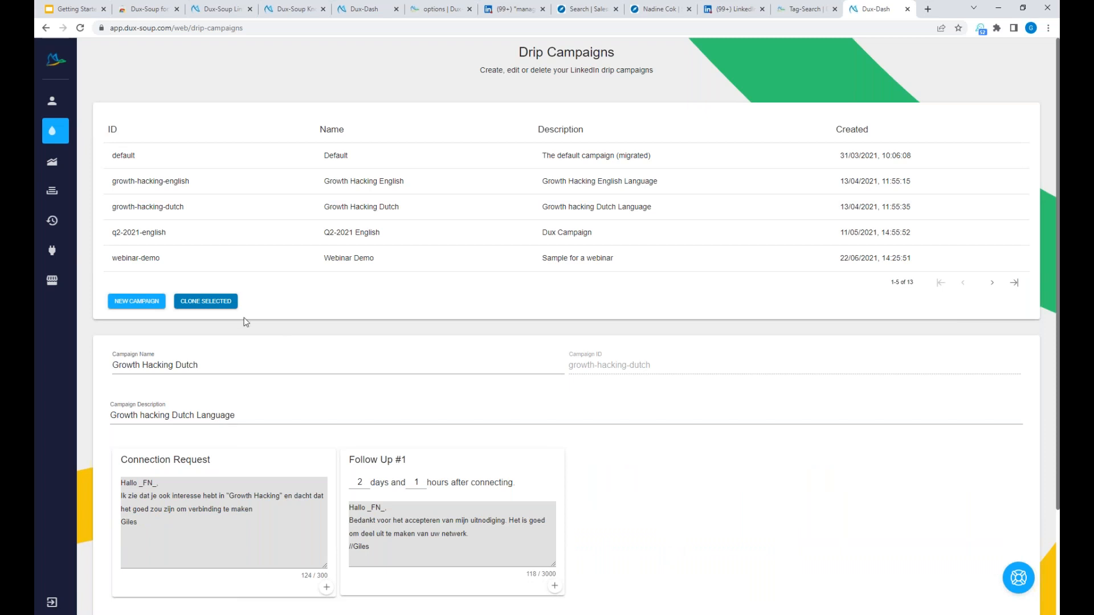
{"action": "left_click", "coordinate": [183, 180]}
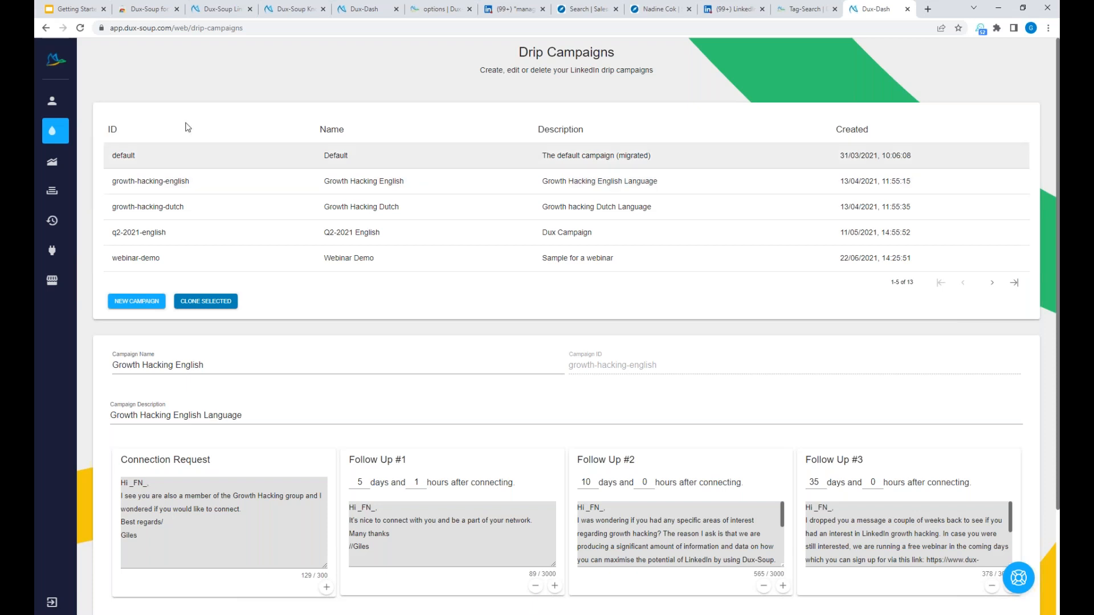
{"action": "left_click", "coordinate": [519, 10]}
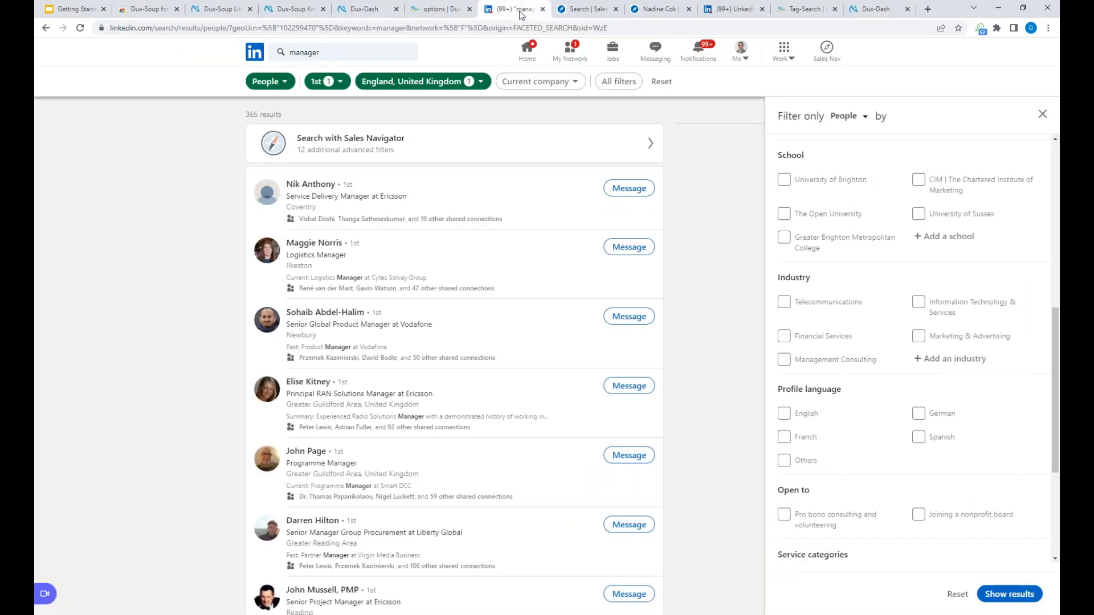
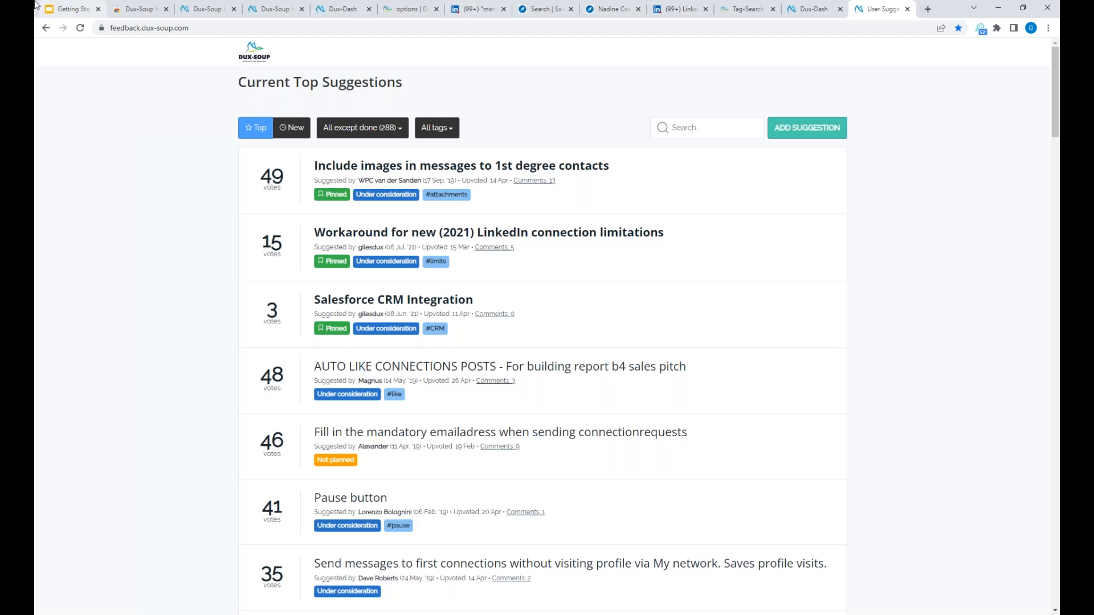
In the Dux-Dash Funnel Flow for the Default campaign, list the responded prospects and read the first prospect's conversation
{"action": "left_click", "coordinate": [75, 10]}
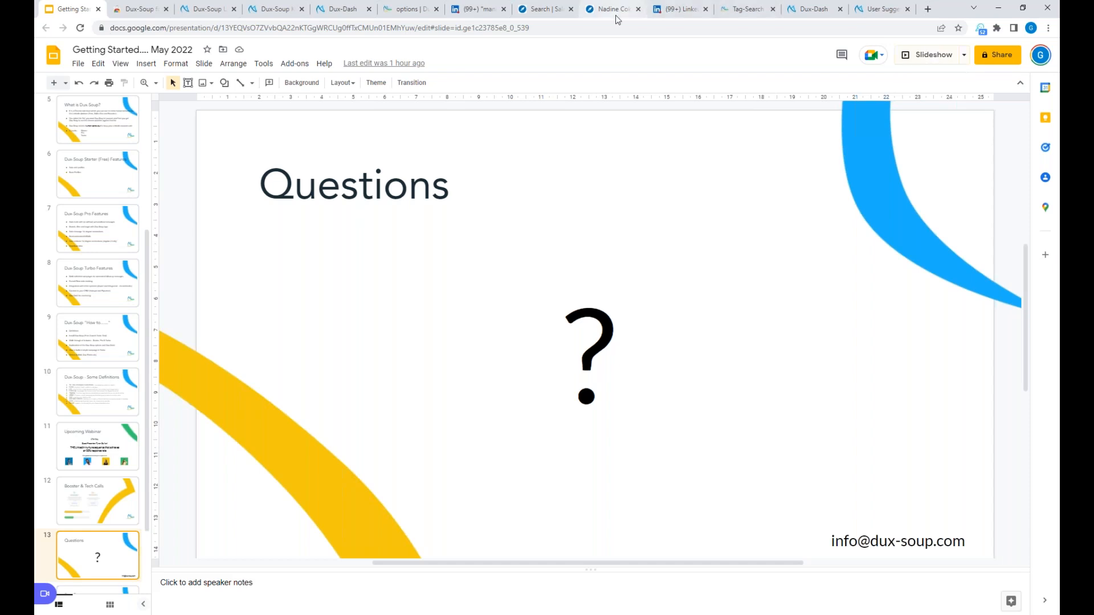
{"action": "left_click", "coordinate": [814, 10]}
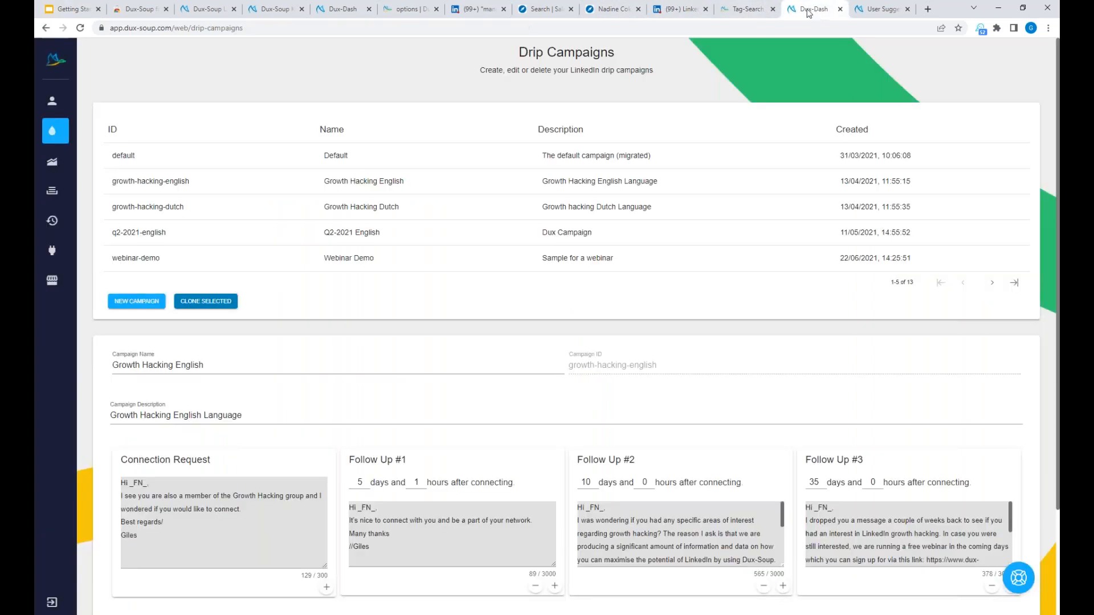
{"action": "left_click", "coordinate": [74, 163]}
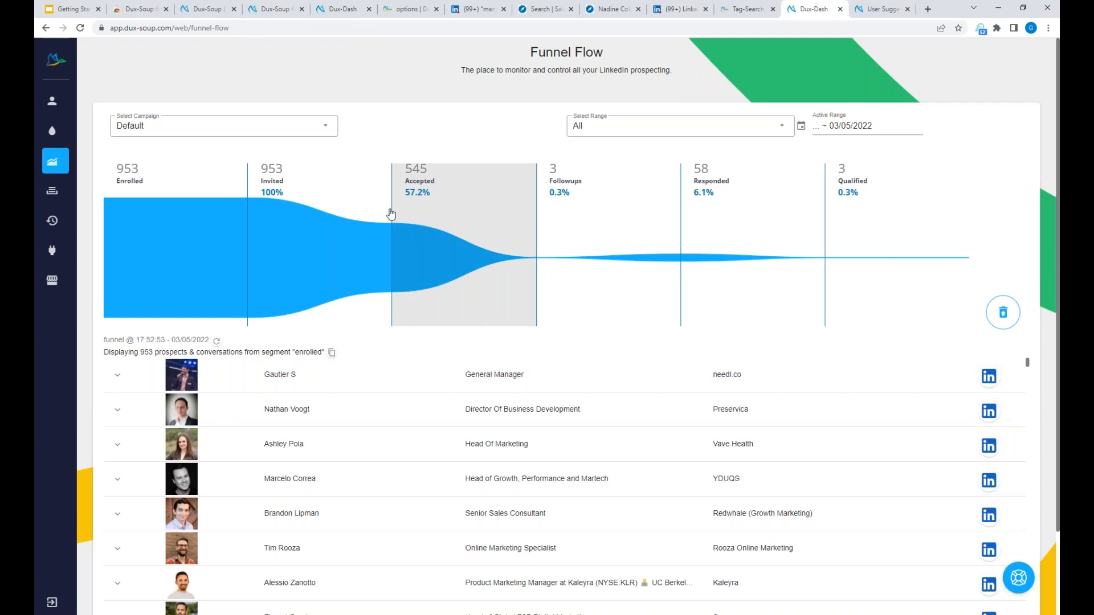
{"action": "left_click", "coordinate": [796, 244]}
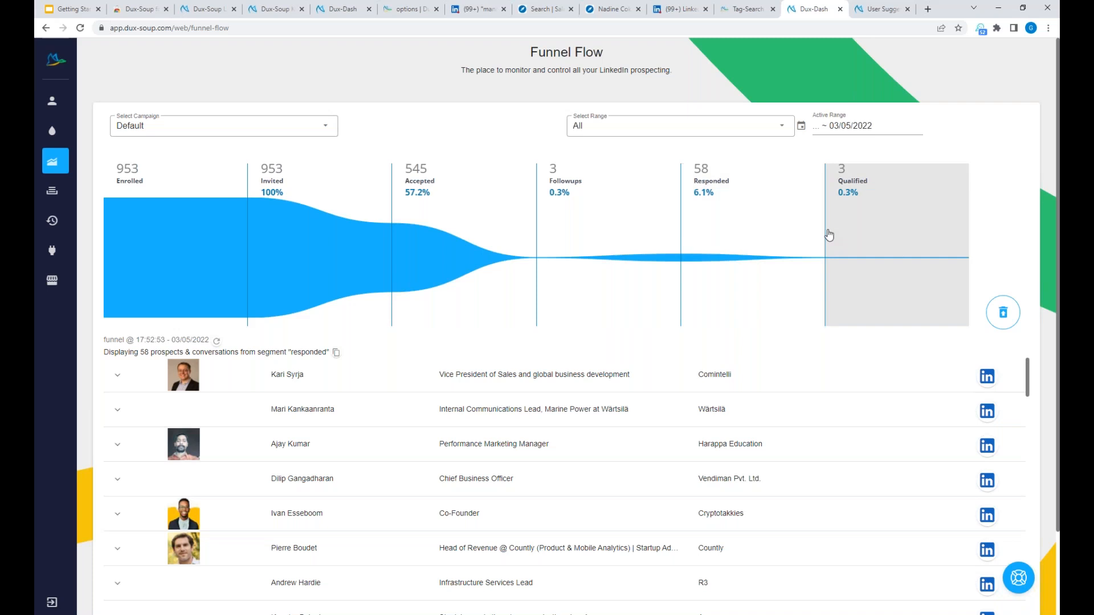
{"action": "left_click", "coordinate": [119, 377]}
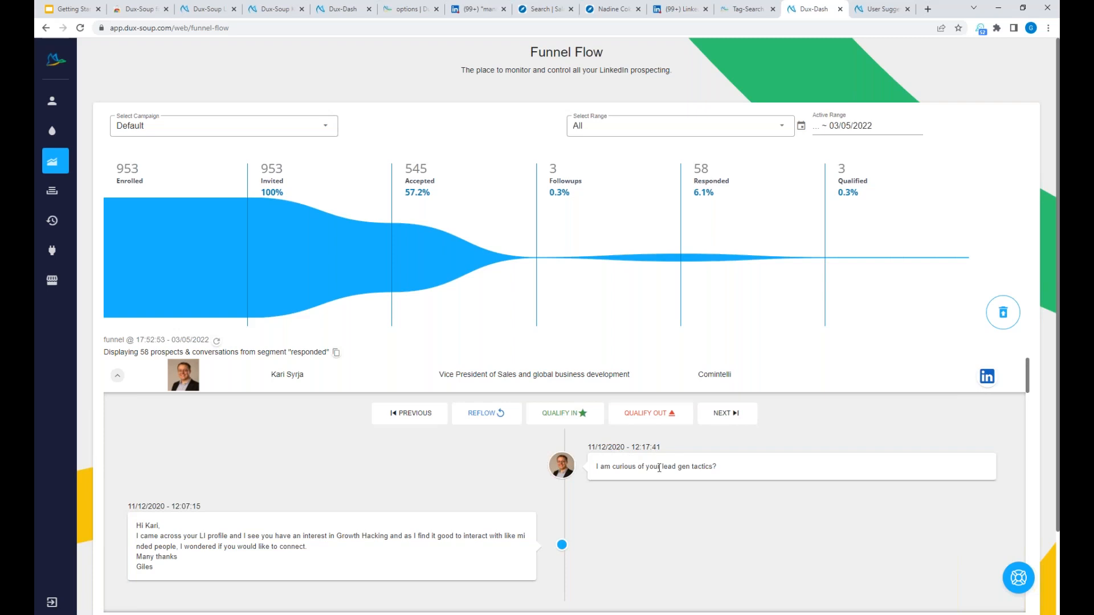
{"action": "scroll", "coordinate": [665, 494], "scroll_direction": "down", "scroll_amount": 6}
{"action": "scroll", "coordinate": [342, 513], "scroll_direction": "up", "scroll_amount": 3}
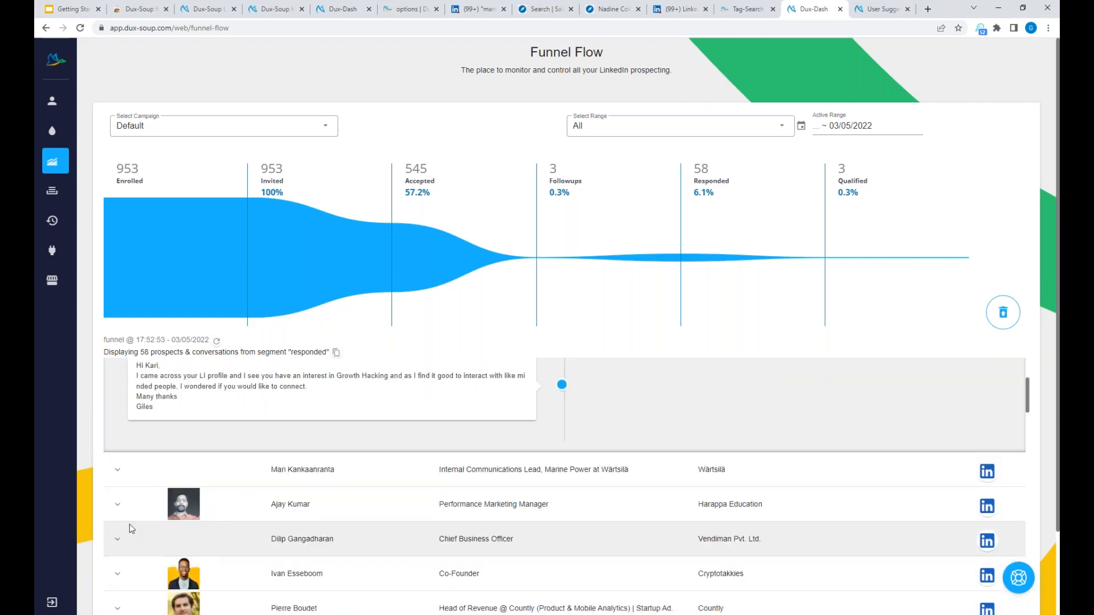
Read the conversation of the Harappa Education prospect in the responded segment and qualify that prospect out of the funnel
{"action": "left_click", "coordinate": [116, 506]}
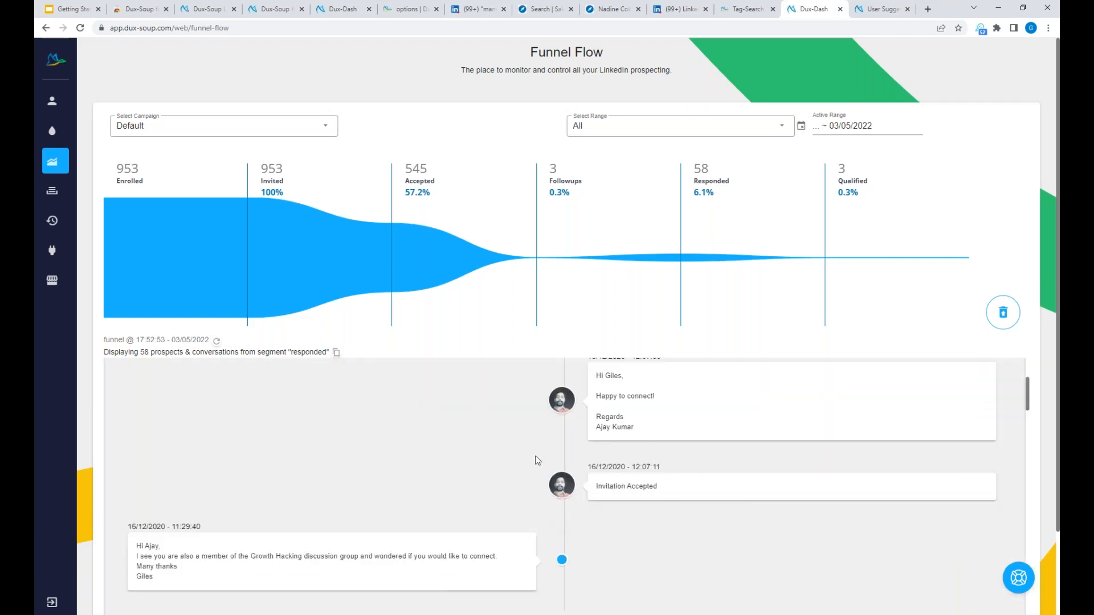
{"action": "scroll", "coordinate": [537, 460], "scroll_direction": "up", "scroll_amount": 3}
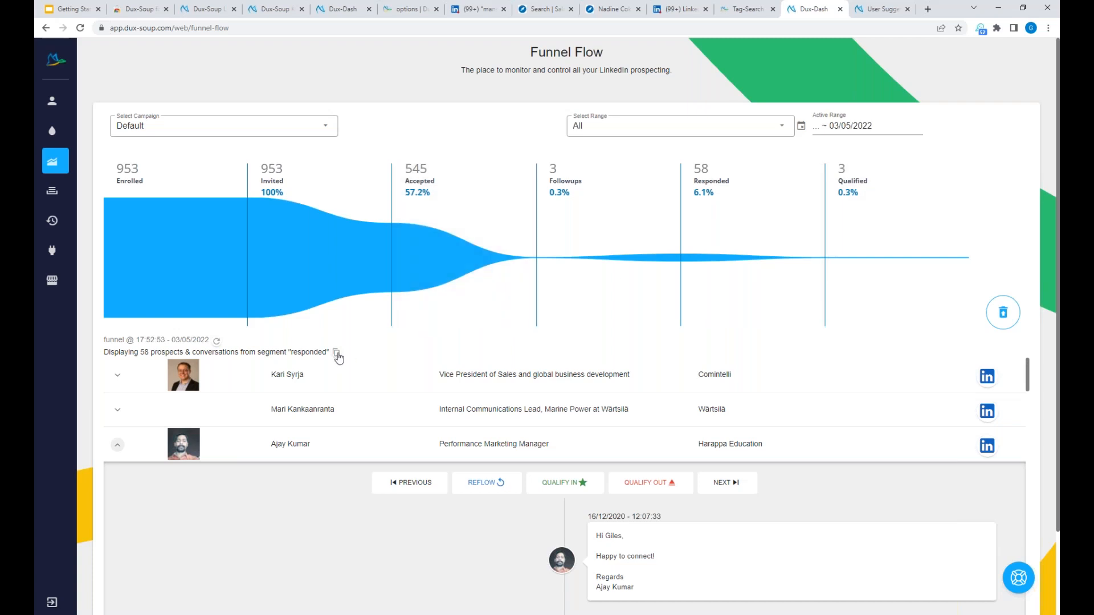
{"action": "left_click", "coordinate": [660, 485]}
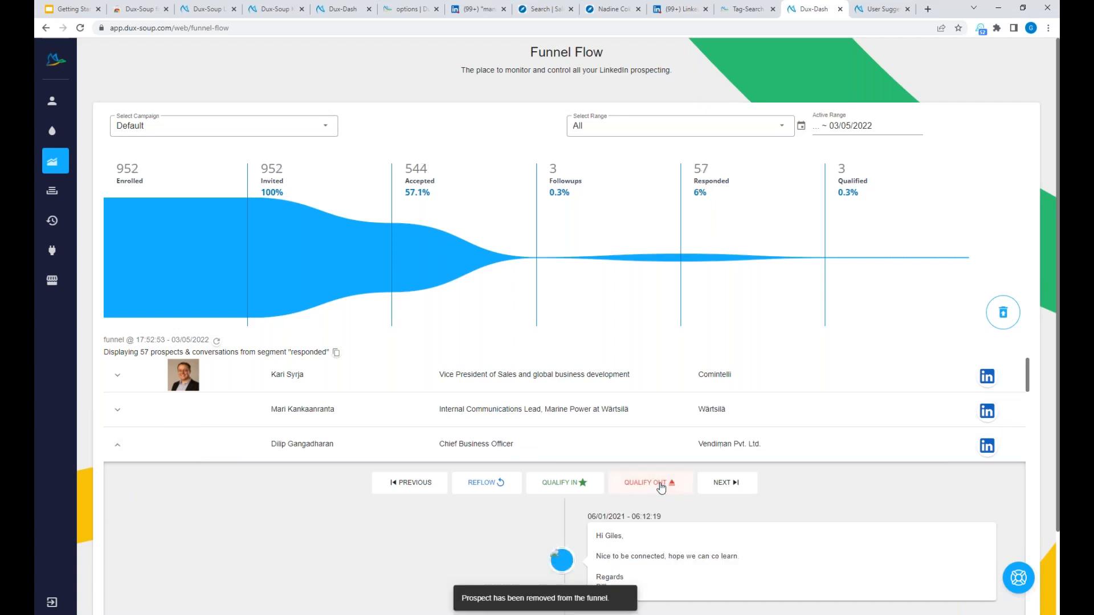
Review the ejected prospect's conversation, and list the prospects in the funnel's qualified segment
{"action": "left_click", "coordinate": [1003, 317]}
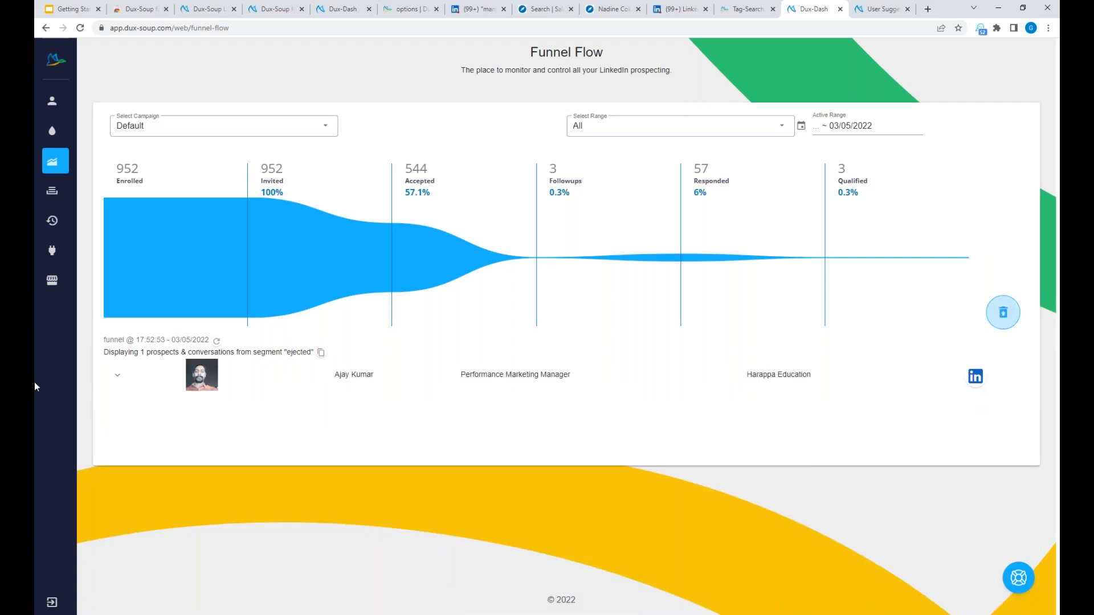
{"action": "left_click", "coordinate": [117, 376]}
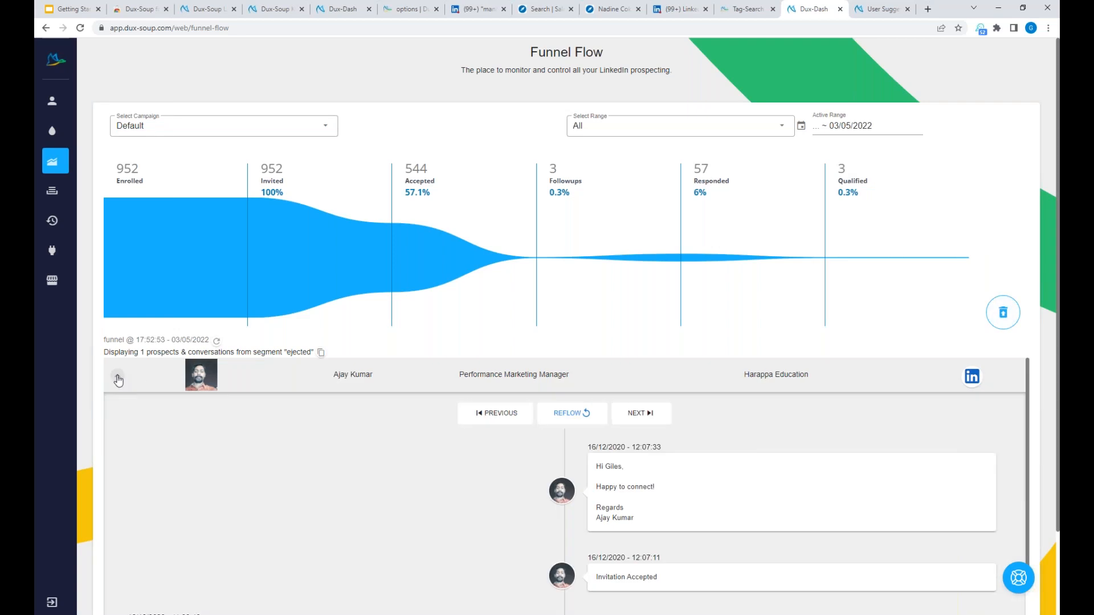
{"action": "scroll", "coordinate": [376, 484], "scroll_direction": "down", "scroll_amount": 1}
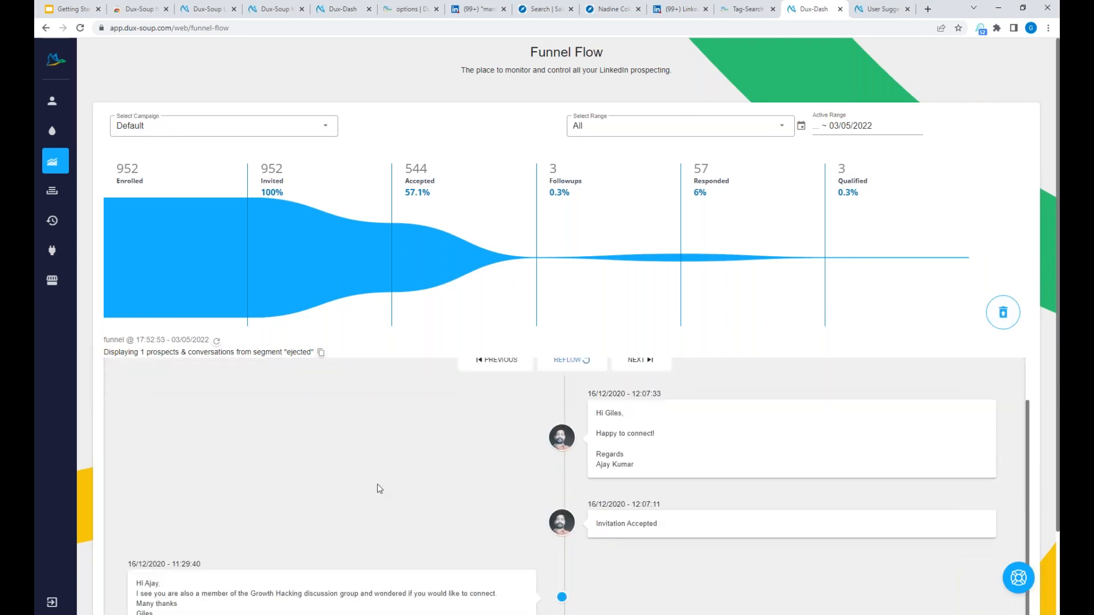
{"action": "scroll", "coordinate": [380, 489], "scroll_direction": "up", "scroll_amount": 1}
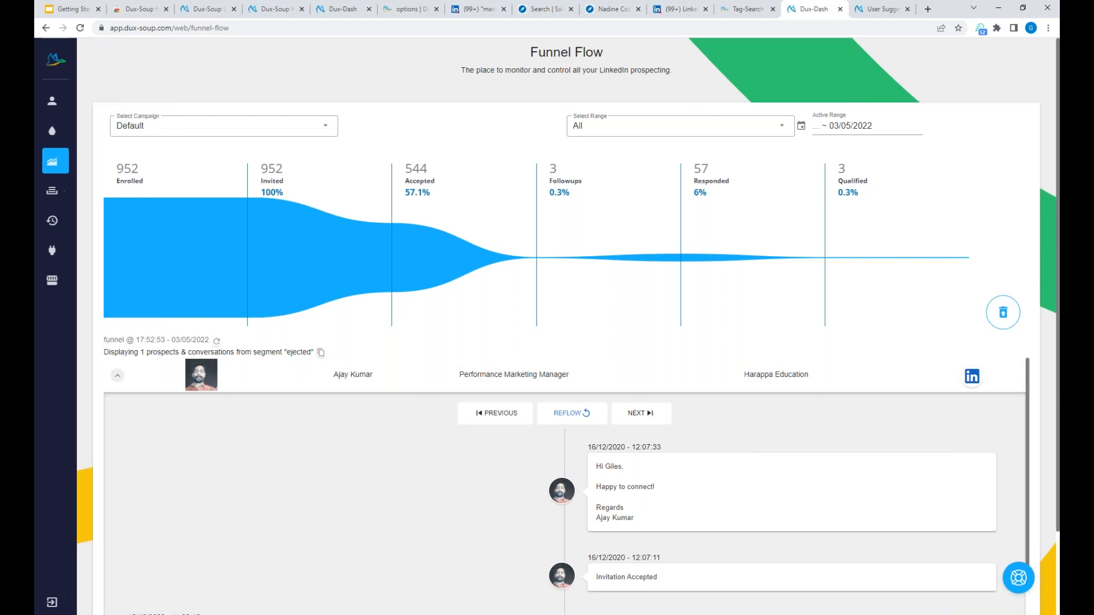
{"action": "left_click", "coordinate": [895, 221]}
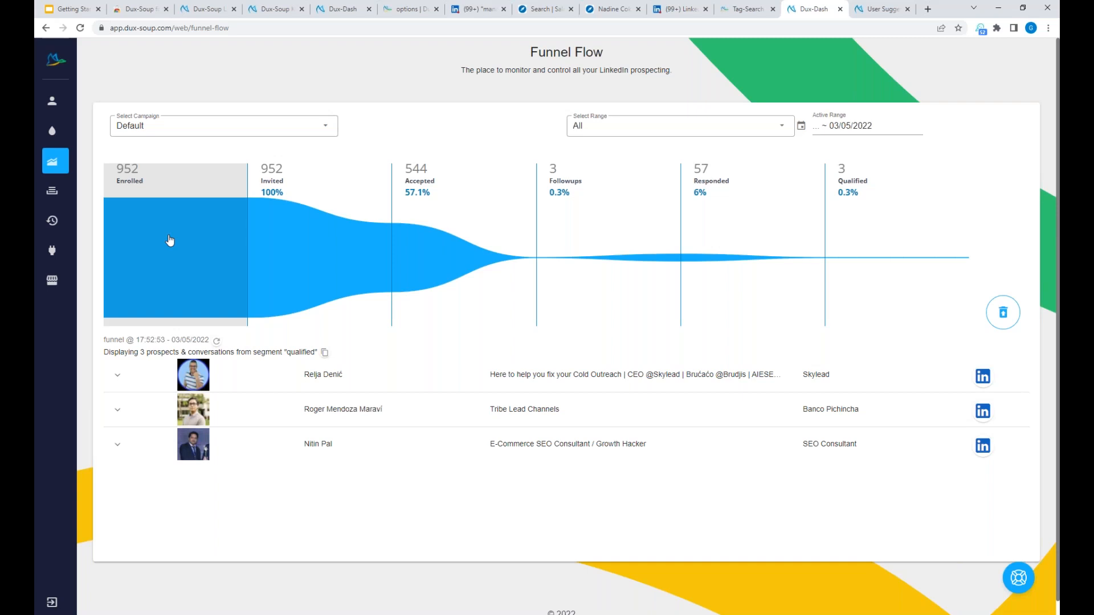
Present the Questions slide of the Getting Started deck and exit the slideshow
{"action": "left_click", "coordinate": [75, 11]}
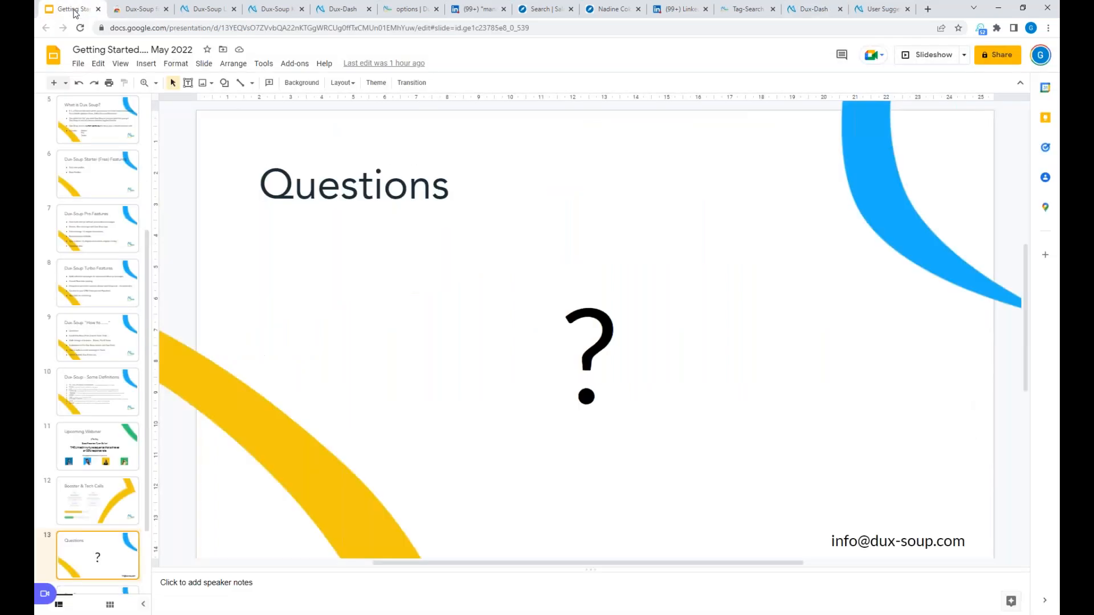
{"action": "left_click", "coordinate": [932, 56]}
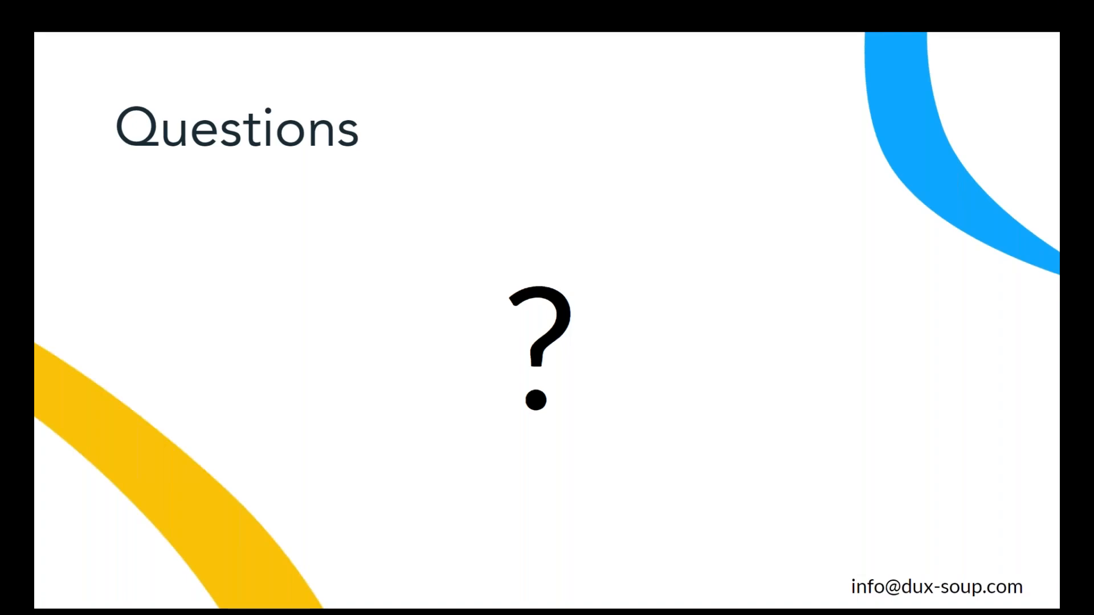
{"action": "key", "text": "Escape"}
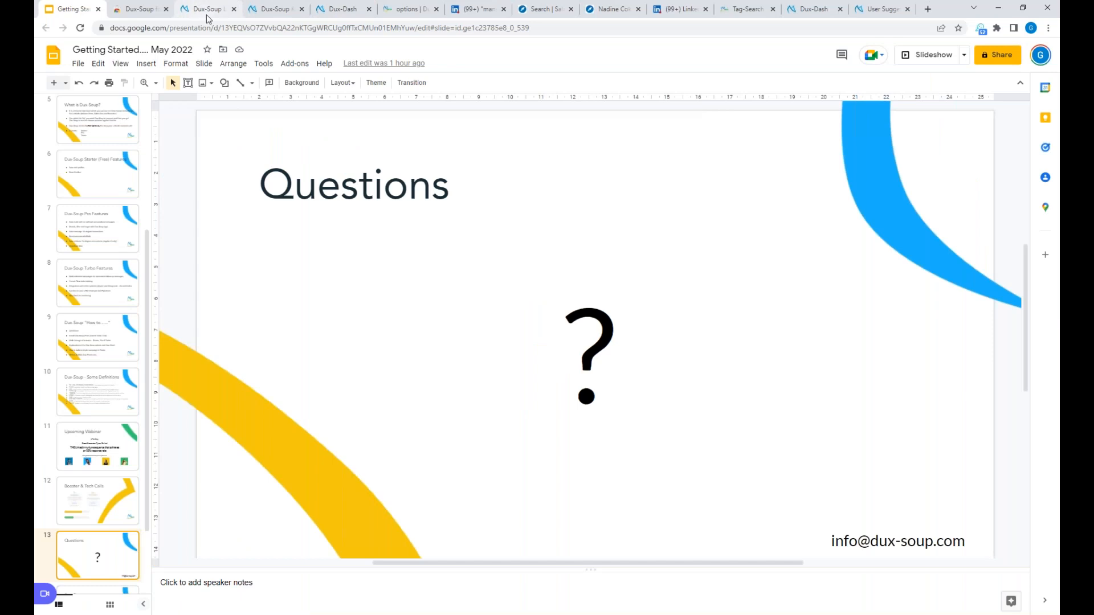
Open the Webinars resources page on the Dux-Soup website and browse its upcoming and past webinars
{"action": "left_click", "coordinate": [214, 11]}
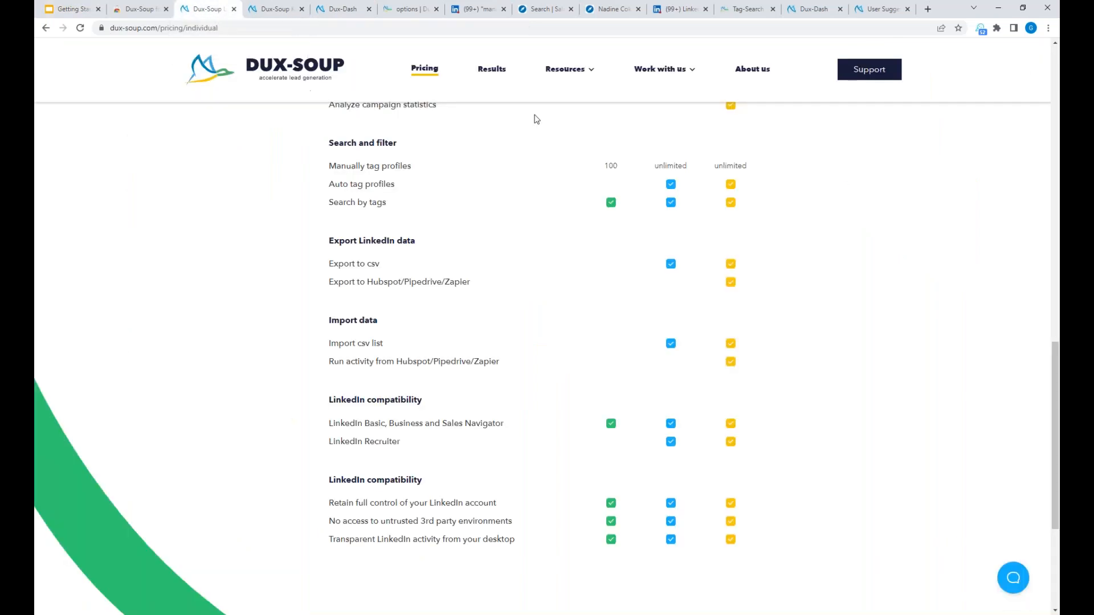
{"action": "mouse_move", "coordinate": [566, 69]}
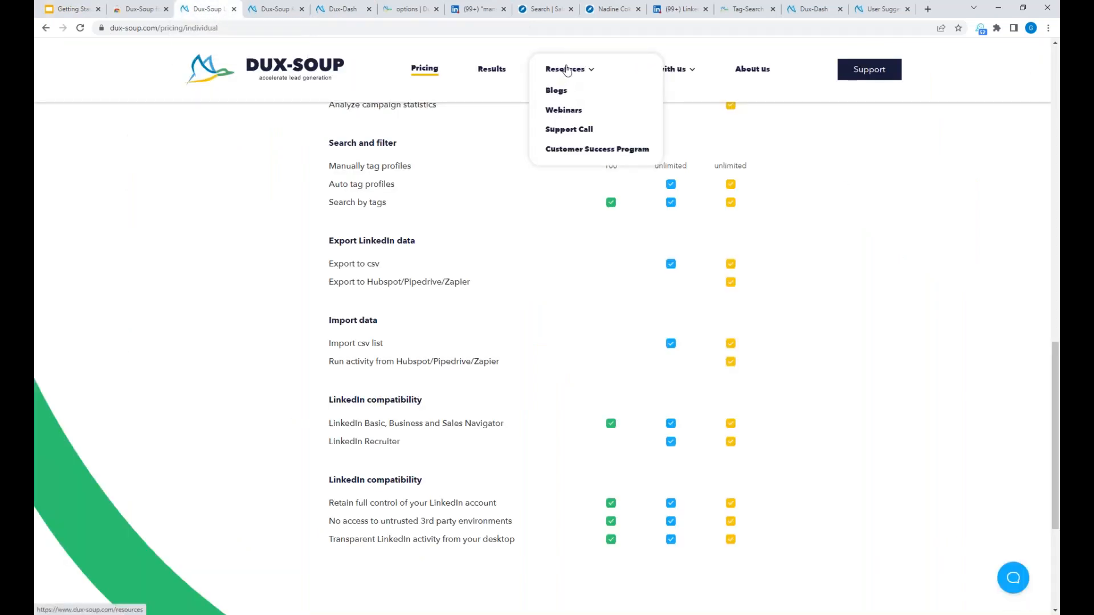
{"action": "left_click", "coordinate": [566, 113]}
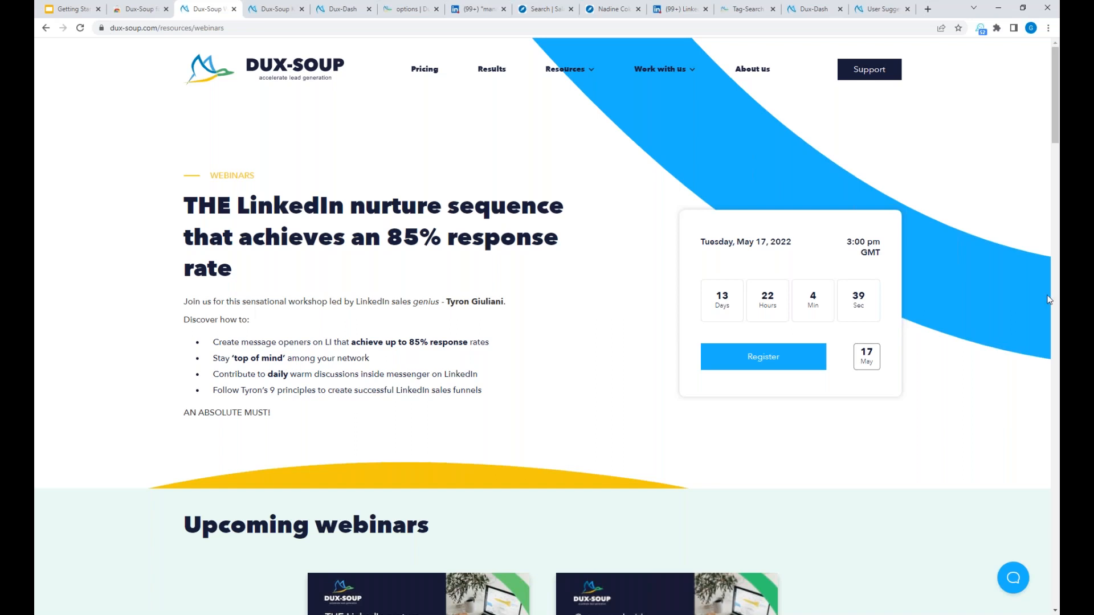
{"action": "scroll", "coordinate": [954, 257], "scroll_direction": "down", "scroll_amount": 5}
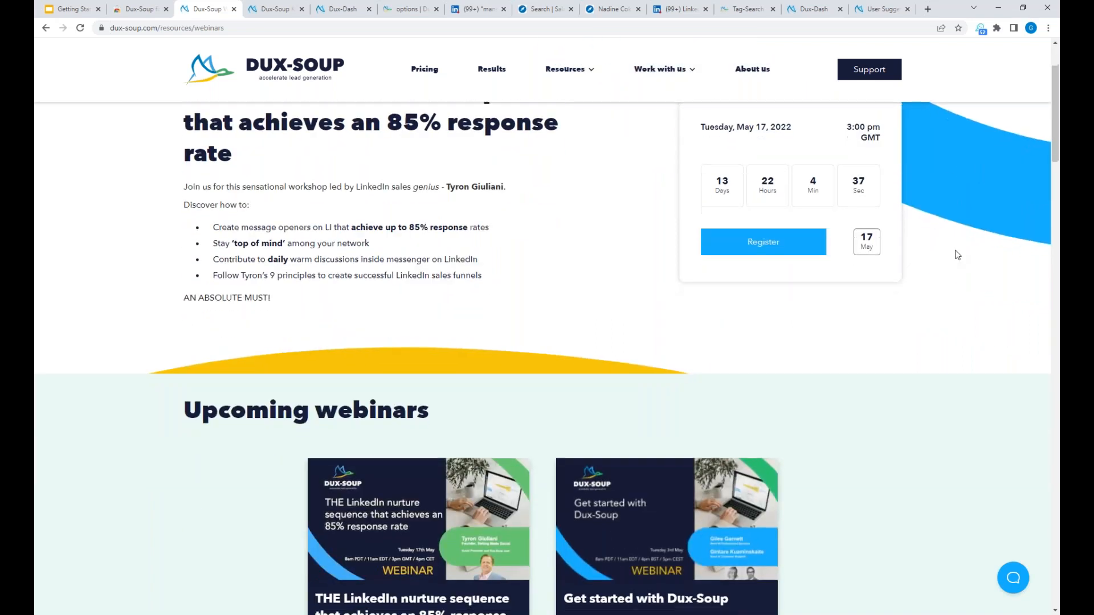
{"action": "scroll", "coordinate": [958, 254], "scroll_direction": "down", "scroll_amount": 10}
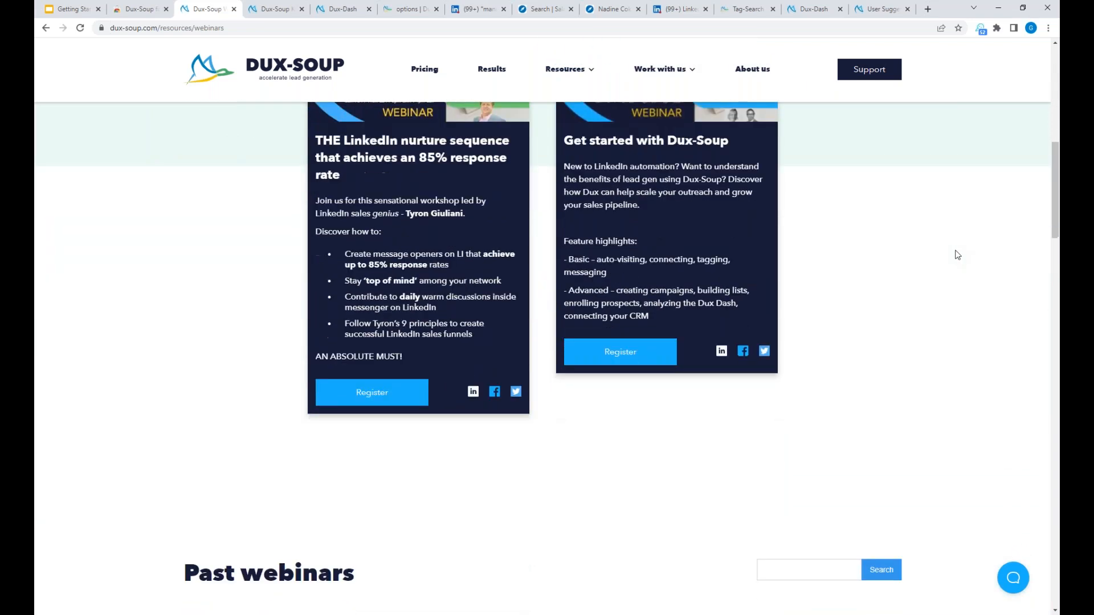
{"action": "scroll", "coordinate": [958, 255], "scroll_direction": "down", "scroll_amount": 2}
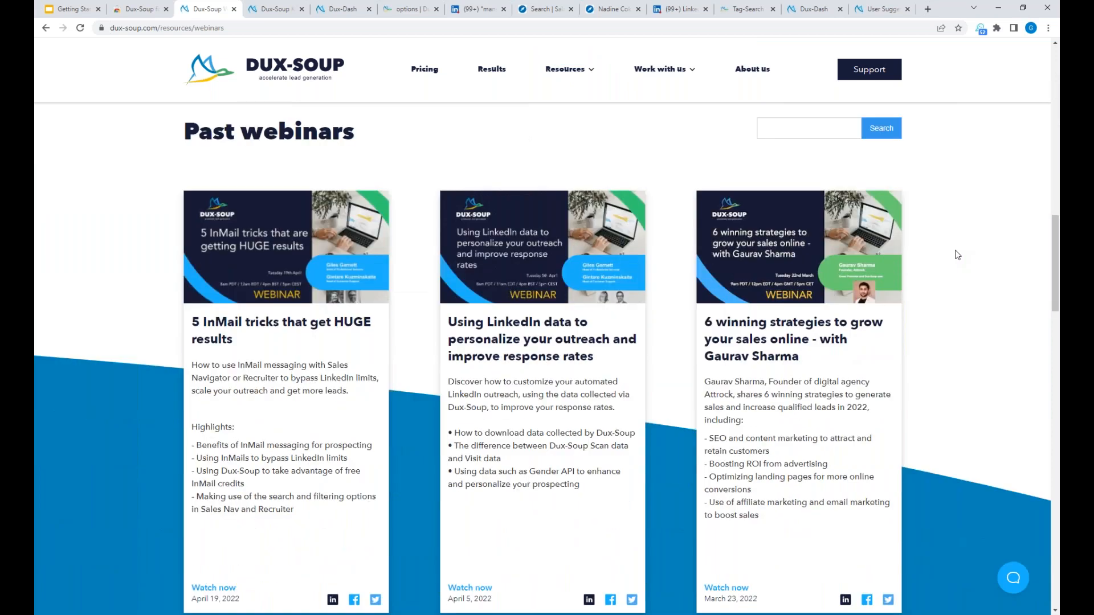
{"action": "scroll", "coordinate": [958, 255], "scroll_direction": "down", "scroll_amount": 1}
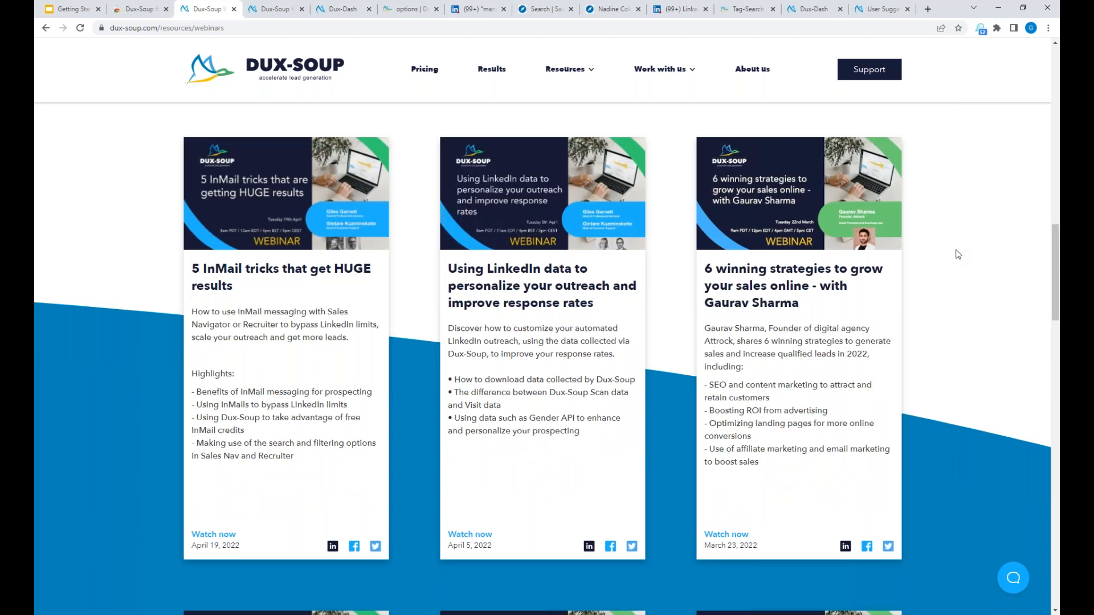
{"action": "scroll", "coordinate": [958, 255], "scroll_direction": "down", "scroll_amount": 1}
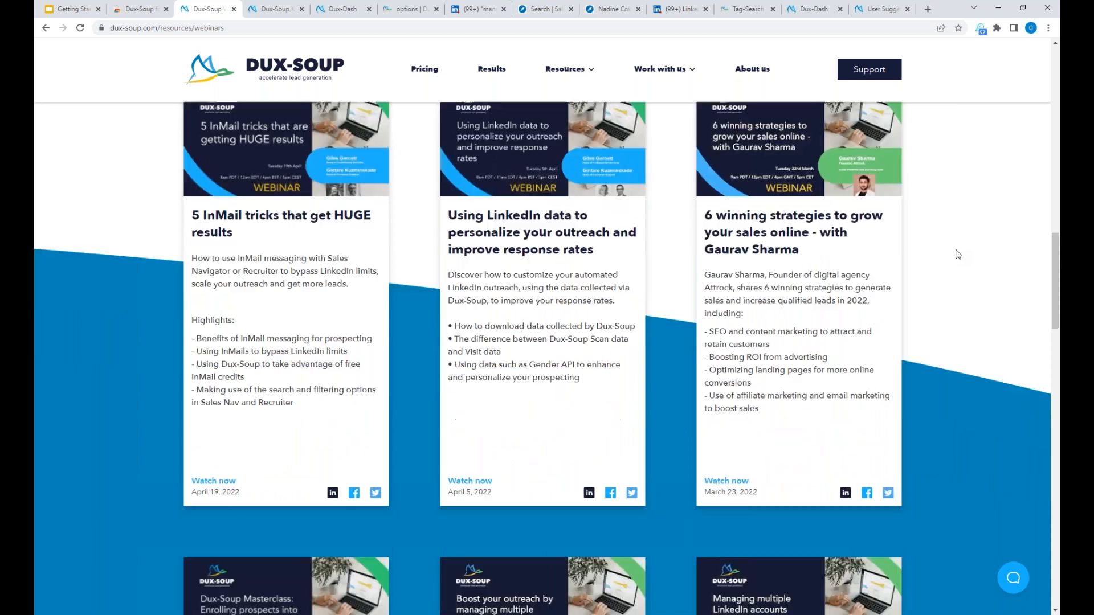
Examine the past webinars listed on the Webinars page down to its end, and return to the featured webinar
{"action": "scroll", "coordinate": [959, 254], "scroll_direction": "down", "scroll_amount": 5}
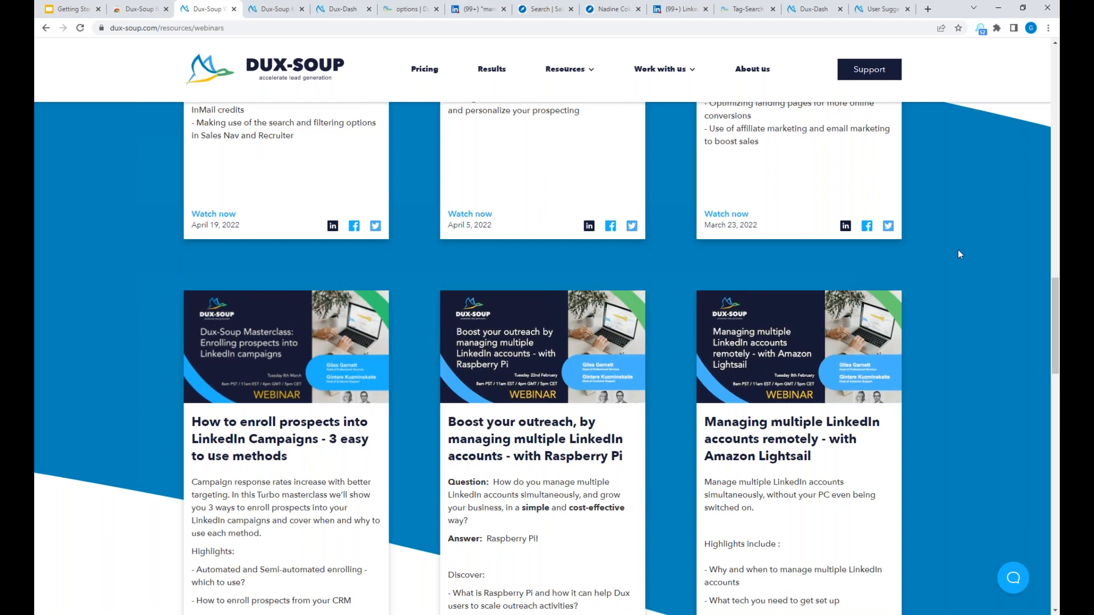
{"action": "scroll", "coordinate": [959, 254], "scroll_direction": "down", "scroll_amount": 2}
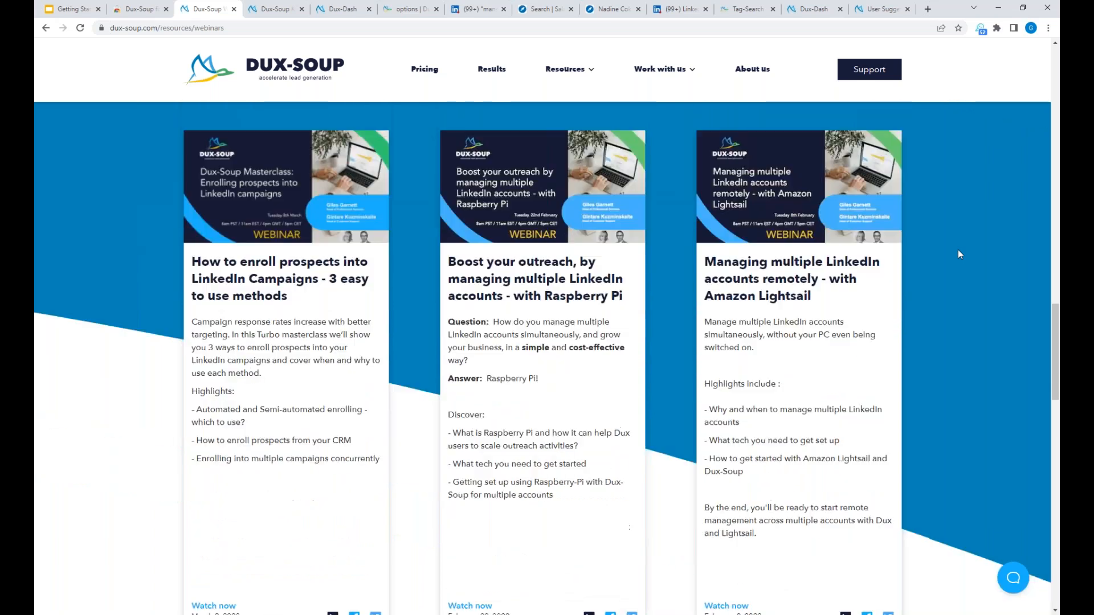
{"action": "scroll", "coordinate": [959, 254], "scroll_direction": "up", "scroll_amount": 7}
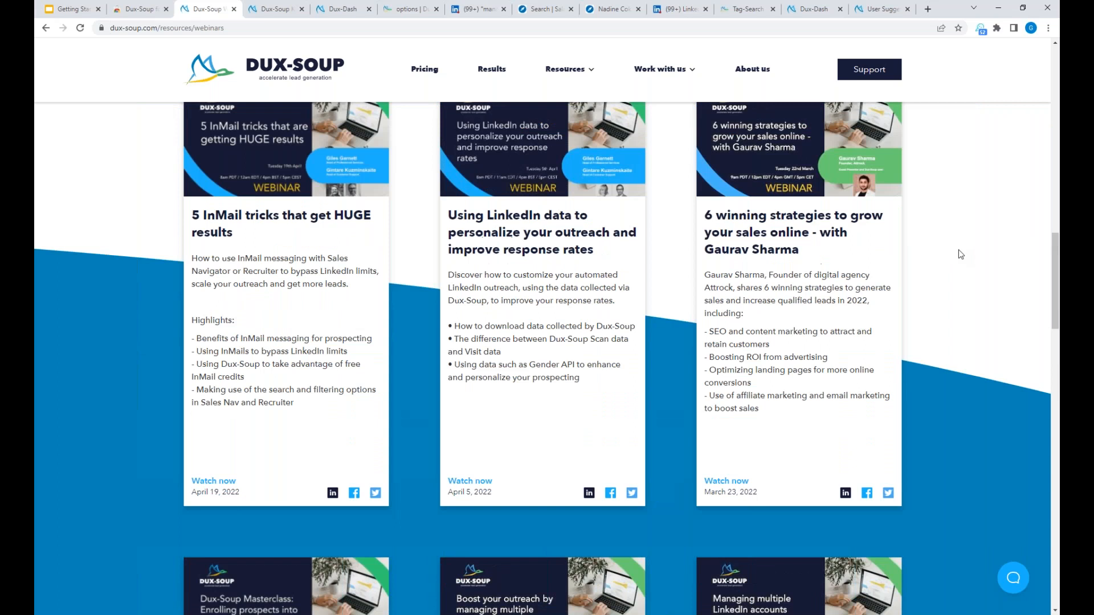
{"action": "scroll", "coordinate": [960, 255], "scroll_direction": "up", "scroll_amount": 1}
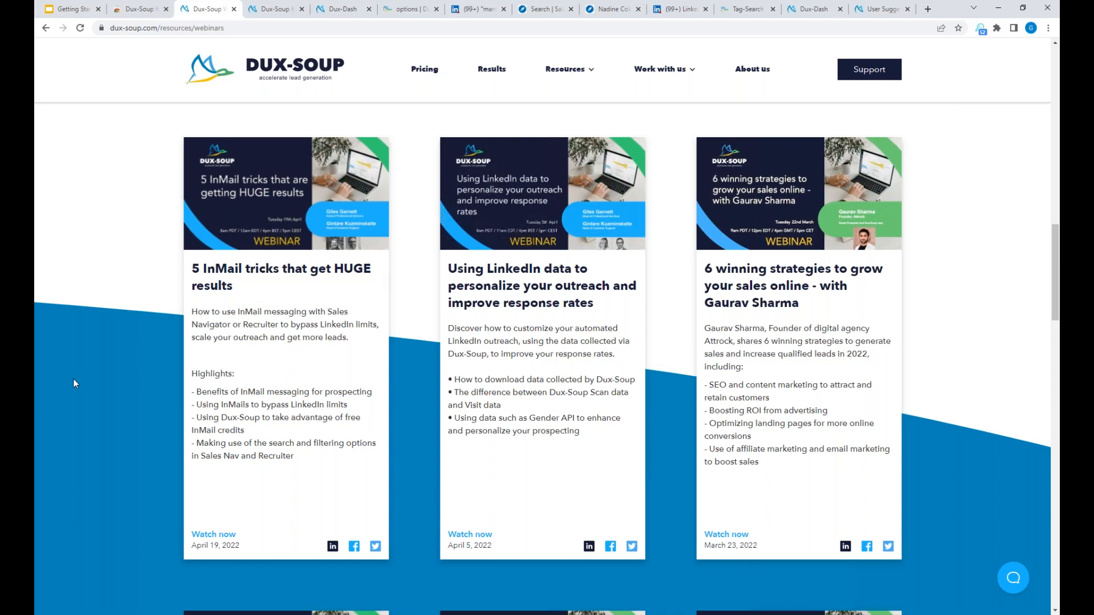
{"action": "scroll", "coordinate": [74, 379], "scroll_direction": "down", "scroll_amount": 6}
{"action": "scroll", "coordinate": [73, 378], "scroll_direction": "down", "scroll_amount": 12}
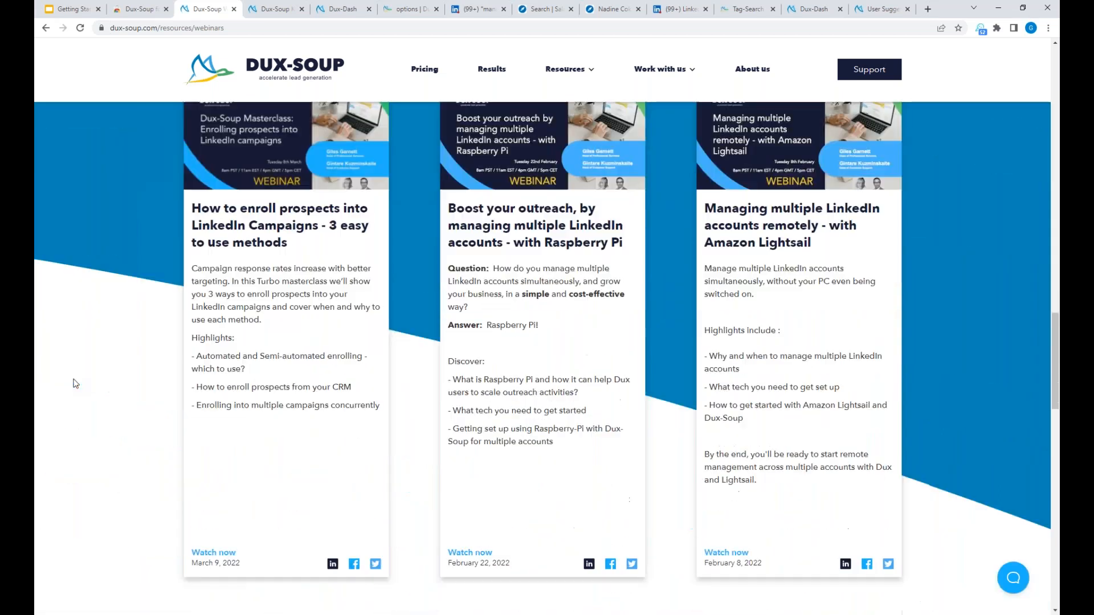
{"action": "scroll", "coordinate": [74, 384], "scroll_direction": "down", "scroll_amount": 10}
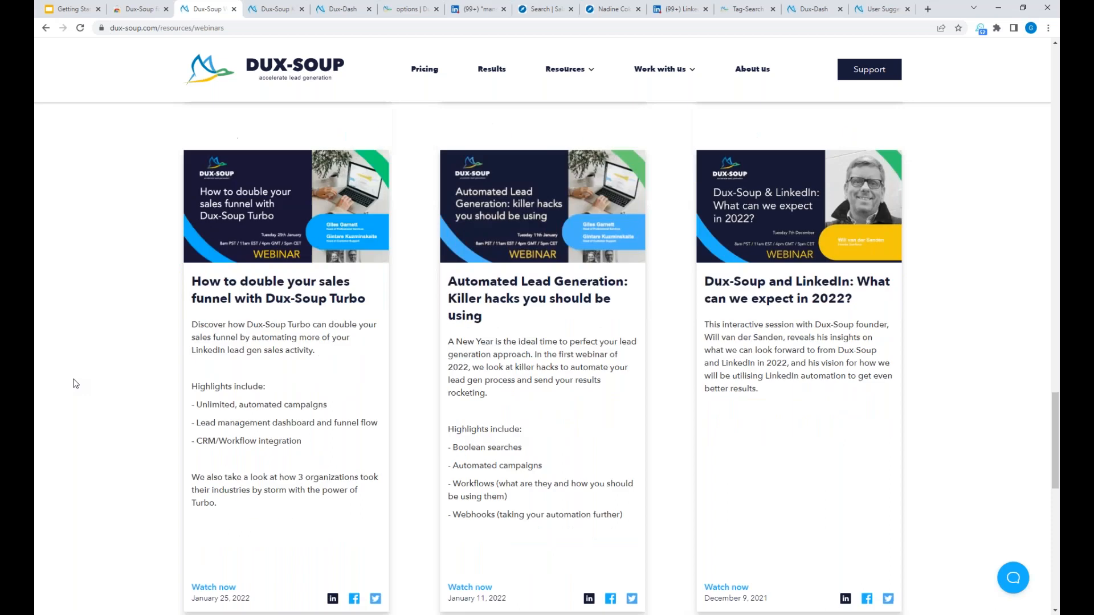
{"action": "scroll", "coordinate": [75, 383], "scroll_direction": "down", "scroll_amount": 2}
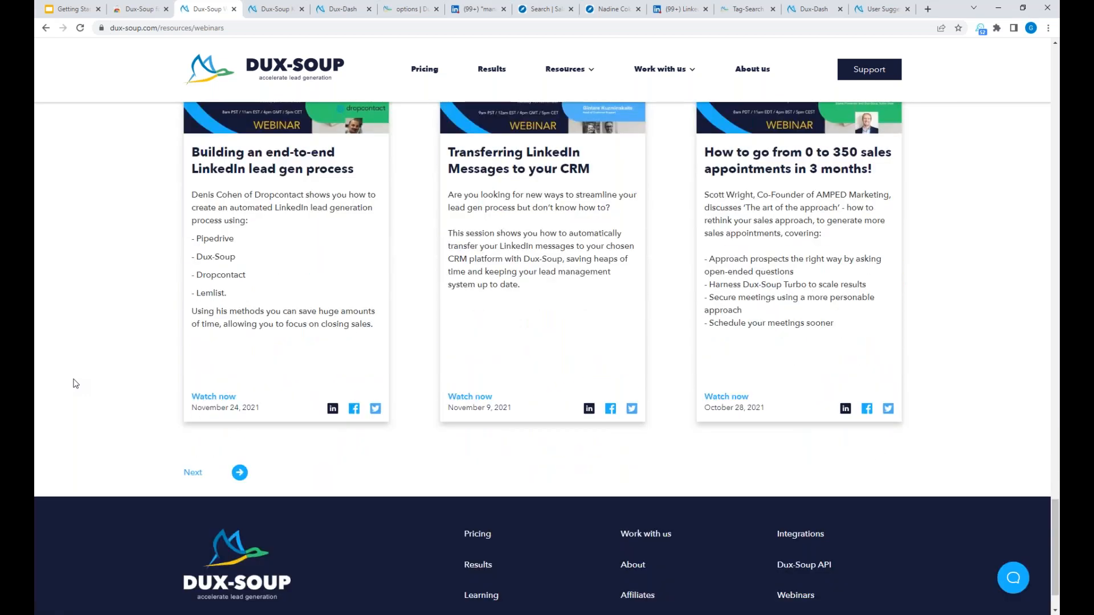
{"action": "scroll", "coordinate": [76, 382], "scroll_direction": "up", "scroll_amount": 20}
{"action": "scroll", "coordinate": [78, 381], "scroll_direction": "up", "scroll_amount": 15}
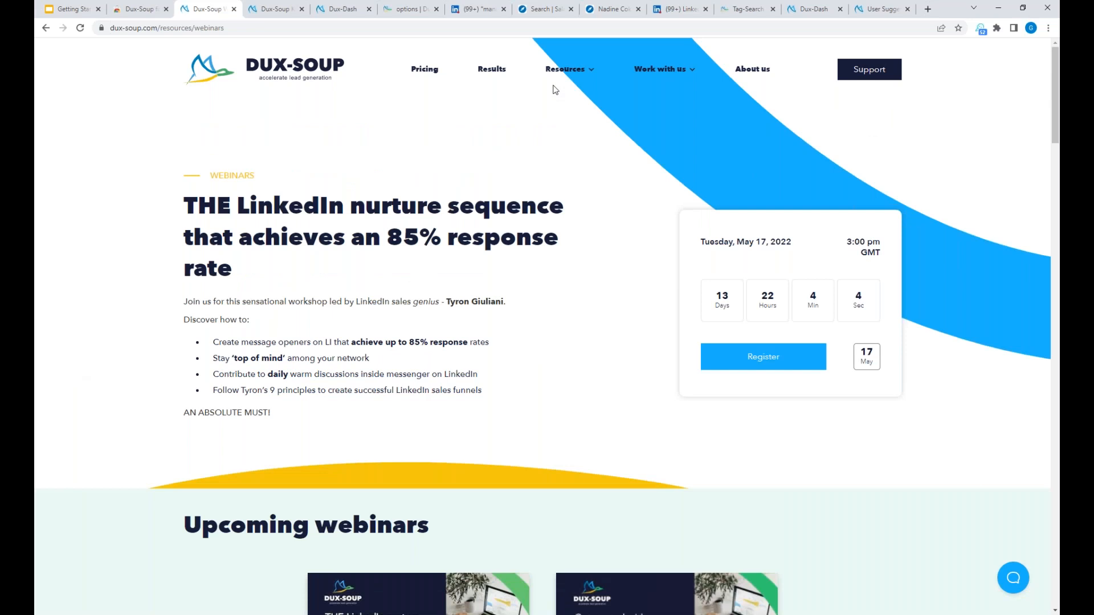
Open the Dux-Soup blog from the website's resources and search its posts for "safe"
{"action": "mouse_move", "coordinate": [593, 73]}
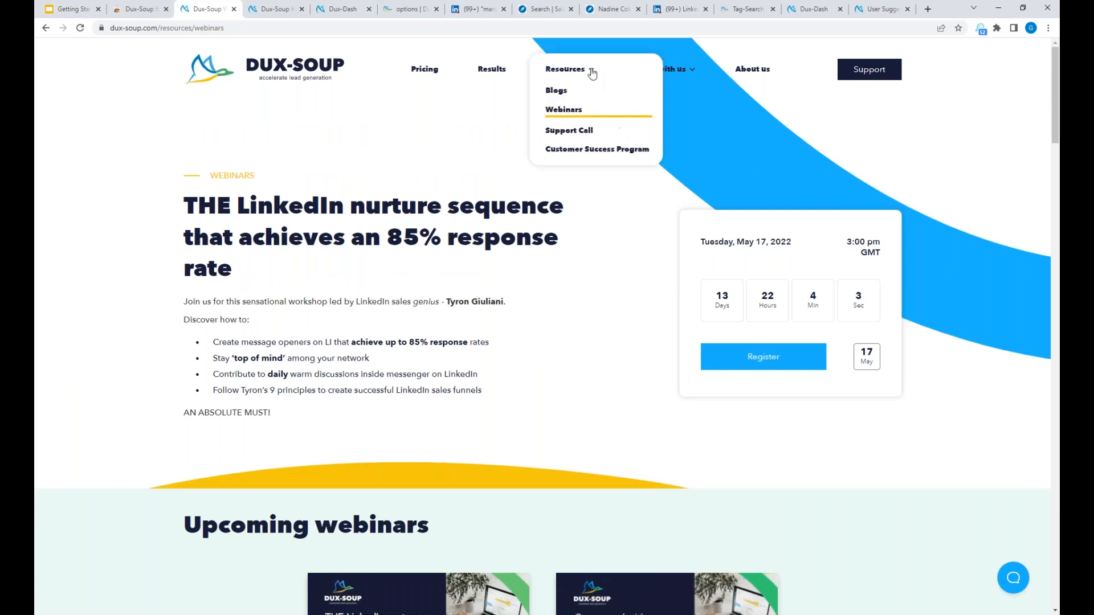
{"action": "left_click", "coordinate": [561, 96]}
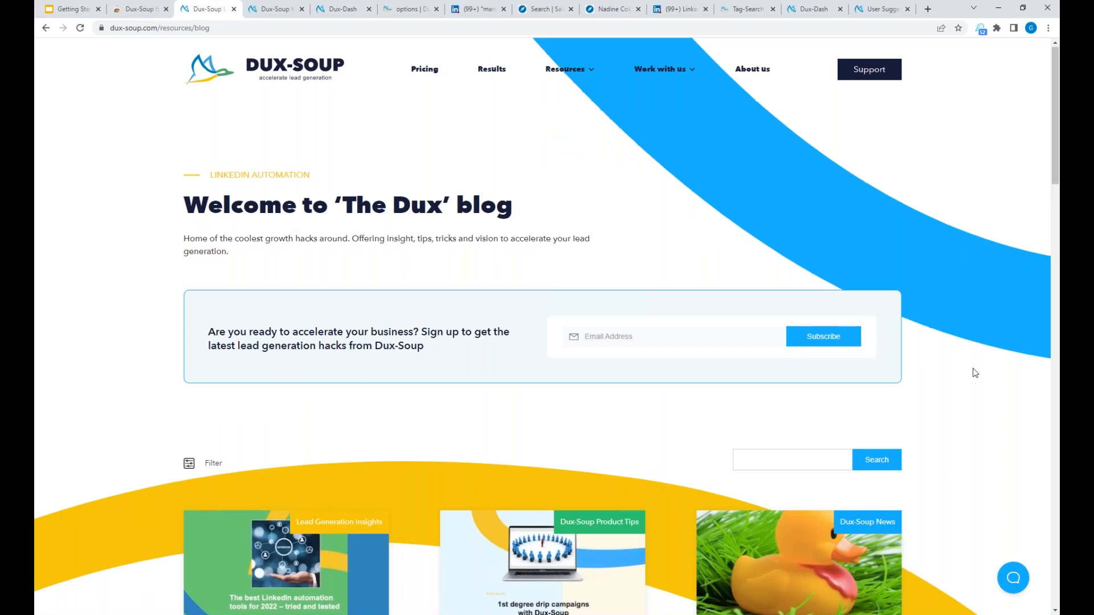
{"action": "scroll", "coordinate": [972, 371], "scroll_direction": "down", "scroll_amount": 2}
{"action": "left_click", "coordinate": [756, 355]}
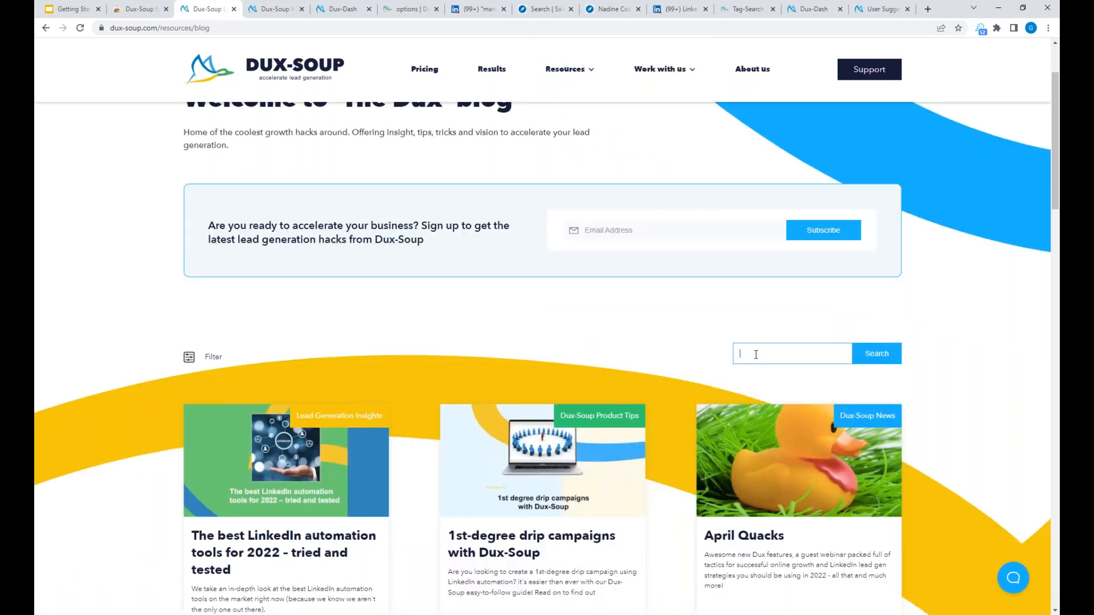
{"action": "type", "text": "safe"}
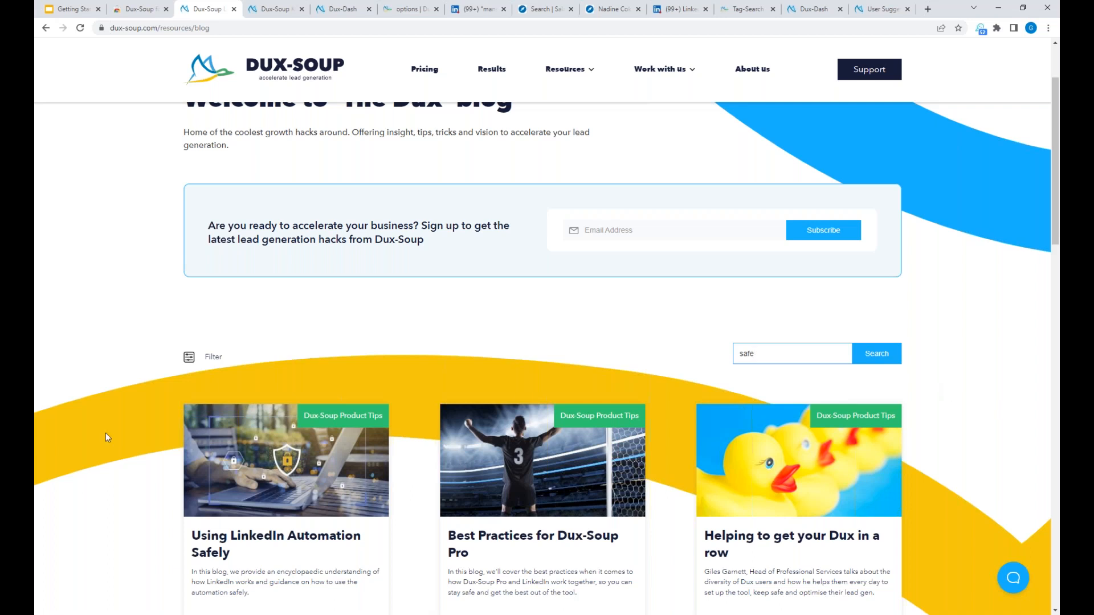
Open the blog post "Using LinkedIn Automation Safely" and skim its opening sections
{"action": "scroll", "coordinate": [119, 336], "scroll_direction": "down", "scroll_amount": 4}
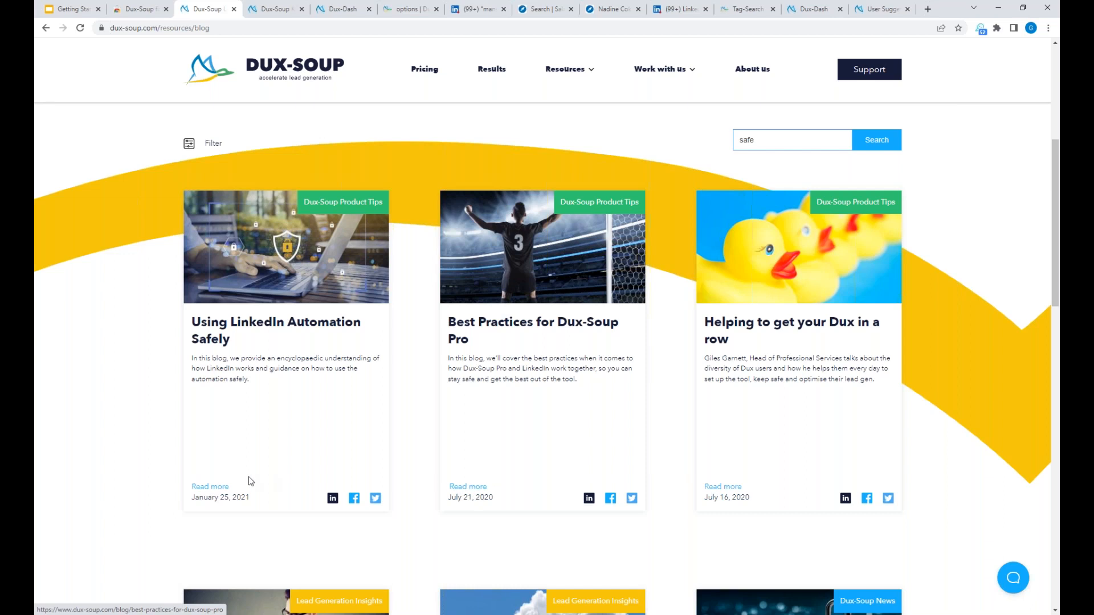
{"action": "left_click", "coordinate": [214, 487]}
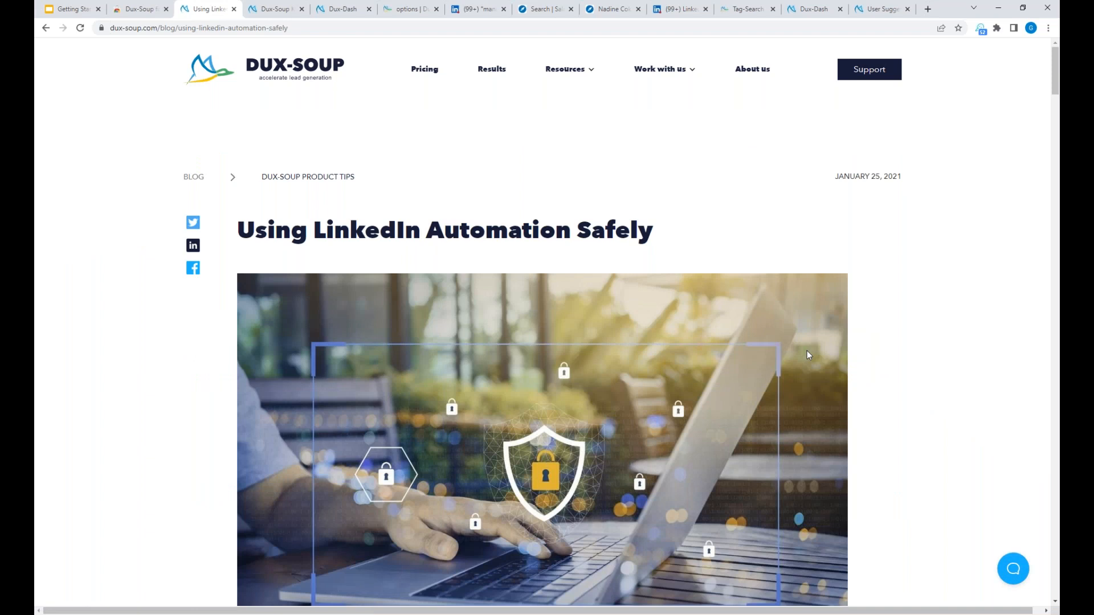
{"action": "scroll", "coordinate": [946, 288], "scroll_direction": "down", "scroll_amount": 2}
{"action": "scroll", "coordinate": [953, 279], "scroll_direction": "down", "scroll_amount": 10}
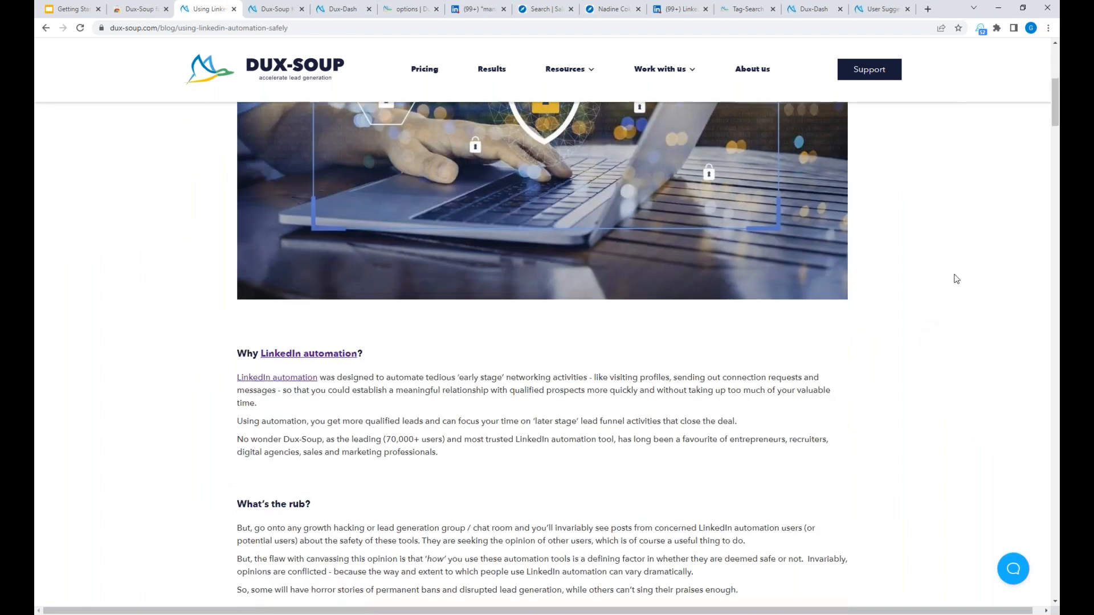
{"action": "scroll", "coordinate": [953, 277], "scroll_direction": "up", "scroll_amount": 12}
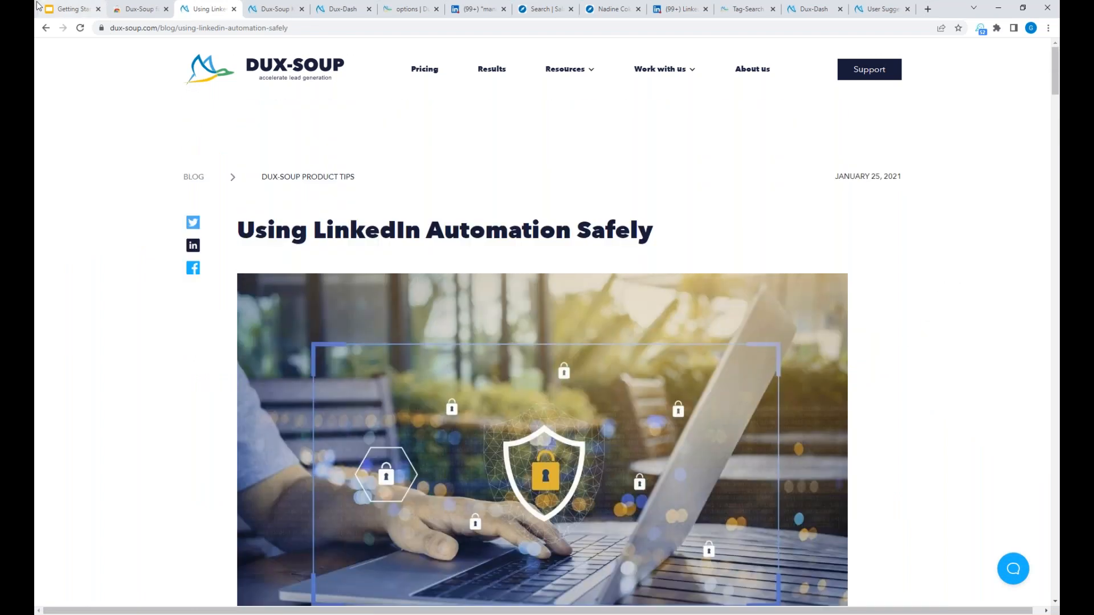
Switch to the Getting Started deck in Google Slides, start the slideshow at the Questions slide and advance to the Dux-Soup links slide
{"action": "left_click", "coordinate": [74, 11]}
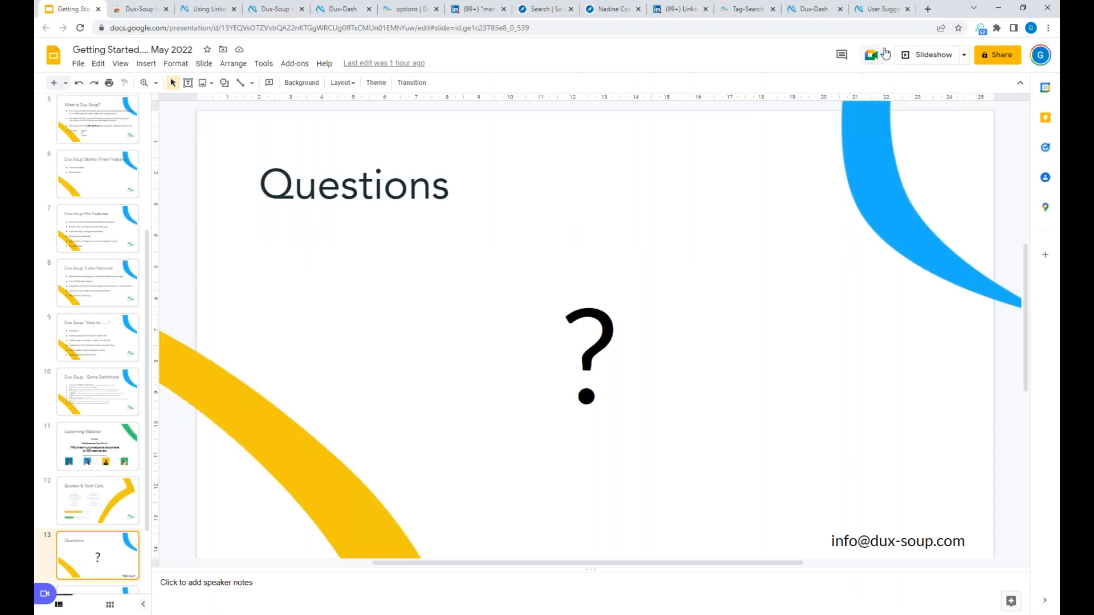
{"action": "left_click", "coordinate": [937, 56]}
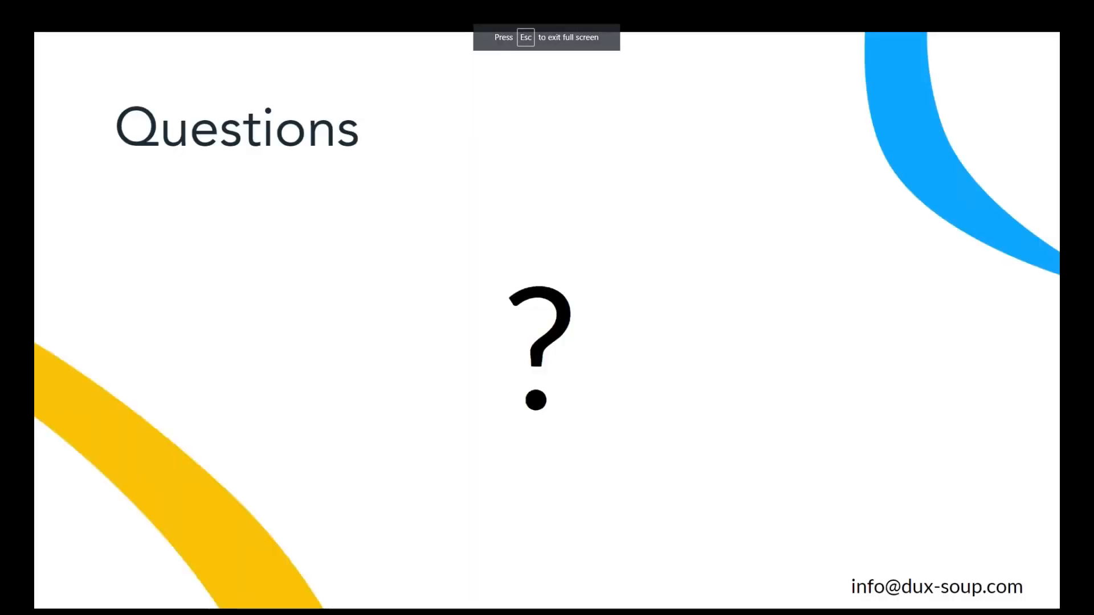
{"action": "key", "text": "Right"}
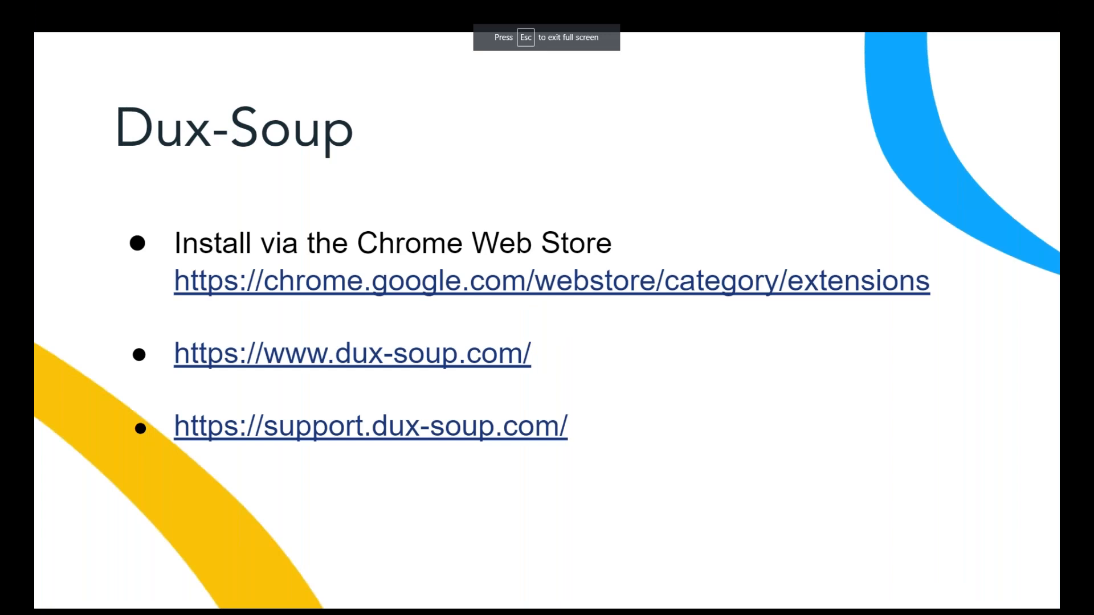